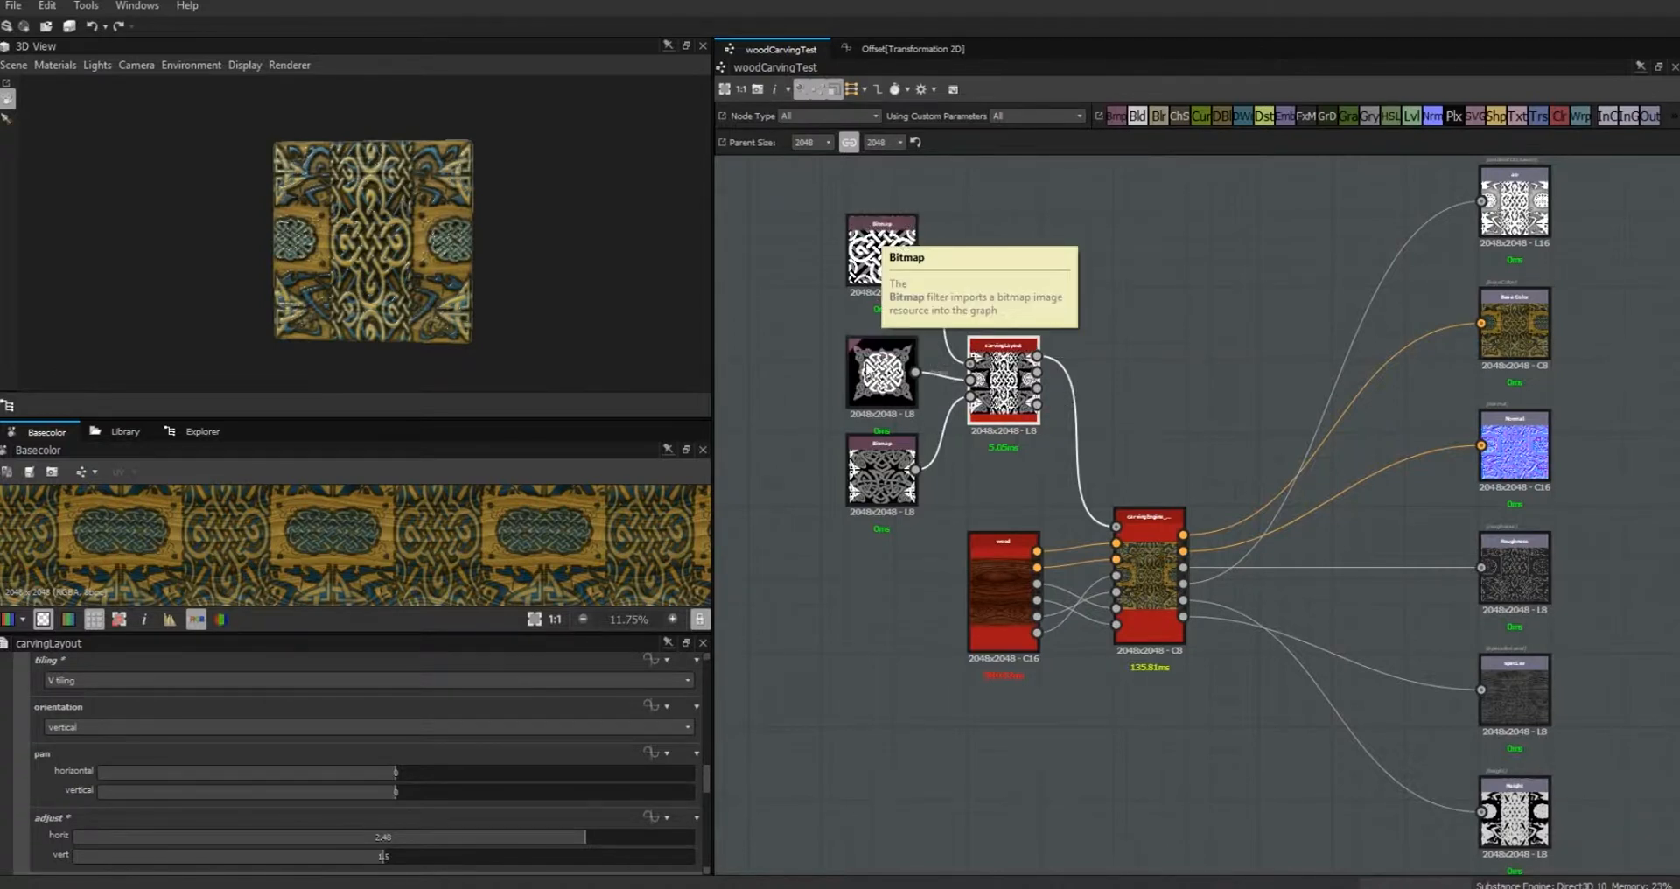
Step: Space the lowest of the three bitmap nodes slightly further down and display the carvingLayout node's output and parameters
drag(872, 492, 873, 505)
click(884, 376)
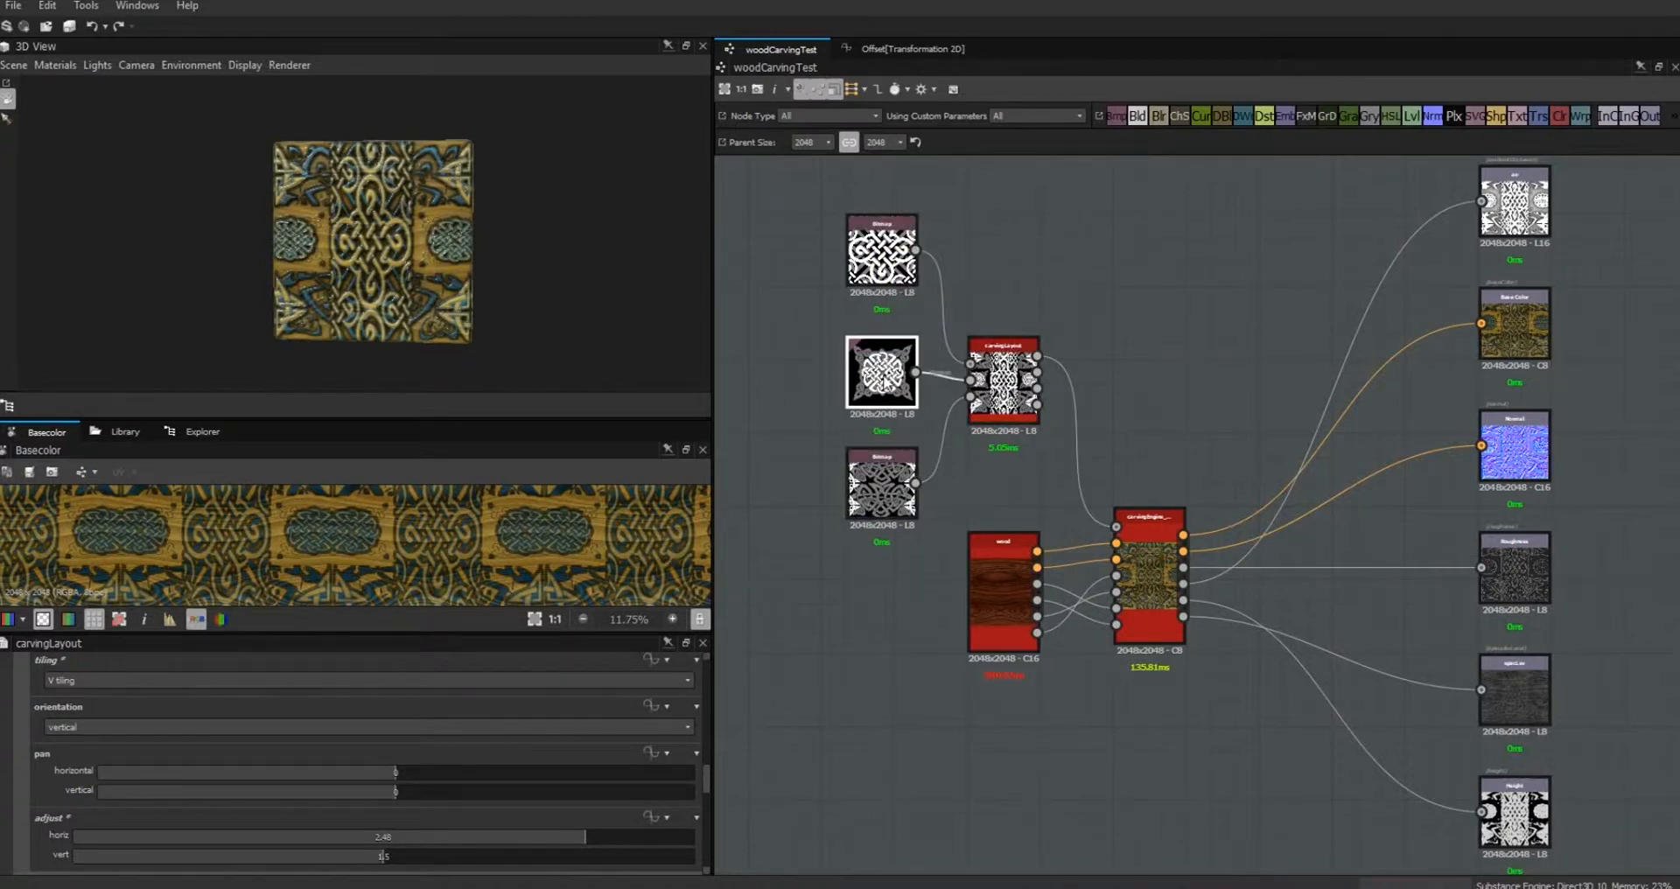
double_click(997, 411)
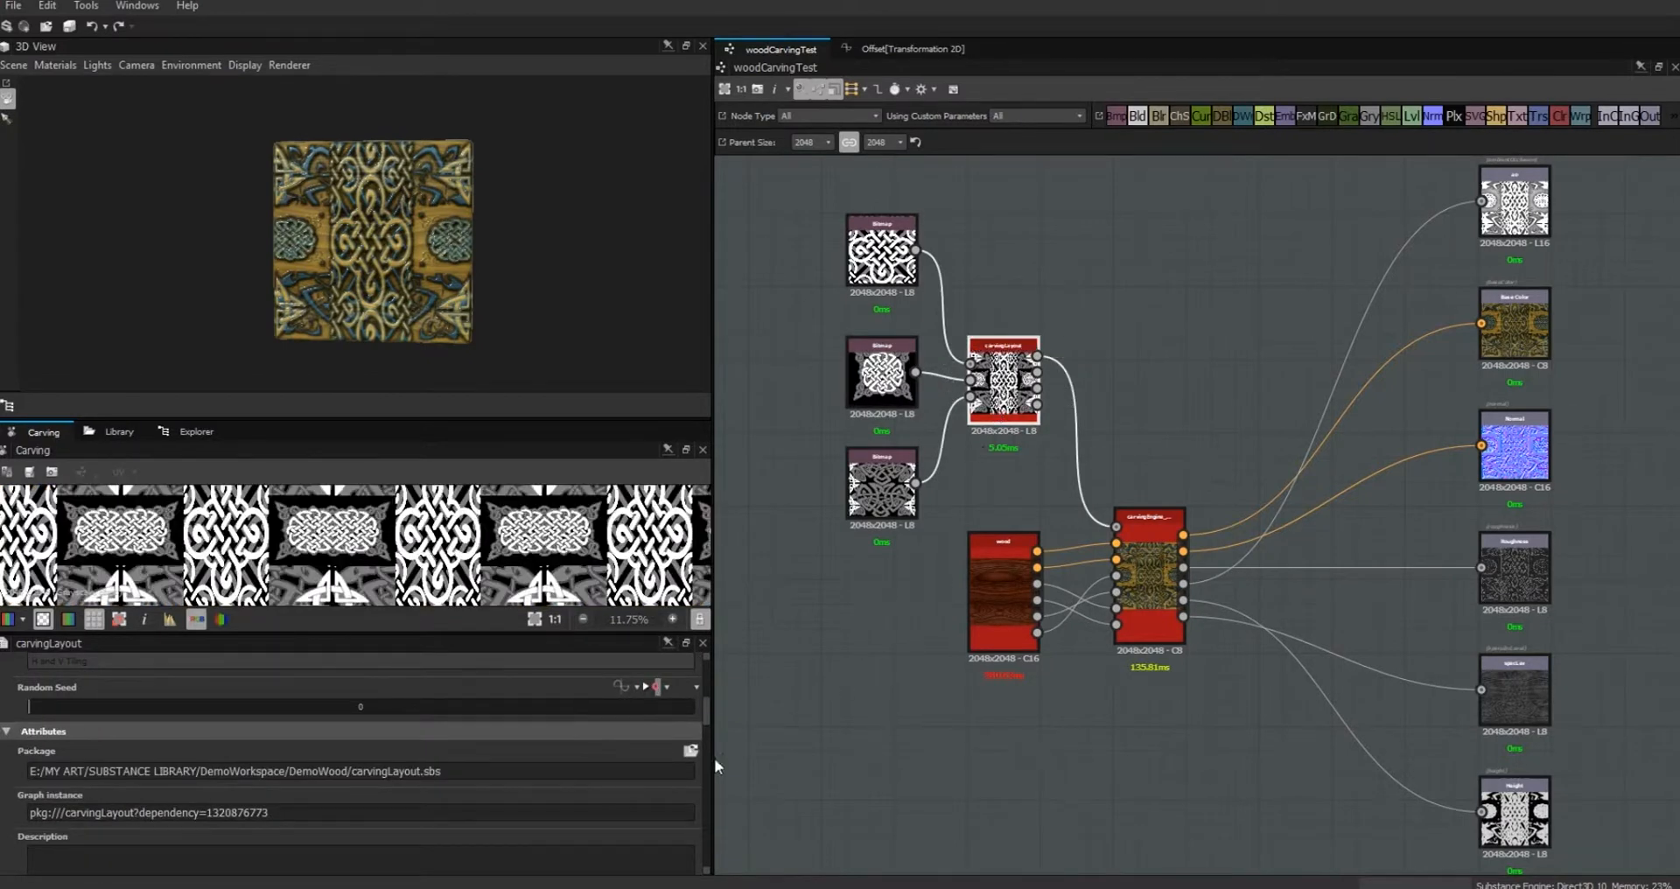
Step: On the carvingLayout node, set the first image's horizontal adjust to 1.92 and its horizontal pan to 0.37
scroll(714, 758, down, 8)
scroll(709, 785, down, 1)
drag(583, 797, 470, 796)
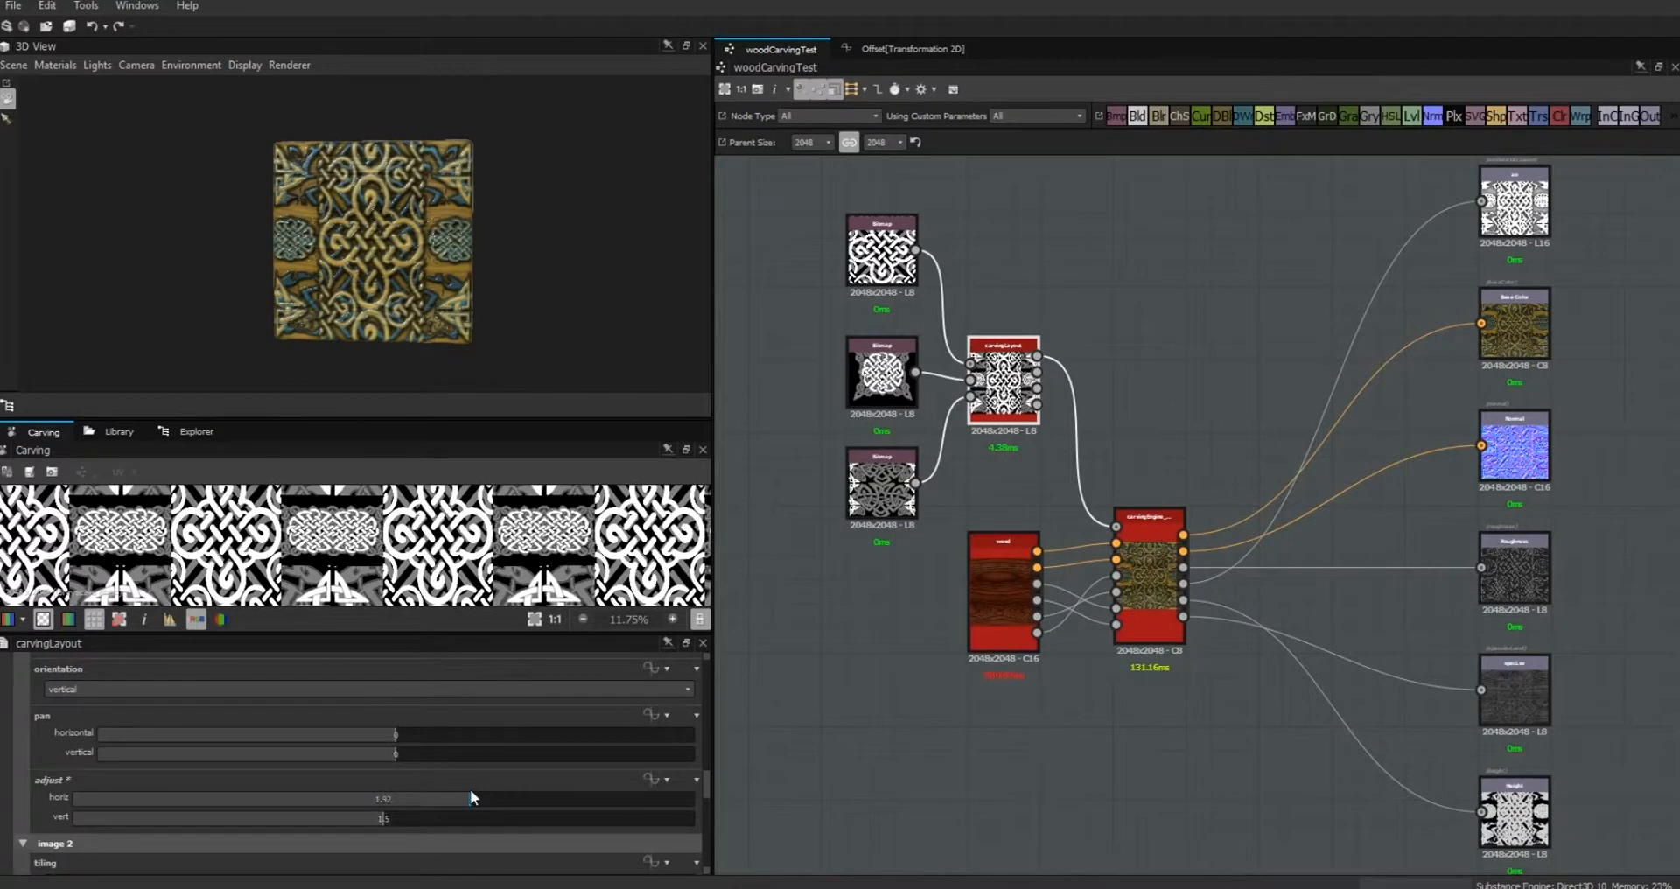
drag(394, 737, 449, 747)
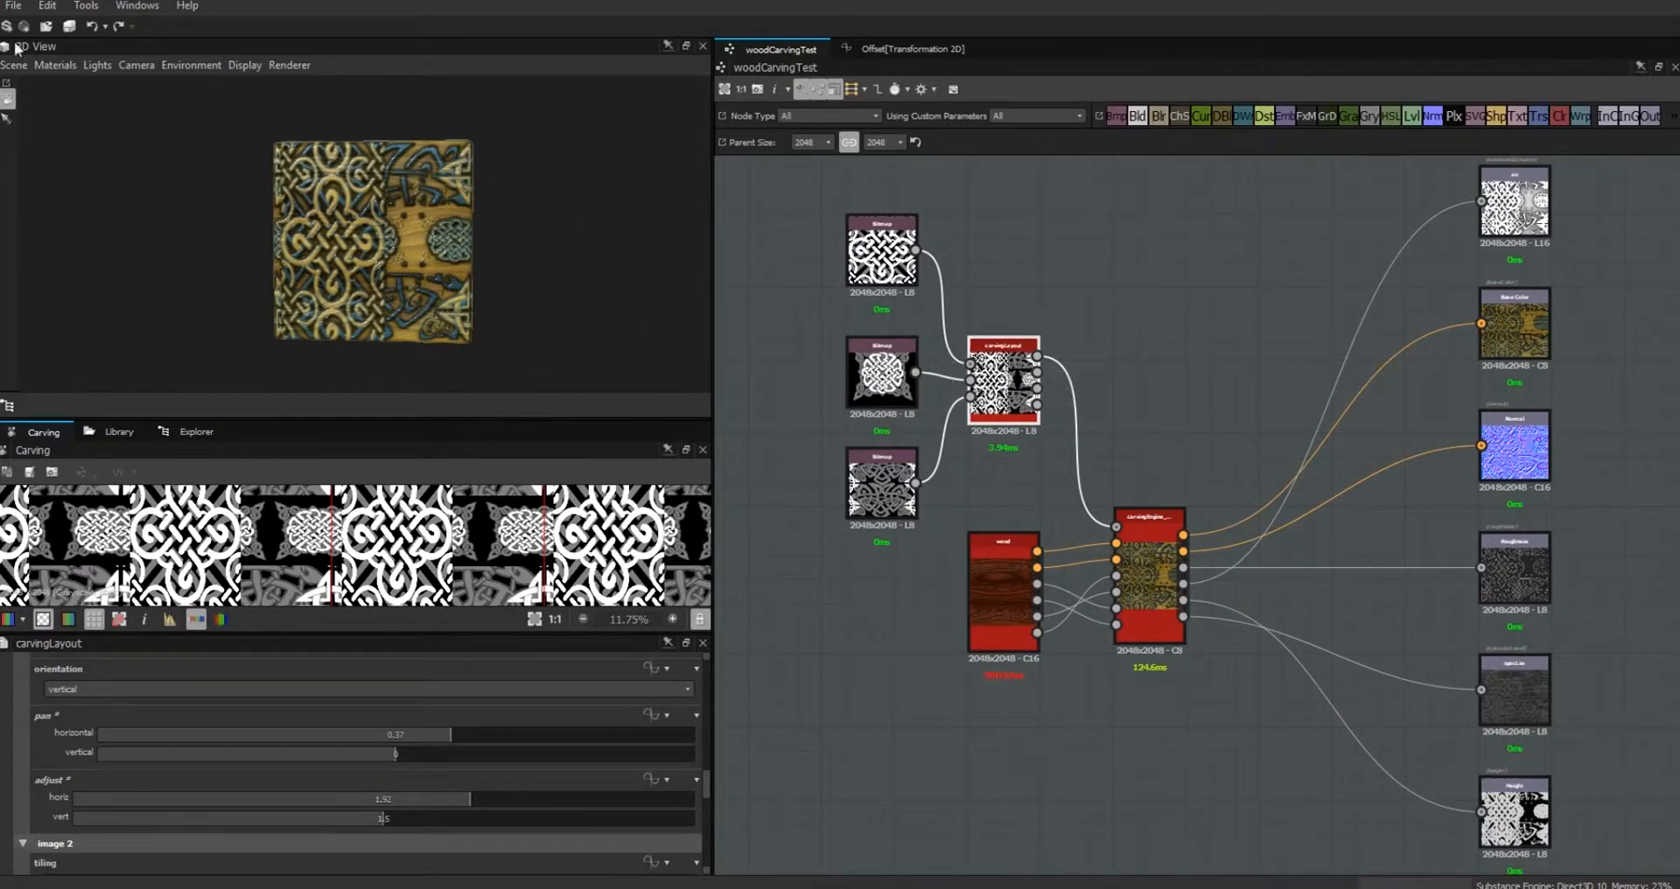
Step: Create a new Substance graph named CarvImageLayout from the Empty template
click(13, 5)
click(51, 32)
text(CarvImageLayout)
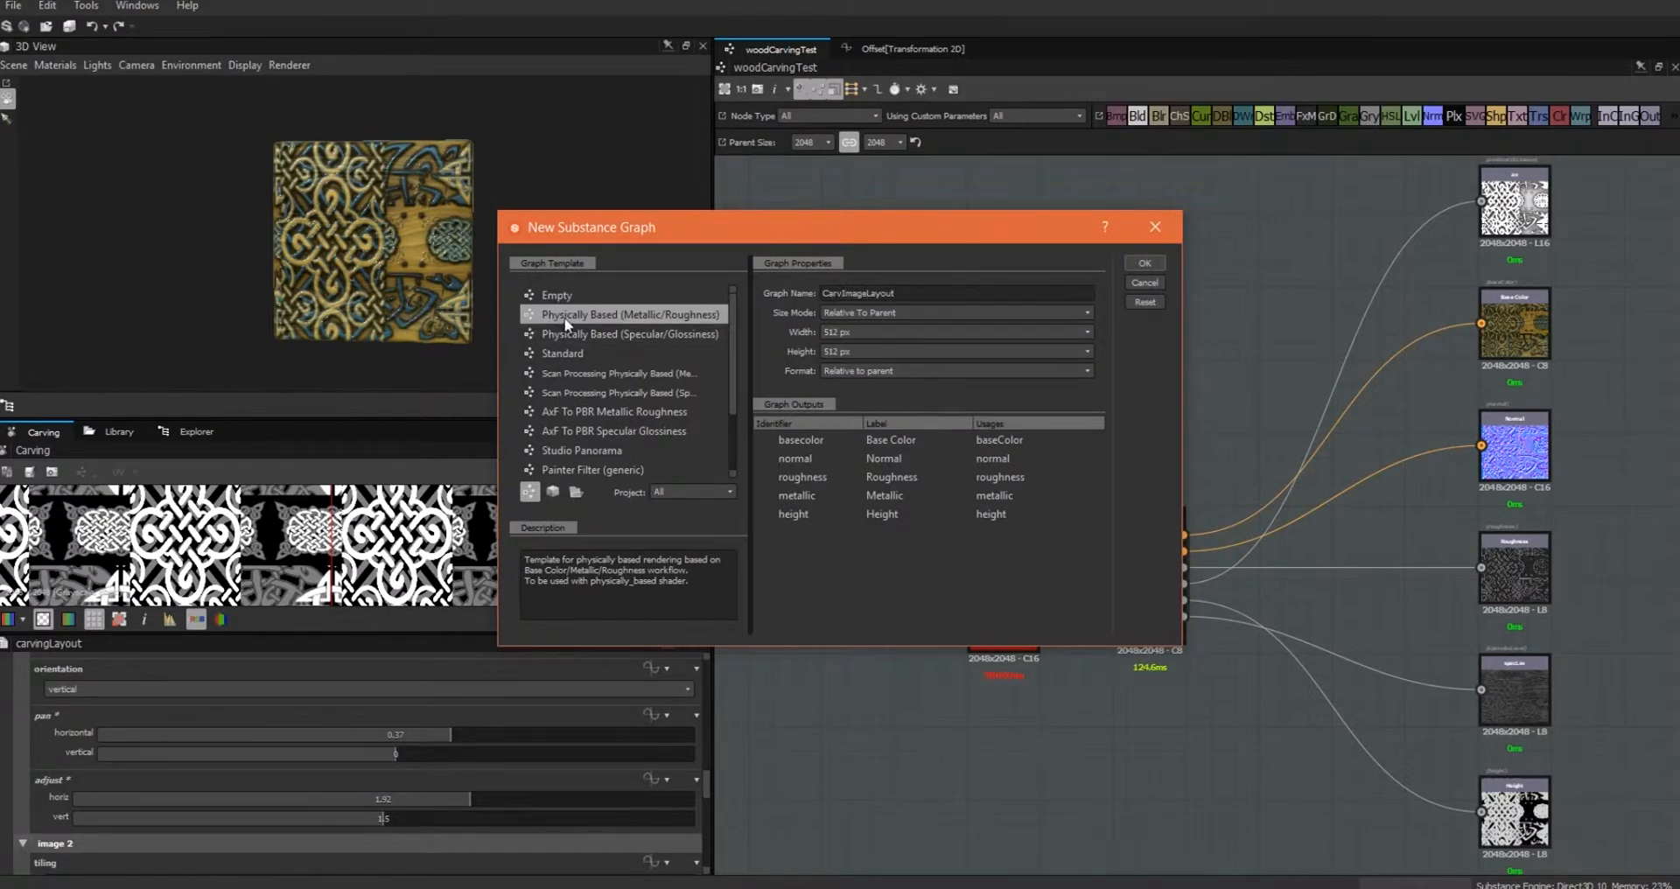
click(561, 297)
click(1155, 262)
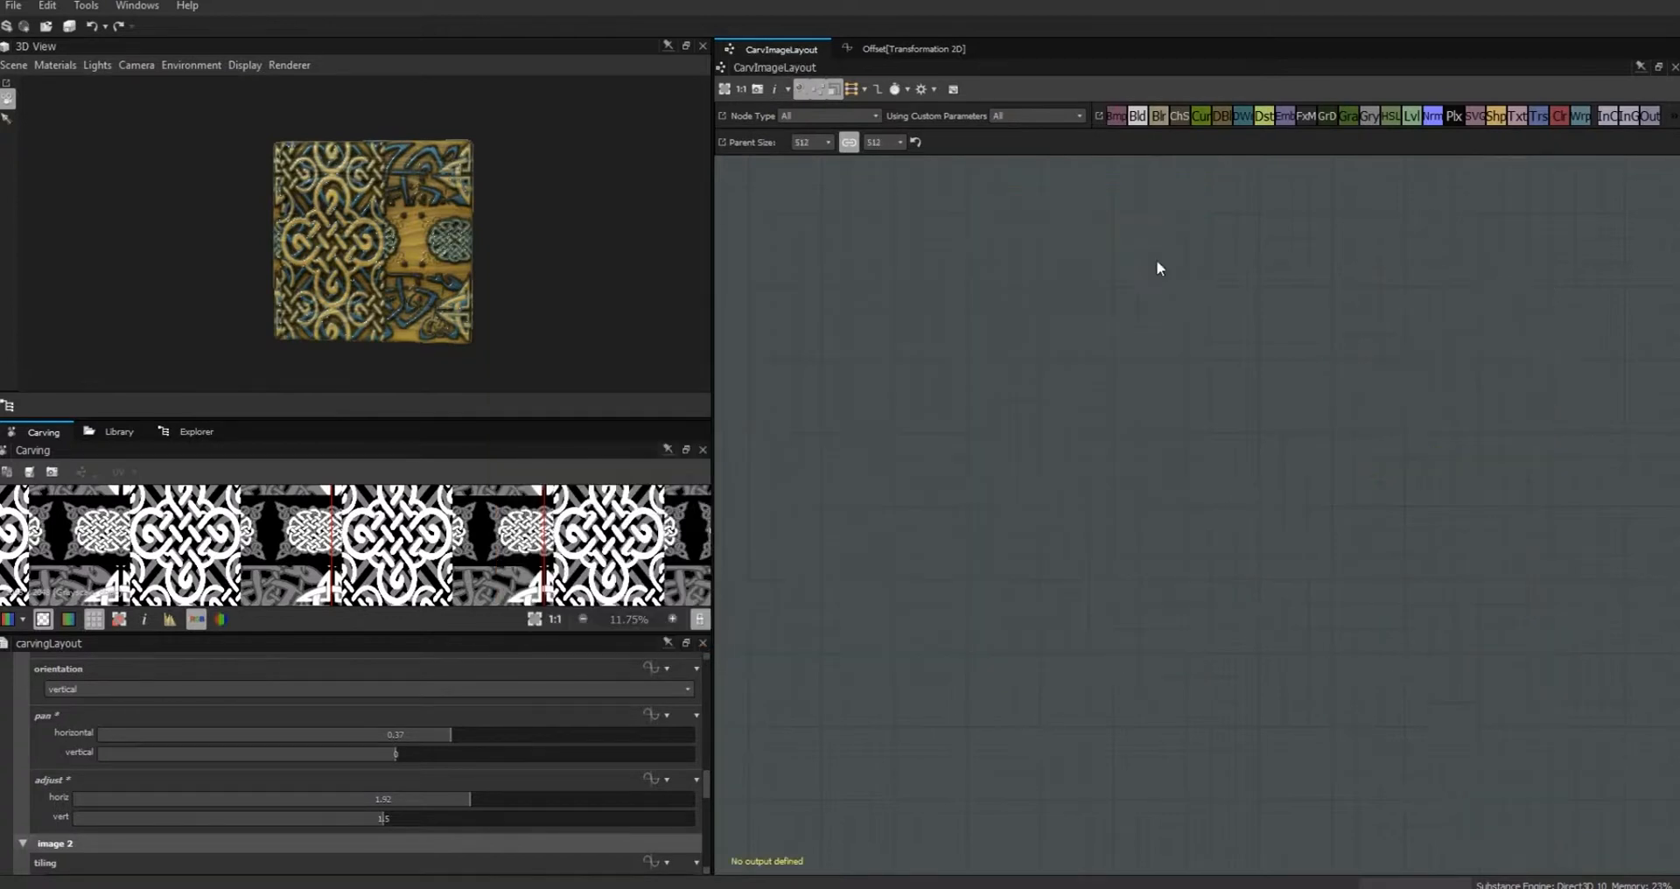
Step: Add the carvingMask1 image from the library's demo workspace to the graph as a linked bitmap resource
click(119, 431)
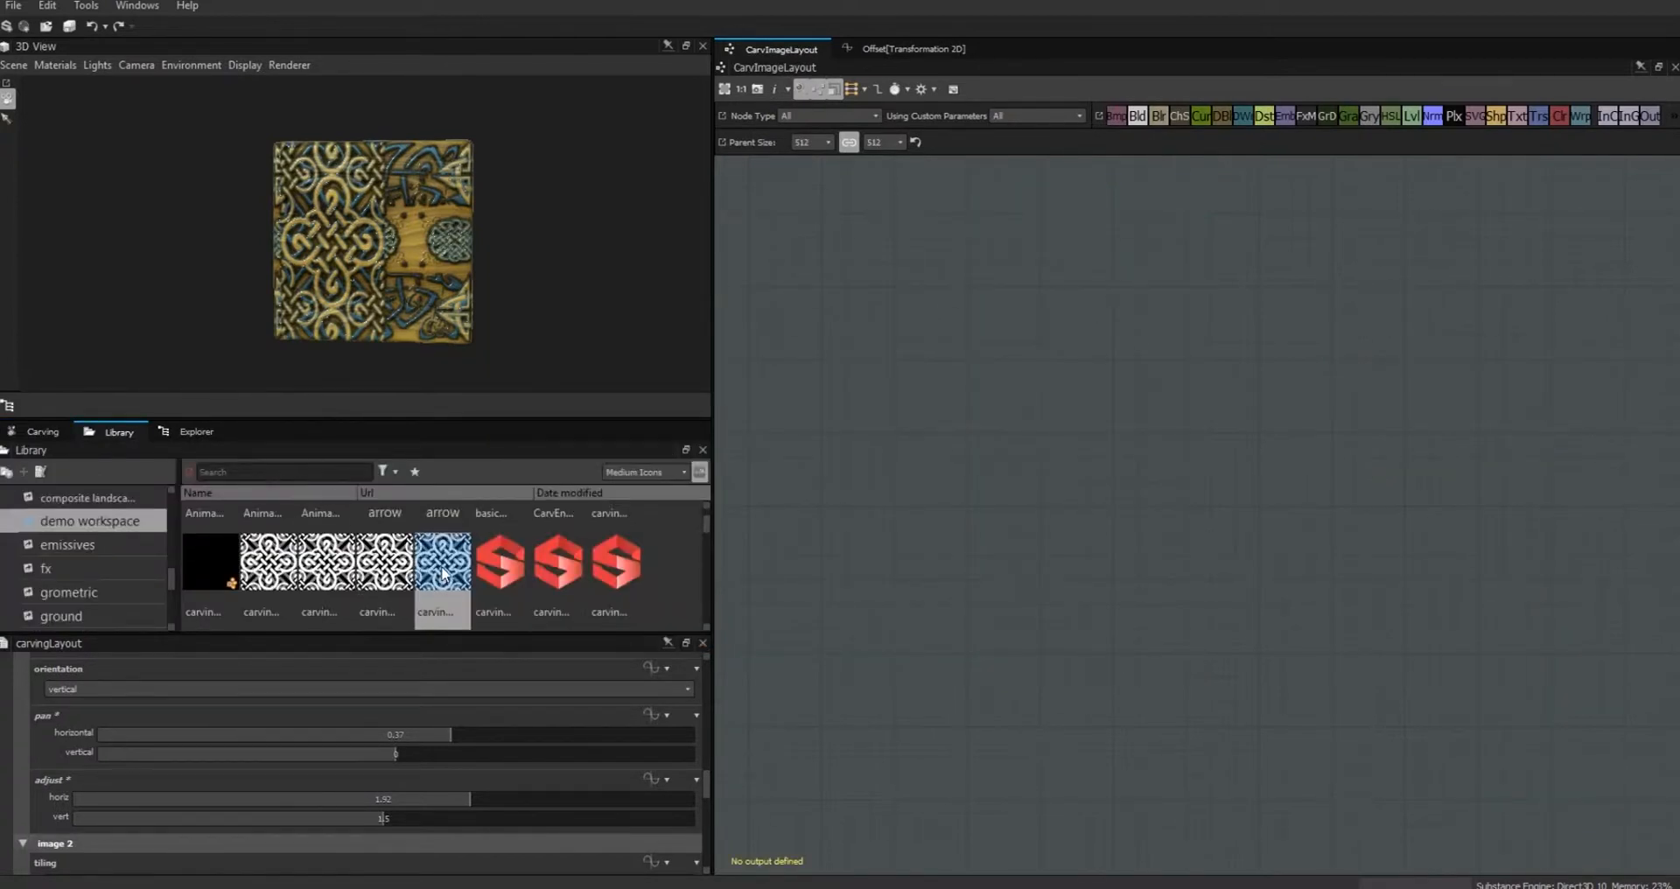
drag(443, 575, 994, 640)
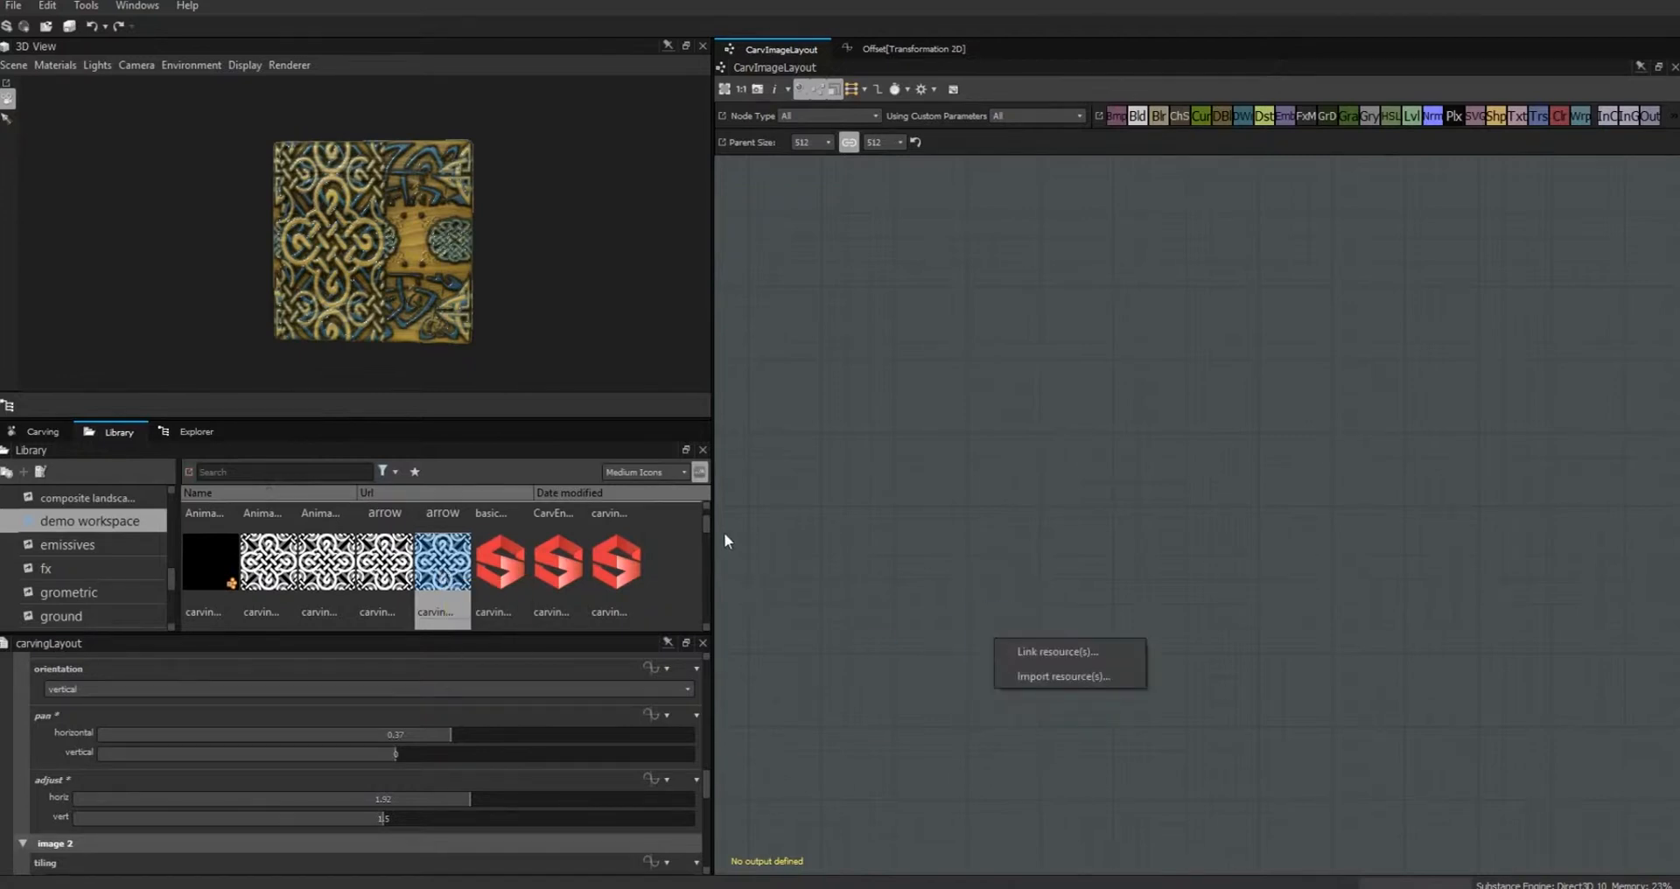
click(1078, 653)
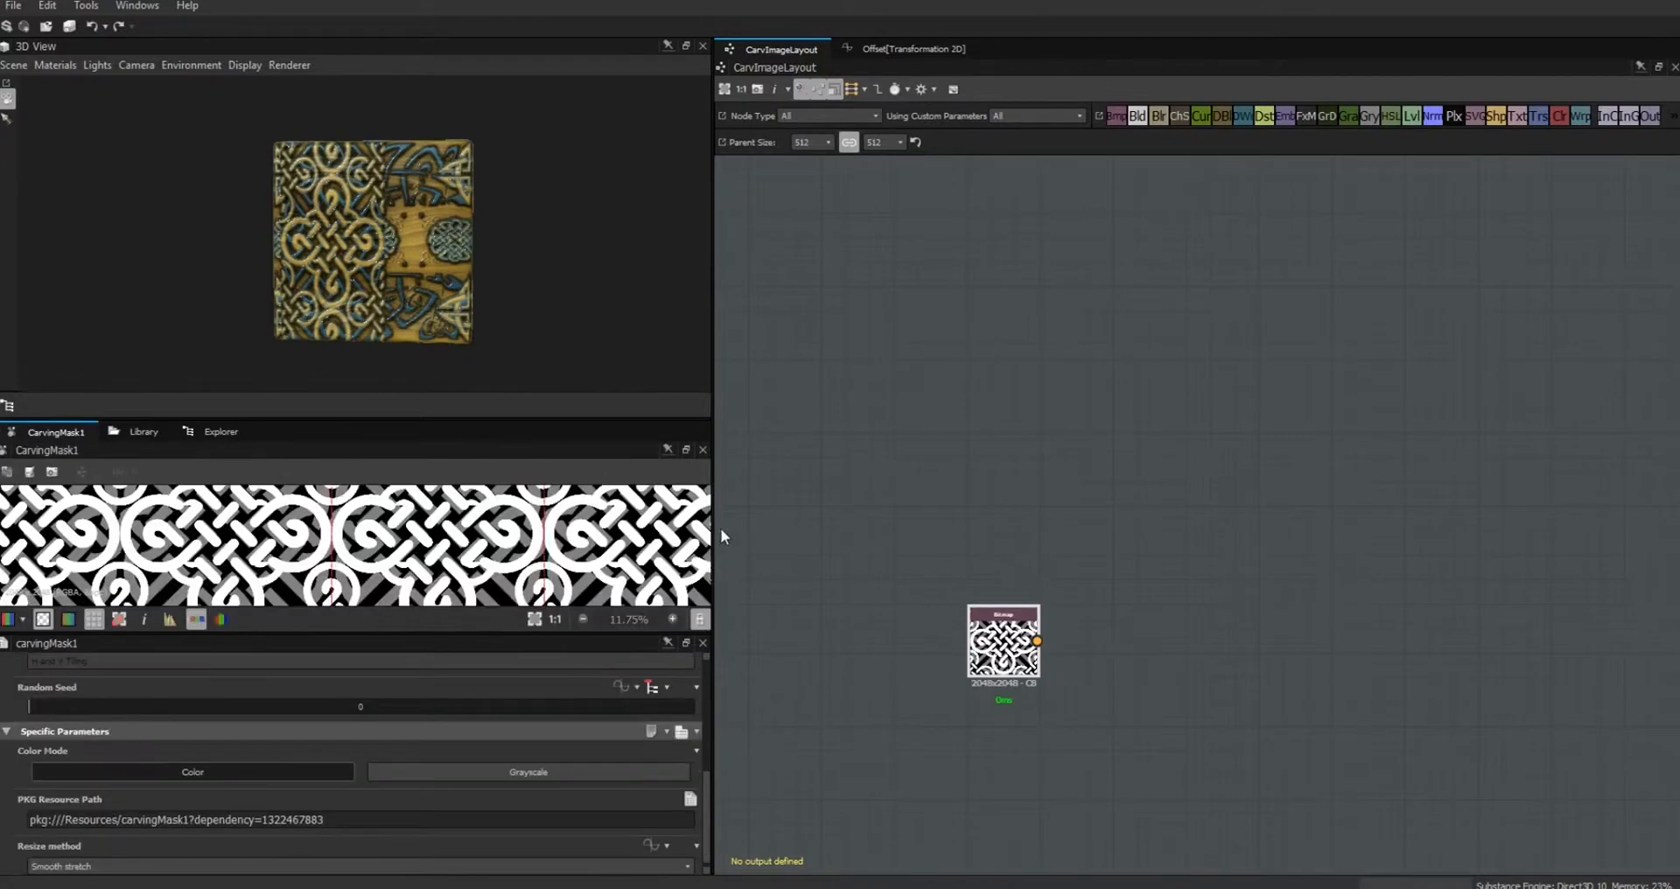
Step: Add the carvingMask2 image from the library as a linked bitmap above the carvingMask1 node
click(142, 435)
drag(707, 525, 709, 535)
drag(459, 581, 980, 453)
click(1050, 463)
Step: Add the carvingMask3 image from the library to the graph as a linked bitmap
click(140, 431)
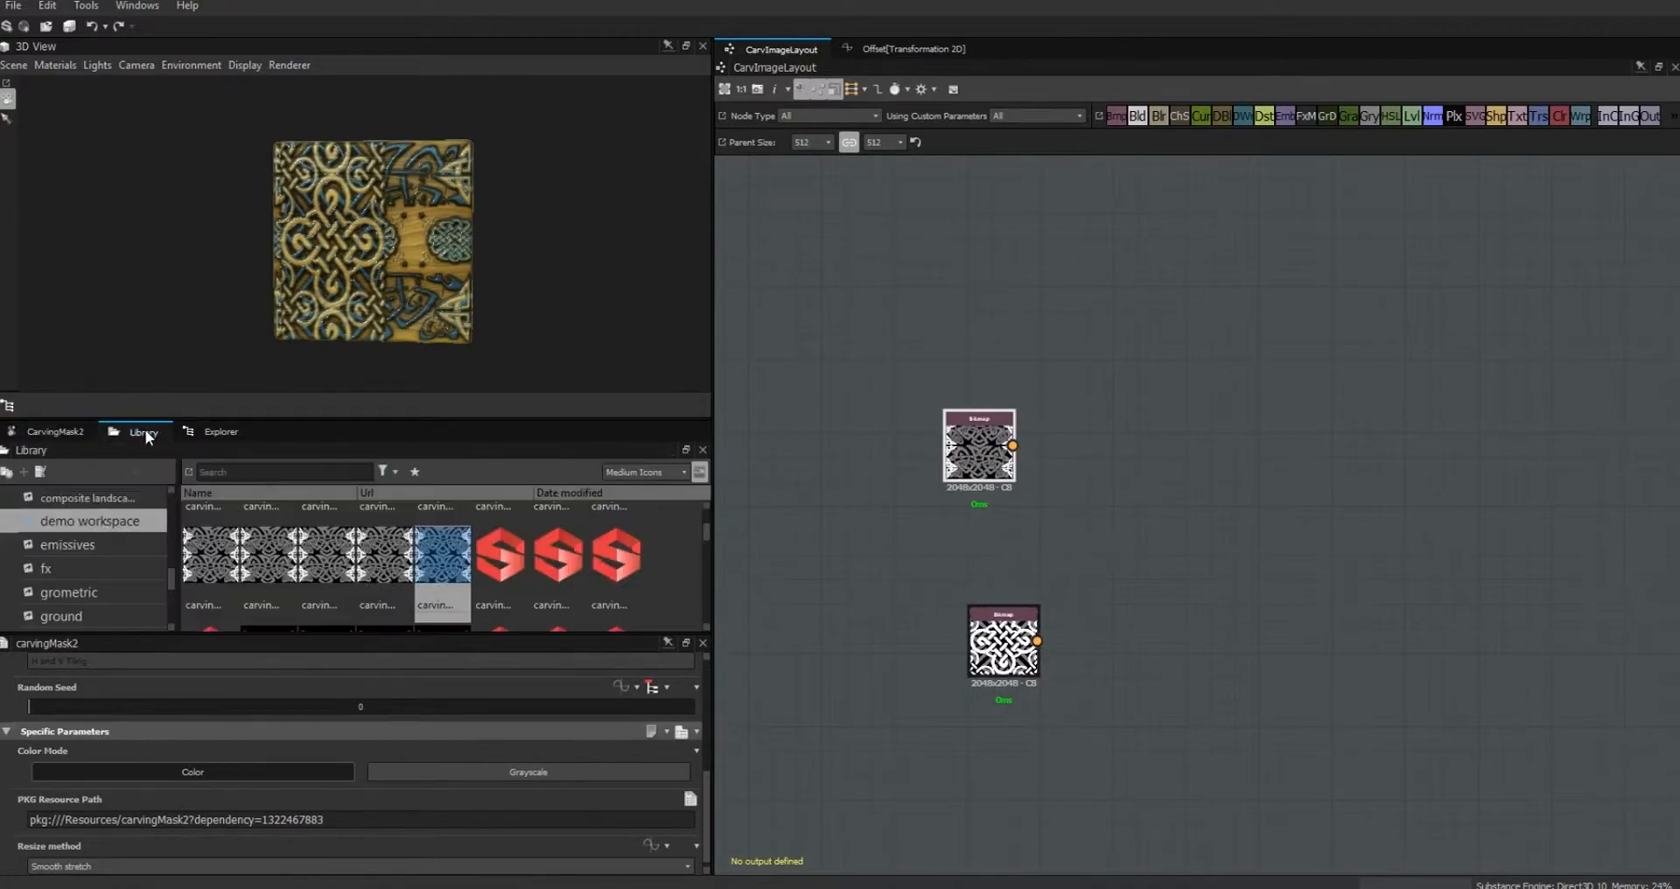
drag(706, 530, 707, 536)
drag(443, 573, 876, 560)
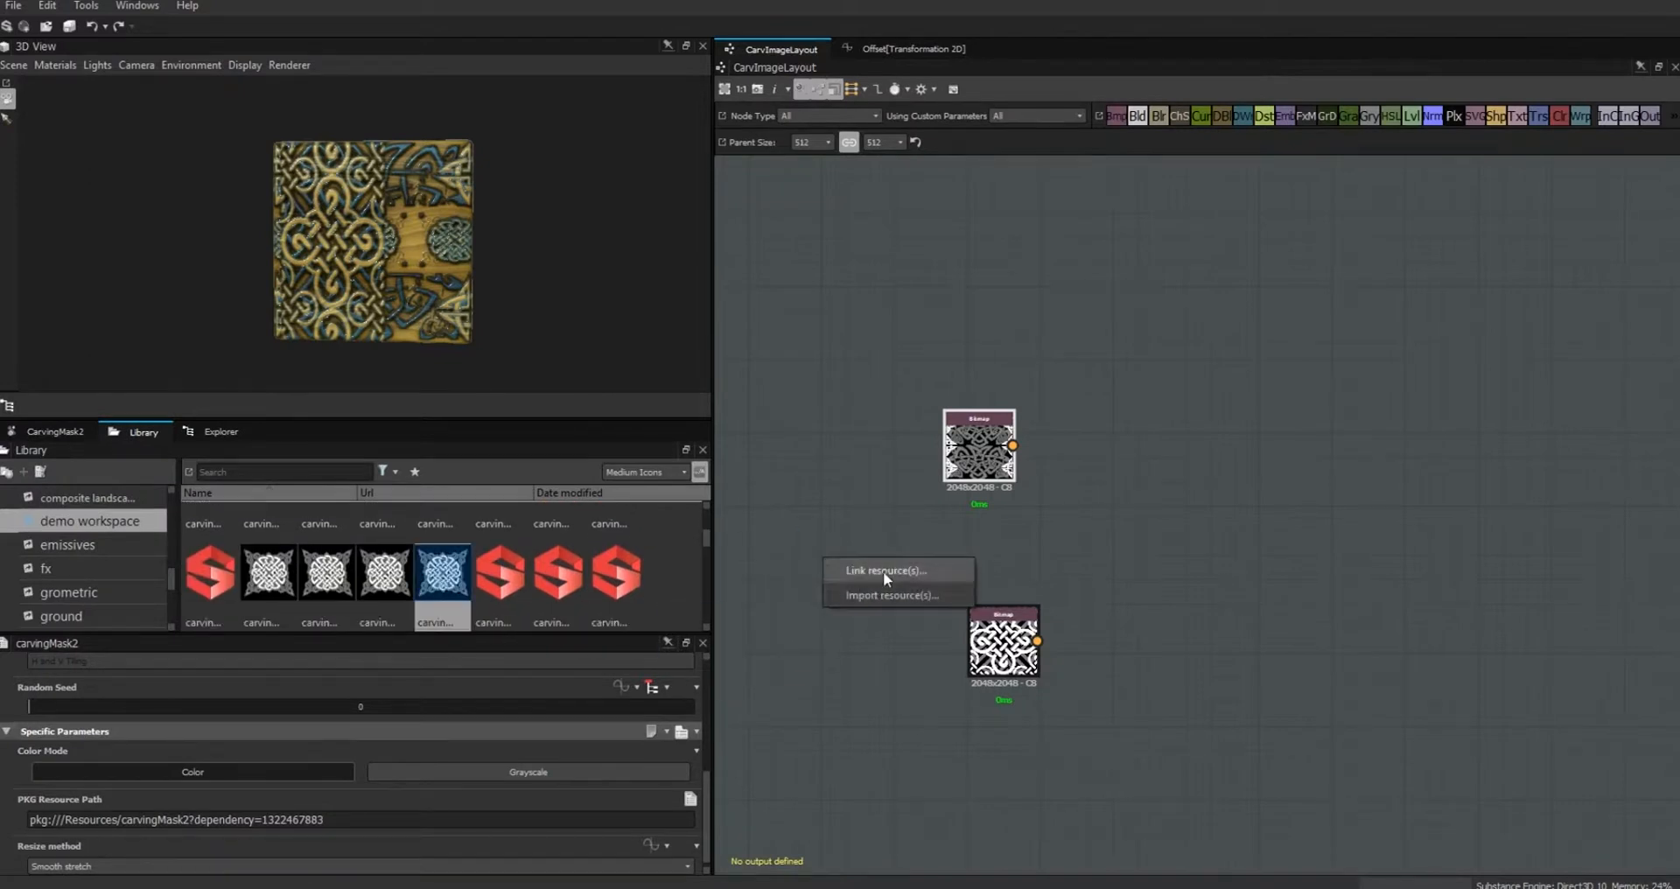
click(882, 580)
Step: Set the color mode of the bitmap nodes to Grayscale and line the nodes up in one vertical column
click(582, 770)
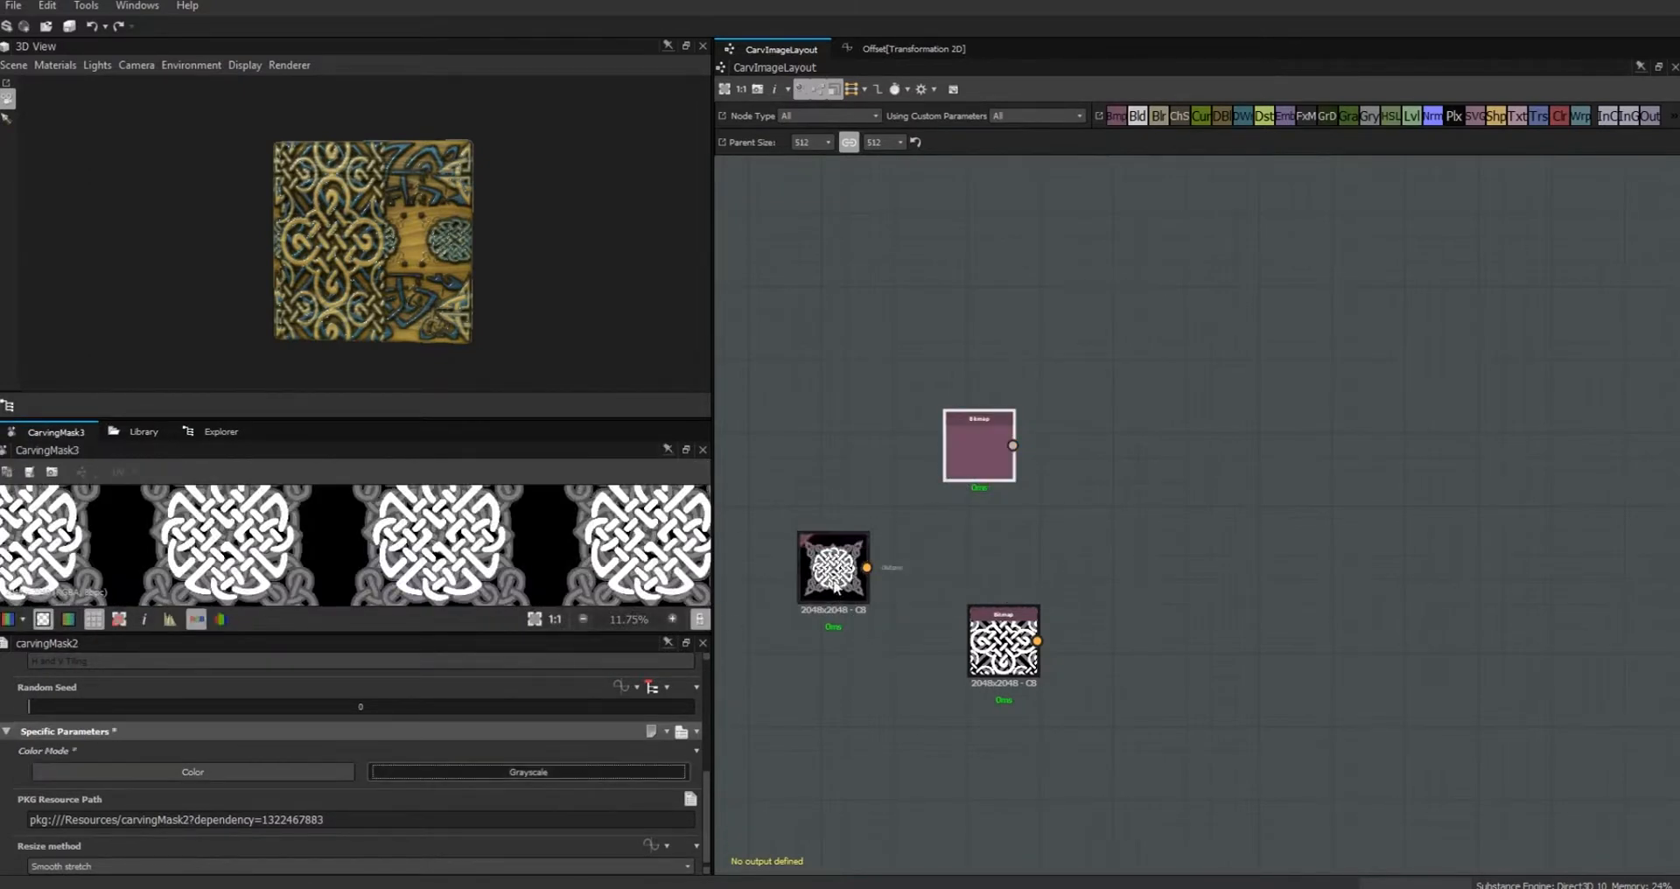
click(594, 779)
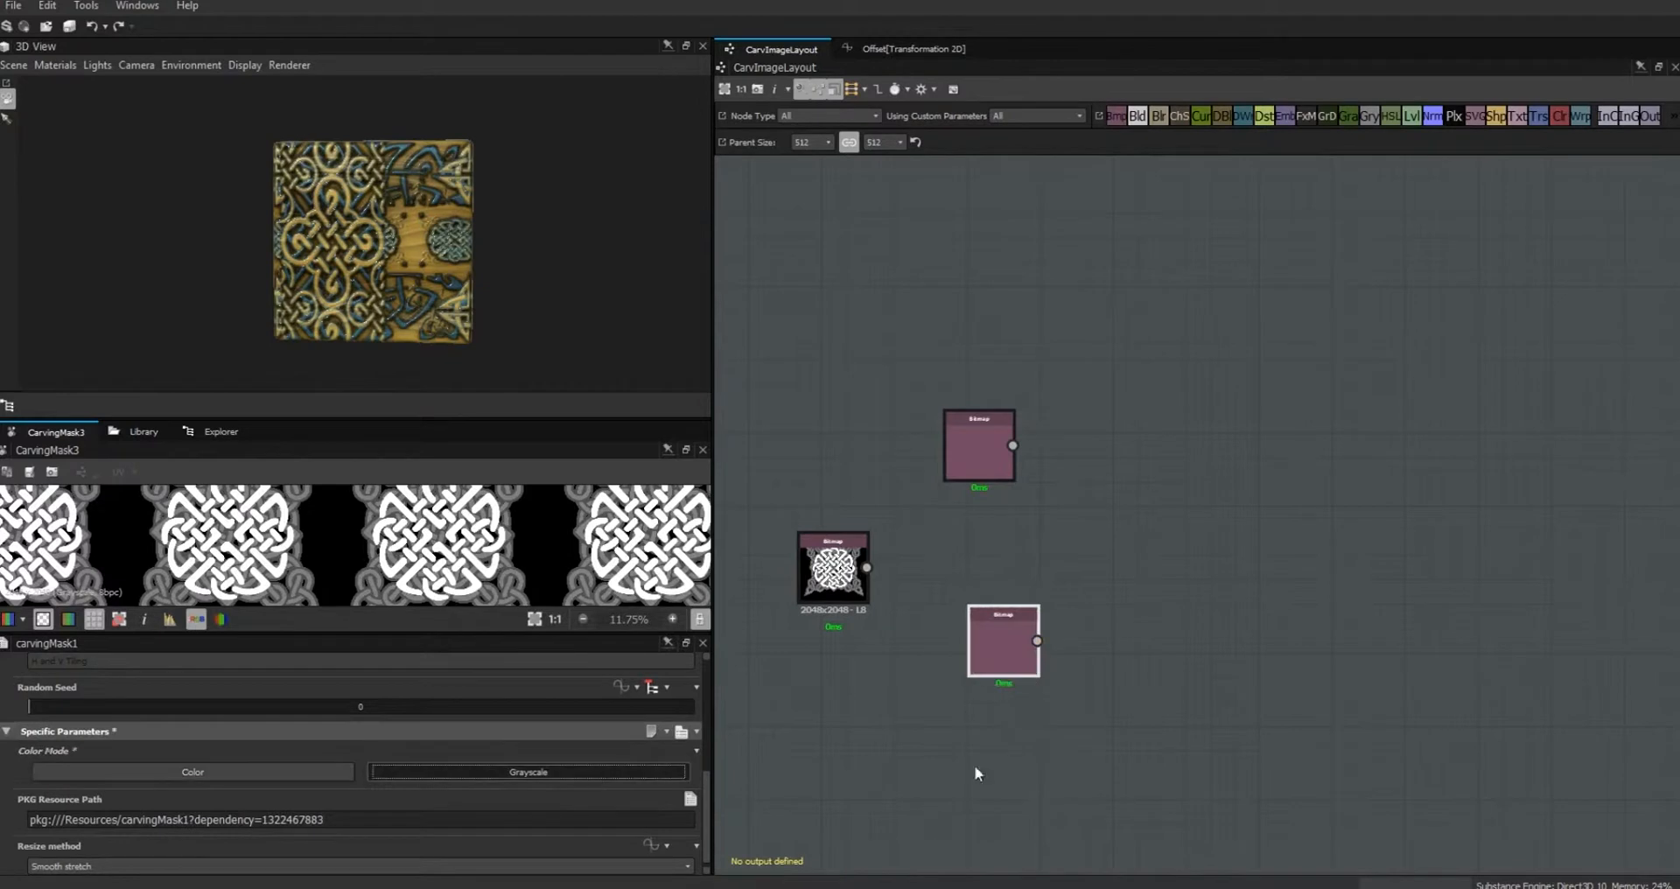
drag(833, 565, 990, 540)
drag(1008, 456, 1008, 393)
click(1019, 651)
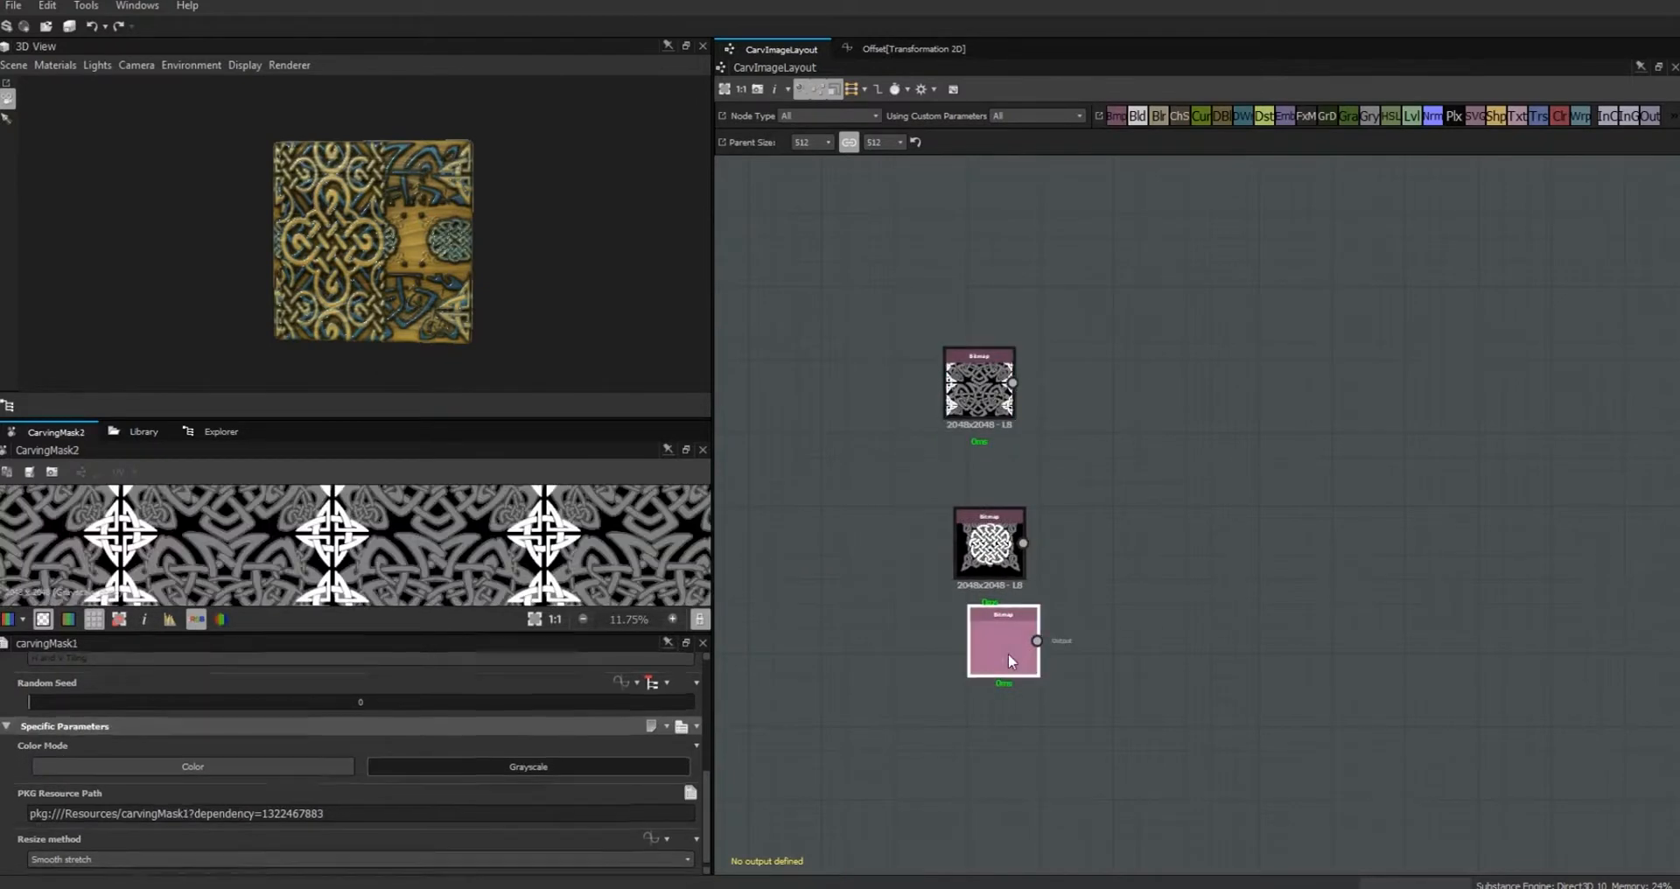
drag(985, 382, 997, 296)
drag(1001, 553, 1002, 431)
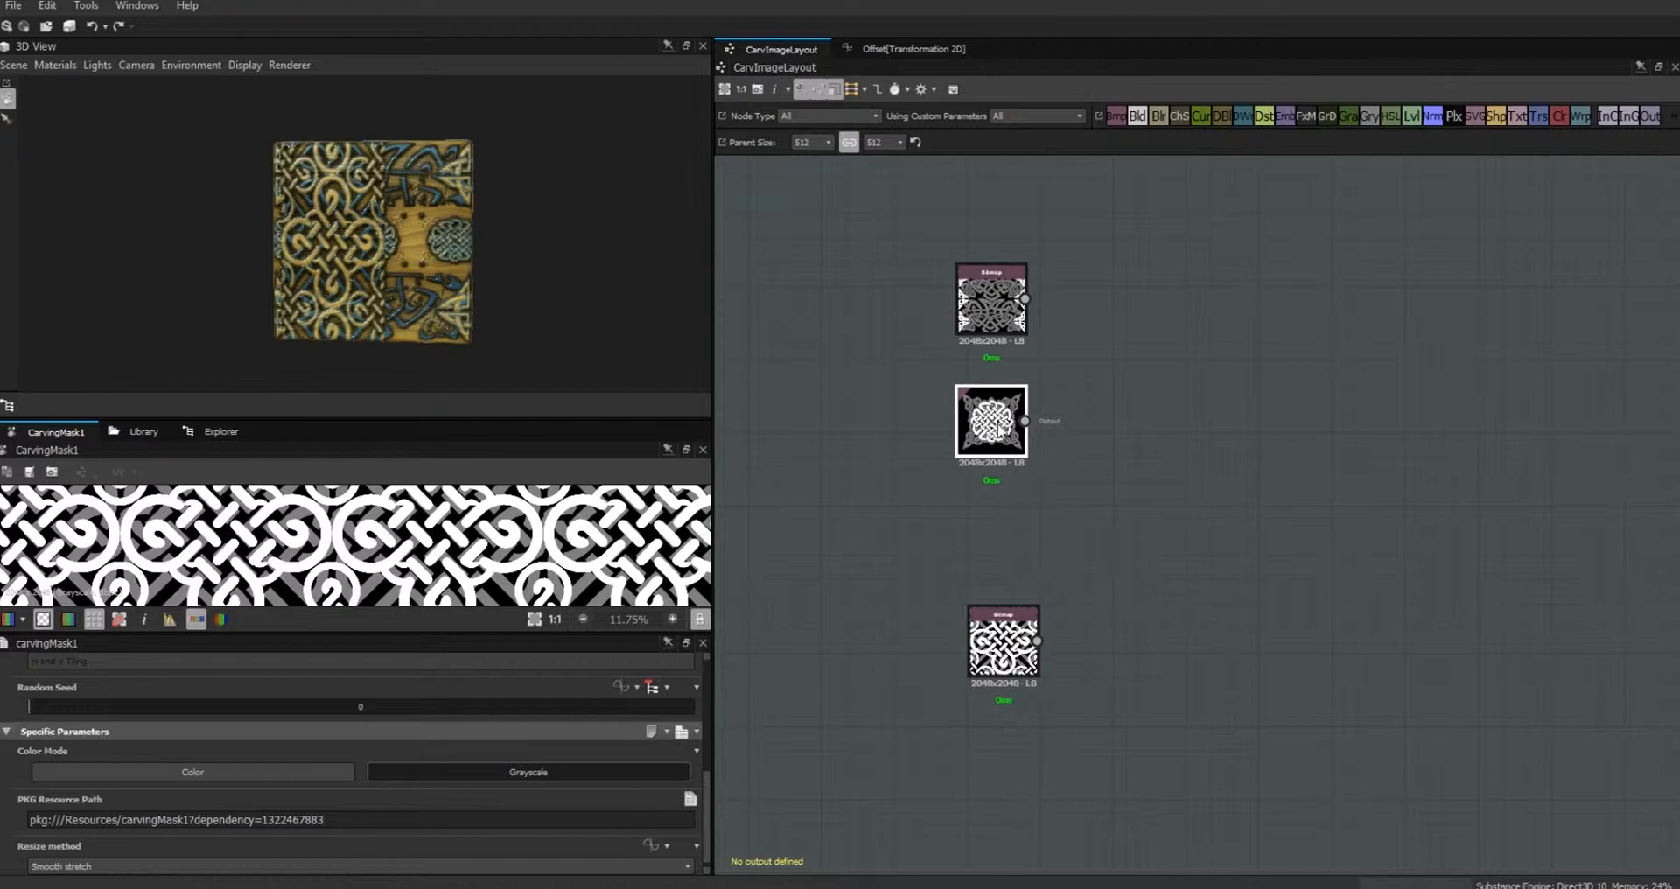
drag(1004, 647, 992, 538)
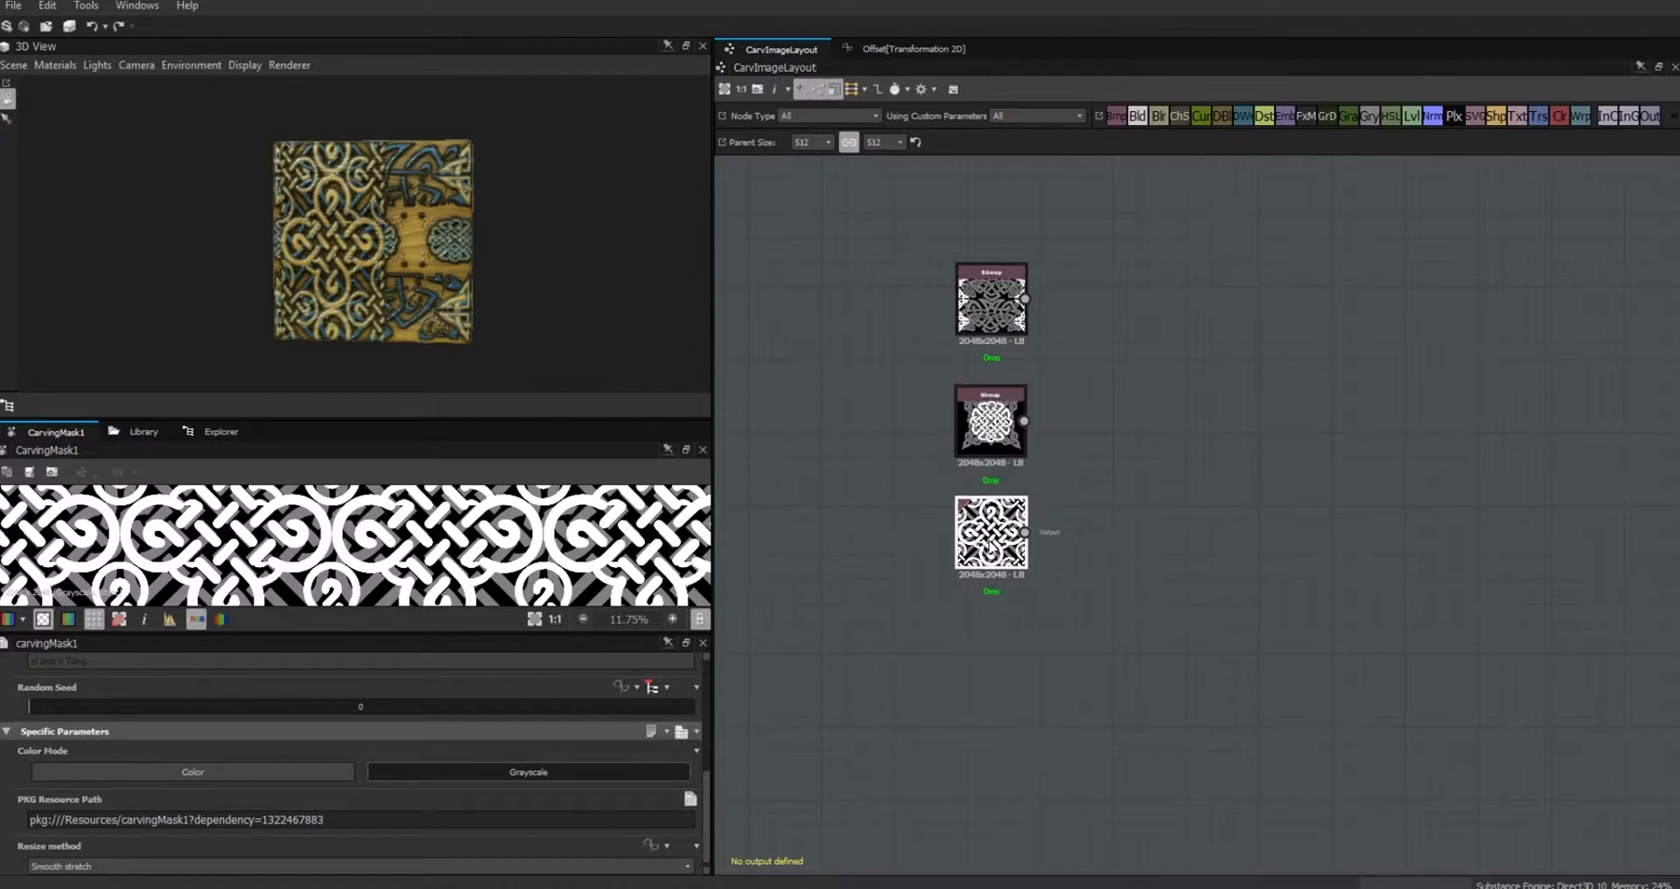
Step: Swap the two upper bitmap nodes so the column runs carvingMask3, carvingMask2, carvingMask1 from top to bottom
click(997, 287)
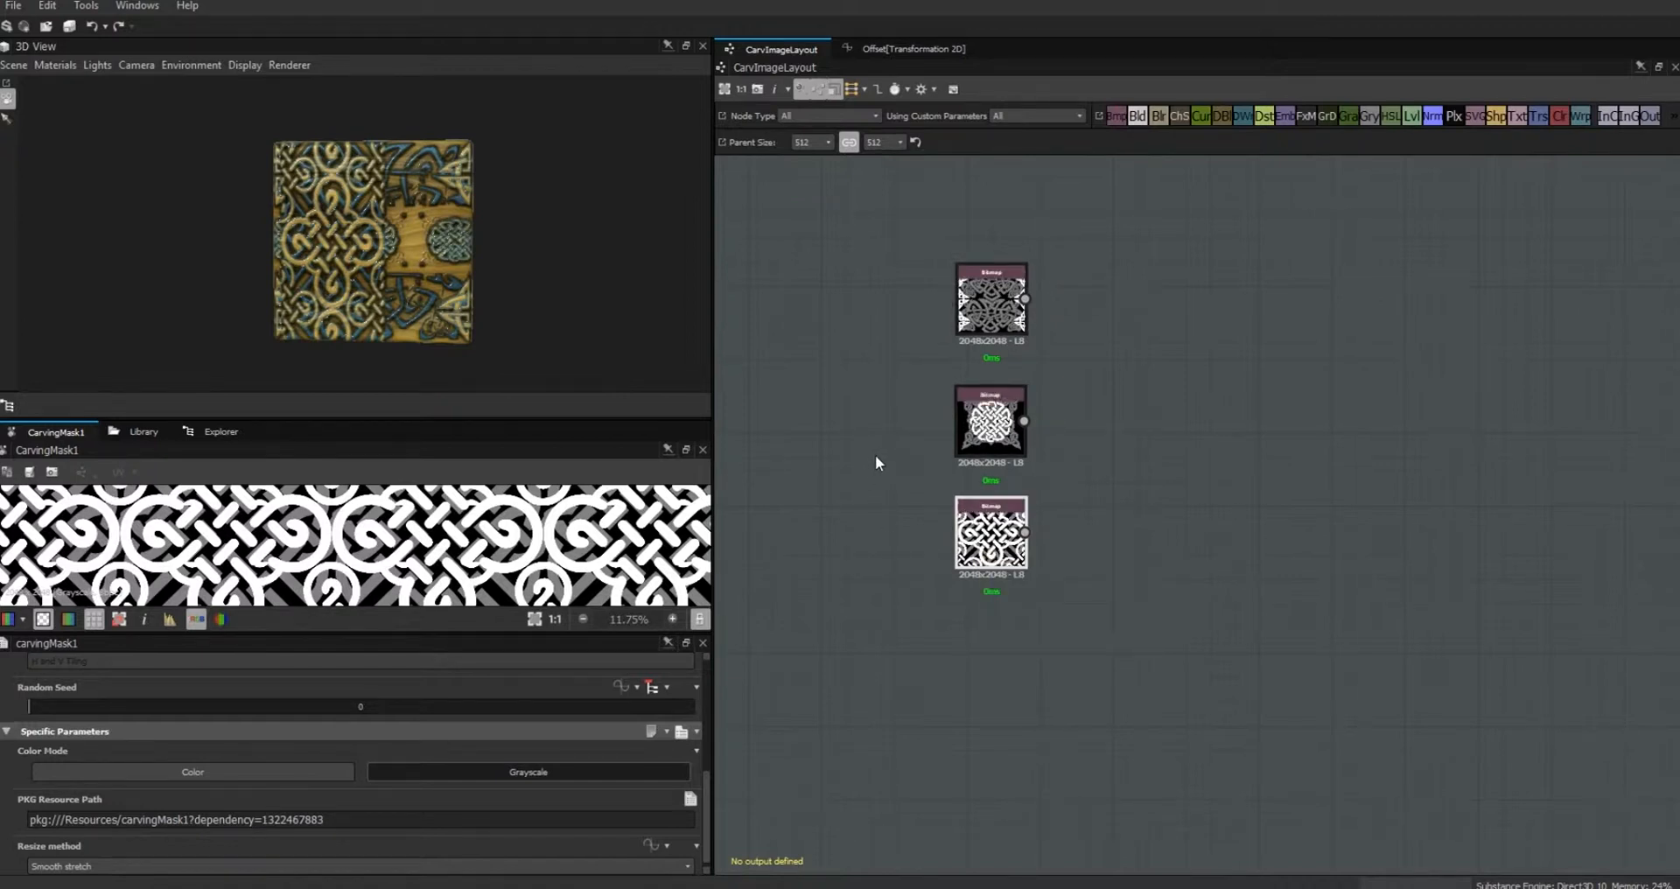
drag(959, 444, 875, 285)
drag(983, 306, 984, 429)
drag(906, 263, 992, 299)
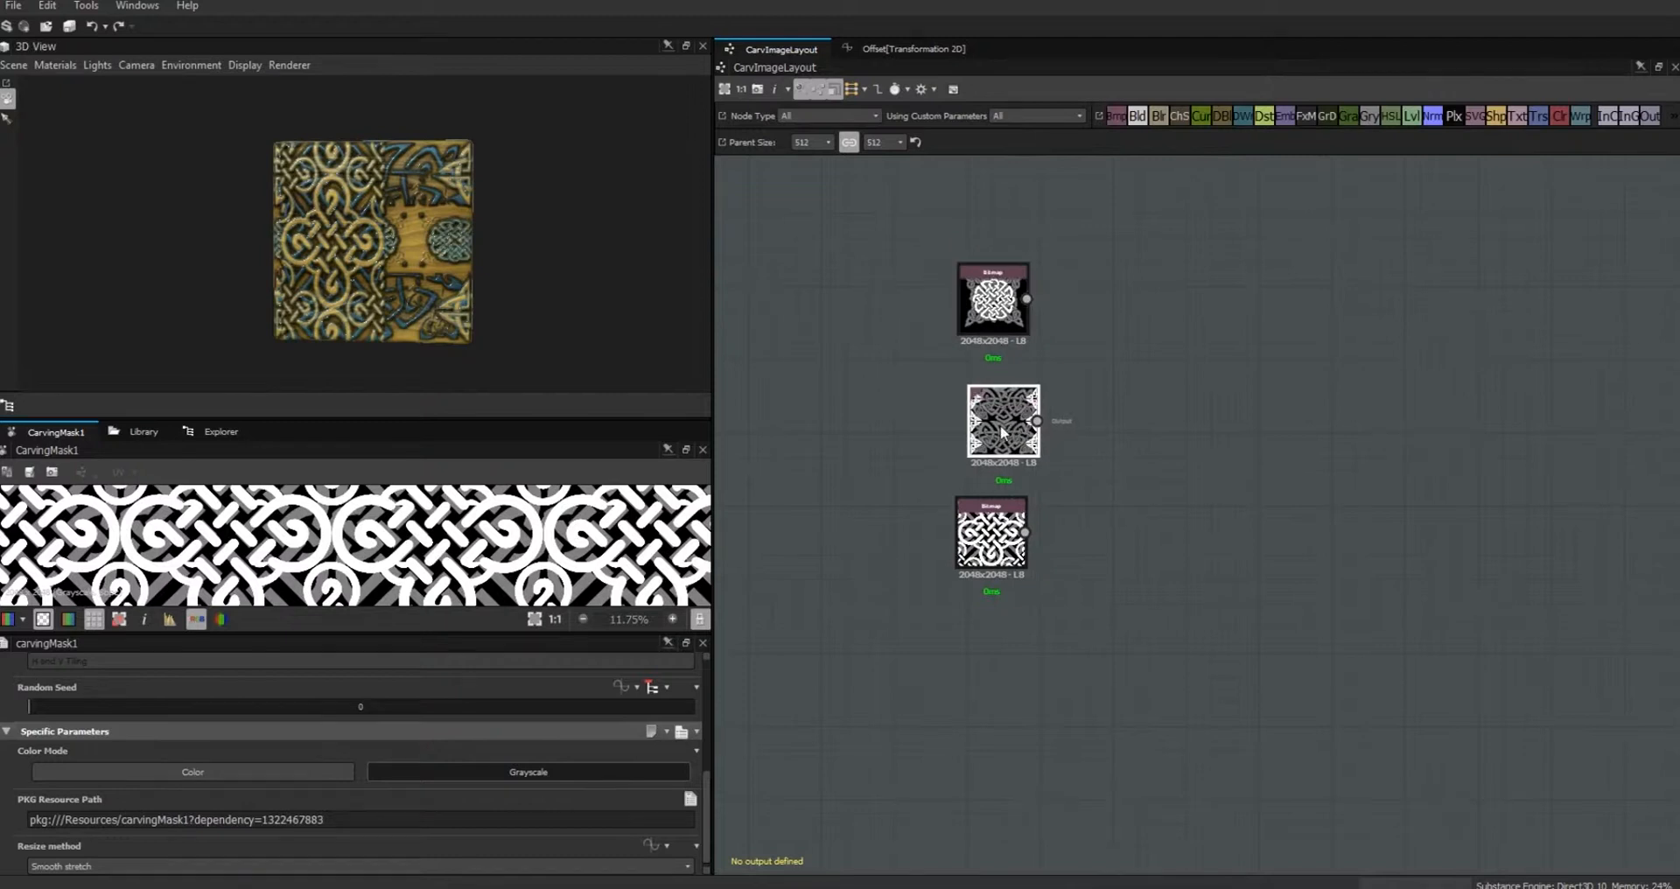
click(993, 300)
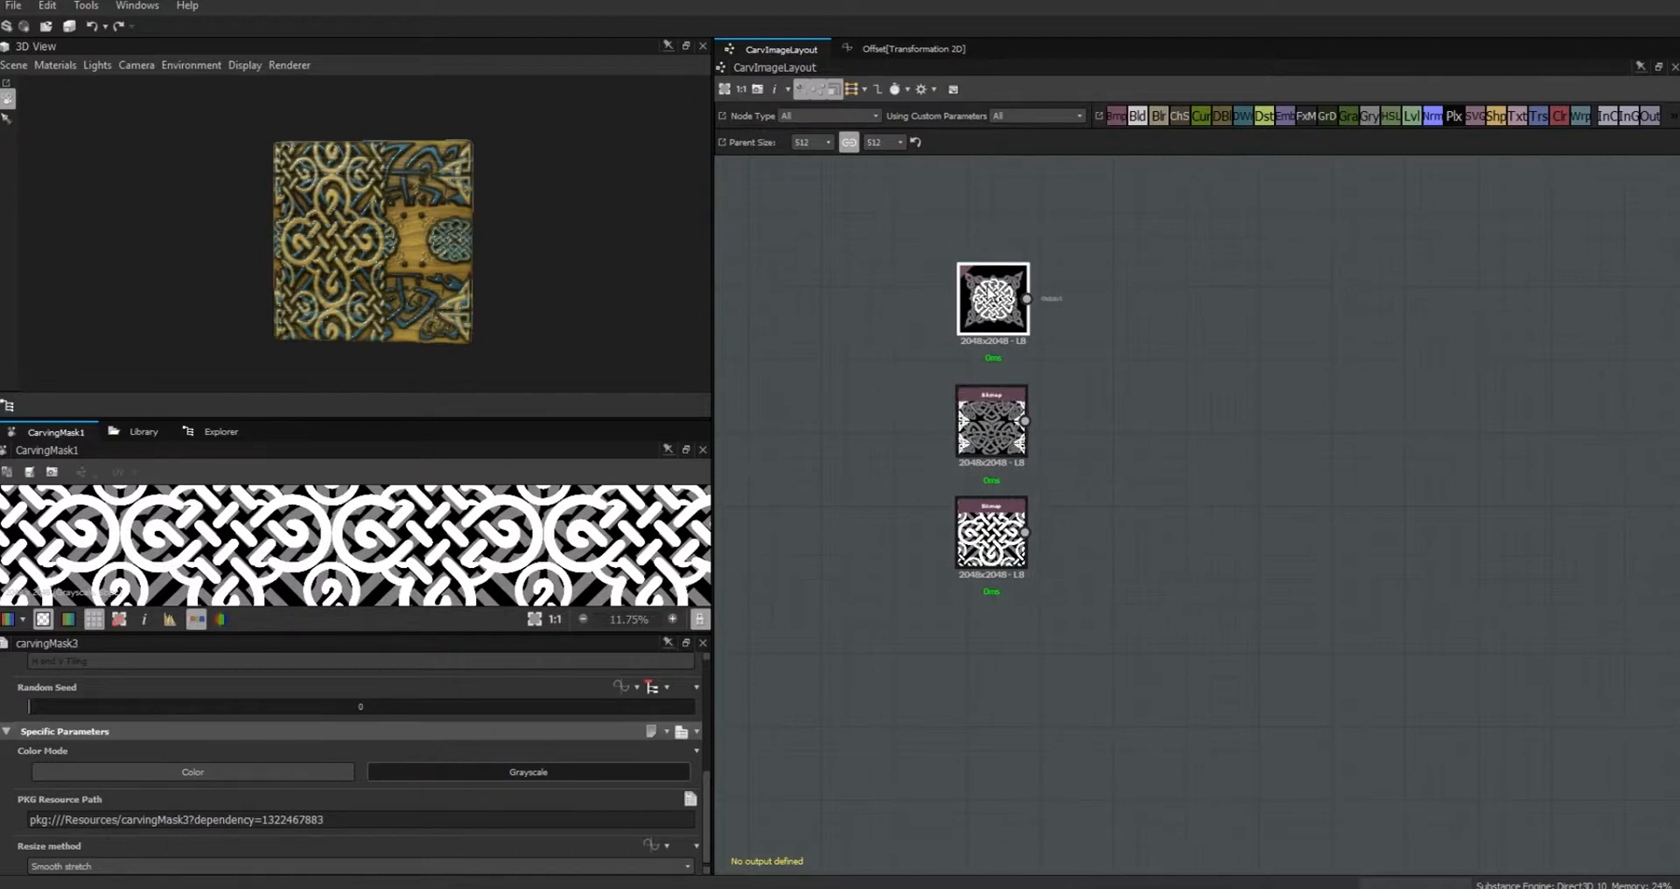
click(993, 423)
click(991, 534)
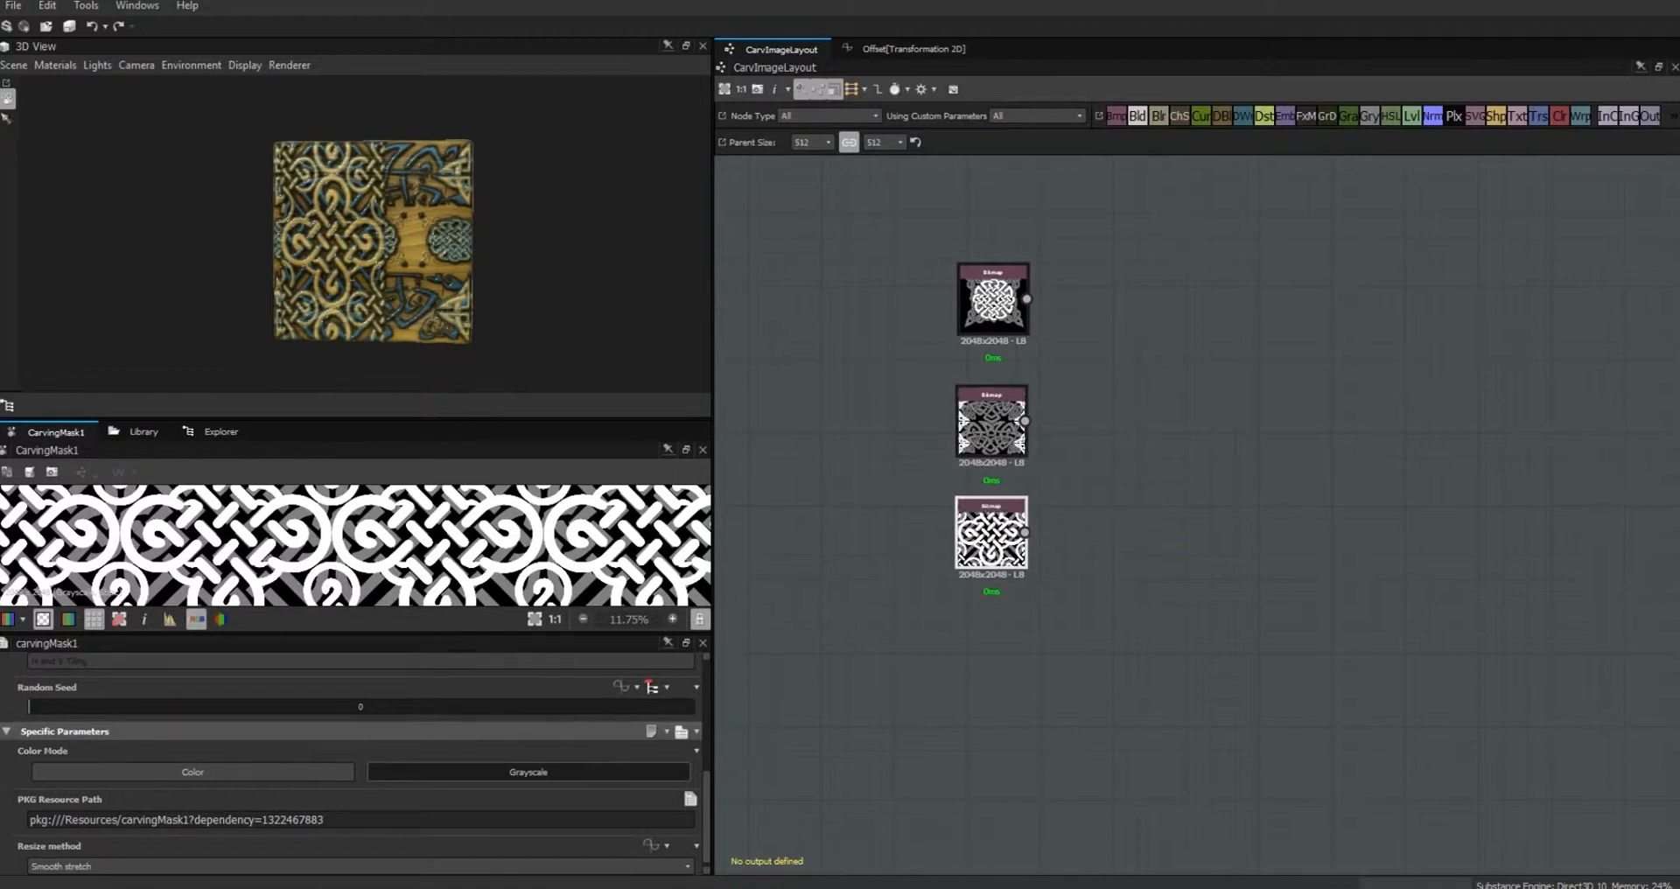
Step: Add a Transformation 2D node beside the carvingMask3 bitmap and connect the bitmap's output to it
click(779, 730)
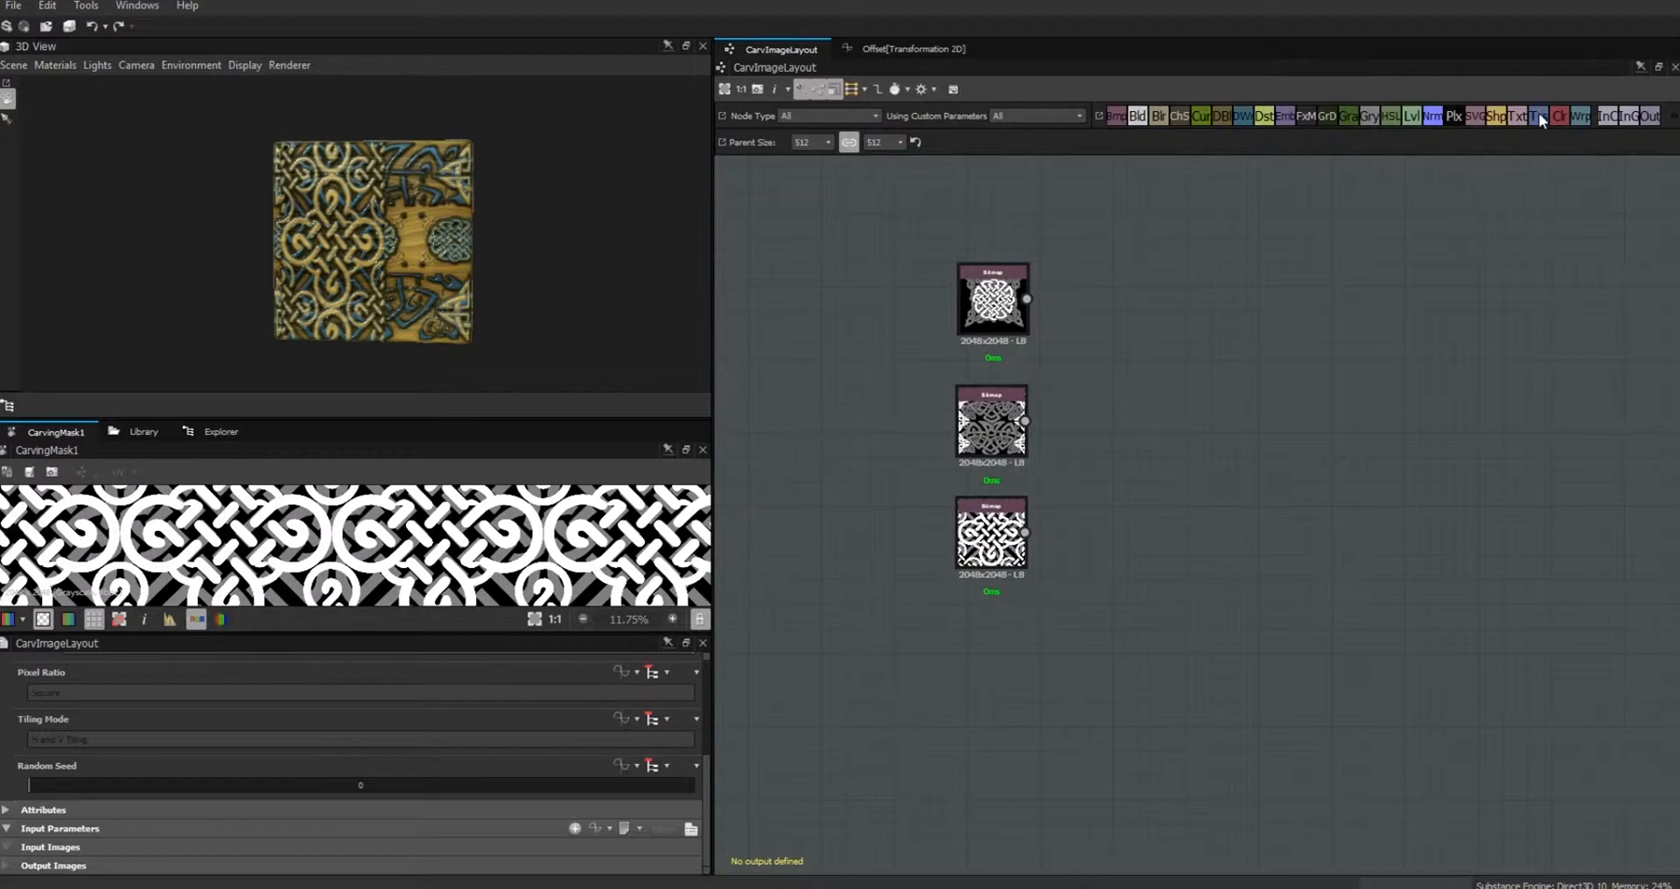
drag(1198, 303, 1183, 304)
drag(1026, 299, 1139, 299)
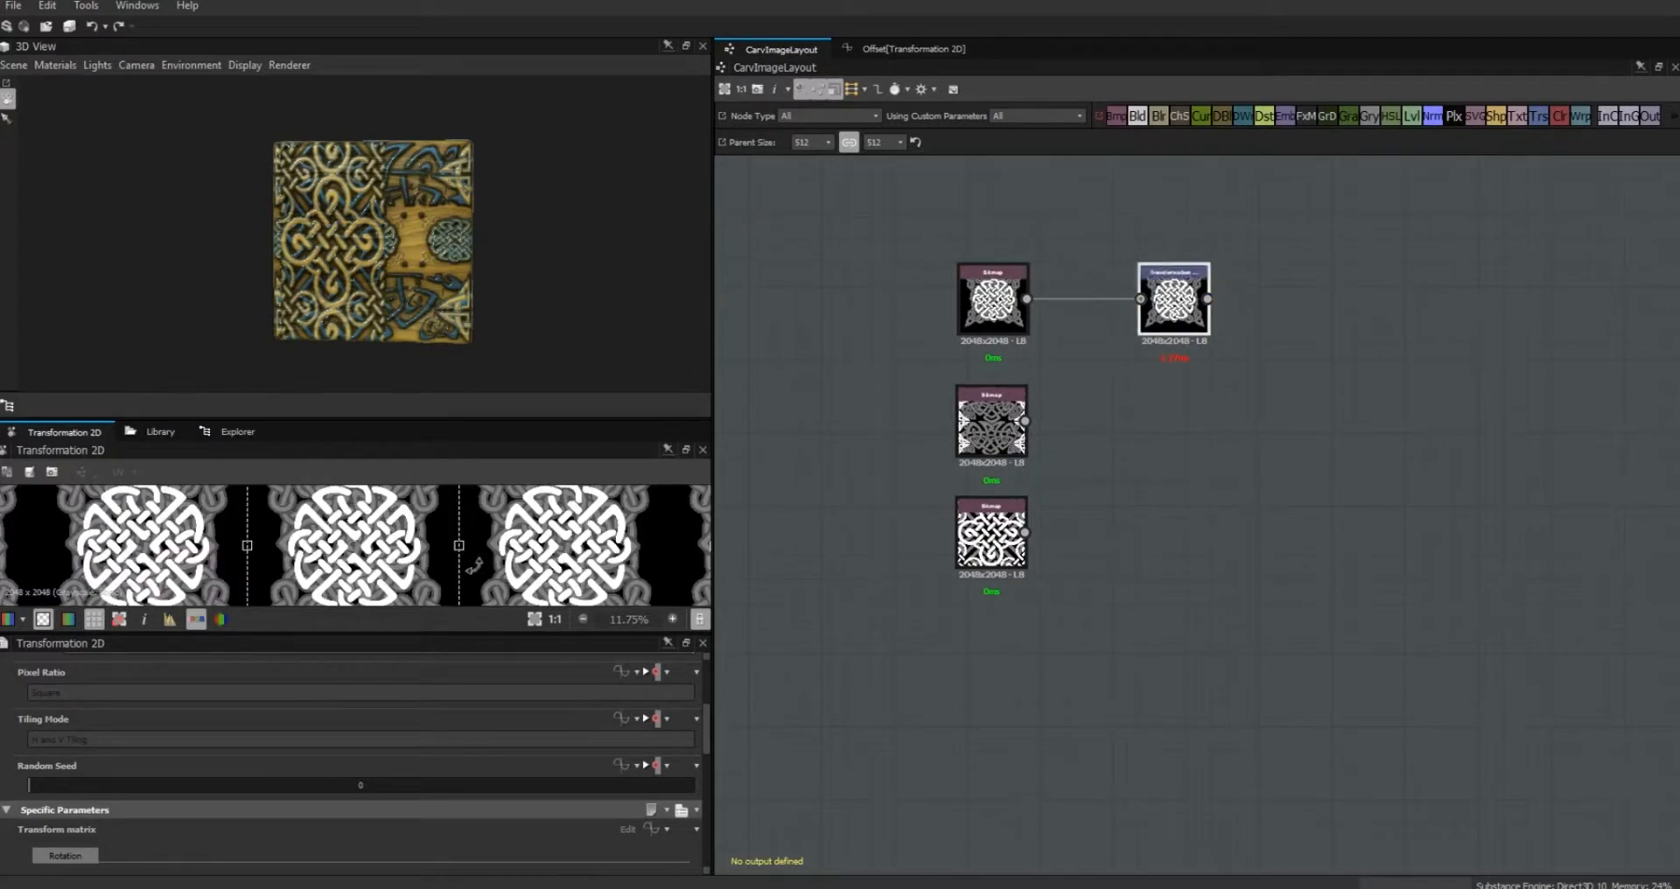
Step: Toggle the tiled preview of the Transformation 2D output off and on, and enlarge the 2D view
click(516, 543)
key(space)
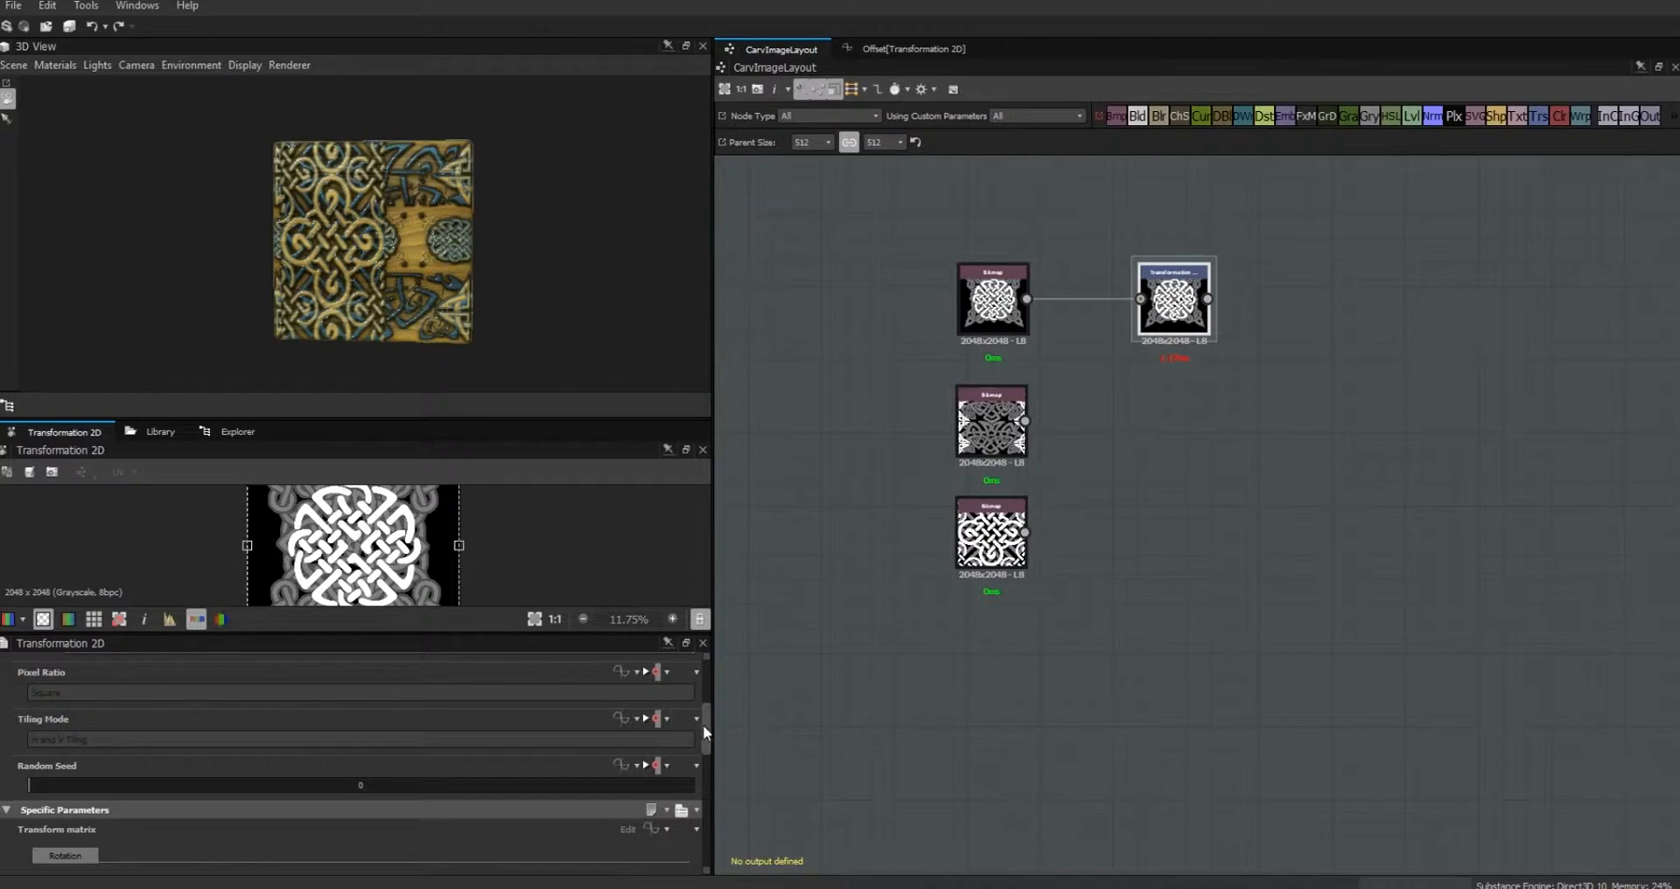
drag(707, 727, 706, 726)
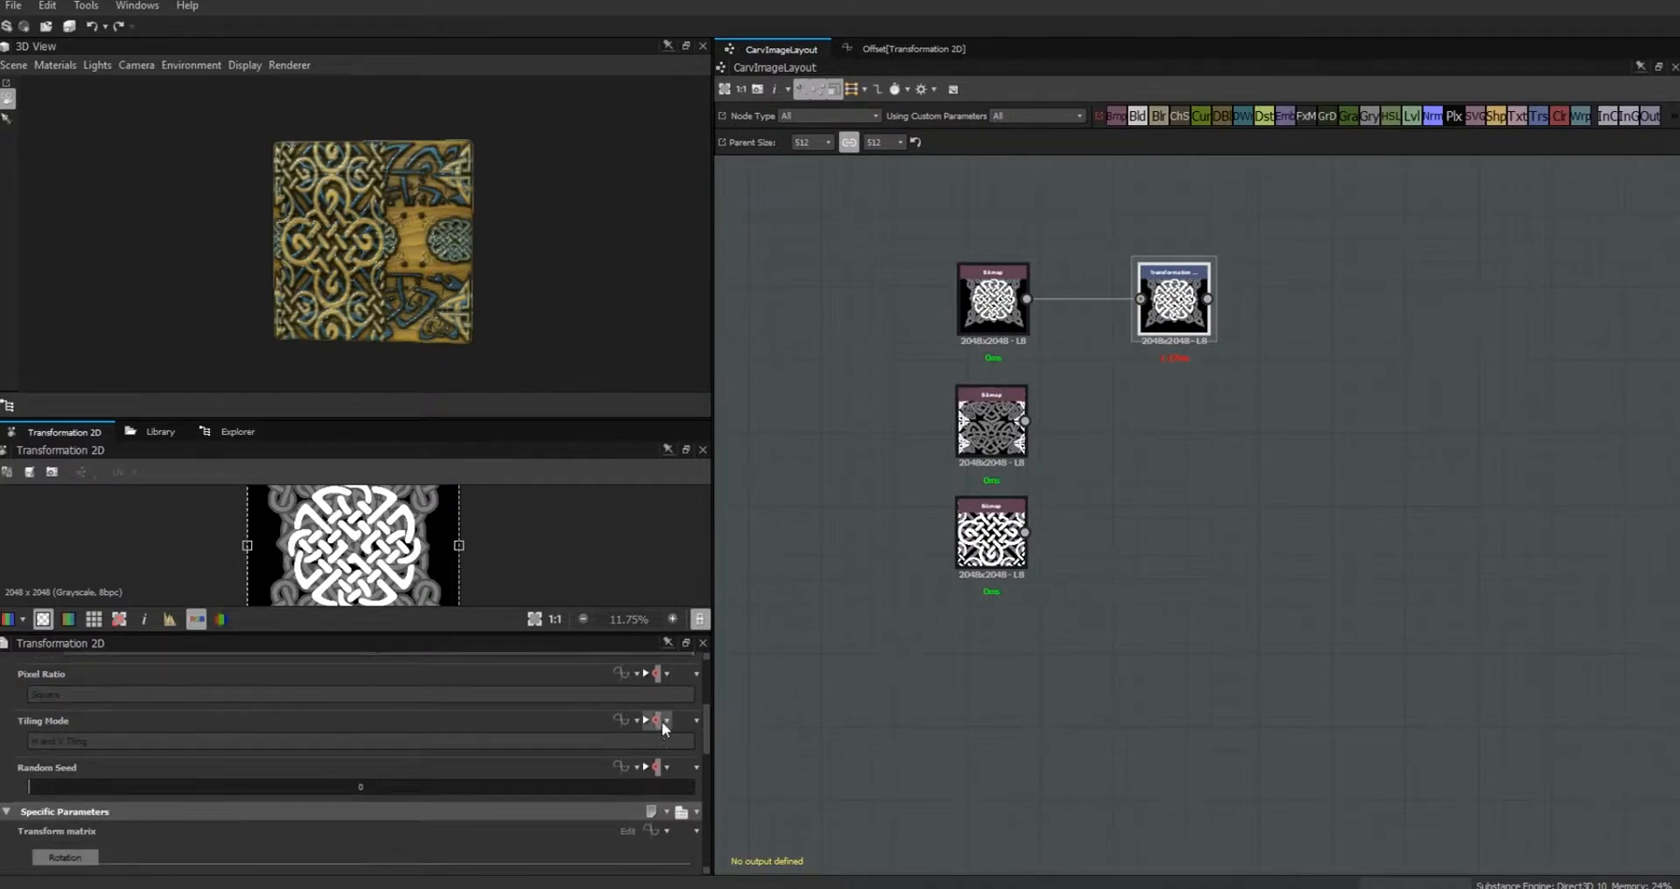
key(space)
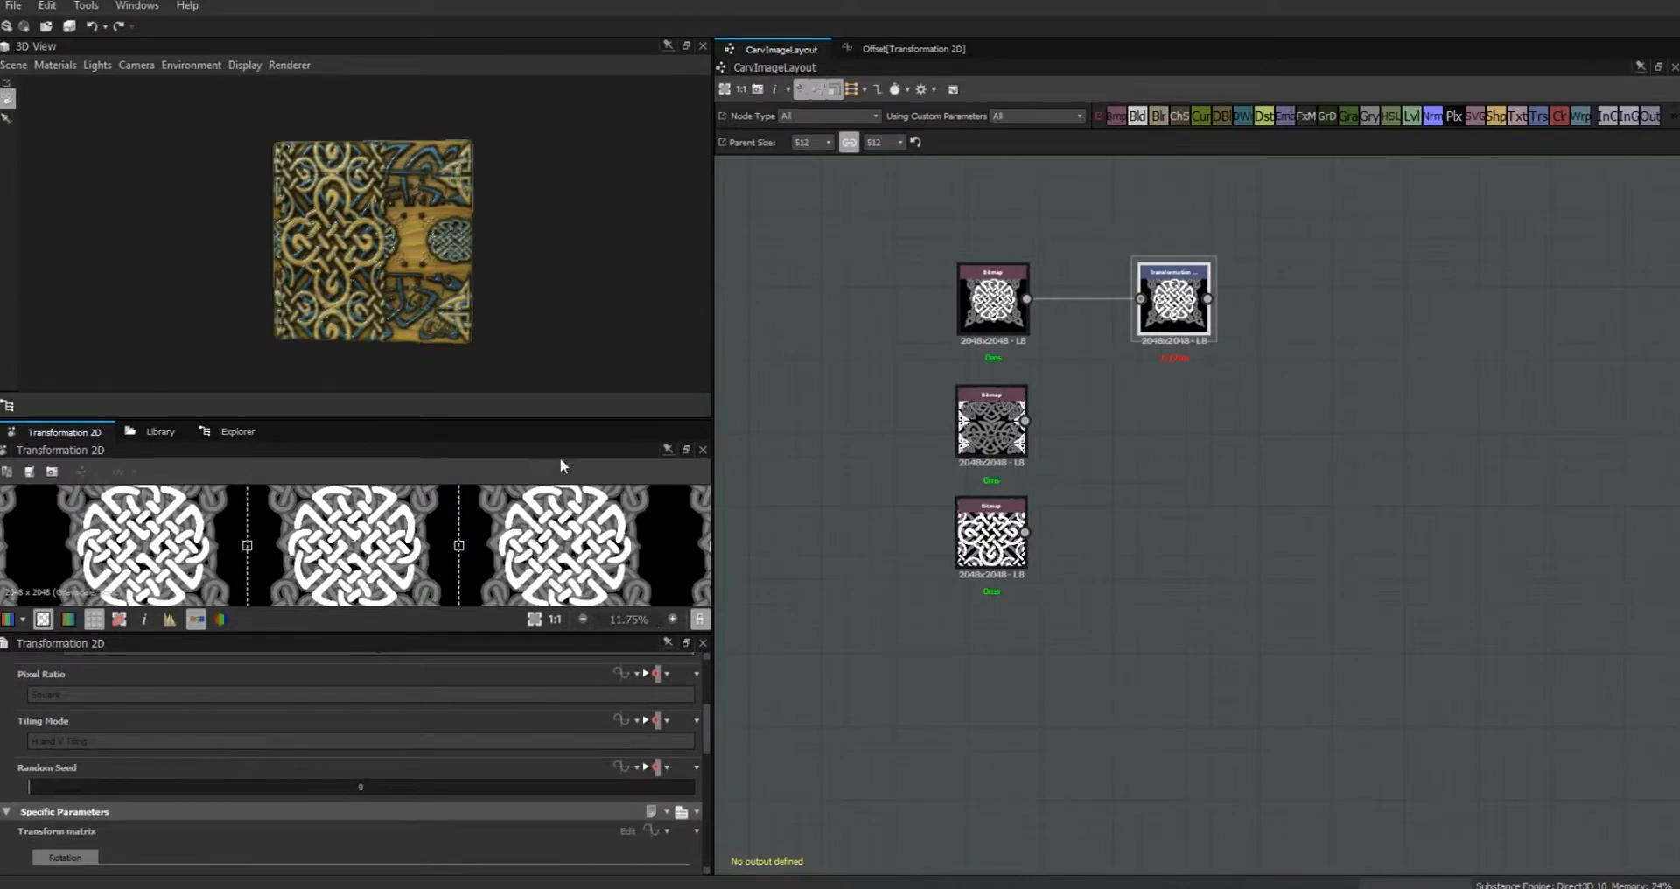
drag(555, 416, 578, 90)
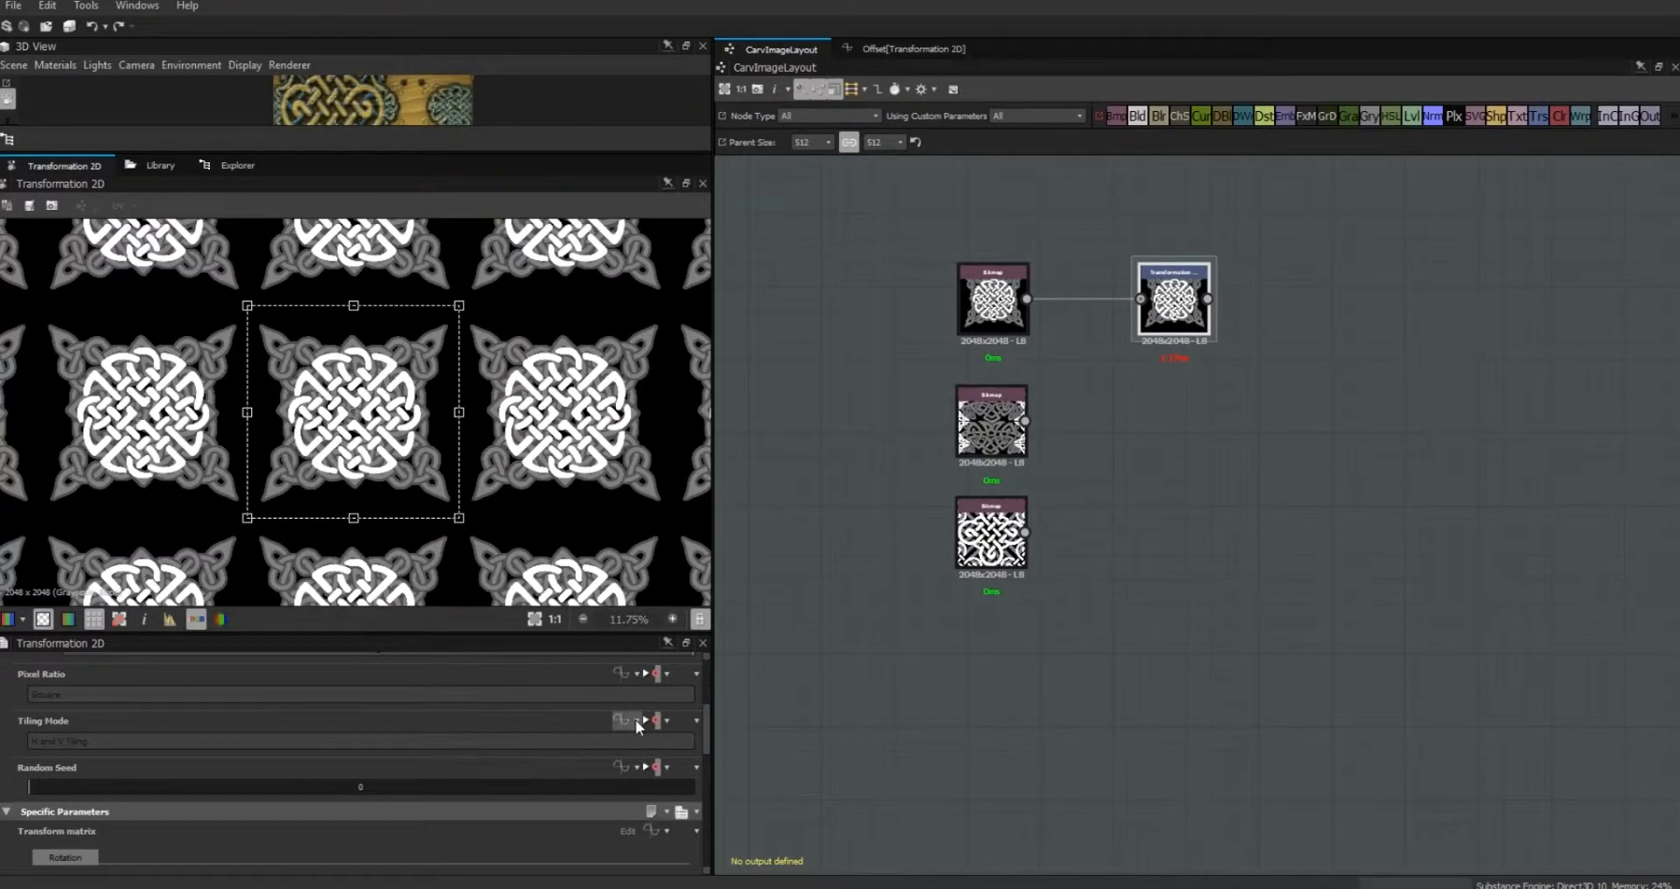
Step: Set the graph's parent size to 2048 and switch the Transformation 2D node's tiling mode inheritance to Absolute
click(827, 145)
click(829, 246)
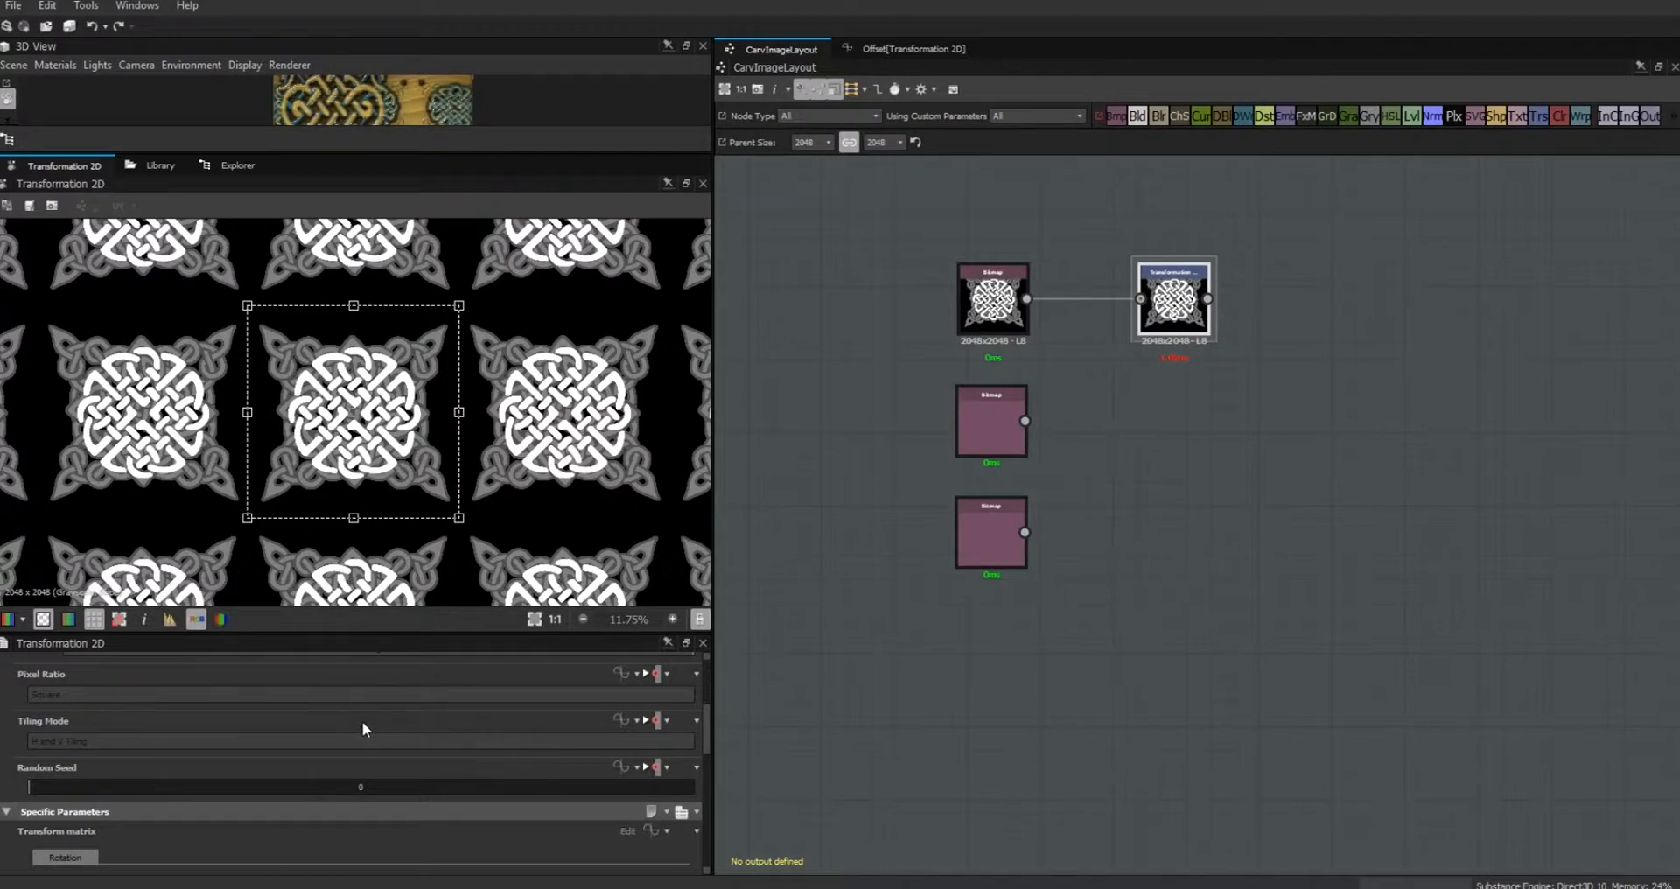
mouse_move(364, 728)
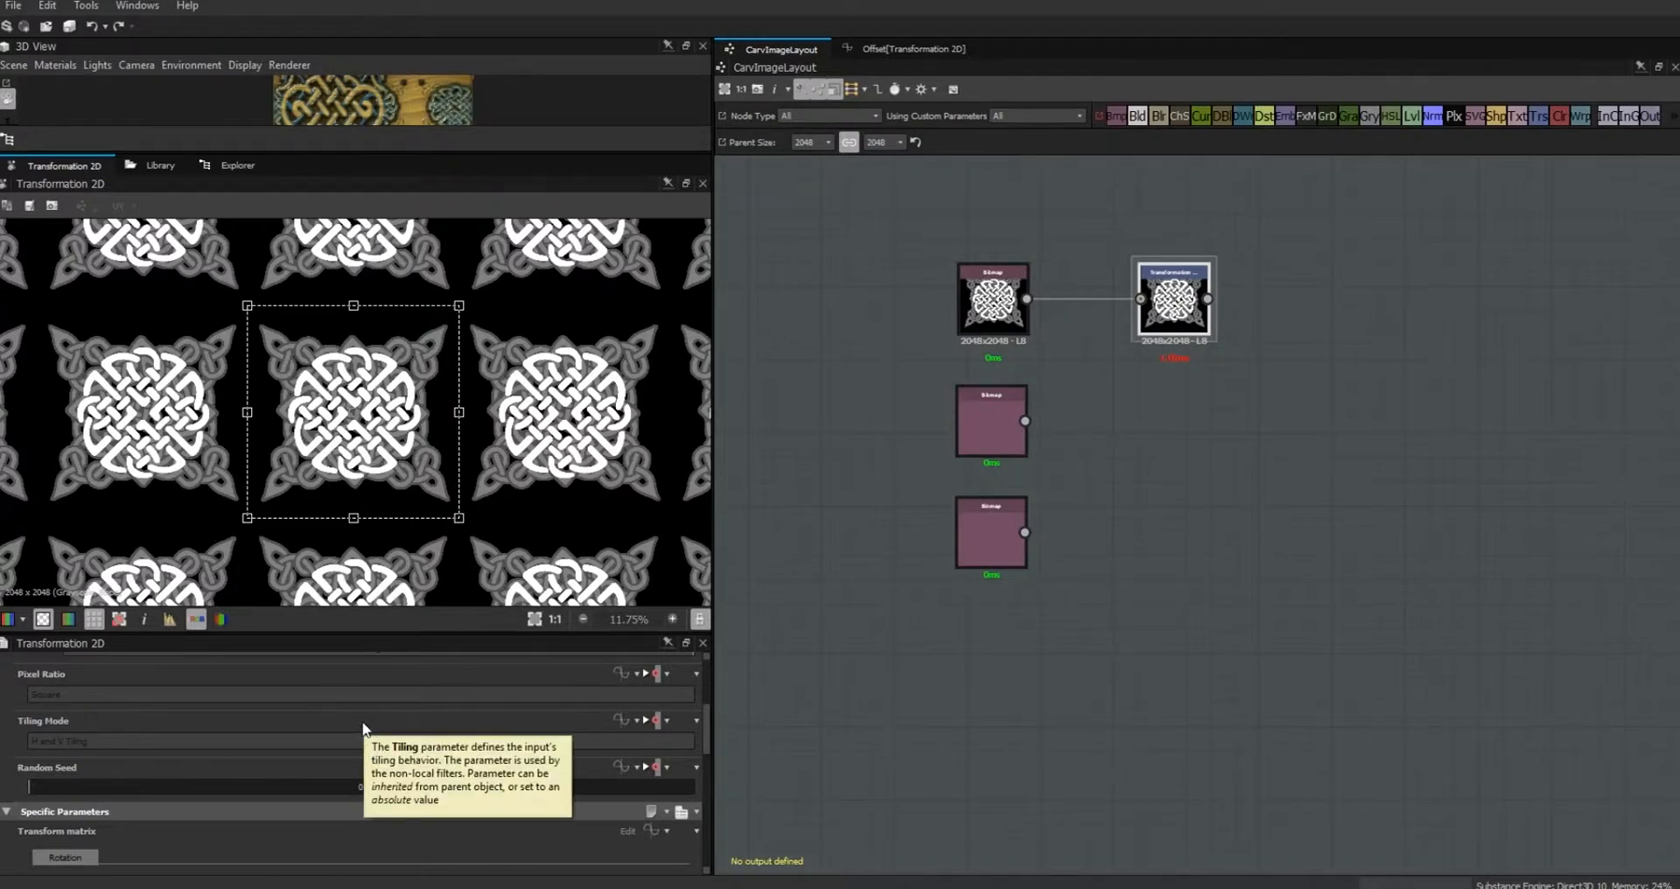
click(668, 719)
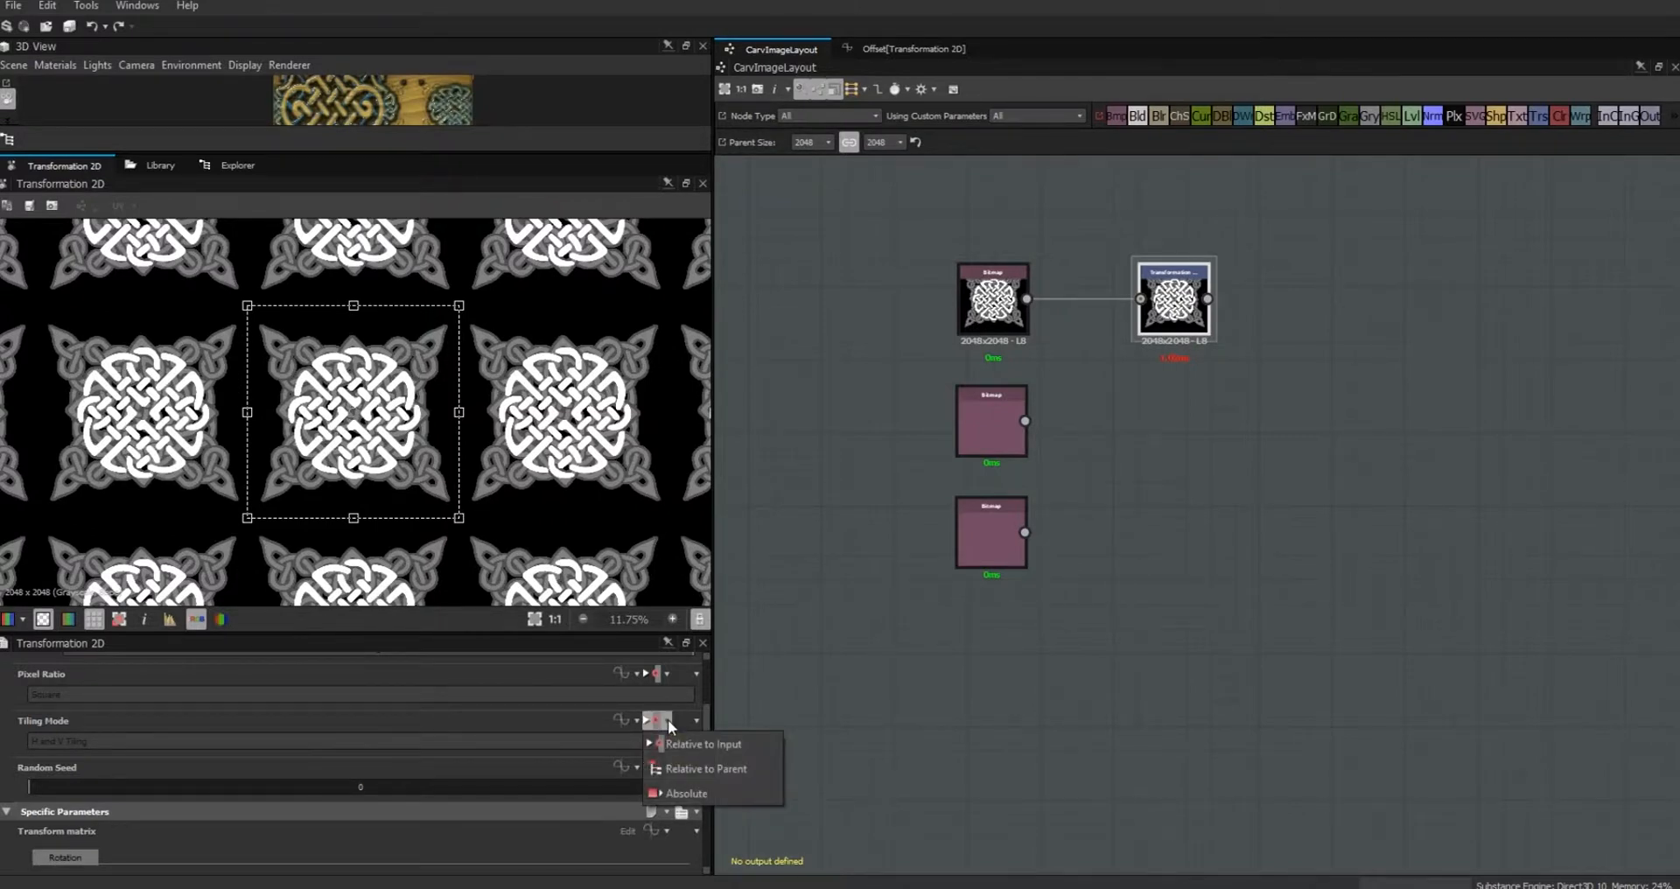
click(691, 791)
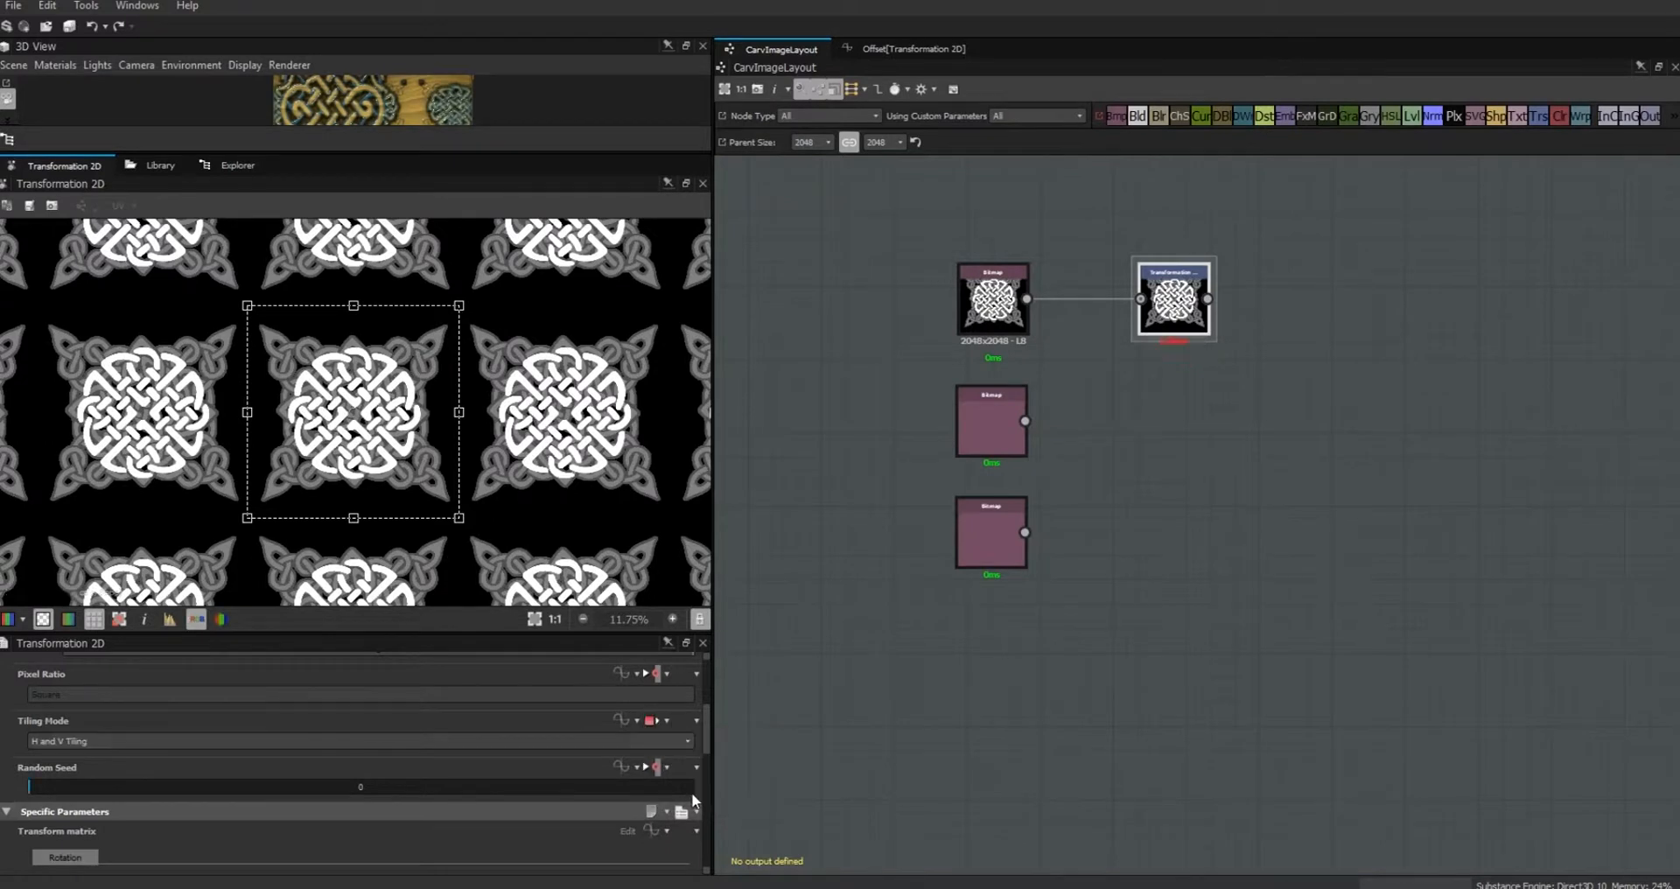
click(637, 720)
click(665, 723)
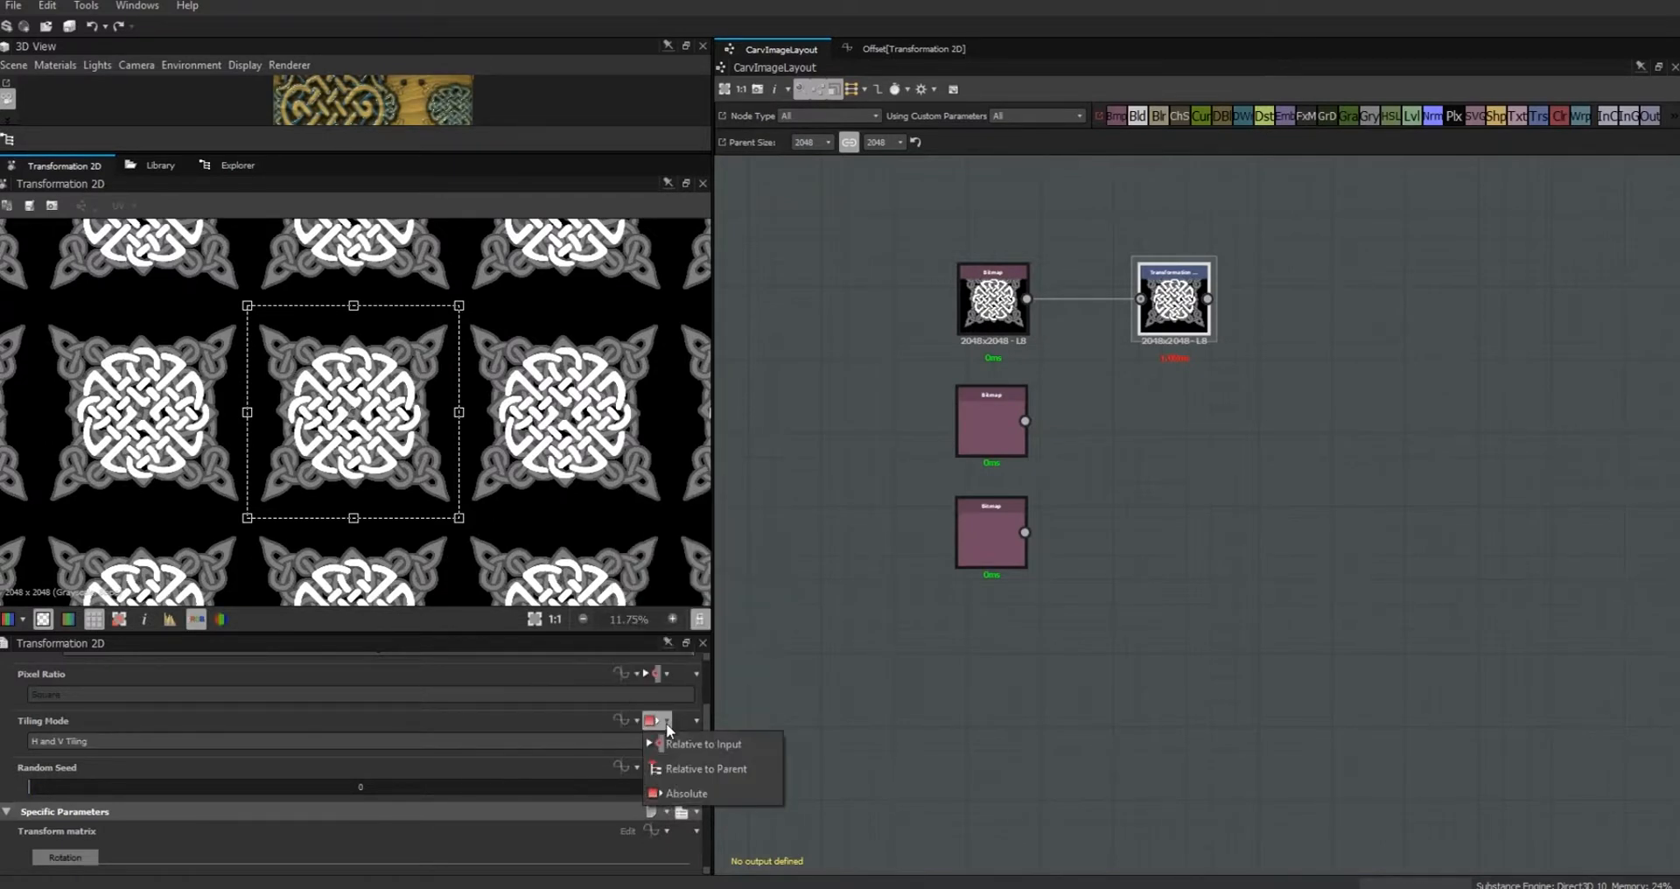
click(481, 723)
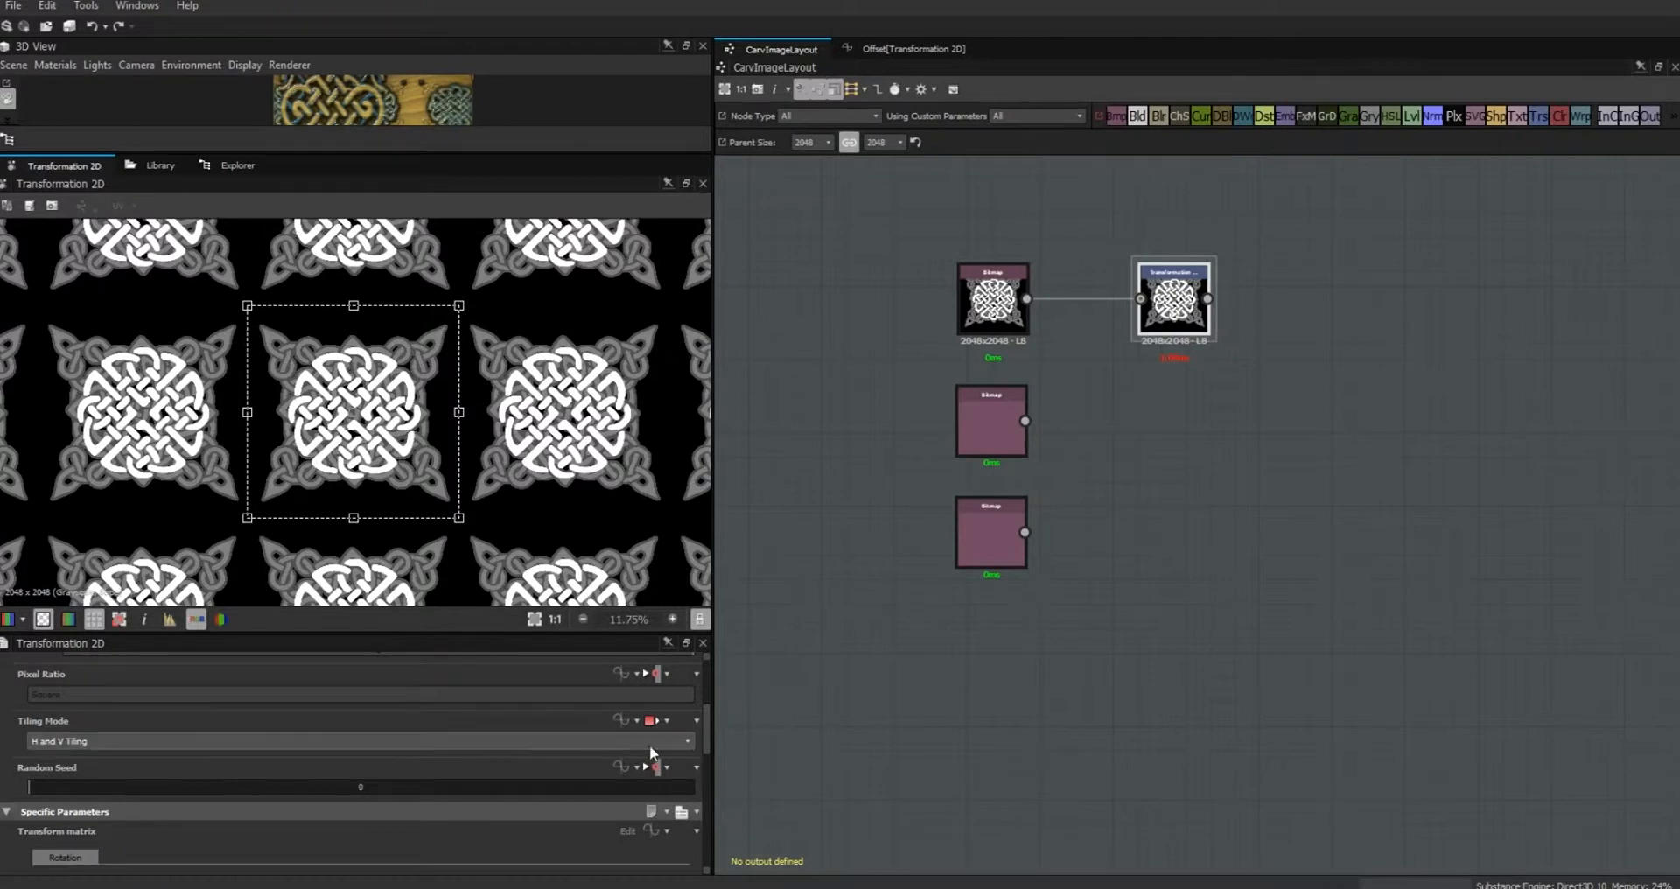
Step: Cycle the tiling mode through Horizontal Tiling, Vertical Tiling and H and V Tiling, ending on No Tiling
click(687, 740)
click(671, 769)
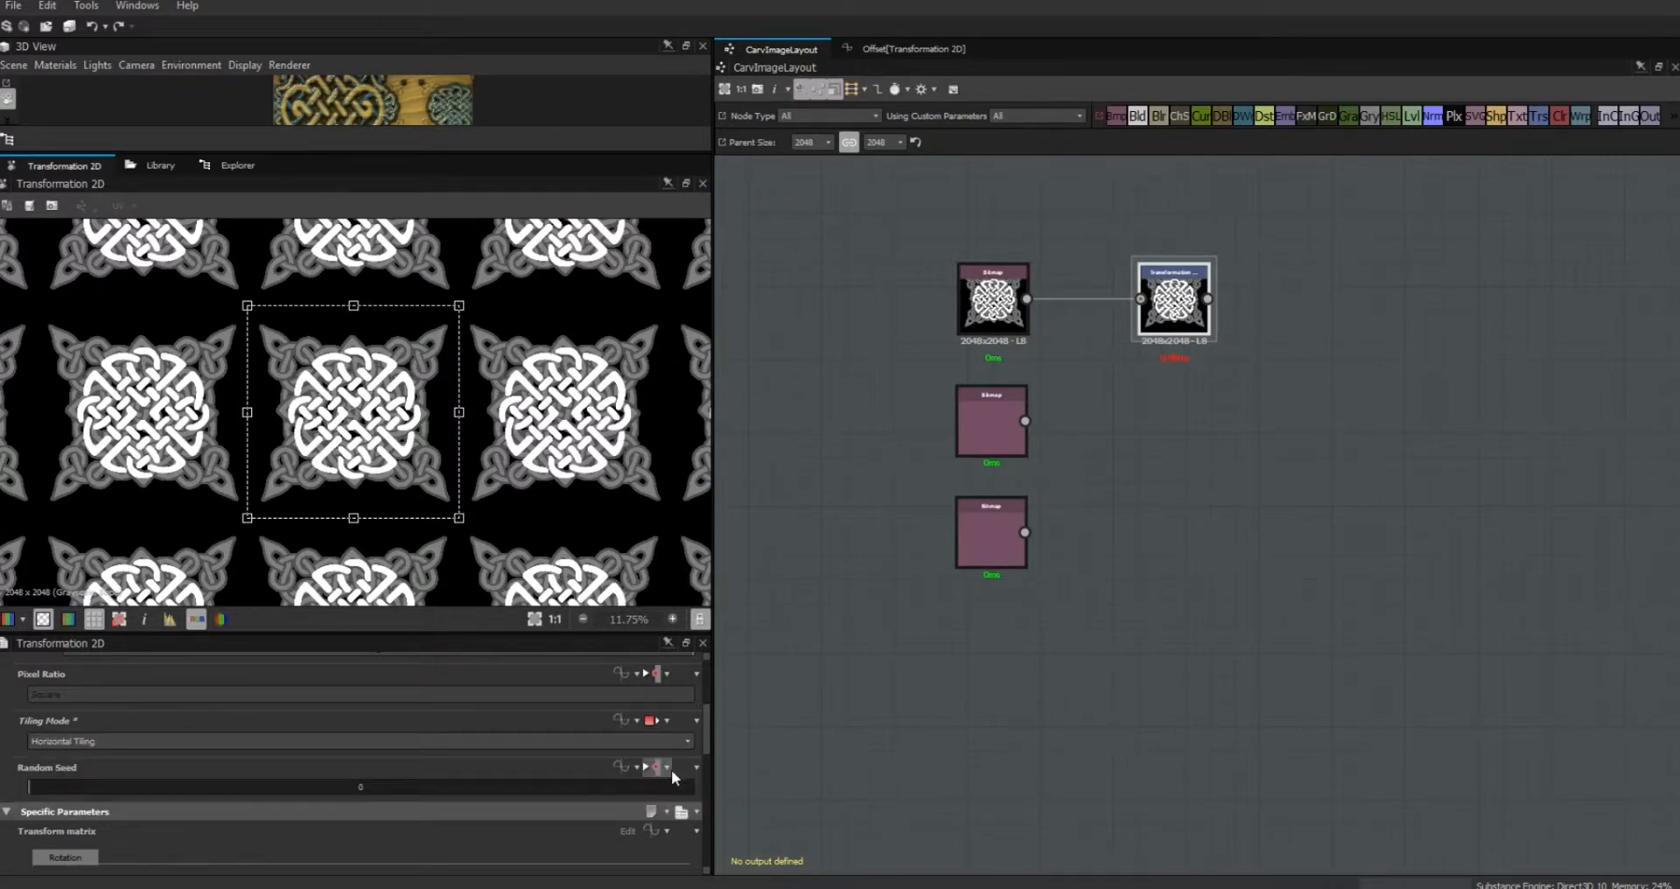
click(685, 740)
click(668, 782)
click(687, 741)
click(663, 796)
click(688, 740)
click(685, 753)
Step: Scale the Transformation 2D pattern down to a quarter of the canvas and set its tiling mode to H and V Tiling
drag(457, 518, 354, 411)
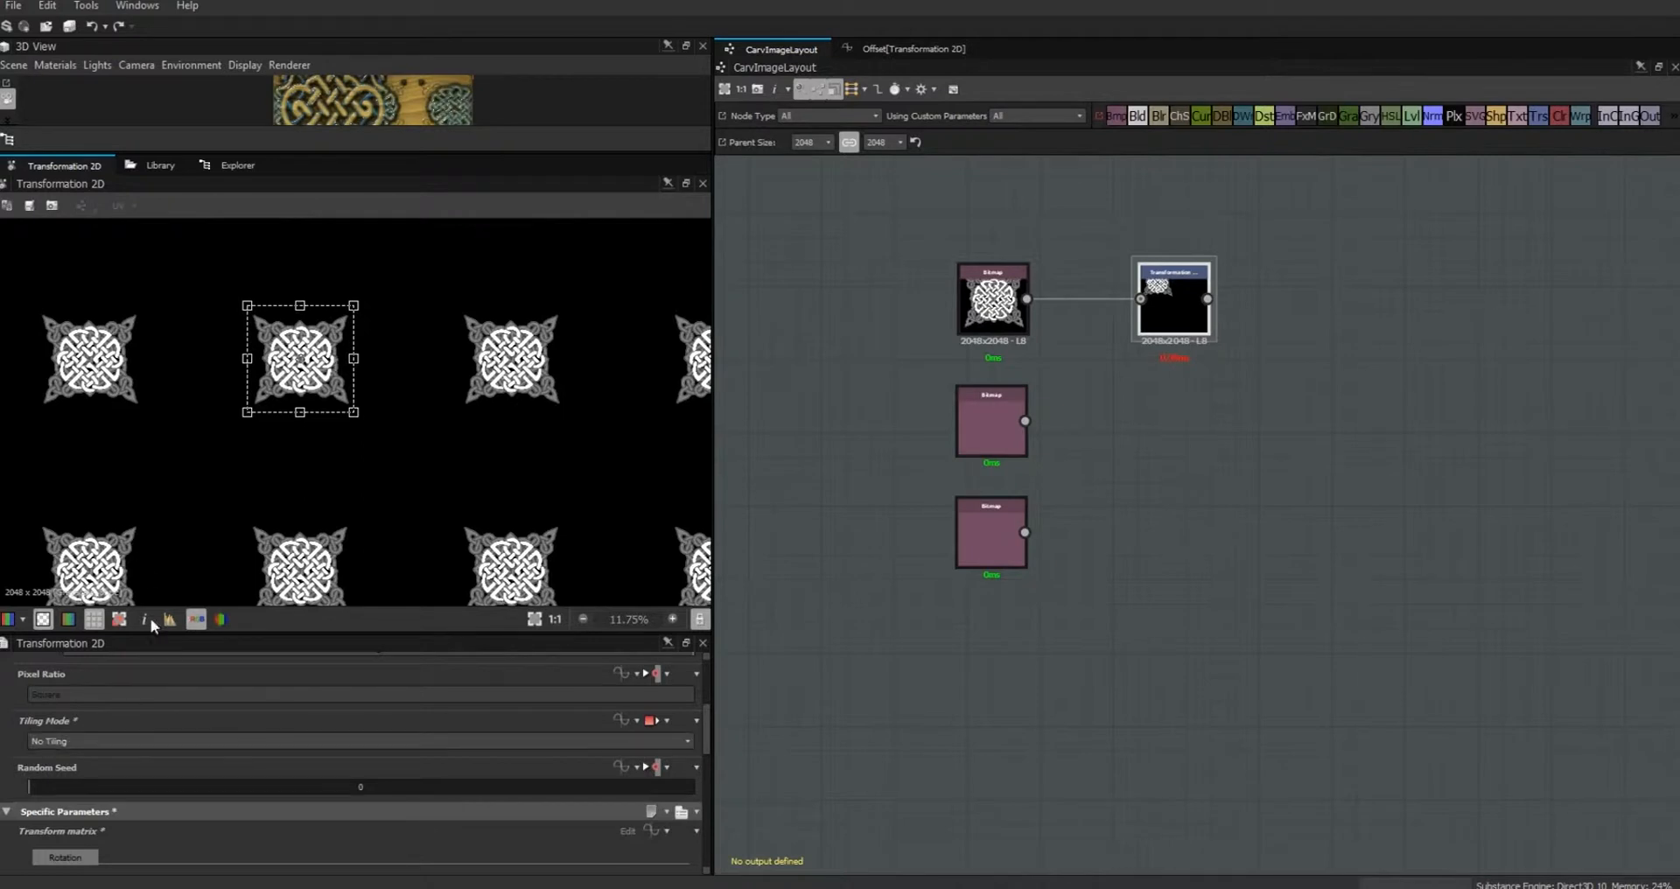
click(687, 742)
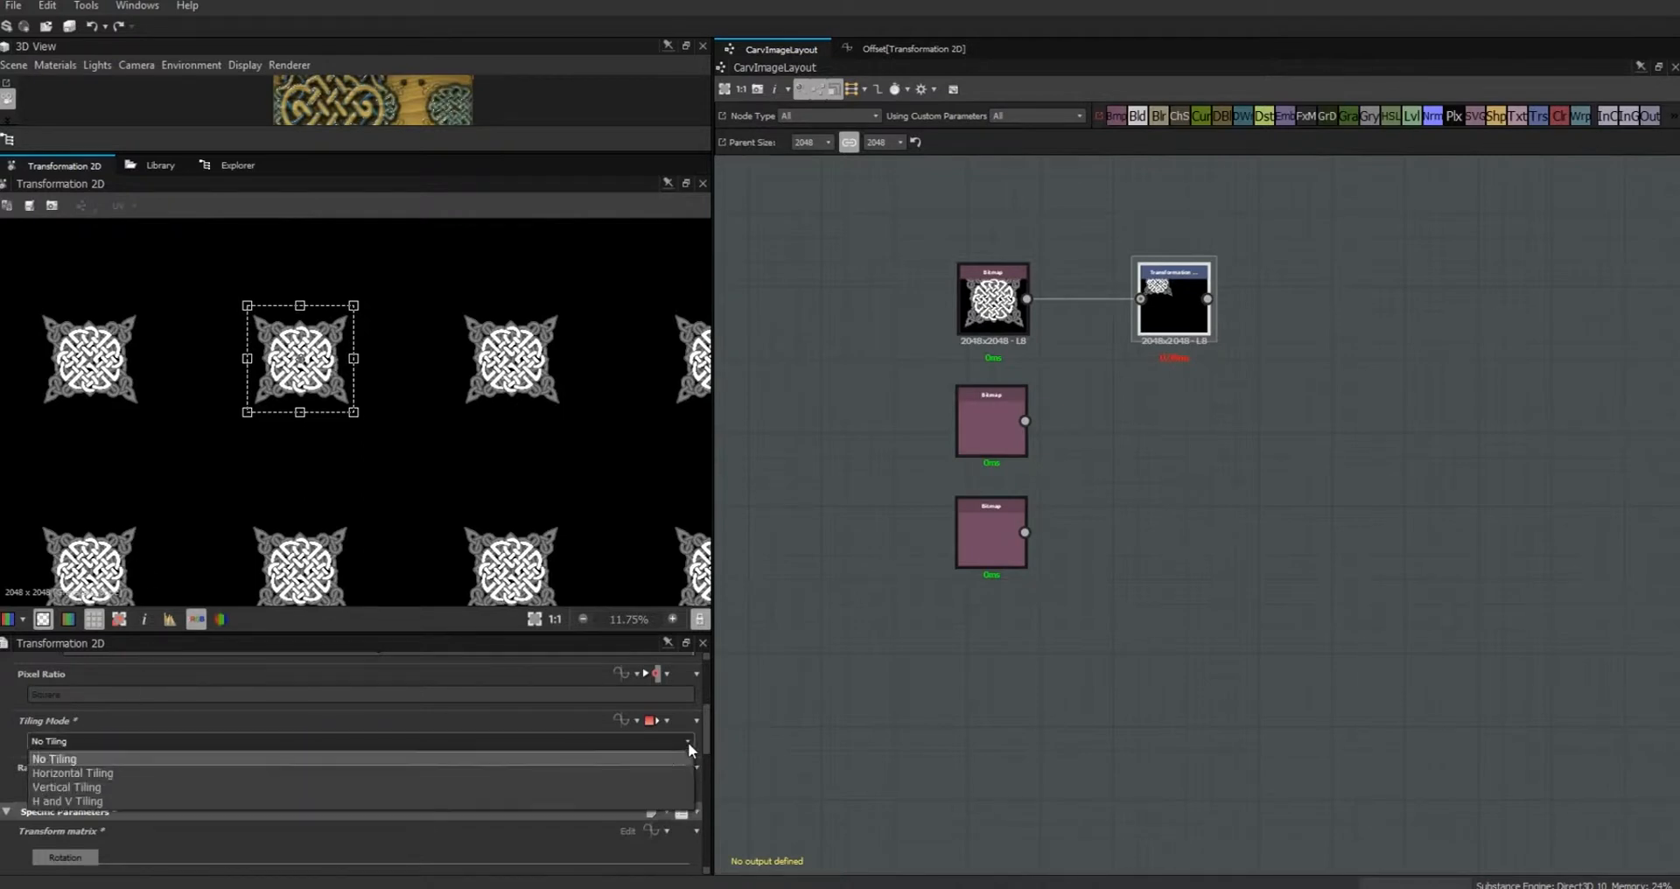
click(651, 801)
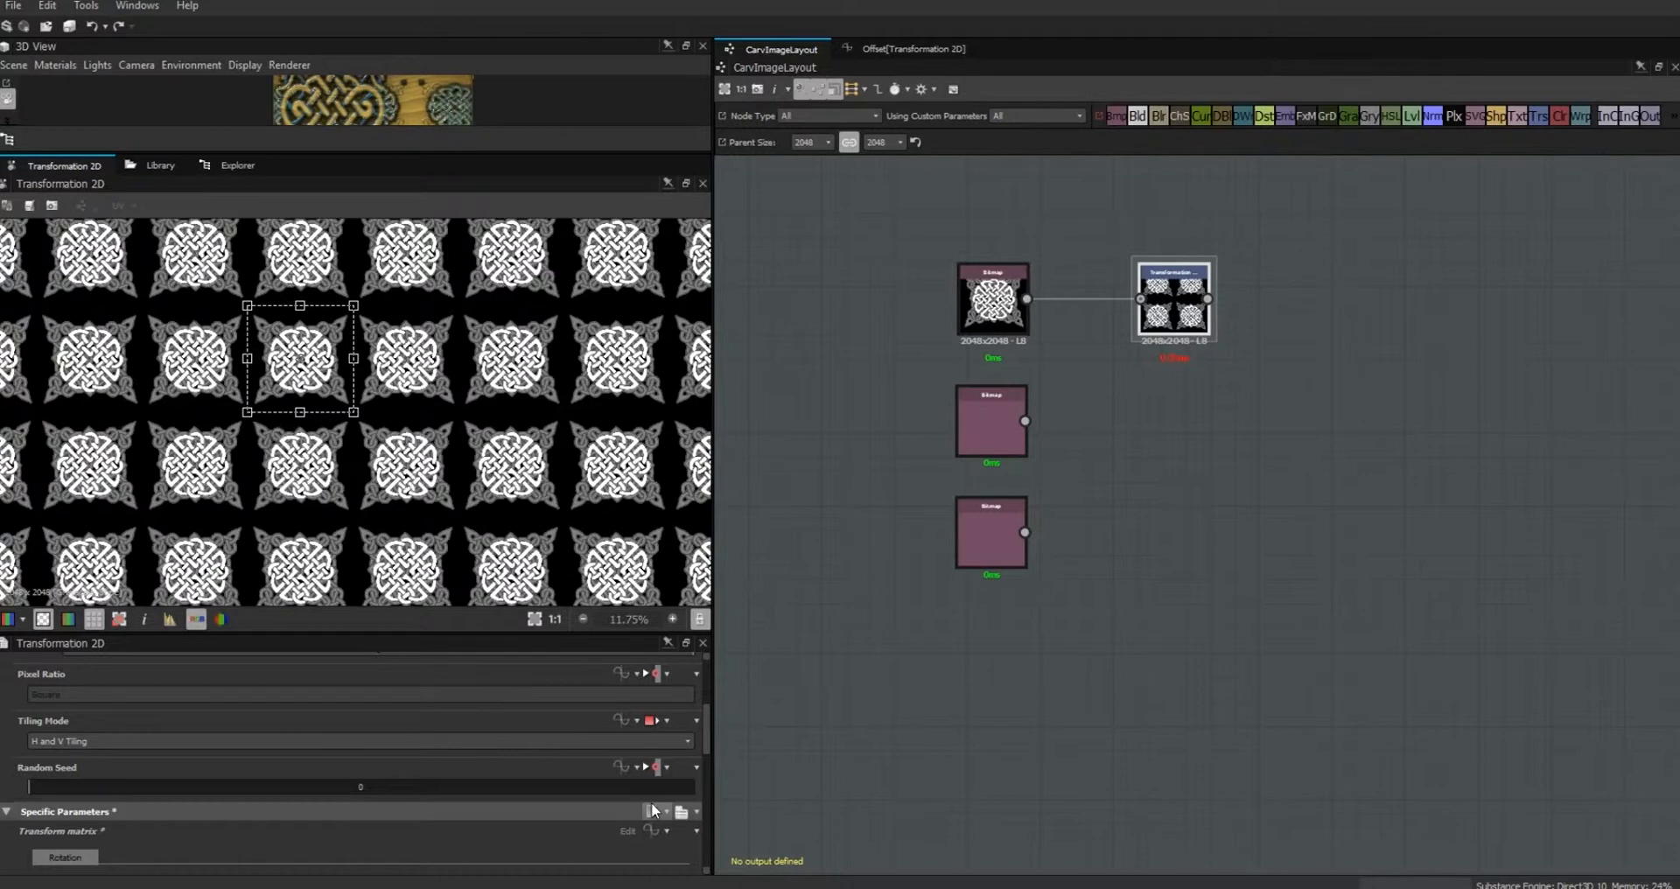
Step: Cycle the tiling mode's inheritance through Relative to Input and Relative to Parent, ending on Absolute
click(669, 717)
click(672, 741)
click(666, 720)
click(674, 770)
click(658, 719)
click(675, 793)
click(660, 723)
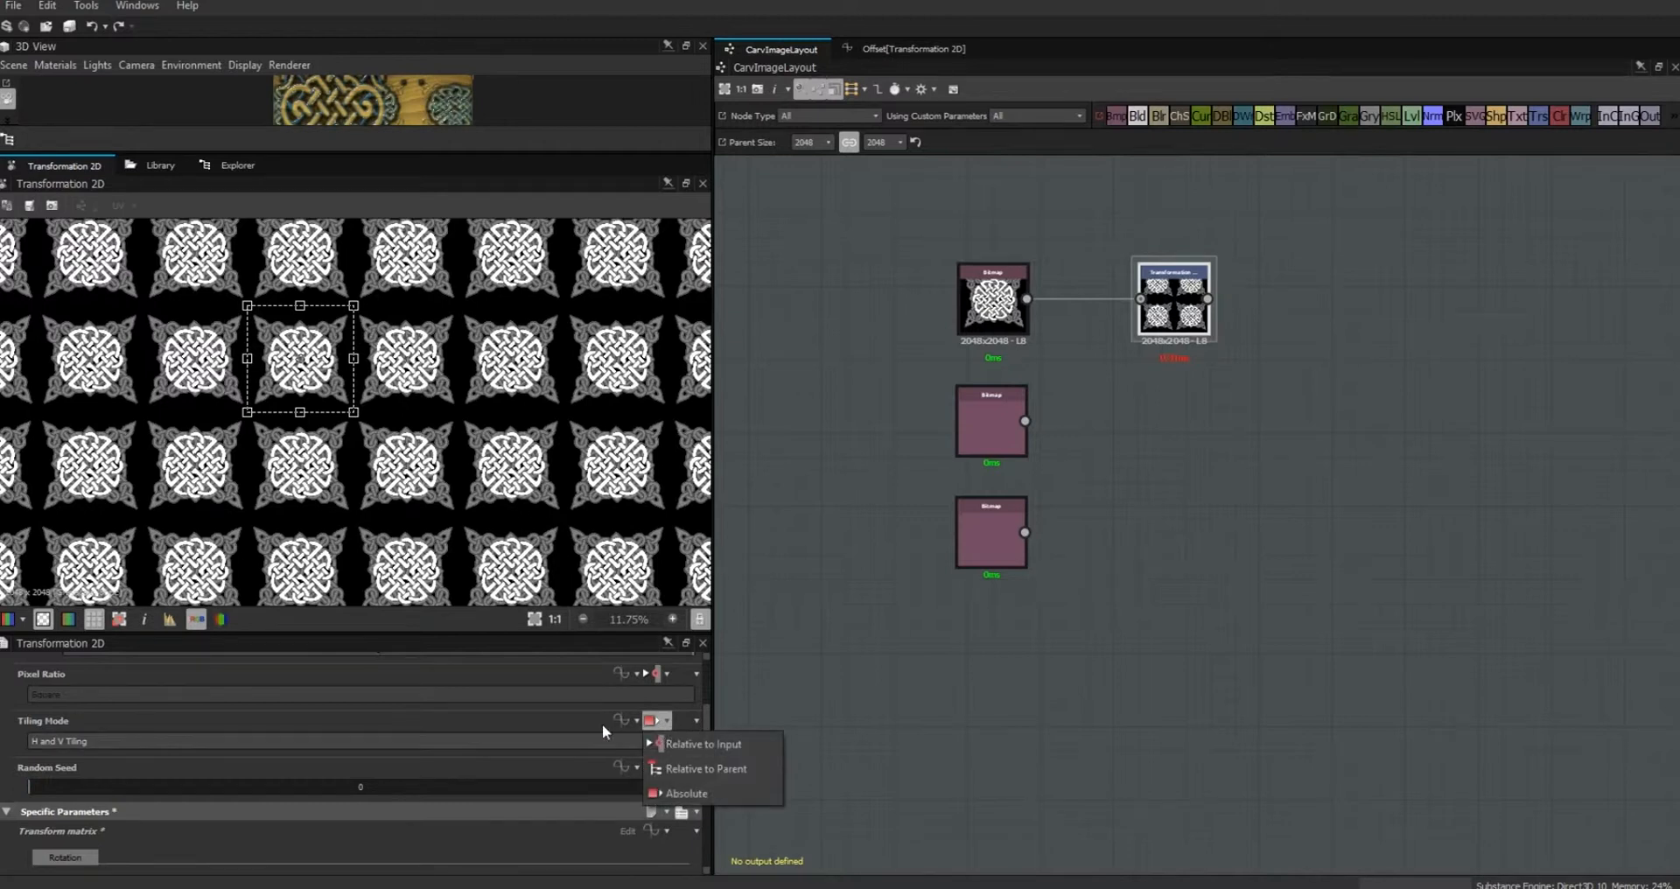
Step: Switch the scaled pattern's tiling mode to Horizontal Tiling and on to Vertical Tiling
click(589, 742)
click(564, 773)
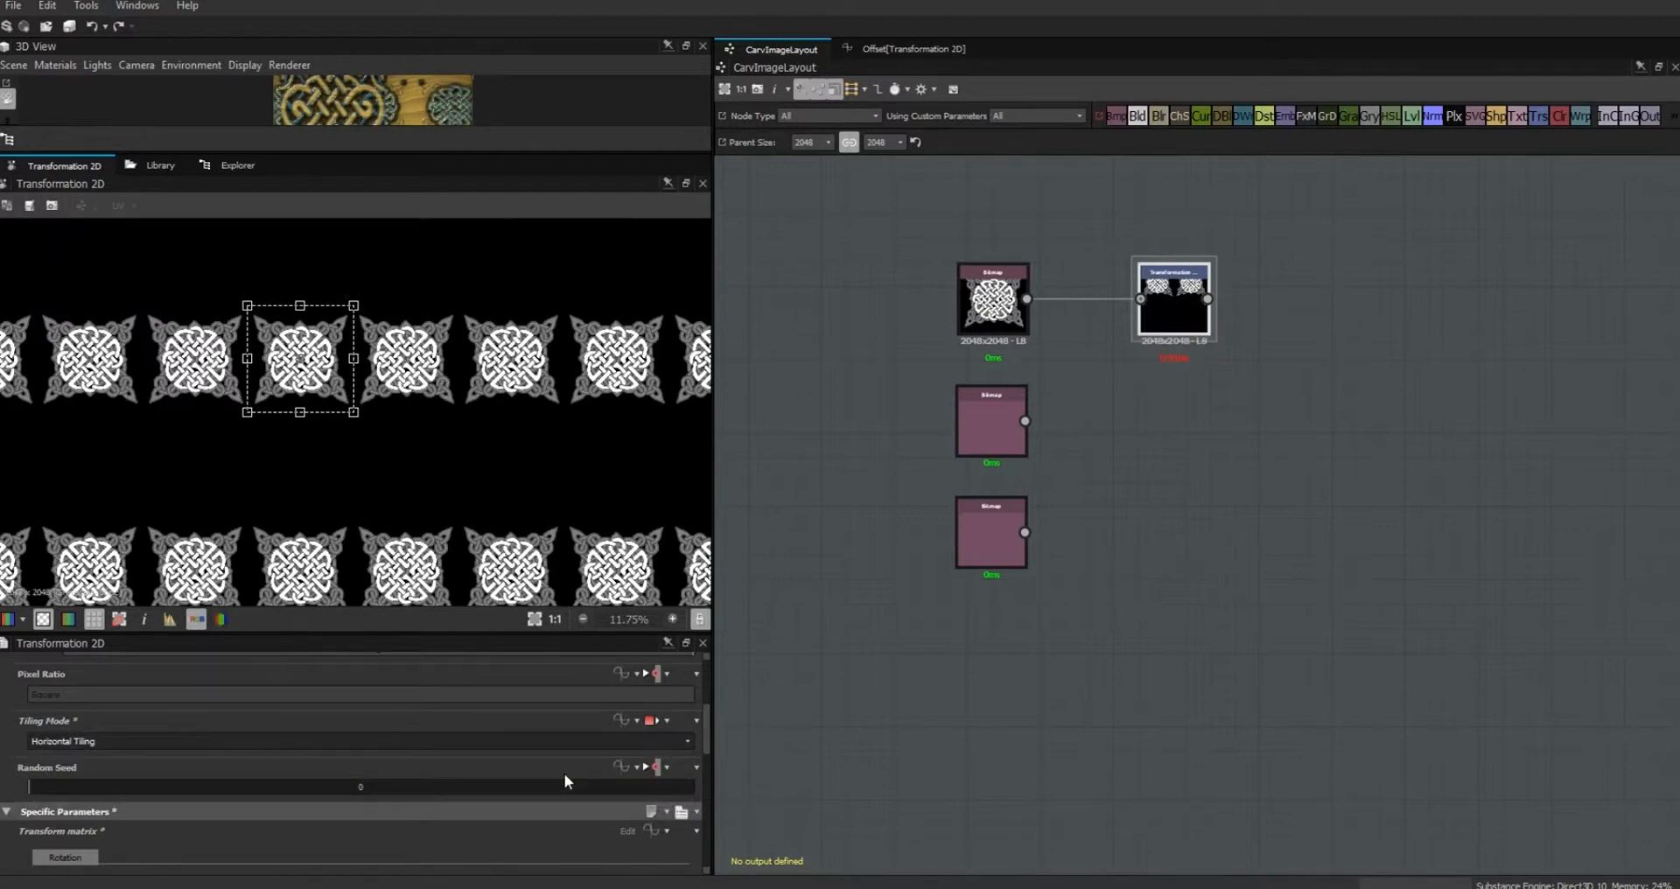
click(685, 740)
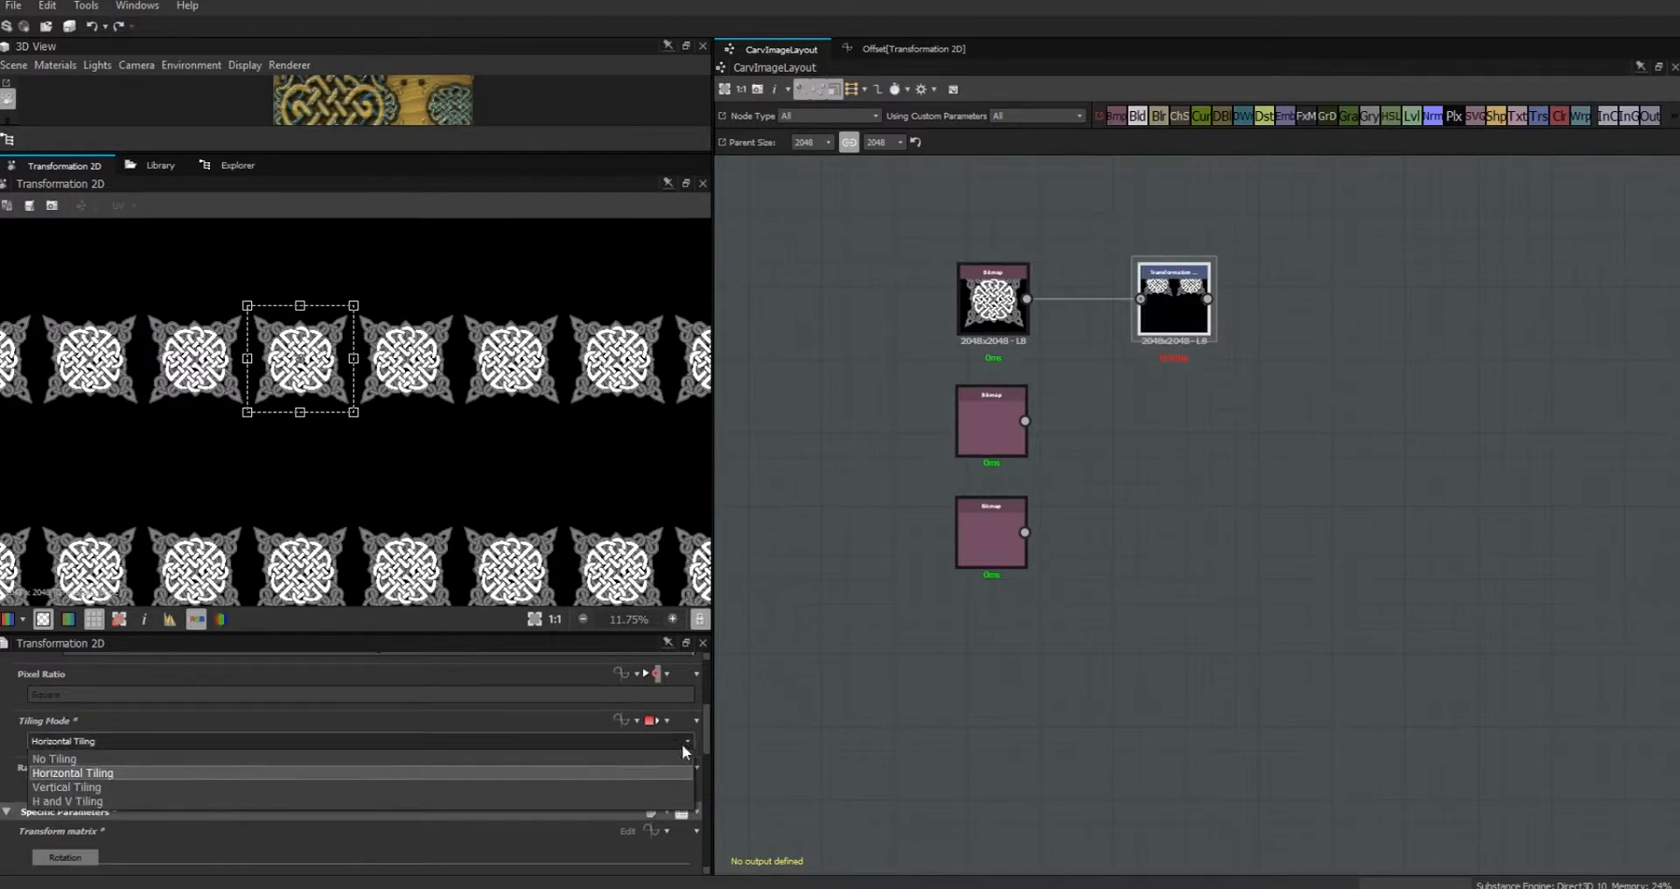
click(648, 785)
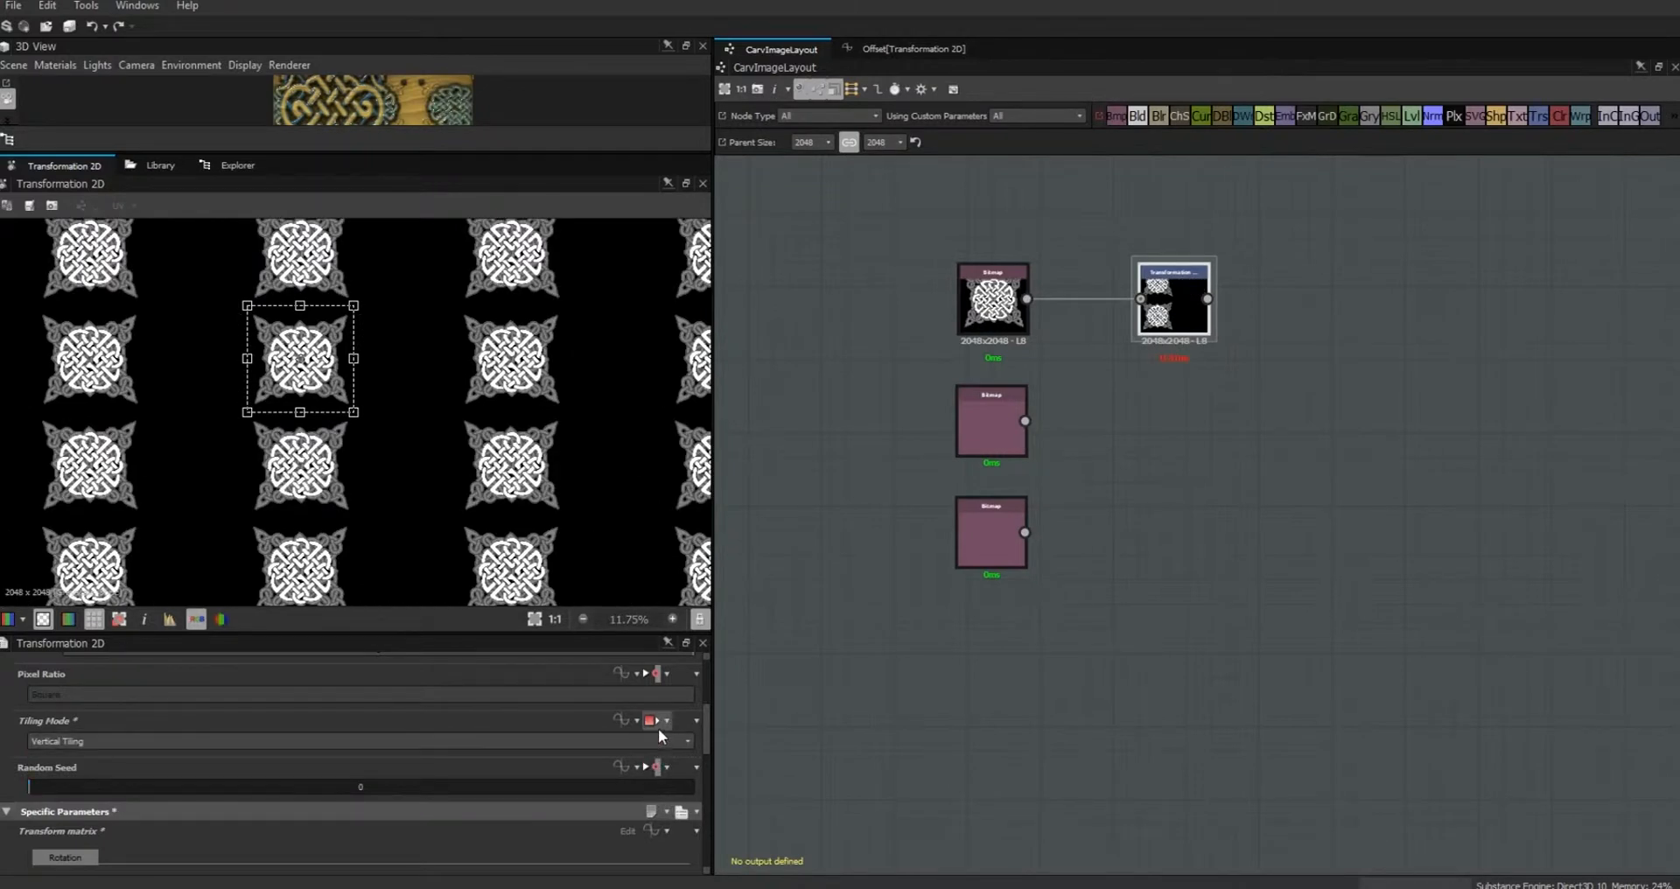
Step: Try an empty function on the Tiling Mode parameter, clear it, and check the list of tiling options
click(621, 720)
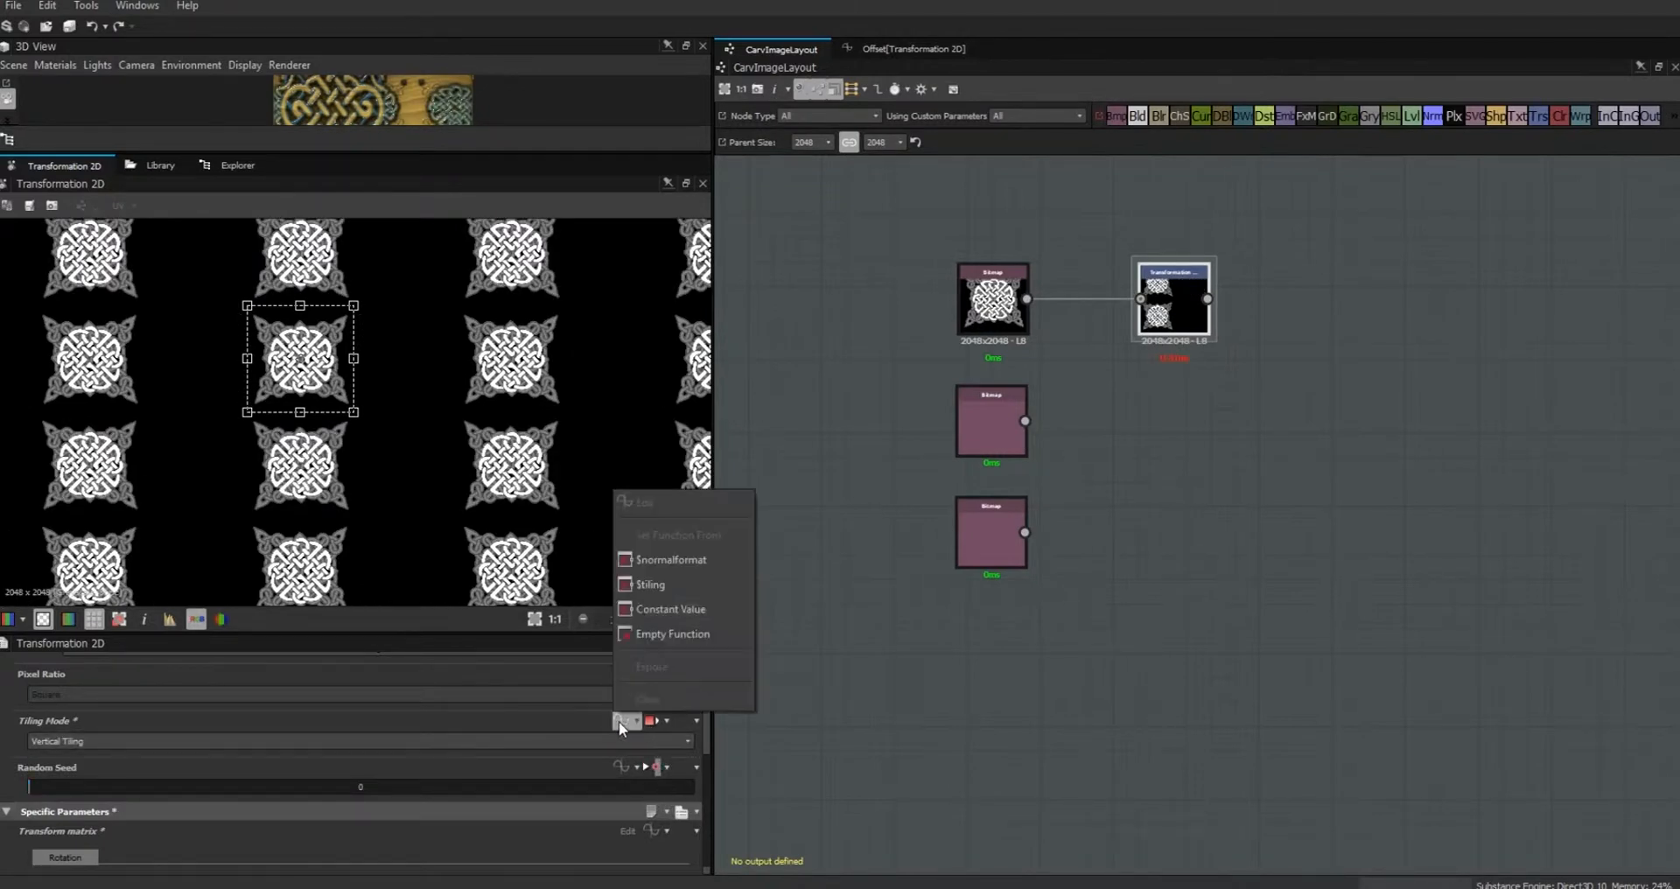
click(649, 633)
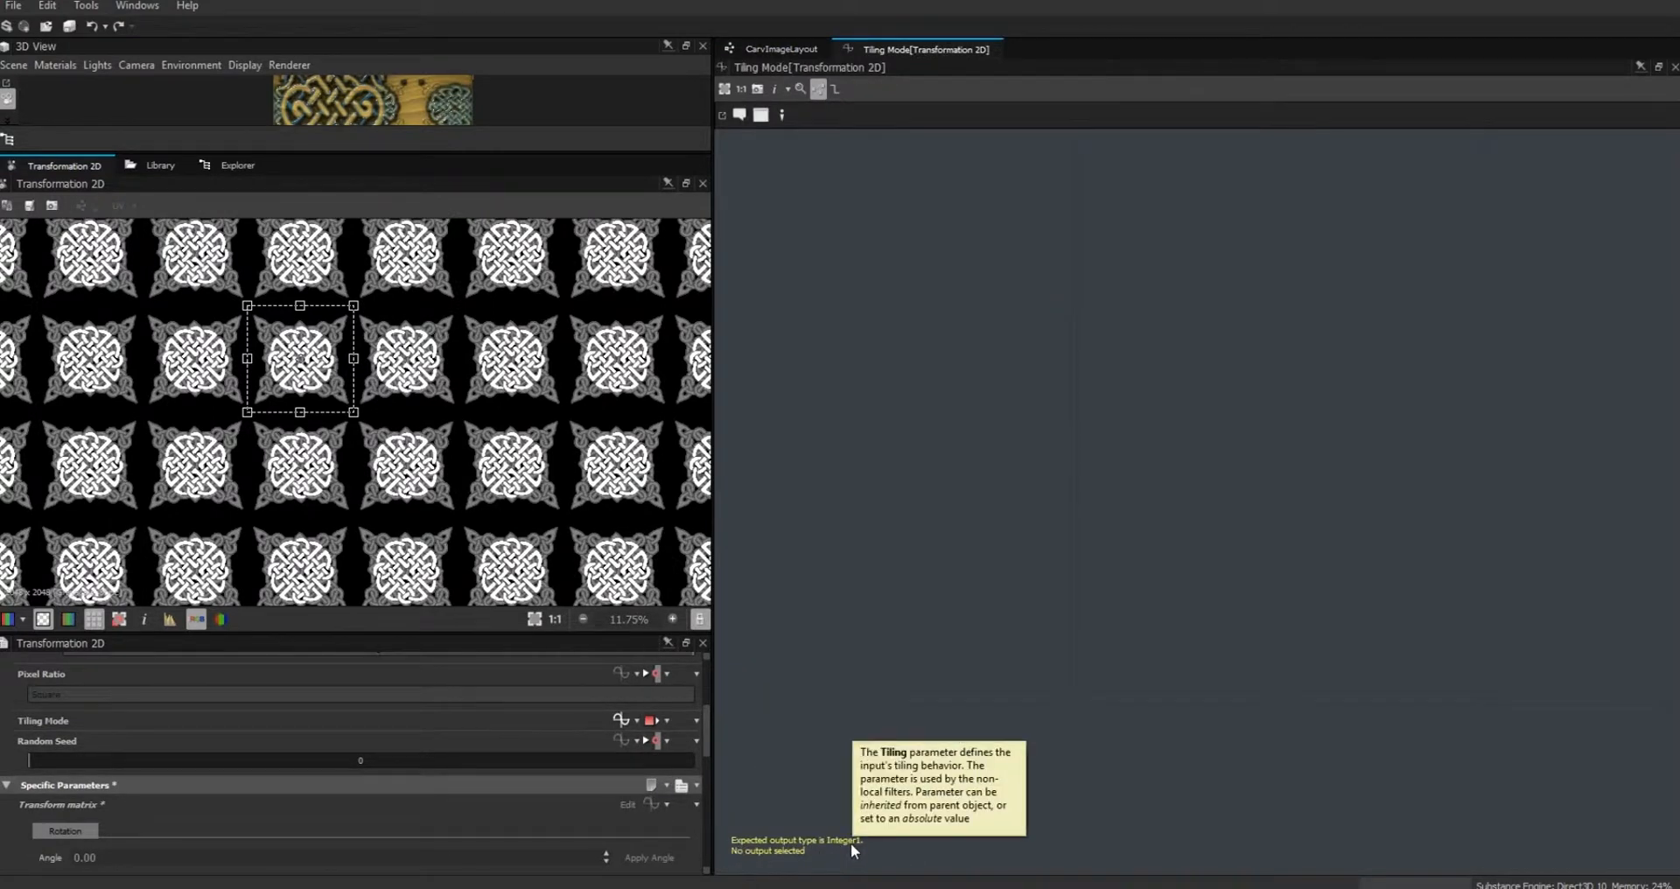
click(652, 740)
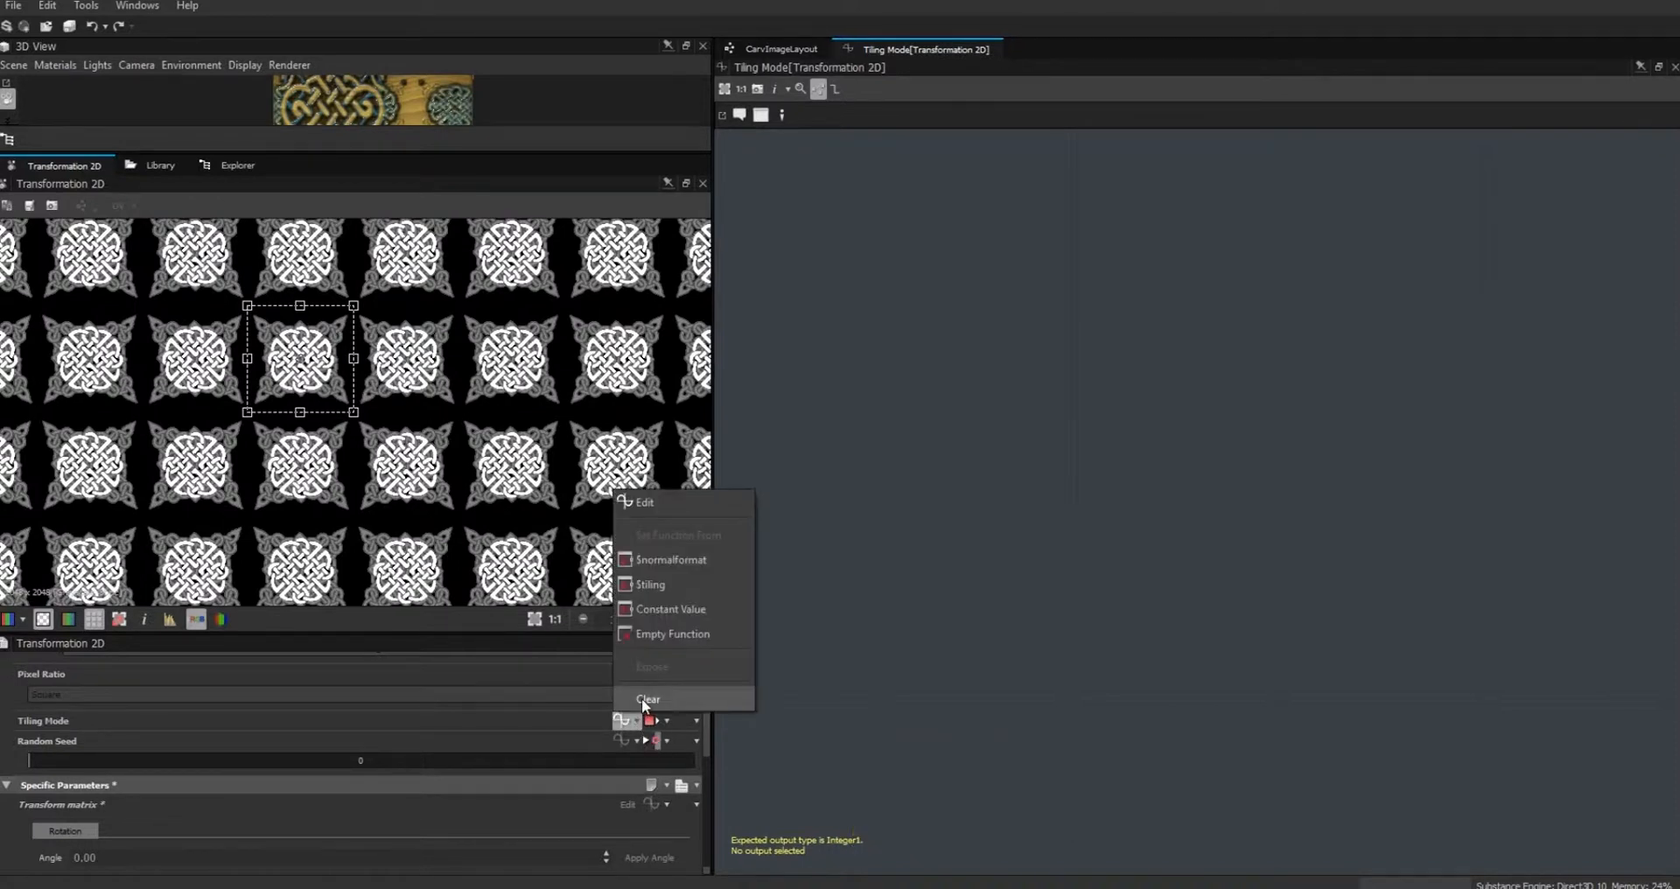
click(639, 700)
click(690, 740)
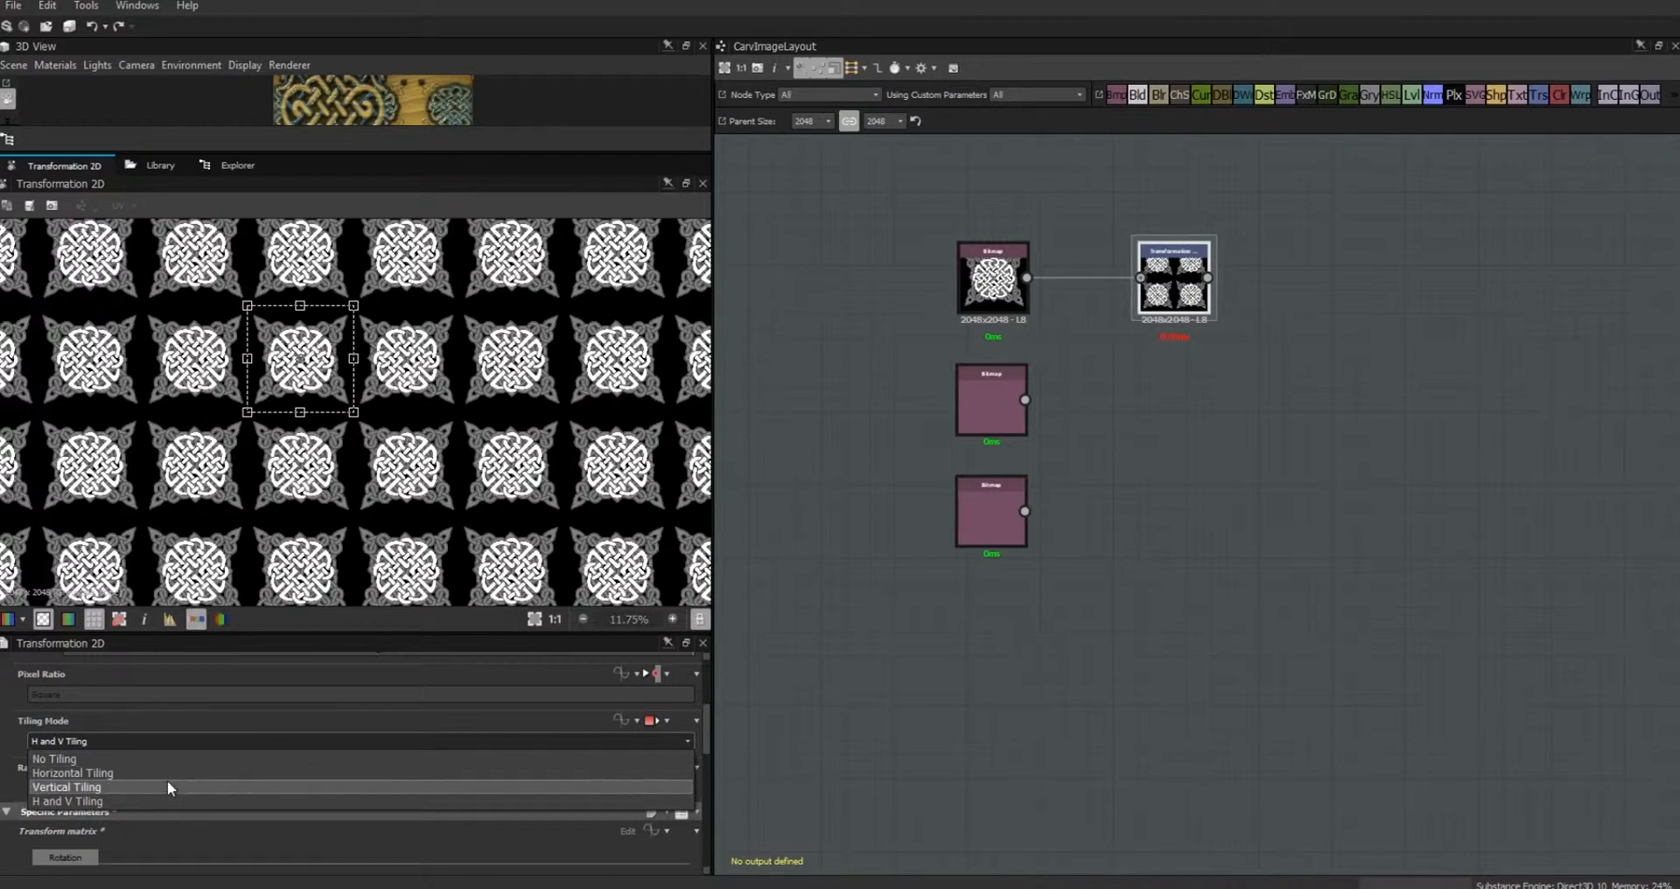
click(841, 770)
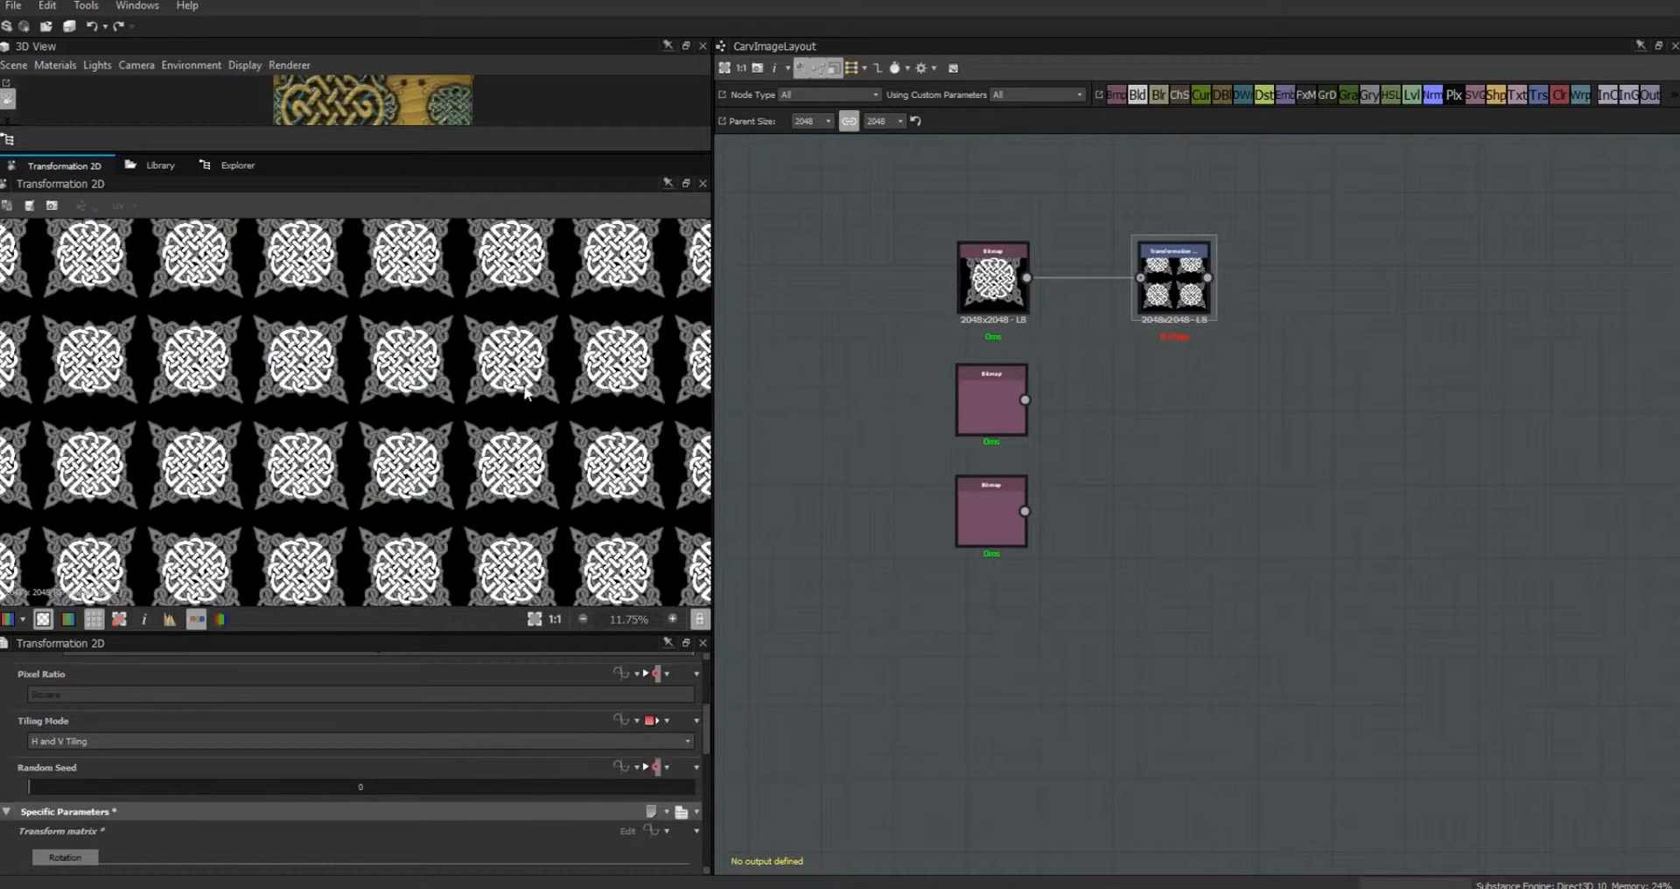
Step: Enlarge the pattern on the Transformation 2D node and shift it horizontally across the canvas
click(1168, 241)
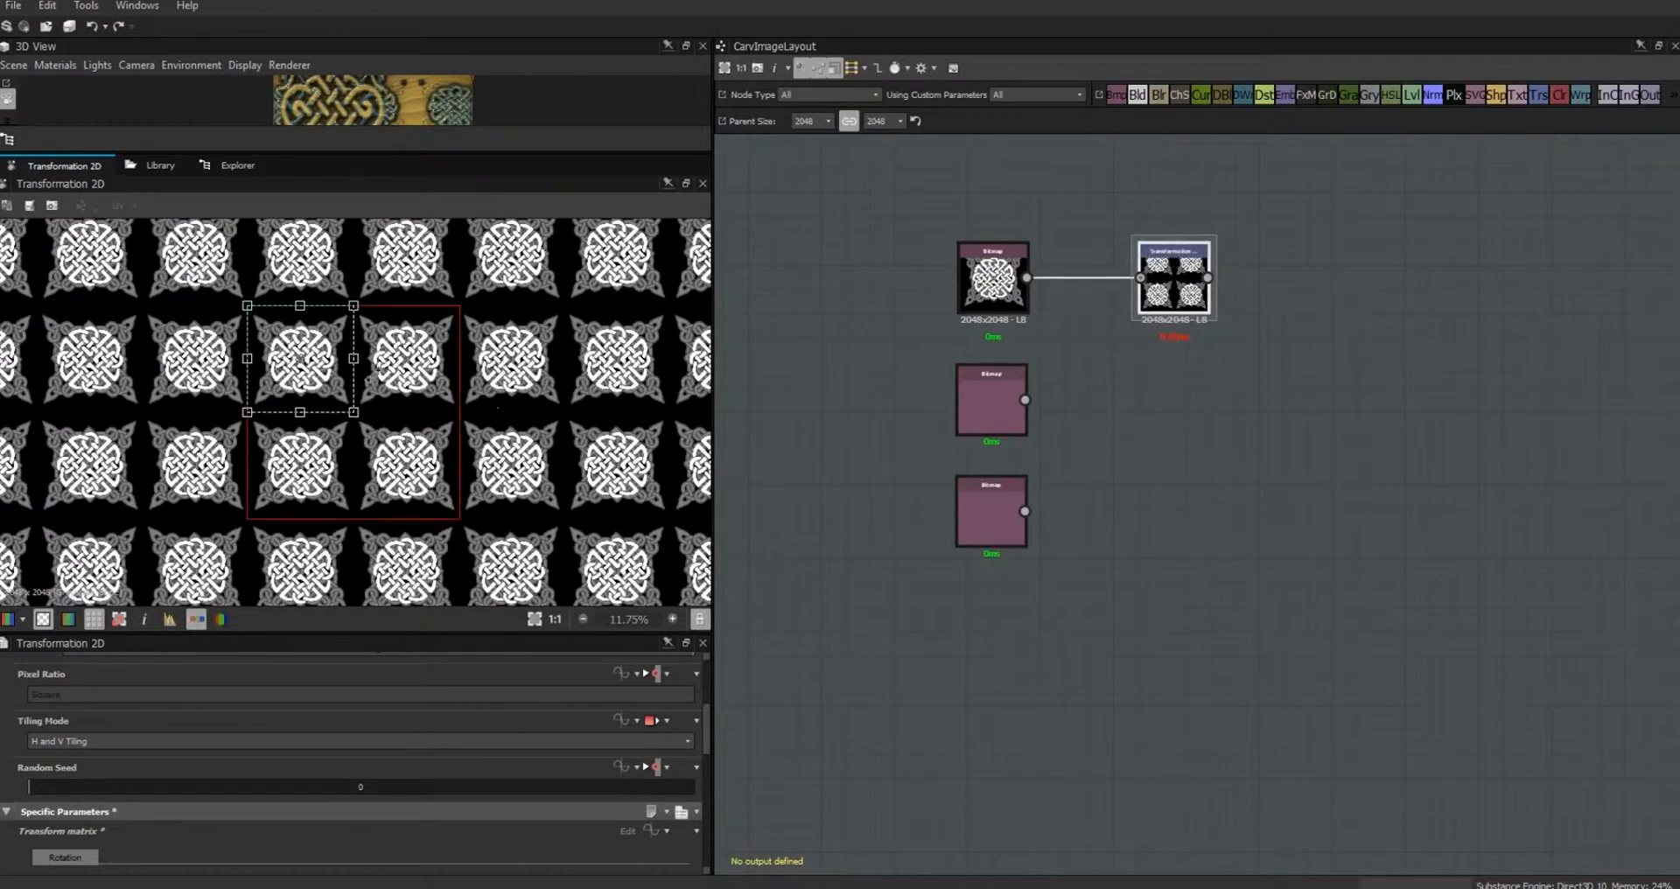
drag(353, 411, 369, 444)
drag(707, 733, 706, 804)
drag(308, 795, 429, 821)
drag(716, 798, 721, 761)
drag(327, 374, 292, 375)
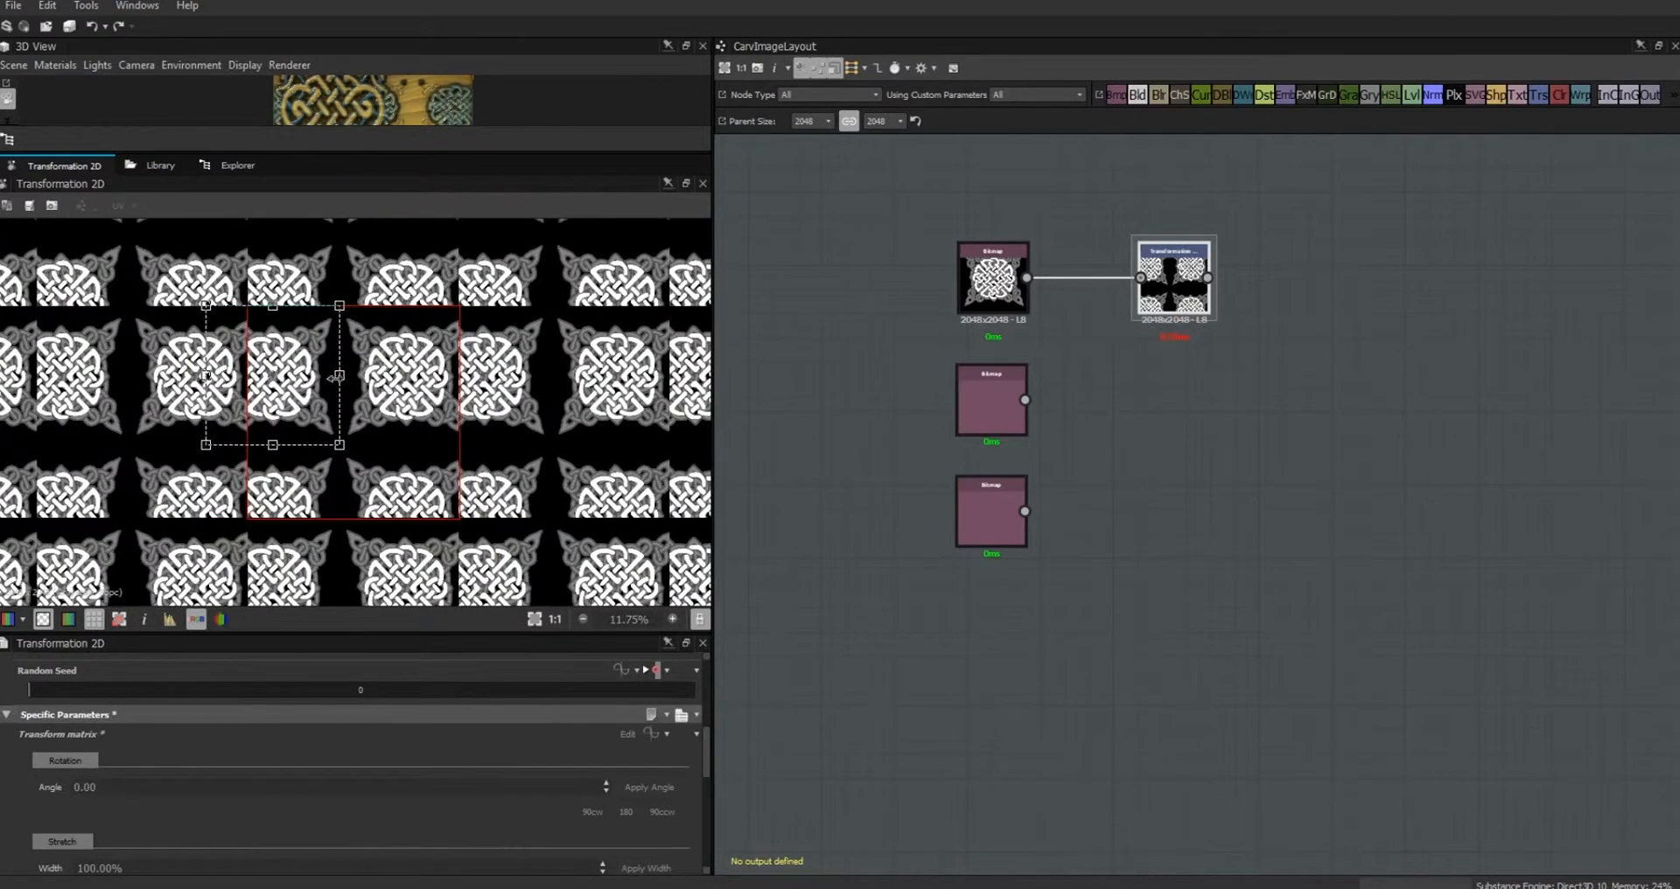
Step: Set the pattern's X offset to 0.22 and squeeze its width to about half
scroll(705, 774, down, 1)
drag(705, 773, 705, 805)
drag(398, 791, 273, 770)
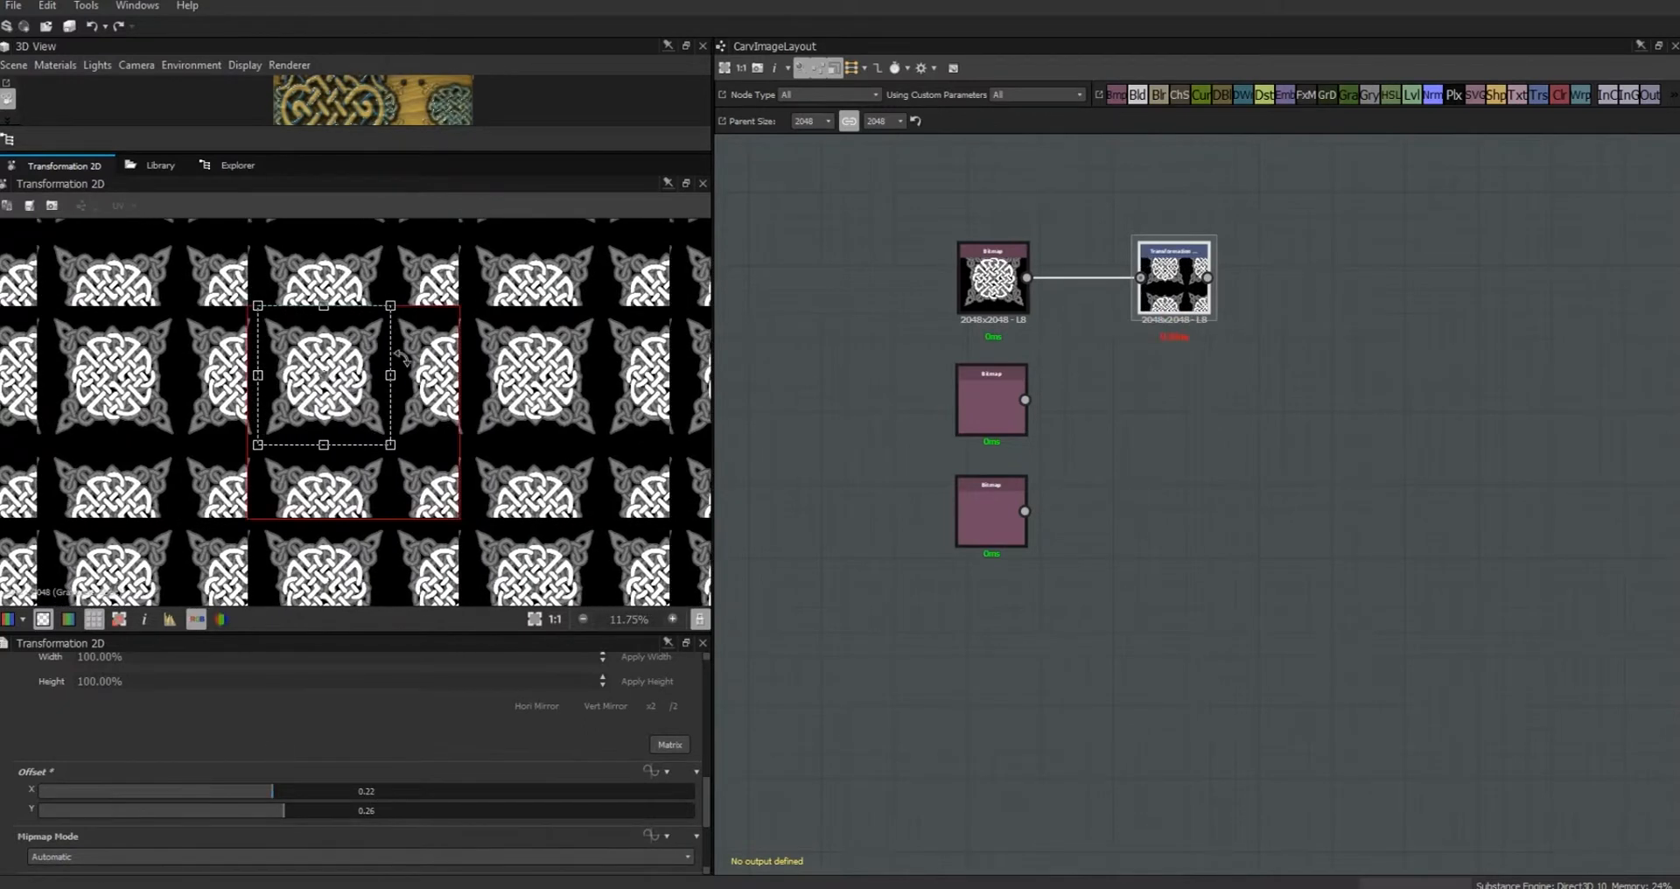
drag(389, 375, 325, 373)
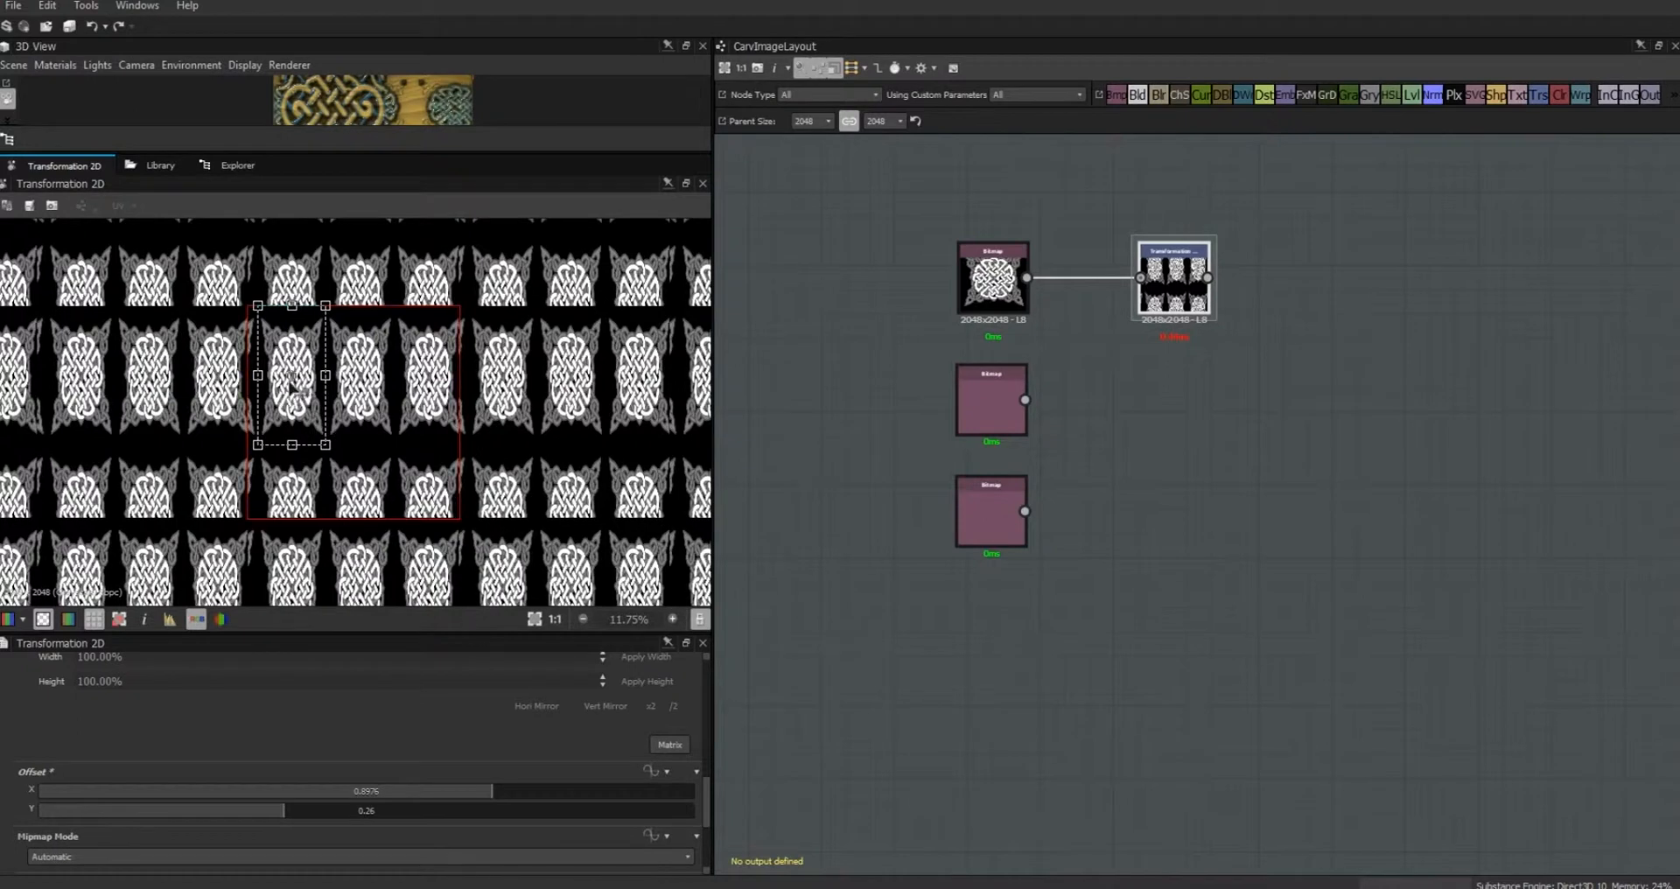
Step: Set the tiling mode to Vertical Tiling and reduce the pattern's height so it repeats evenly down the canvas
drag(703, 811, 706, 723)
click(688, 796)
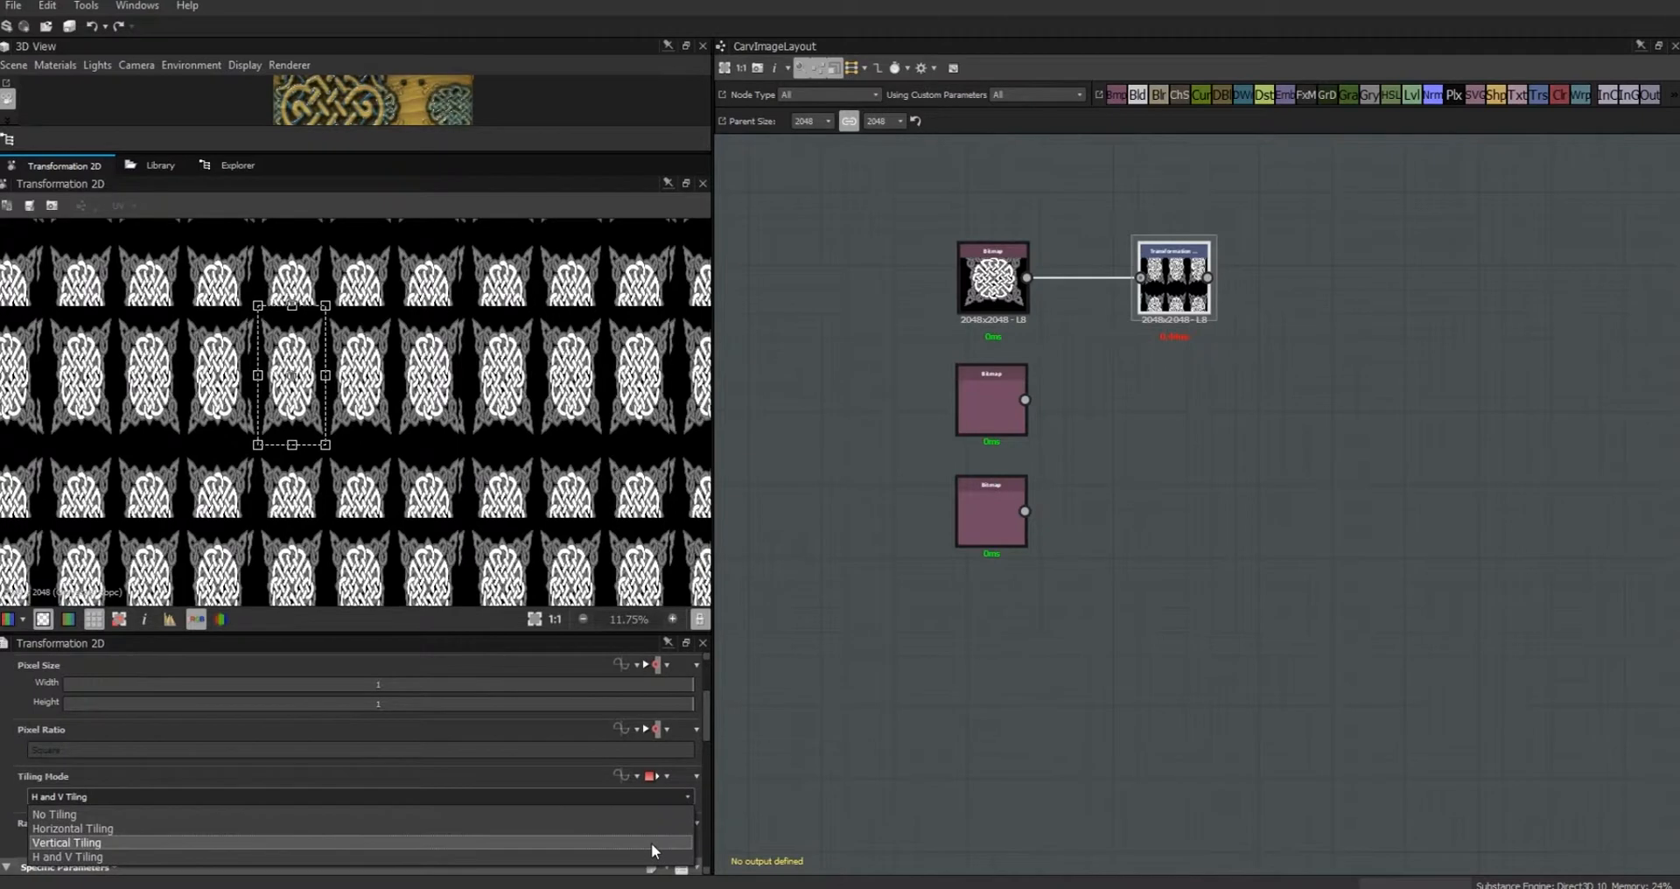
click(651, 843)
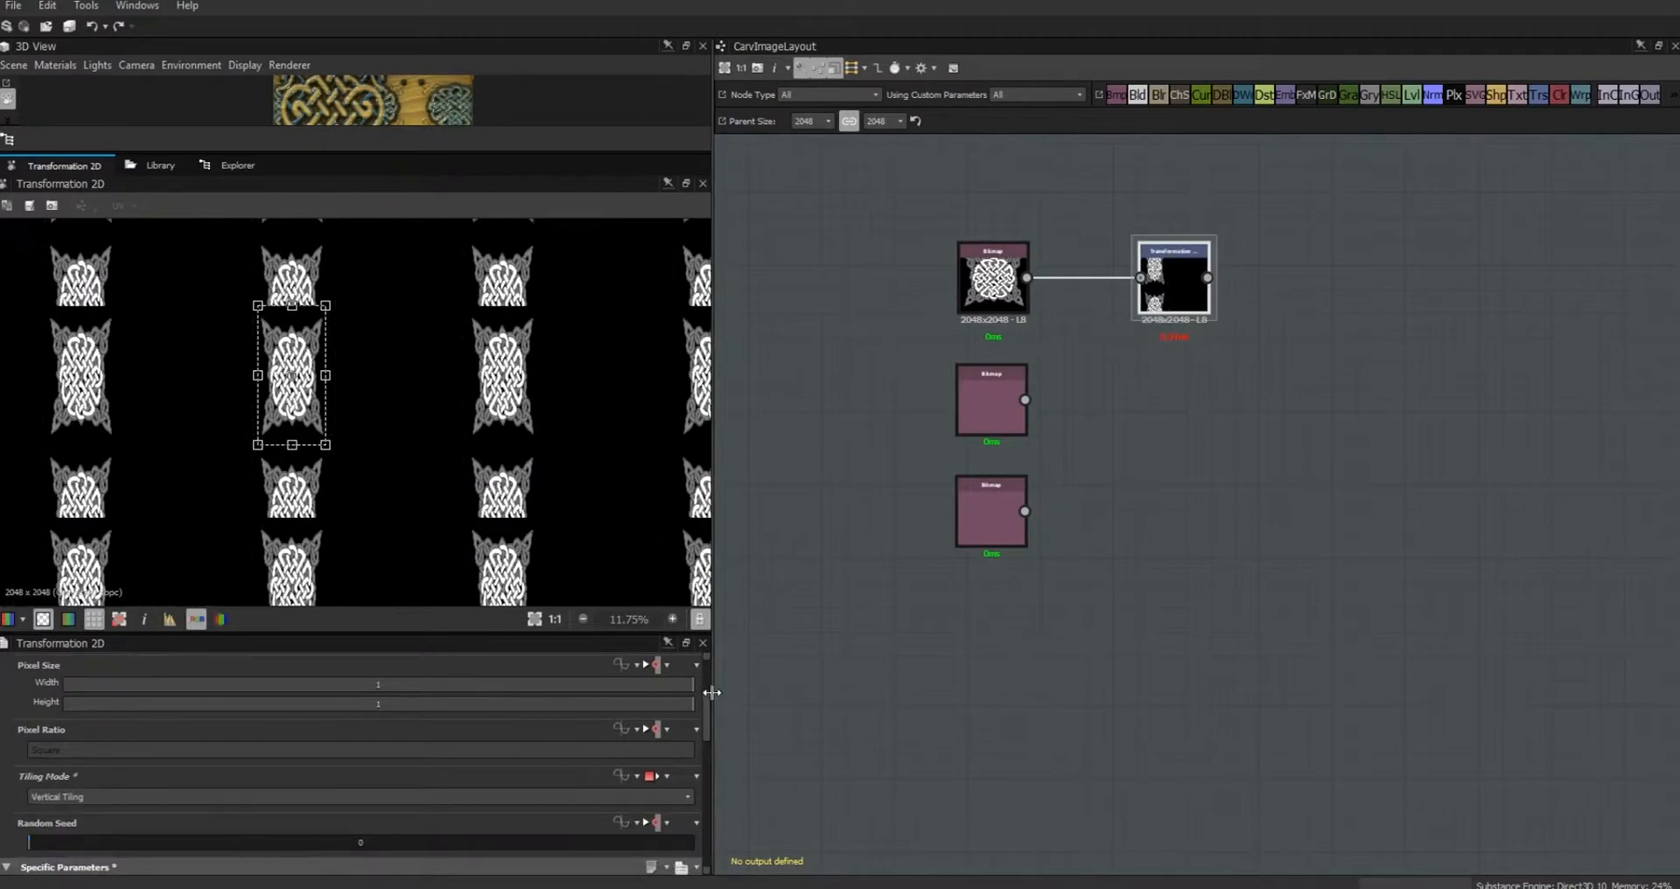
drag(292, 444, 296, 413)
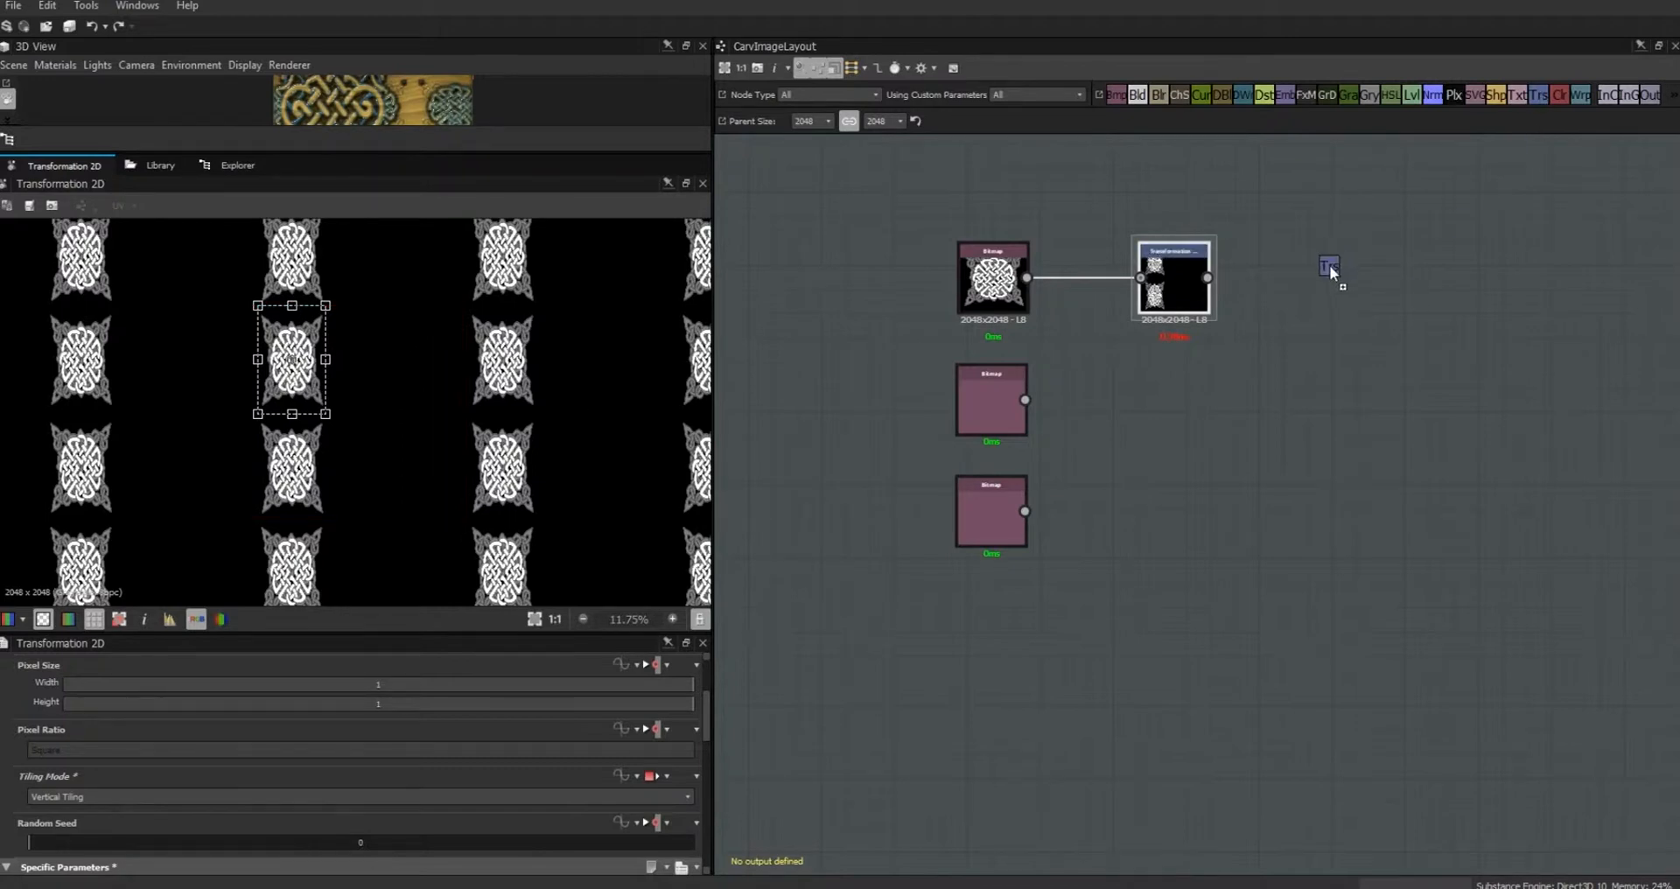
Step: Replace the Transformation 2D node with a fresh one connected to the first bitmap, deleting the old node
drag(1329, 266, 1342, 255)
drag(1182, 290, 1157, 217)
drag(1028, 278, 1137, 277)
click(1158, 211)
key(Delete)
Step: Add an input parameter to the CarvImageLayout graph with the identifier image_1_tilingMode
click(769, 469)
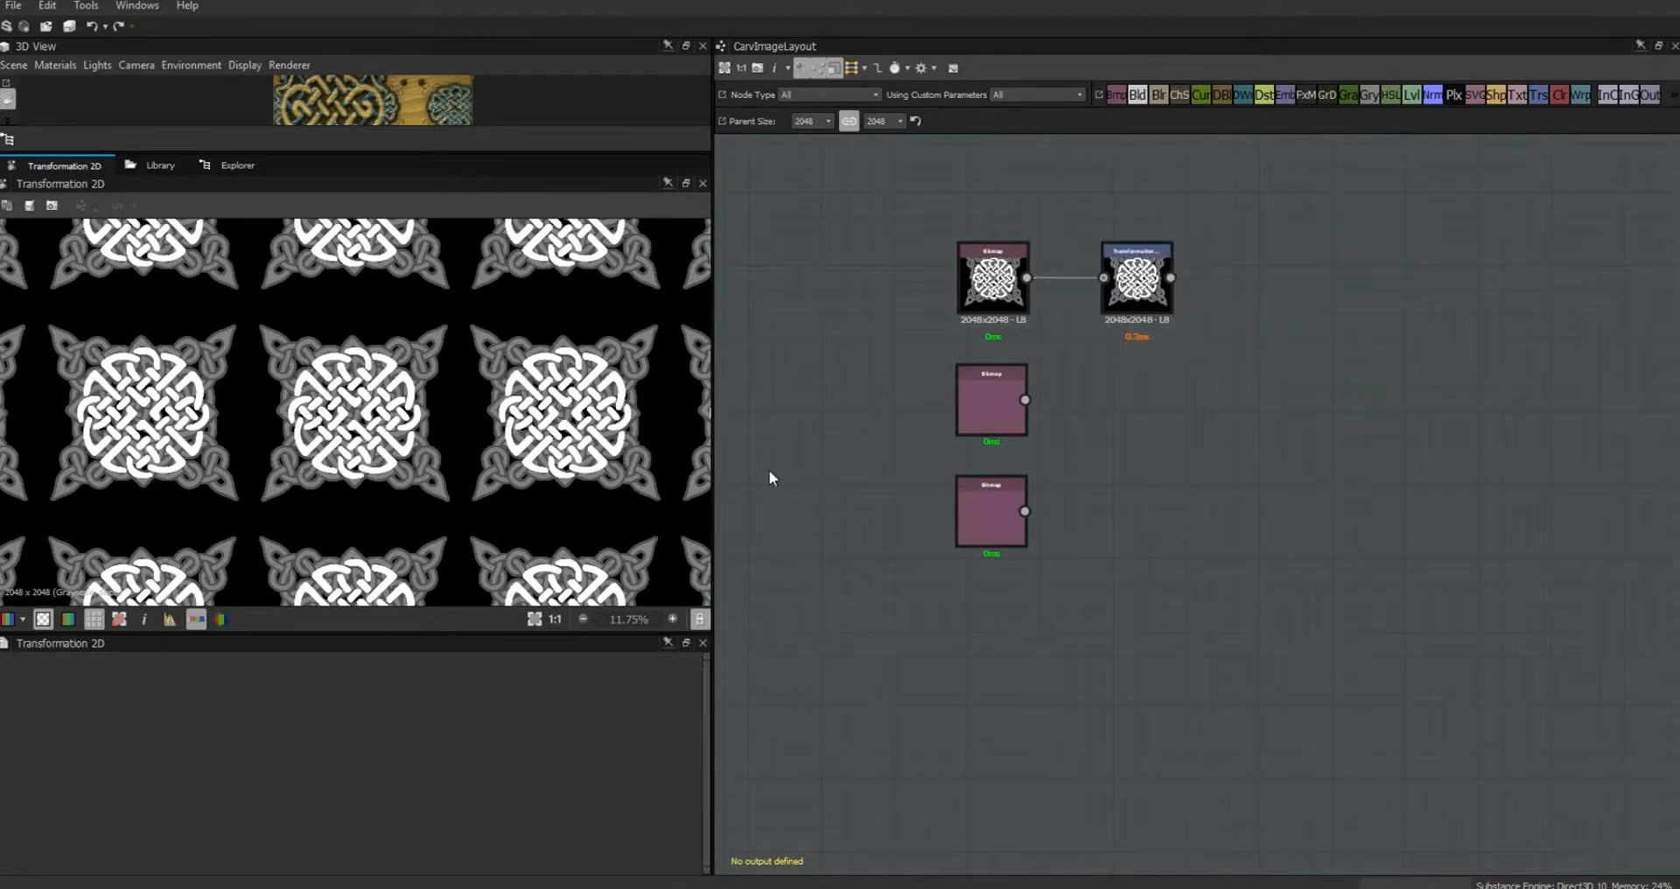
drag(706, 759, 702, 865)
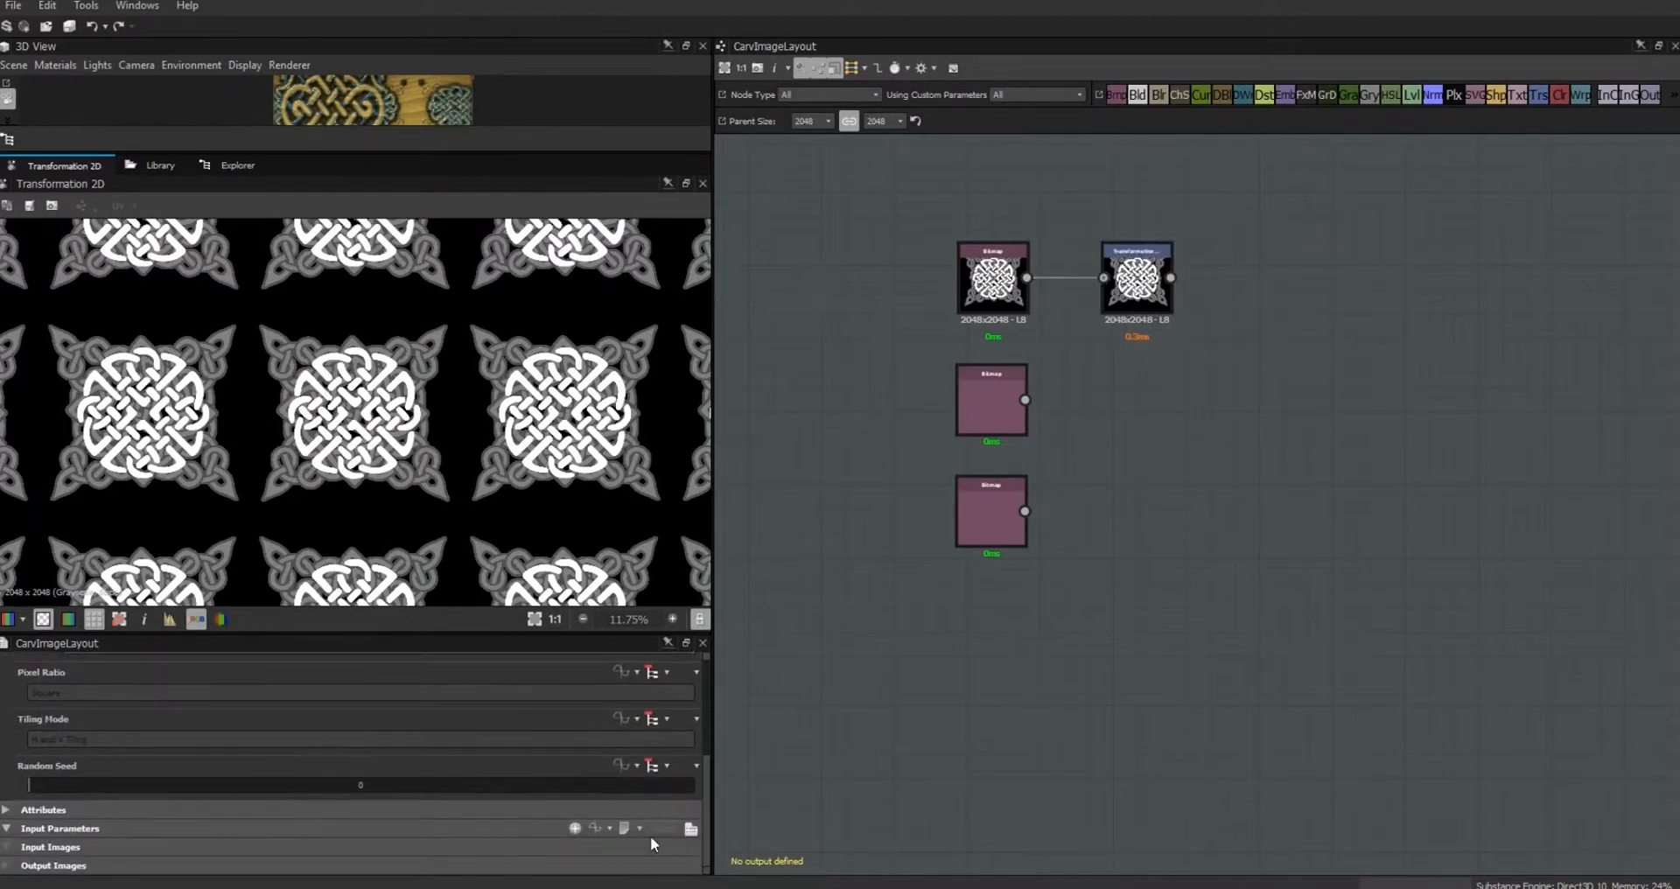
click(575, 827)
drag(705, 753, 706, 800)
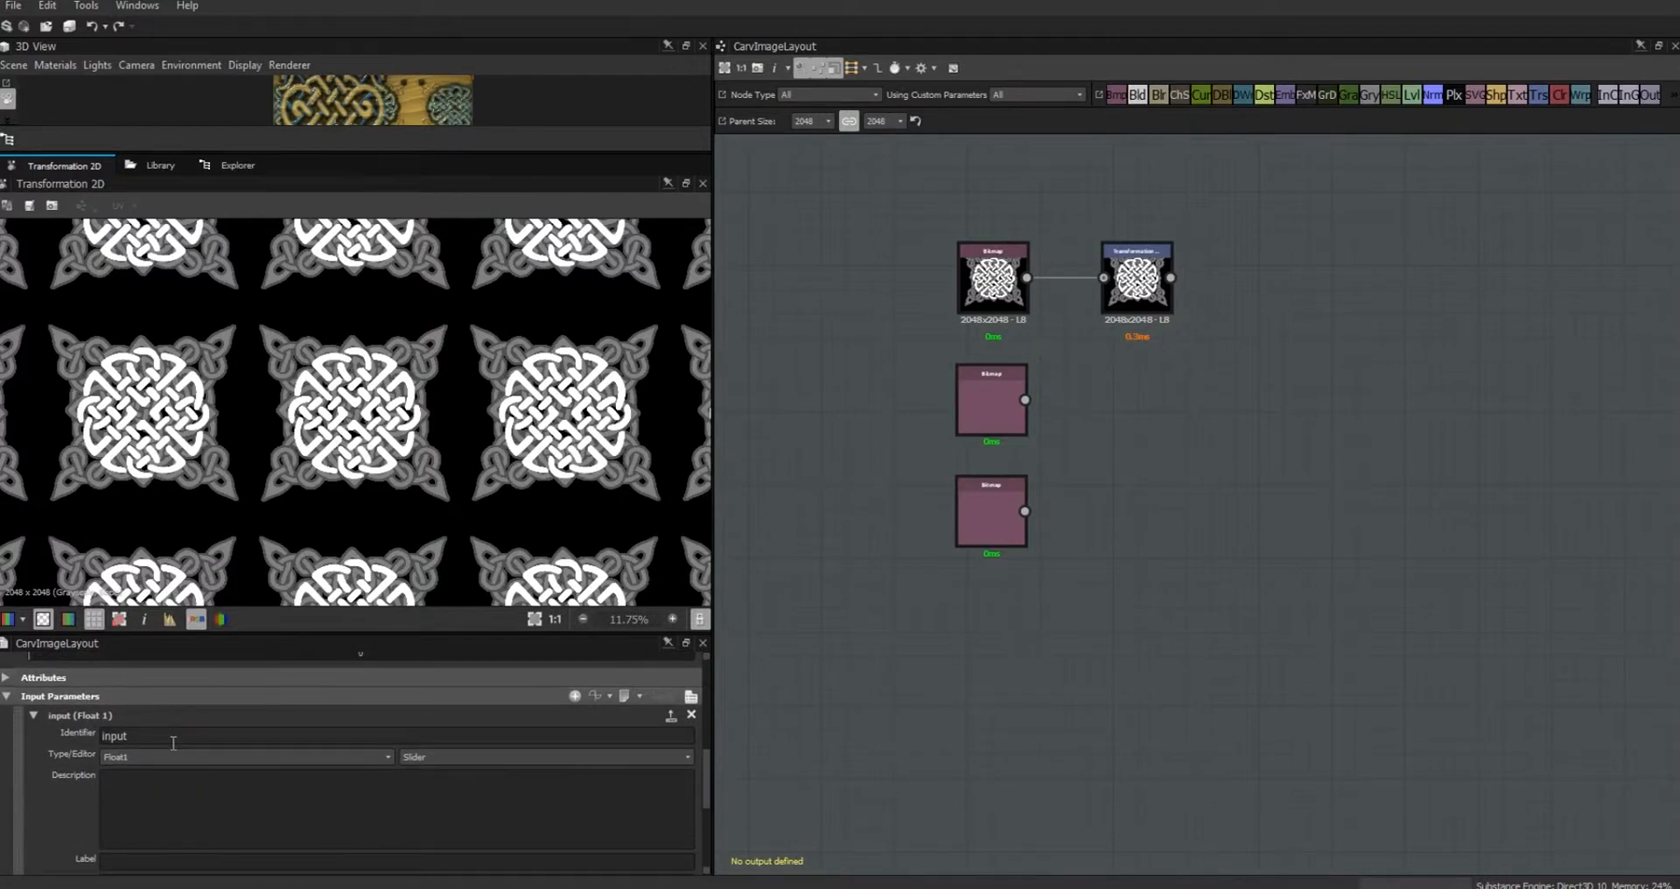
text(tilingMode)
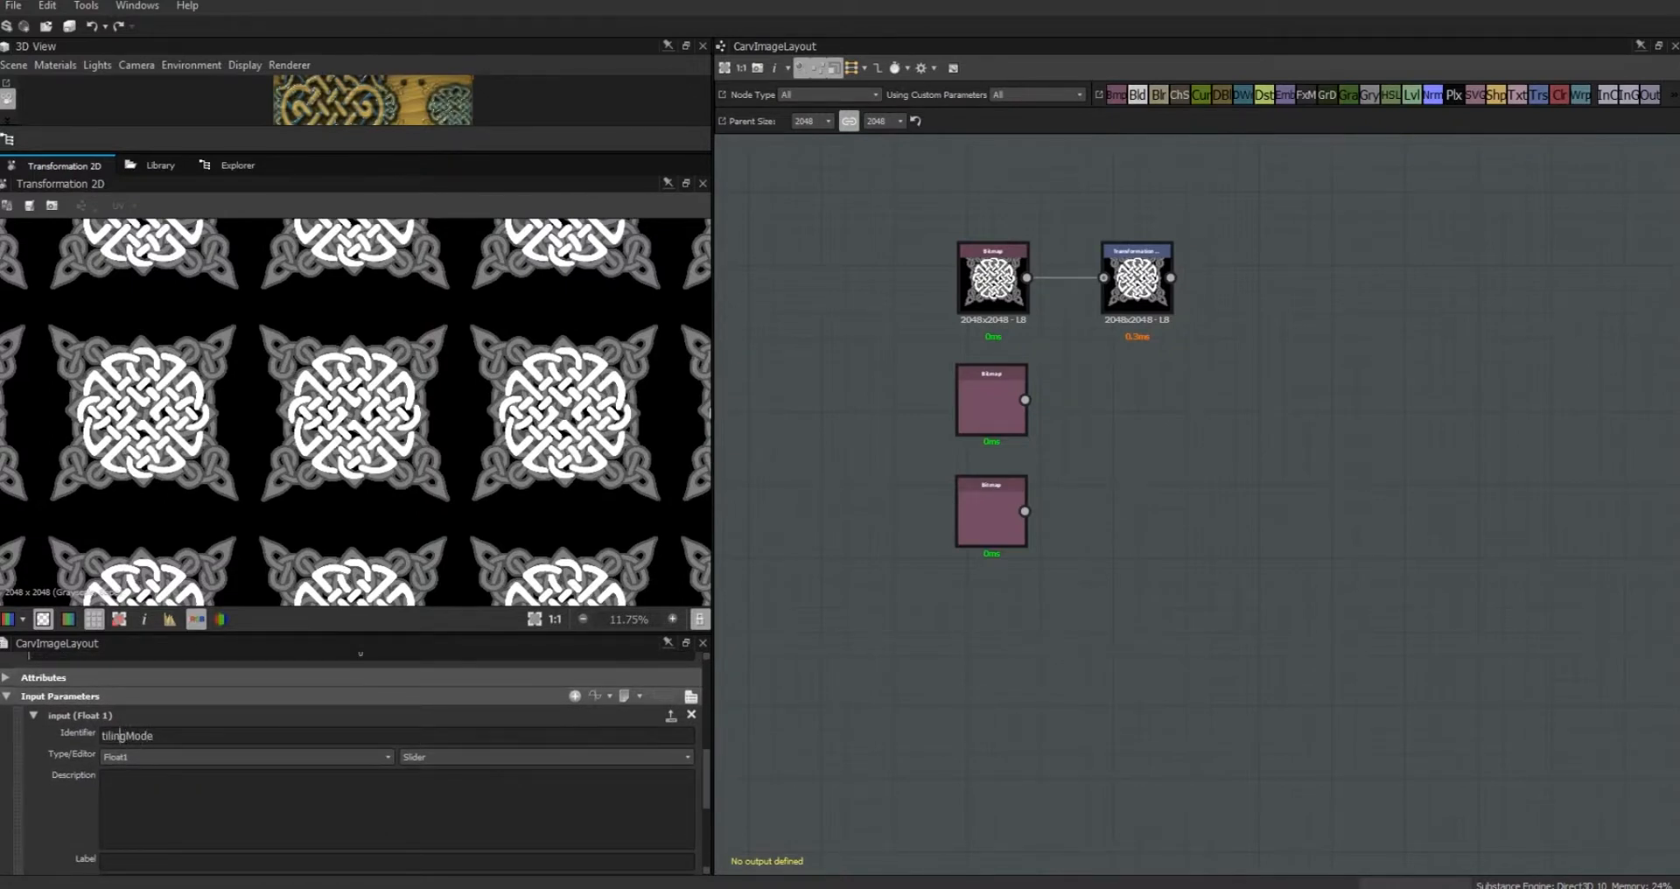
text(image_1_)
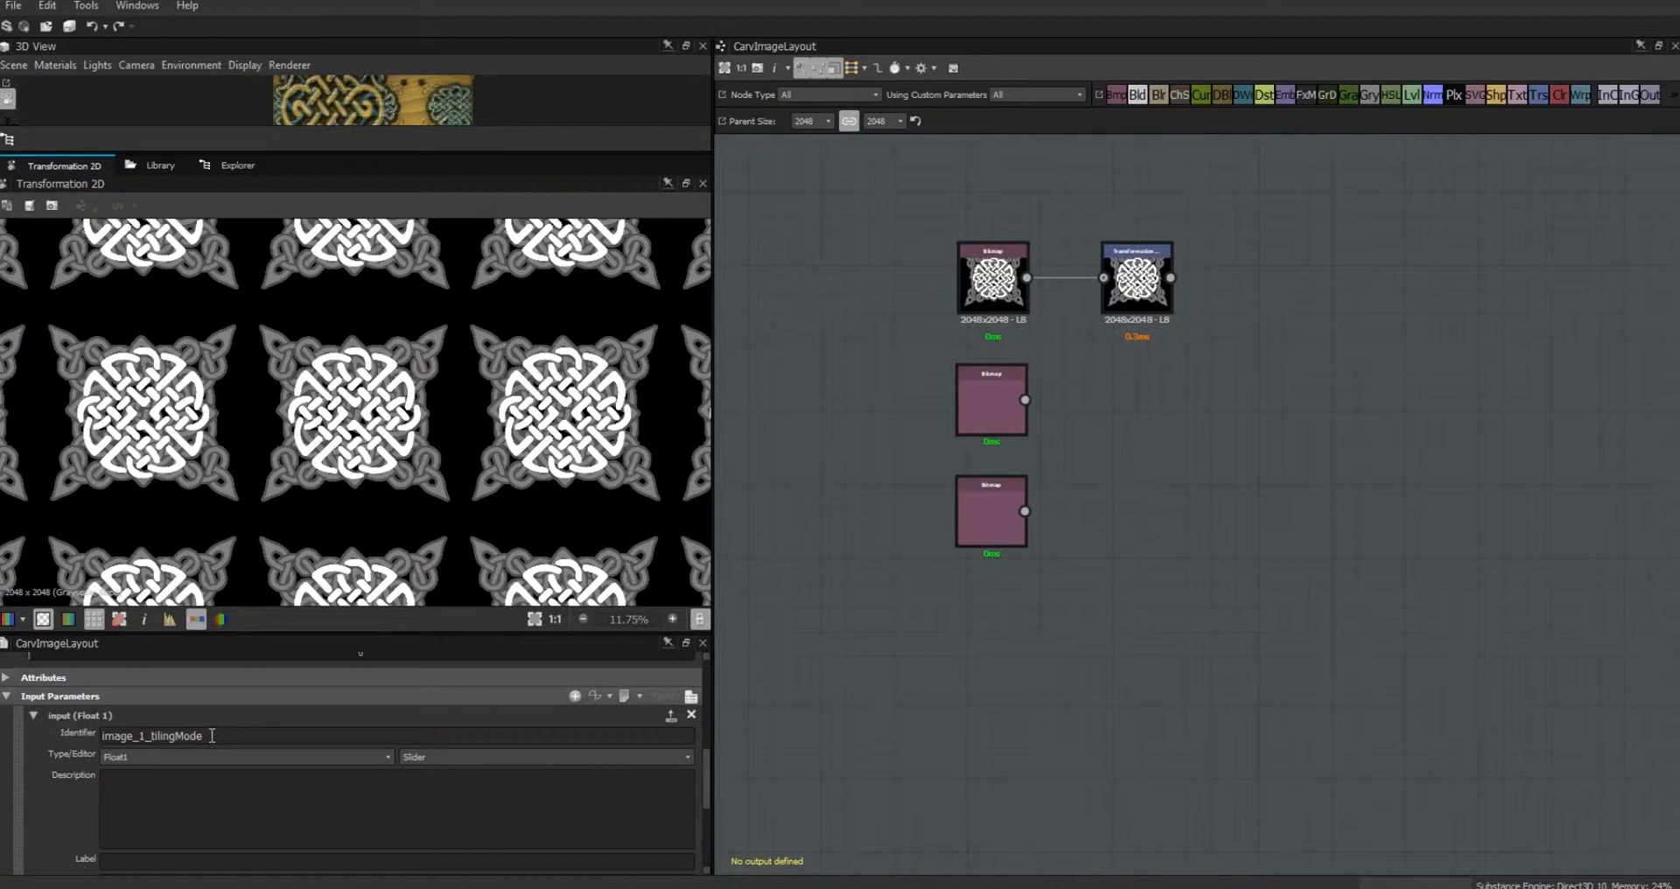
Step: Label the parameter "tilling mode" and set its type to Integer1 with a Drop Down List editor
click(195, 857)
text(tilling mode)
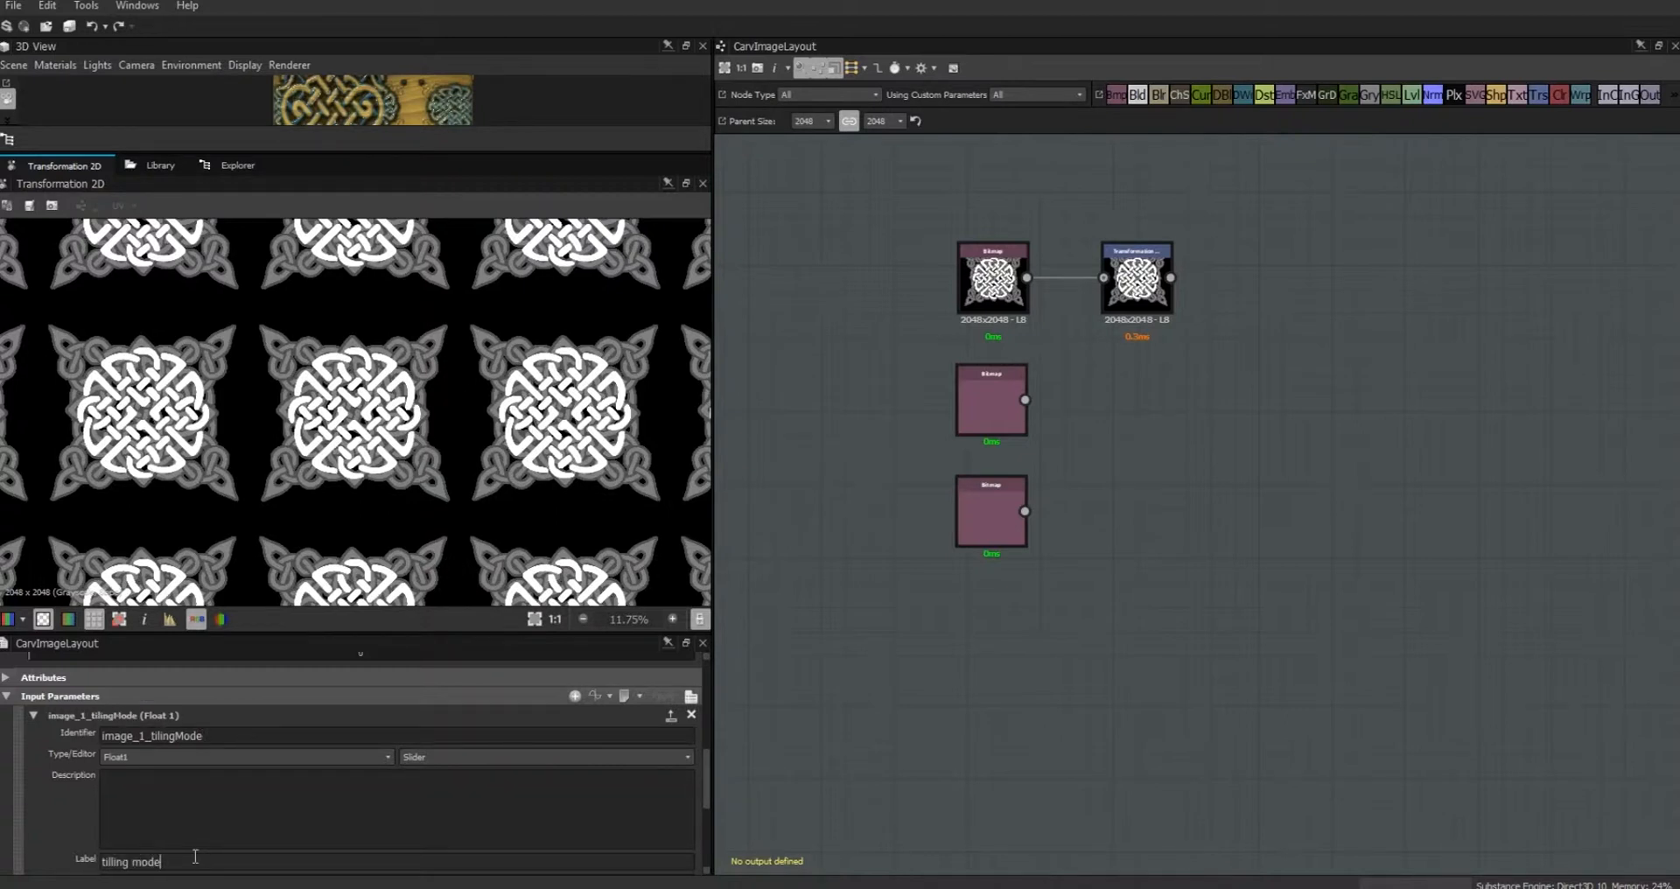
click(382, 756)
click(375, 785)
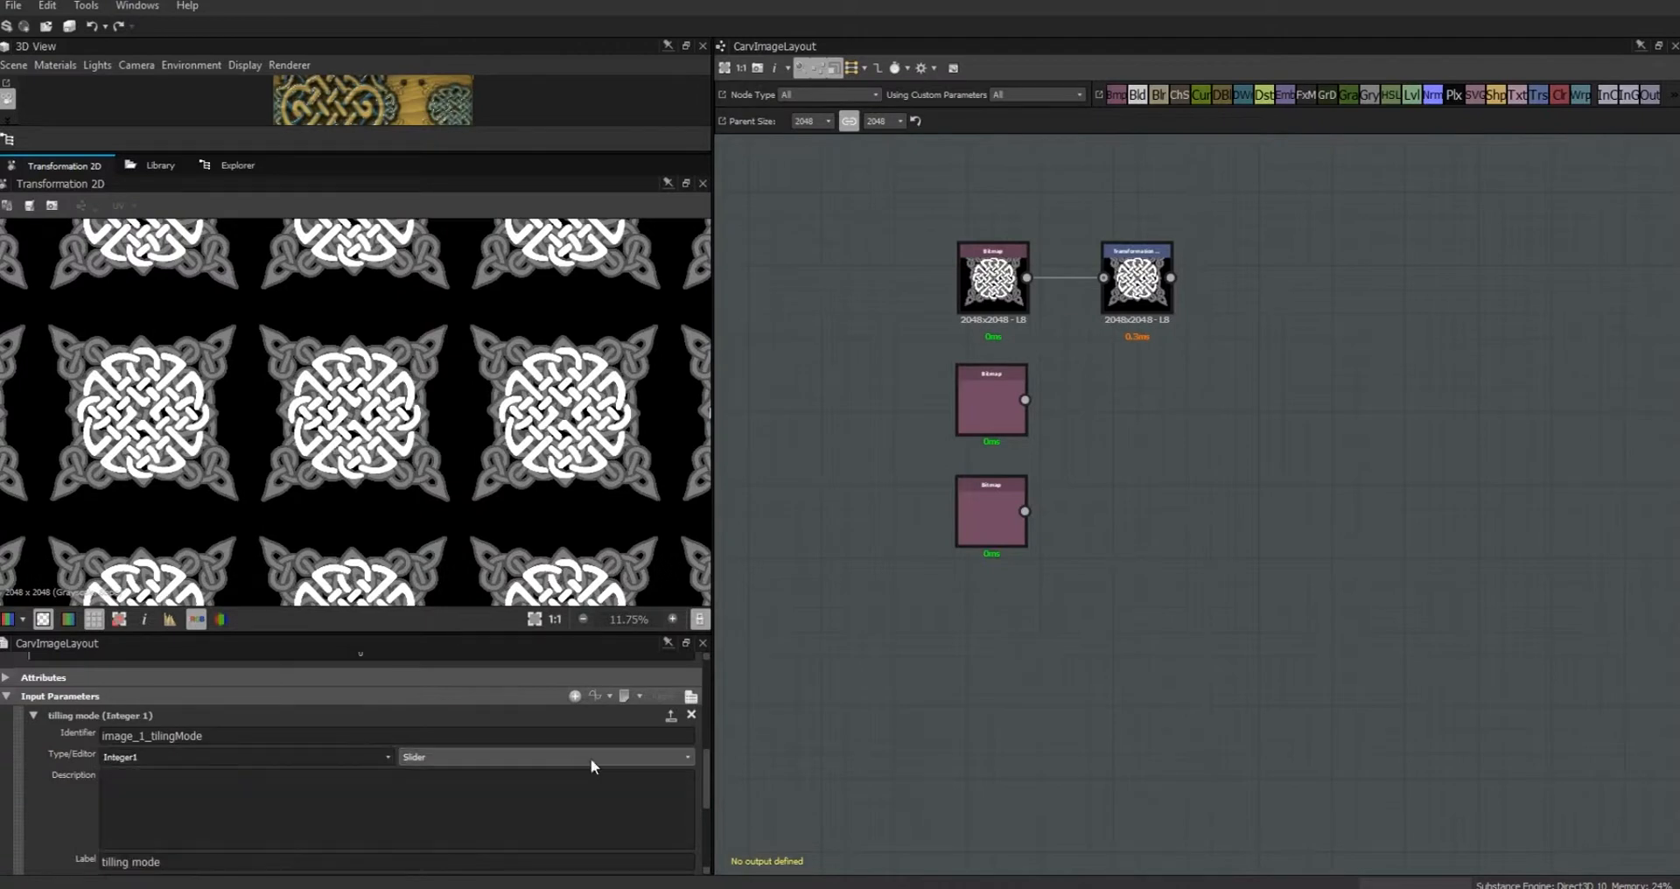
click(680, 754)
click(683, 787)
Step: Define the drop-down items as 0 no tiling, 1 h tiling, 2 v tiling and 3 h/v tiling
drag(707, 791, 689, 841)
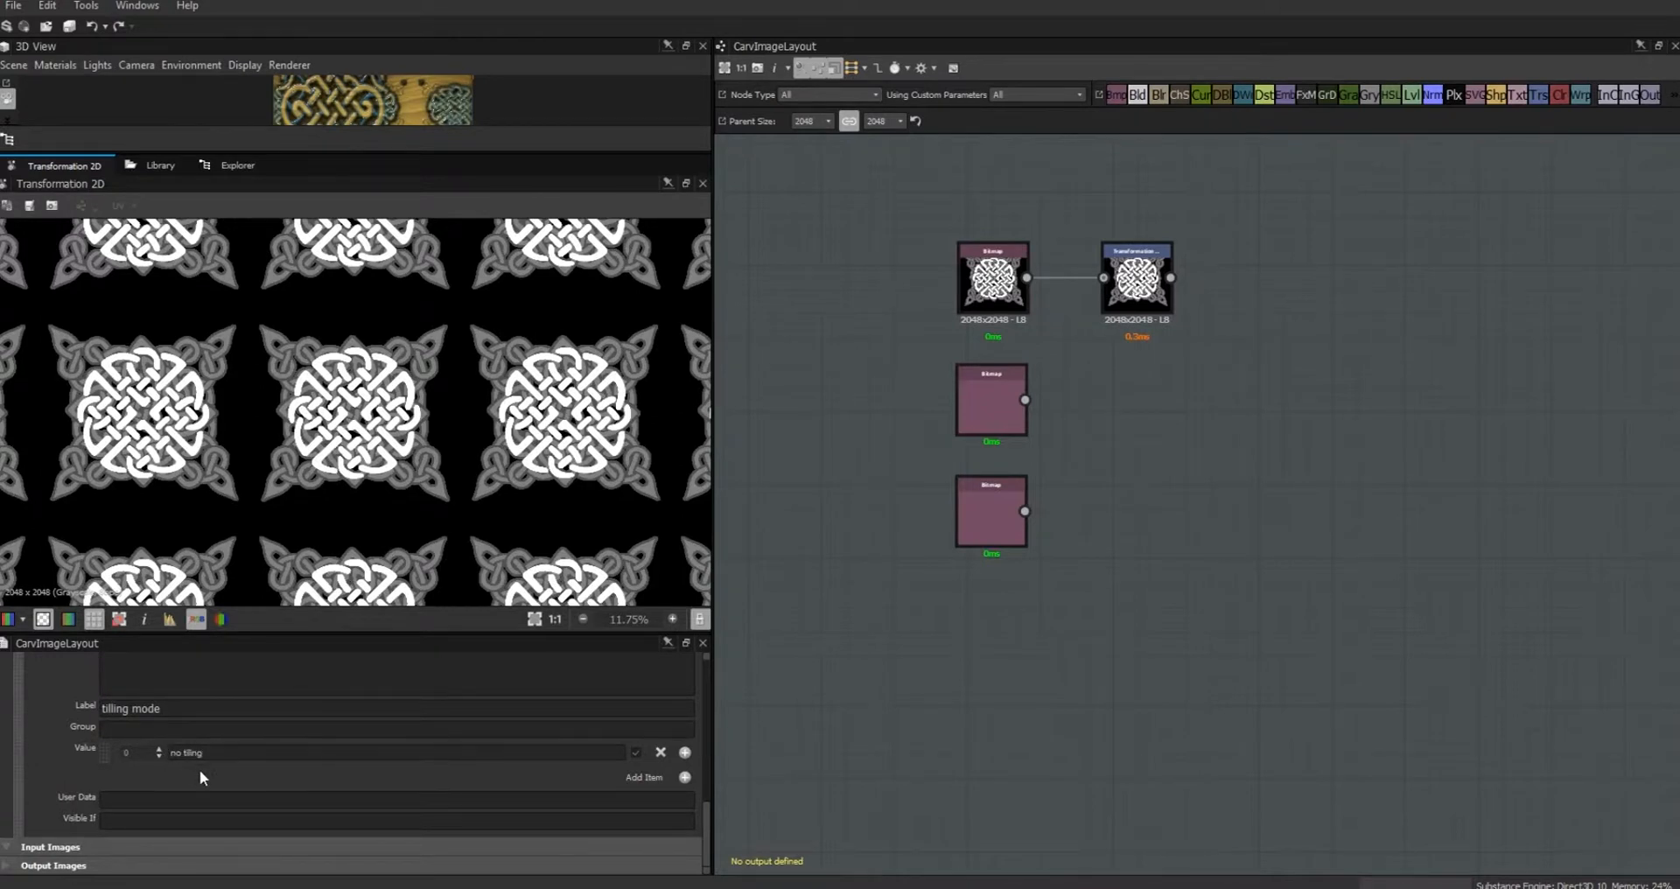
click(685, 777)
text(h tiling)
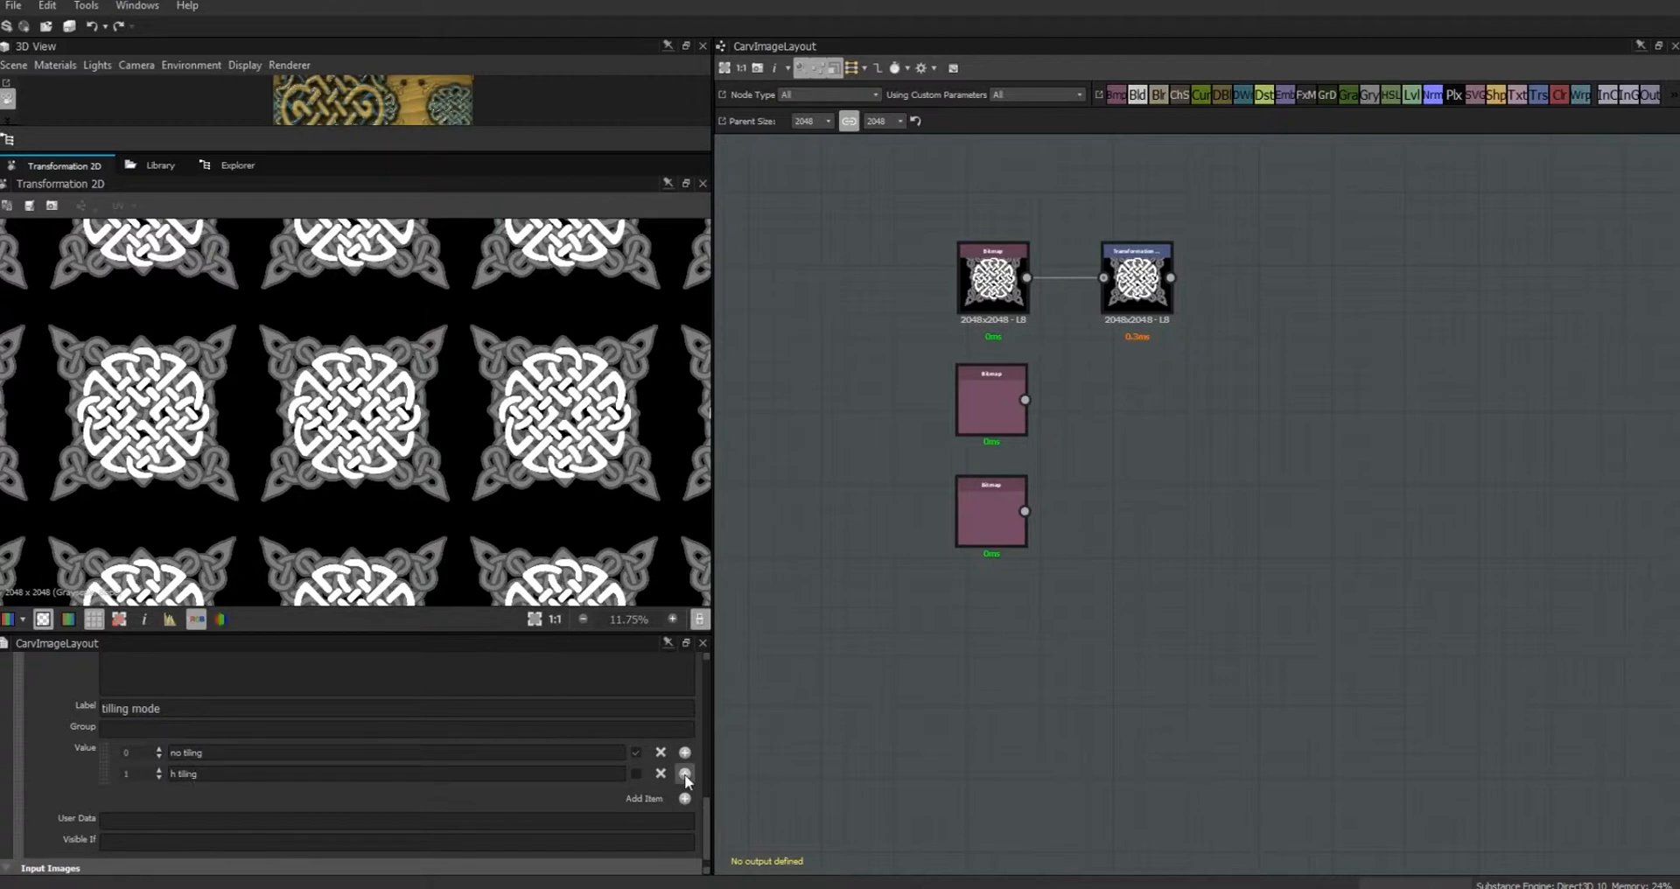
click(685, 798)
text(v tiling)
key(Return)
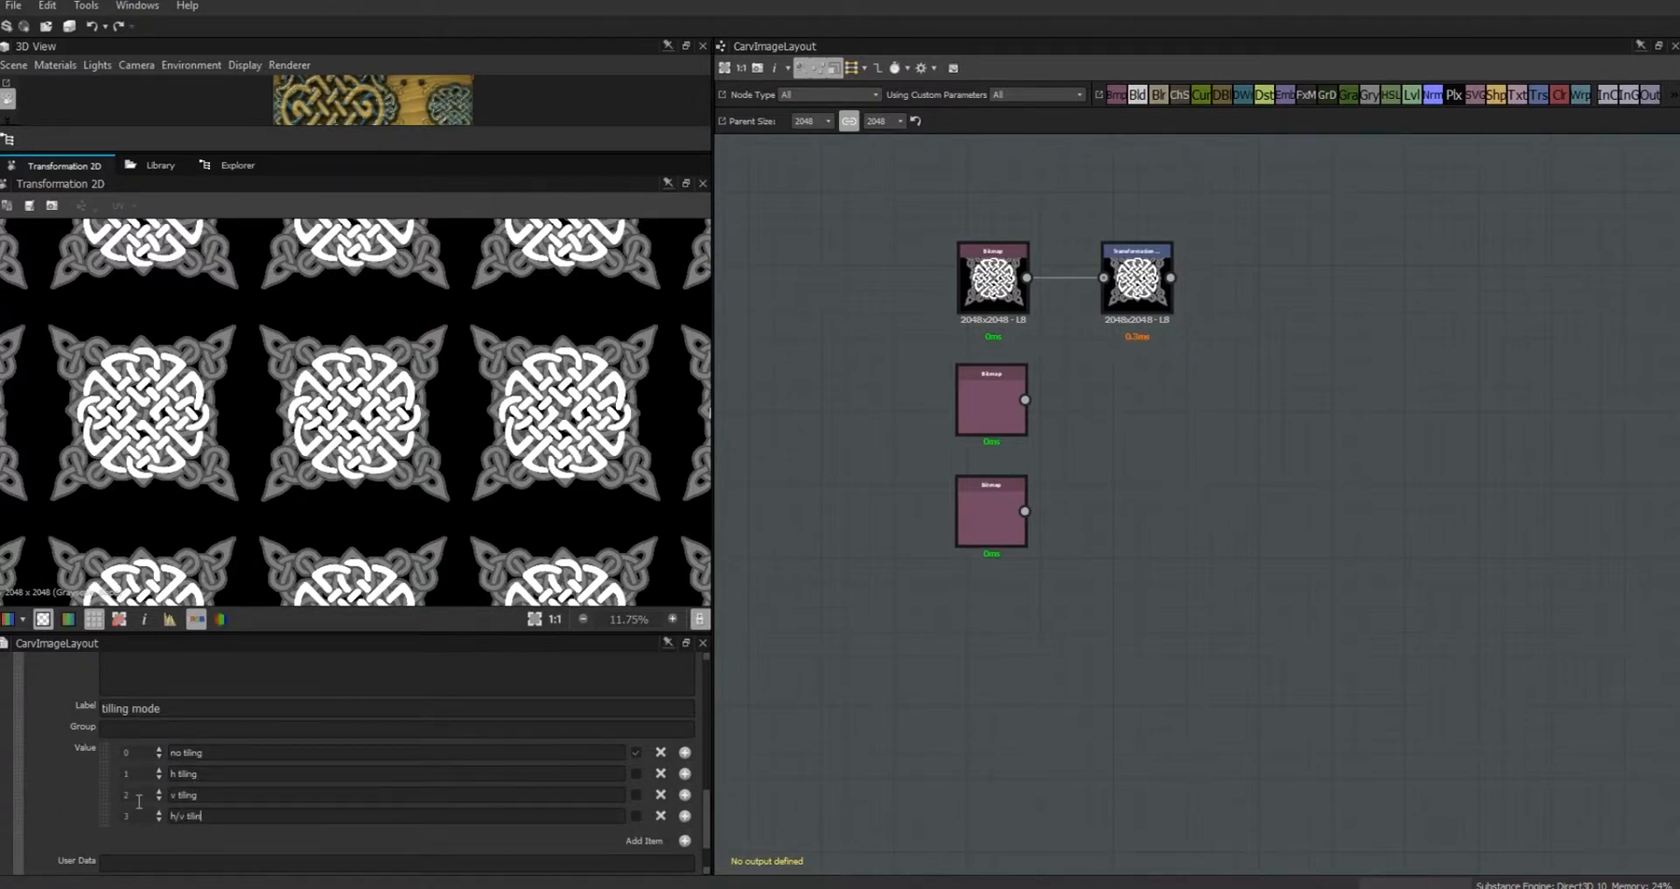
Step: Set the new Transformation 2D node's tiling mode inheritance to Absolute and check the order of its tiling options
click(1136, 280)
drag(706, 794, 715, 721)
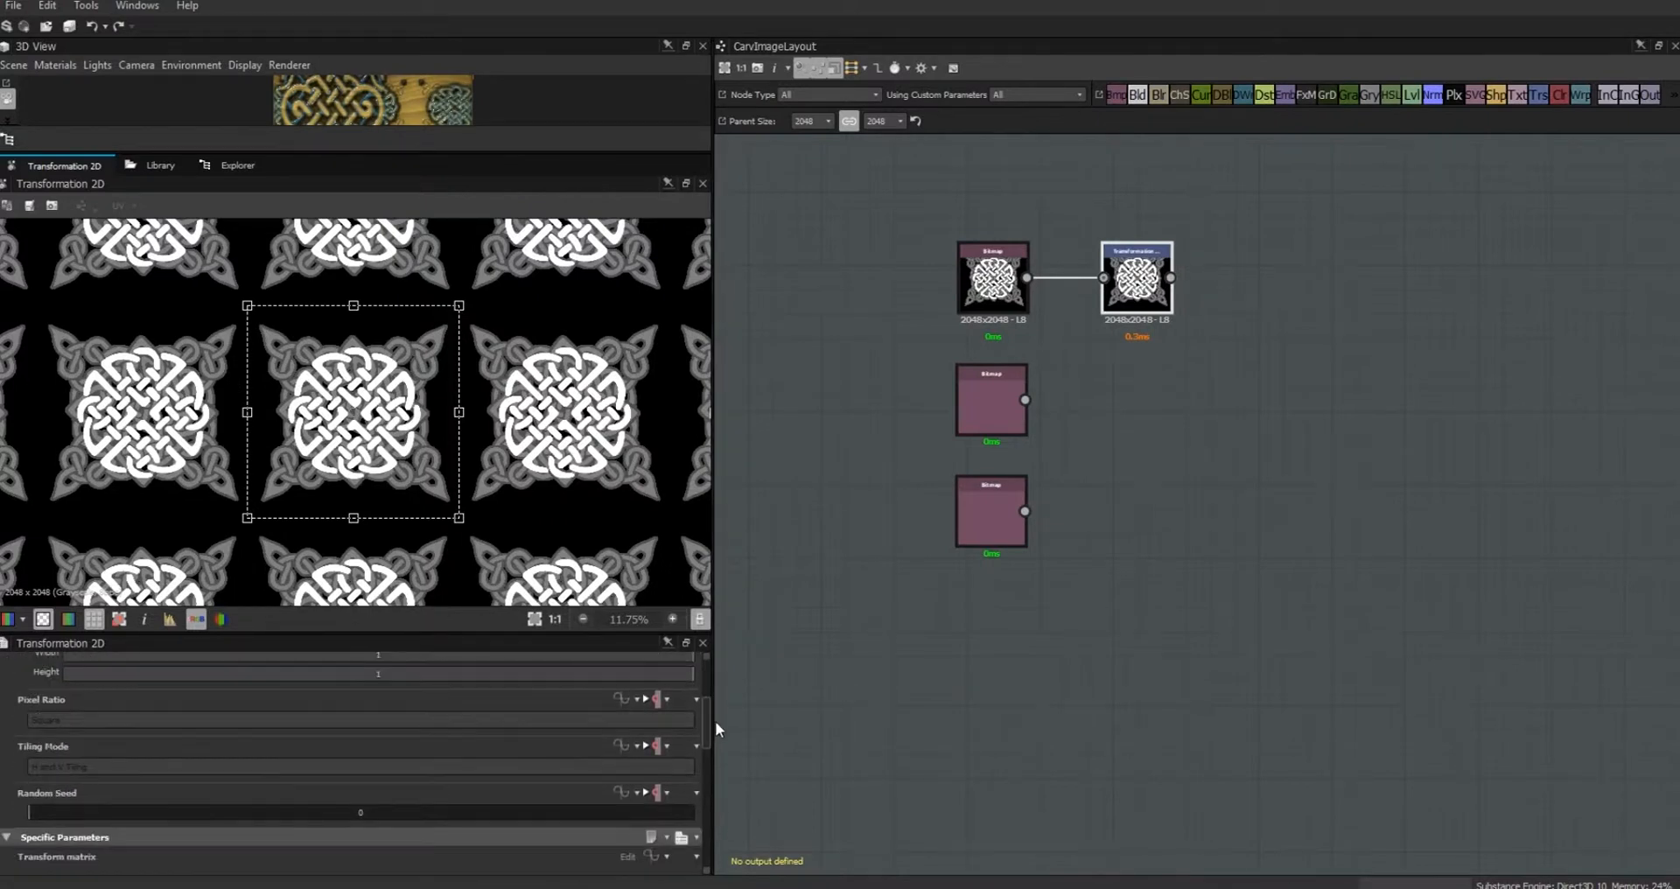
click(667, 745)
click(651, 812)
click(688, 767)
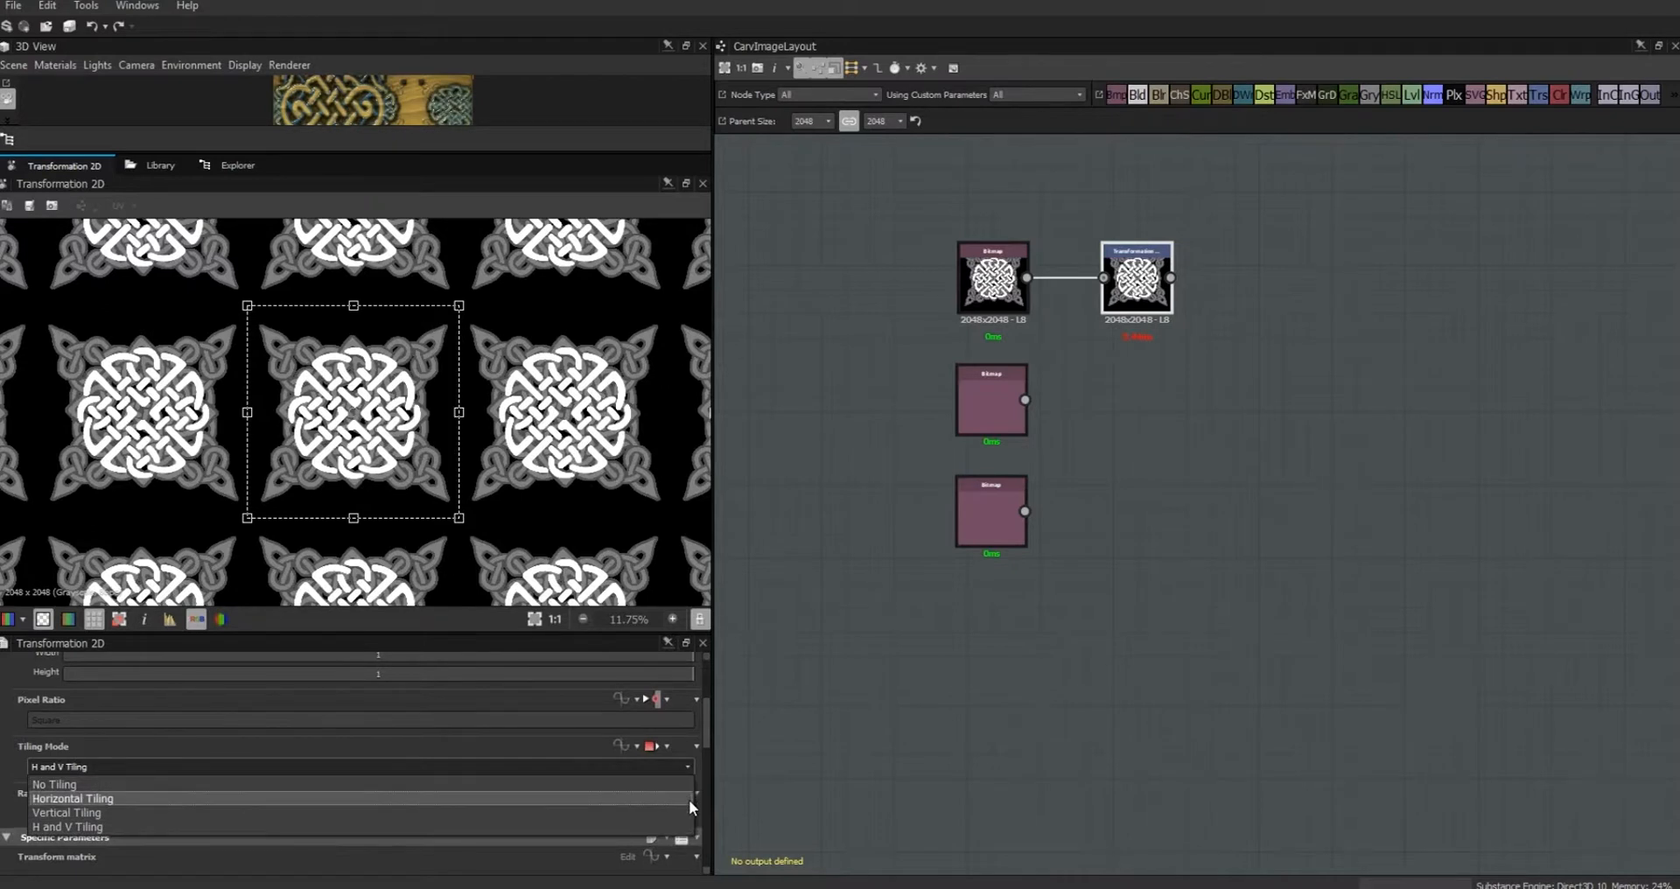
click(879, 768)
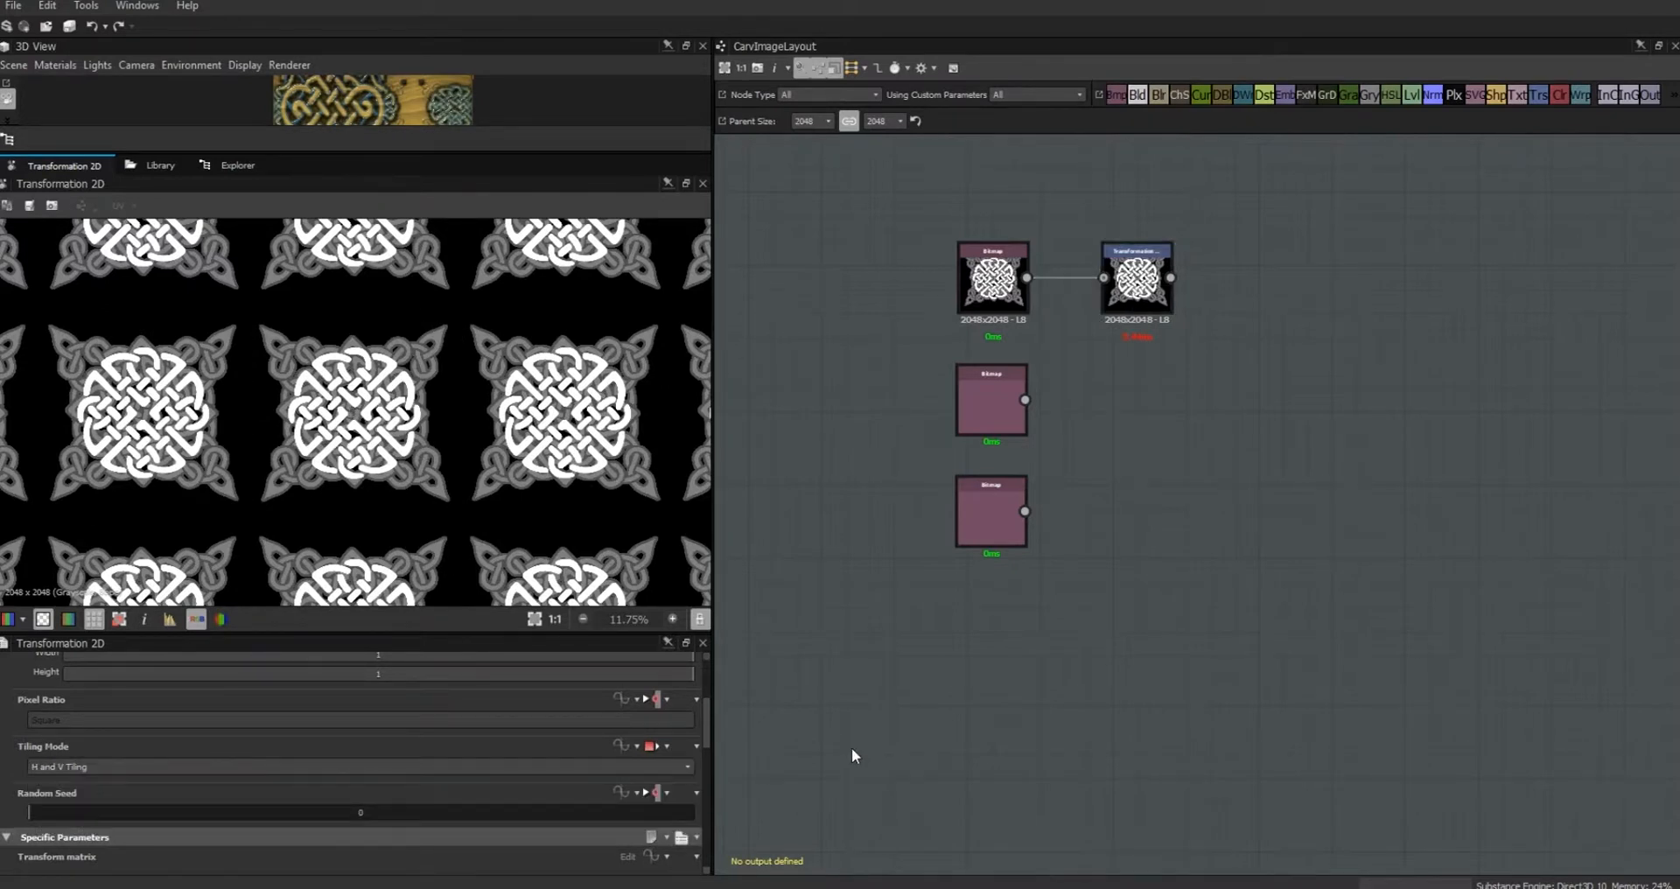
Step: Review the identifier and type of the graph's tilling mode input parameter, and collapse its settings
click(848, 752)
scroll(705, 780, down, 2)
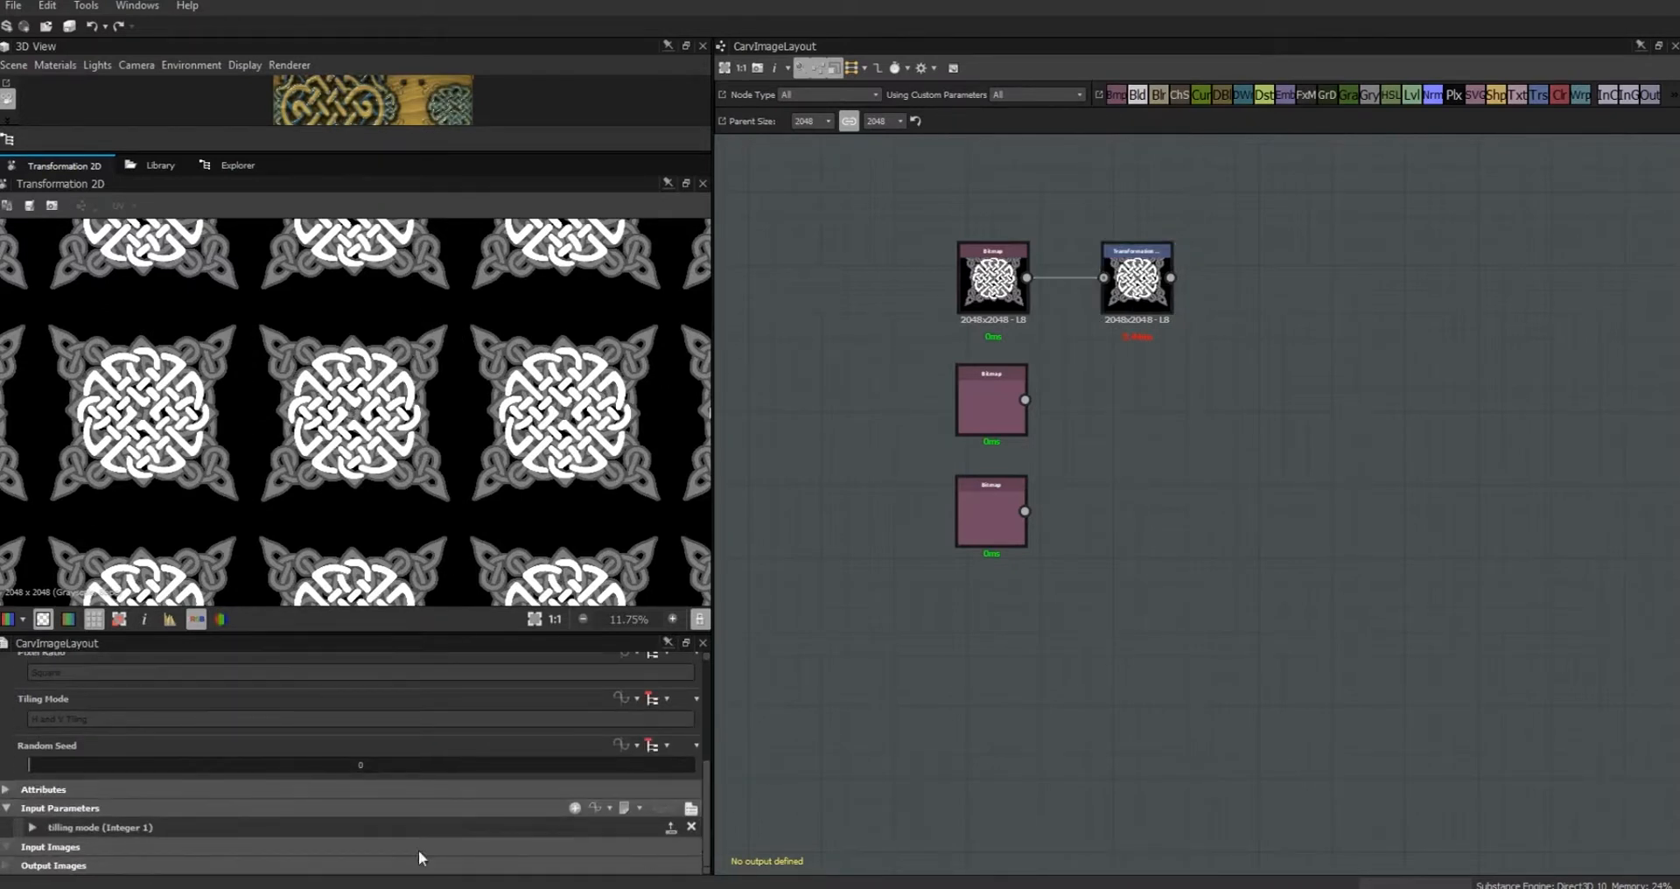
click(32, 826)
mouse_move(706, 757)
mouse_down()
mouse_move(710, 836)
mouse_move(716, 773)
mouse_up()
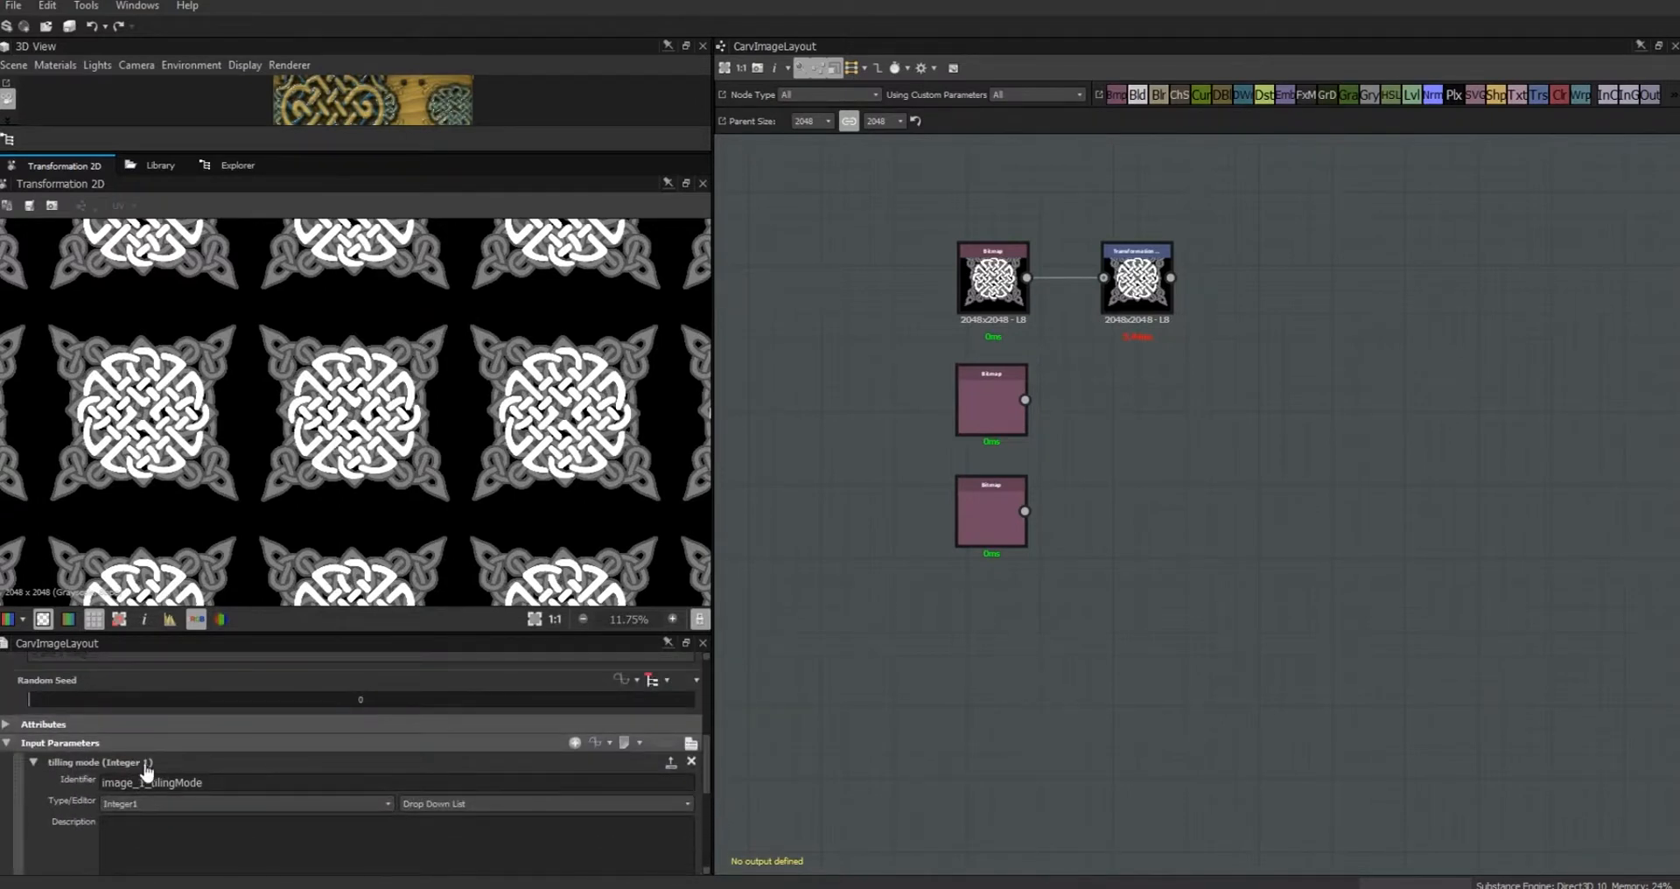
click(35, 761)
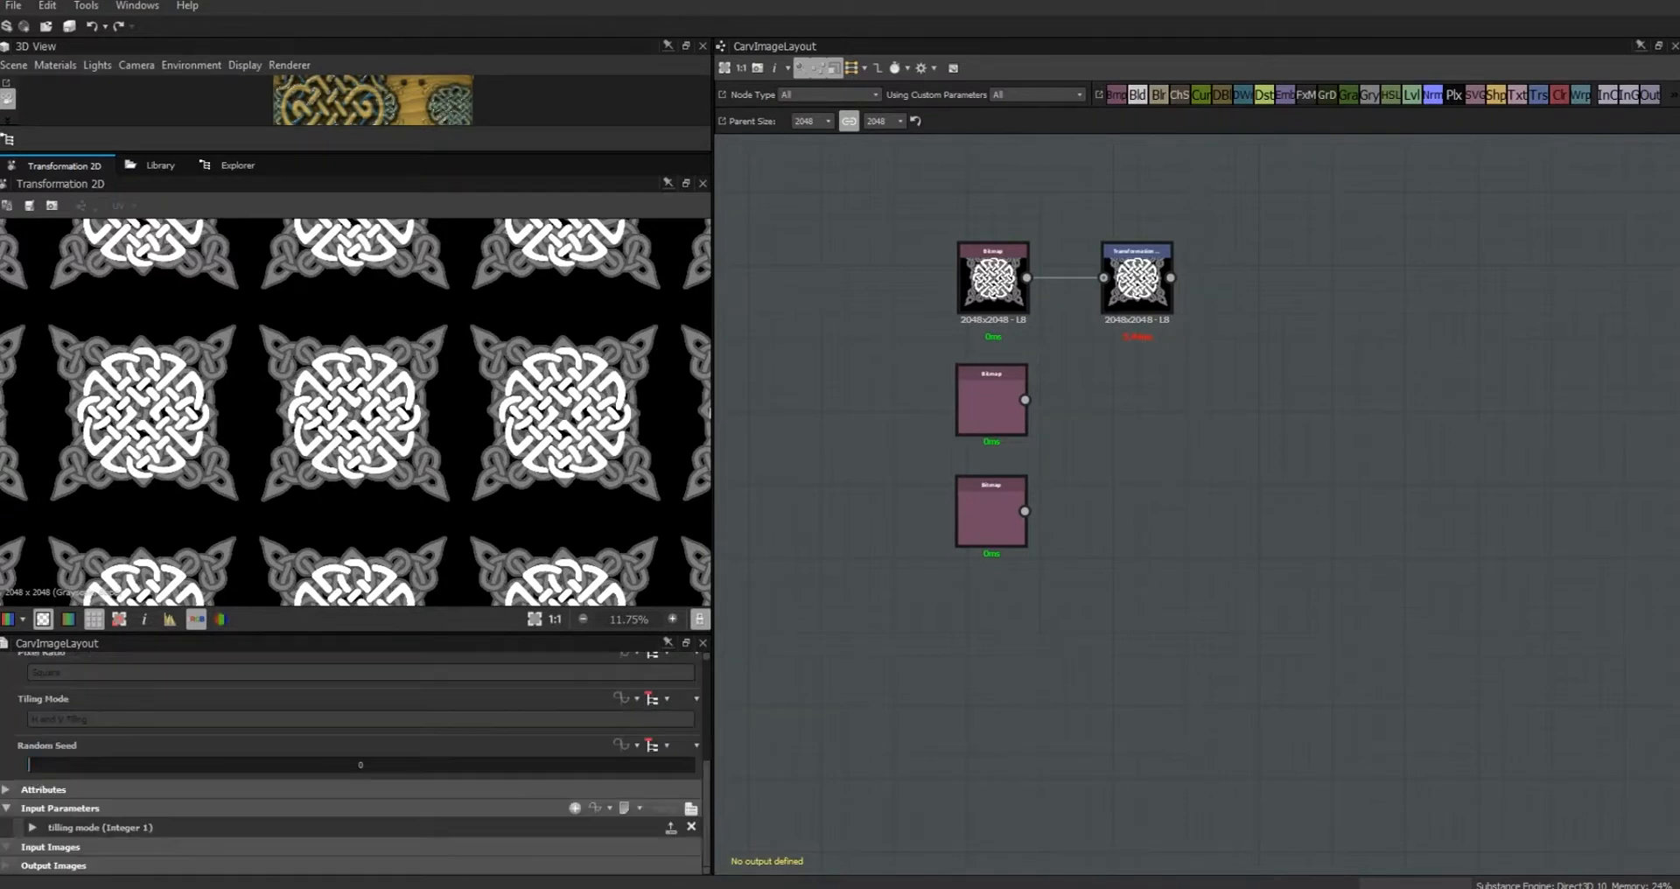
Step: Duplicate the tilling mode input parameter and change the copy's identifier to image_2_tilingMode
click(671, 828)
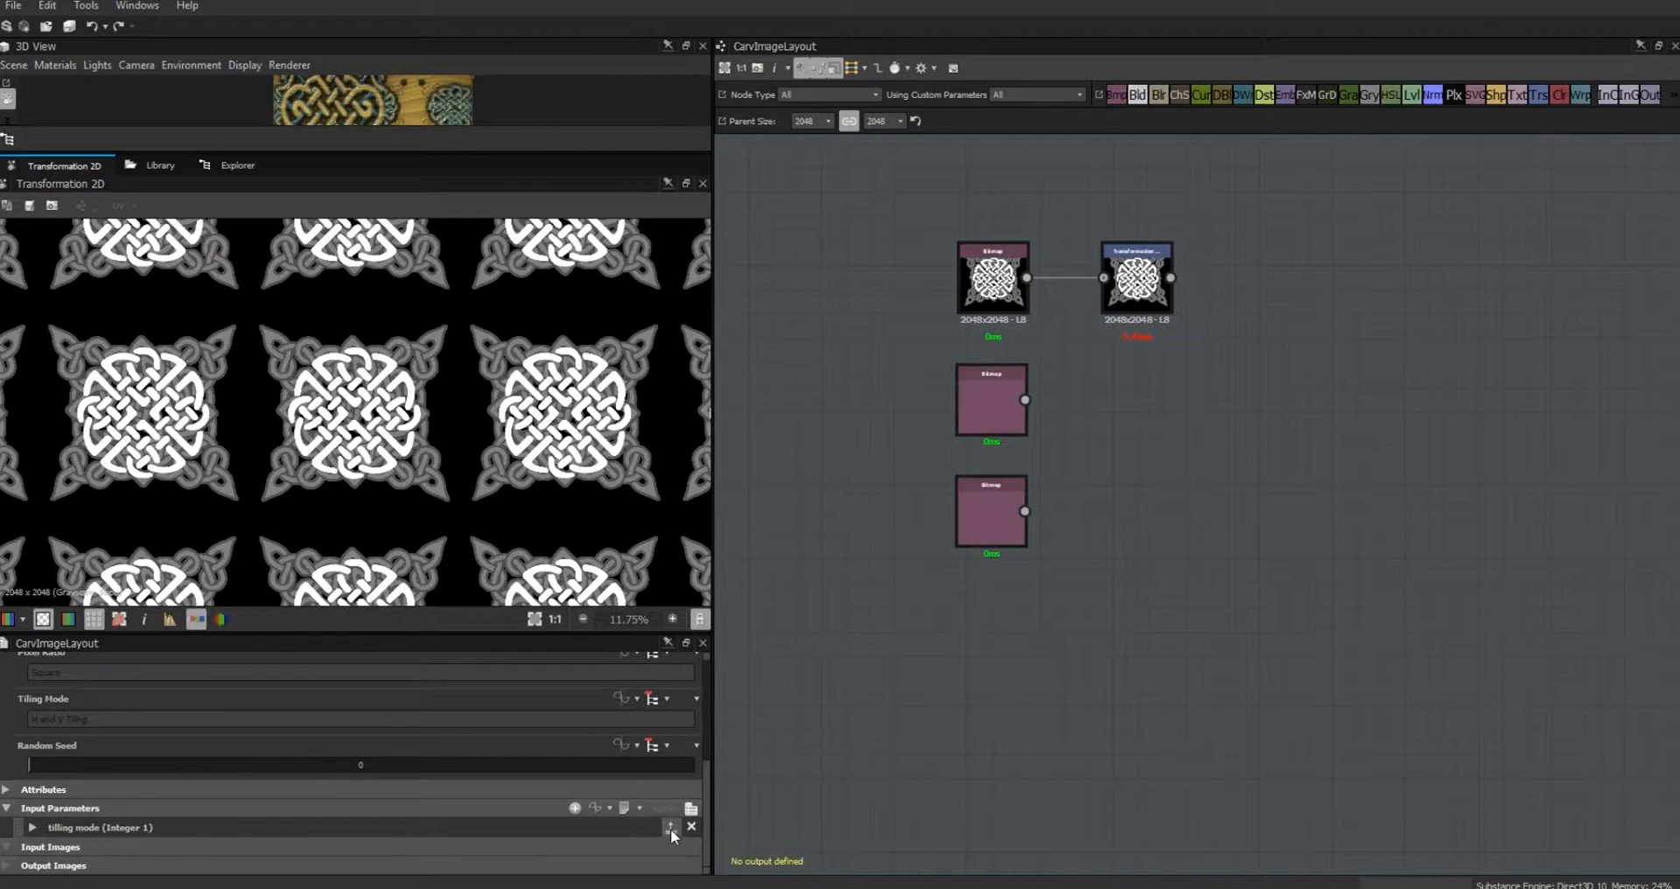
click(610, 806)
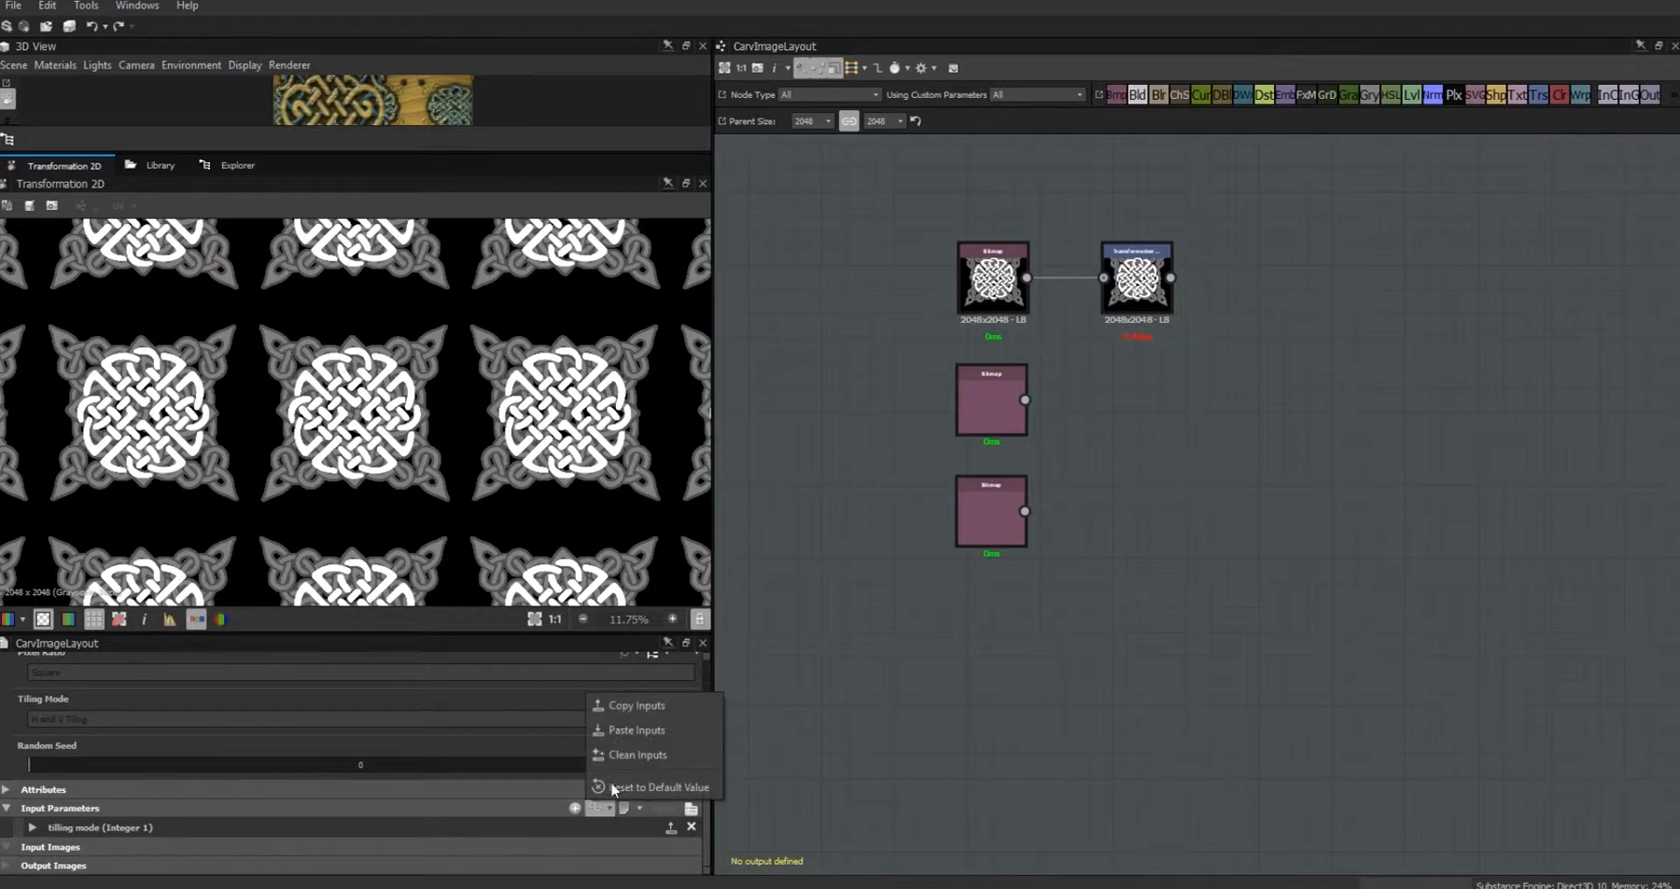
click(623, 731)
scroll(709, 772, down, 3)
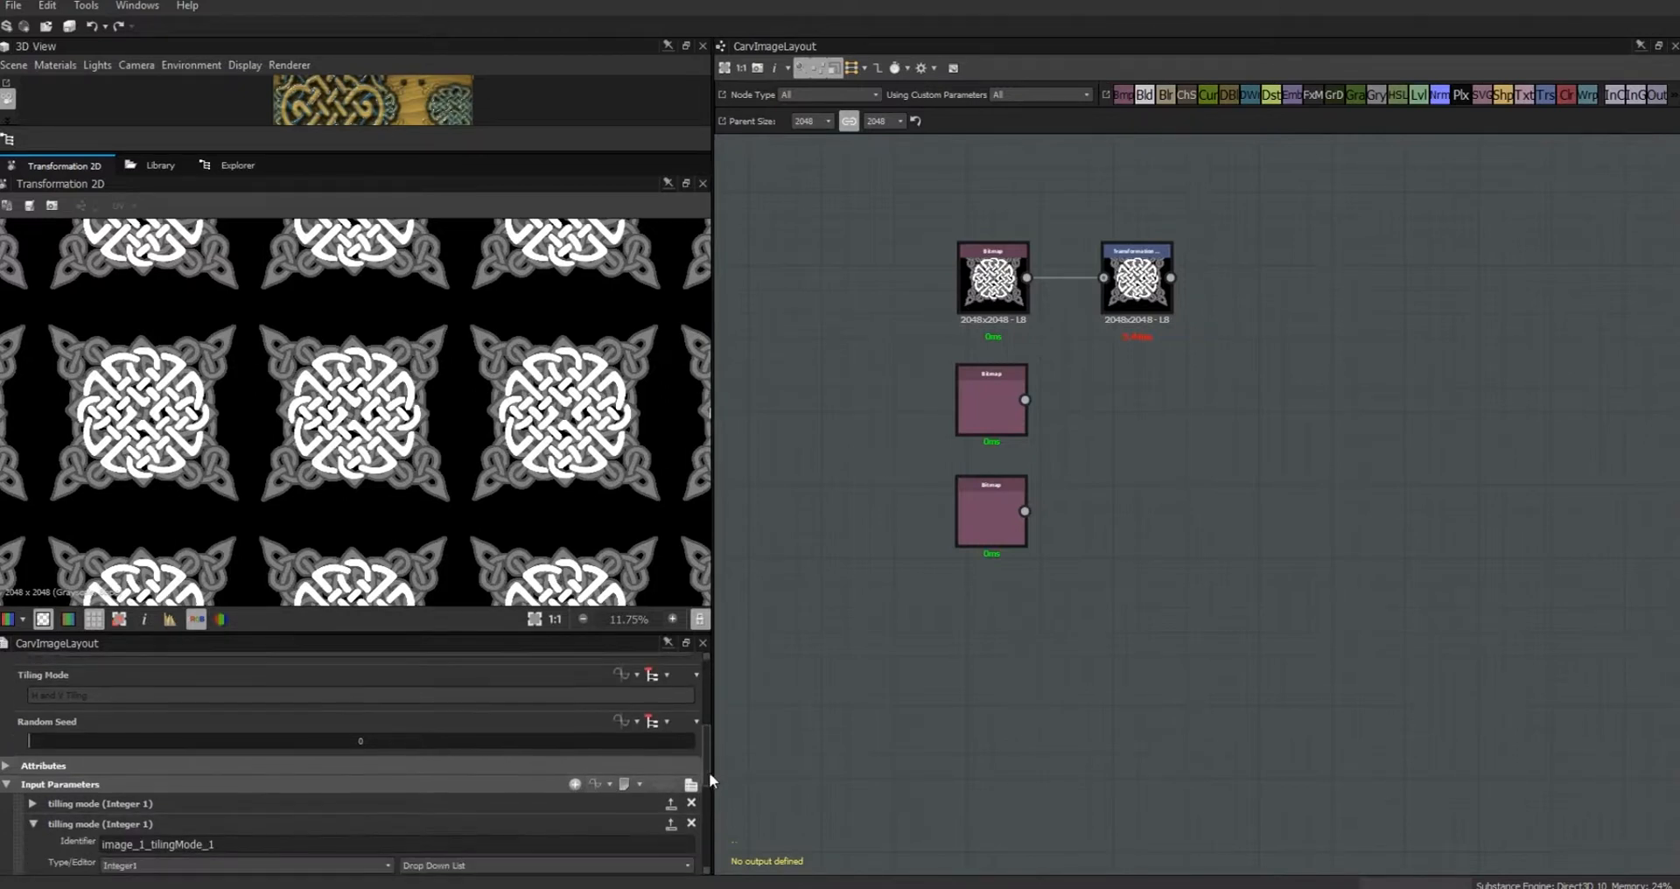
drag(141, 749, 147, 750)
text(2)
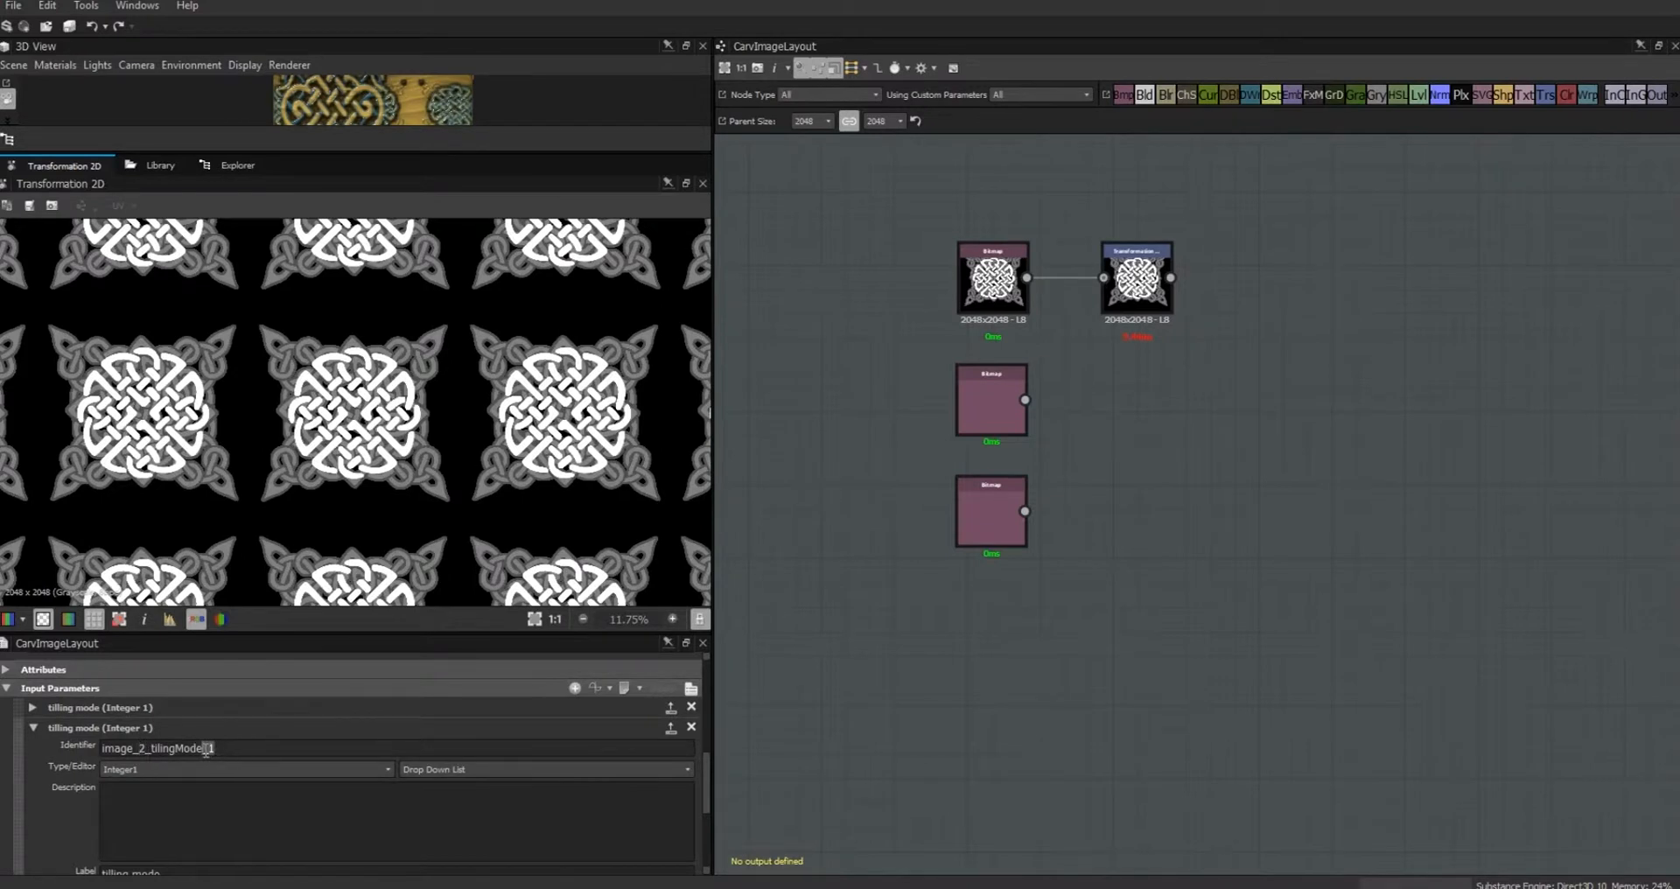
key(BackSpace)
key(BackSpace)
Step: Assign the image_2_tilingMode parameter to the group "image 2"
scroll(705, 791, down, 2)
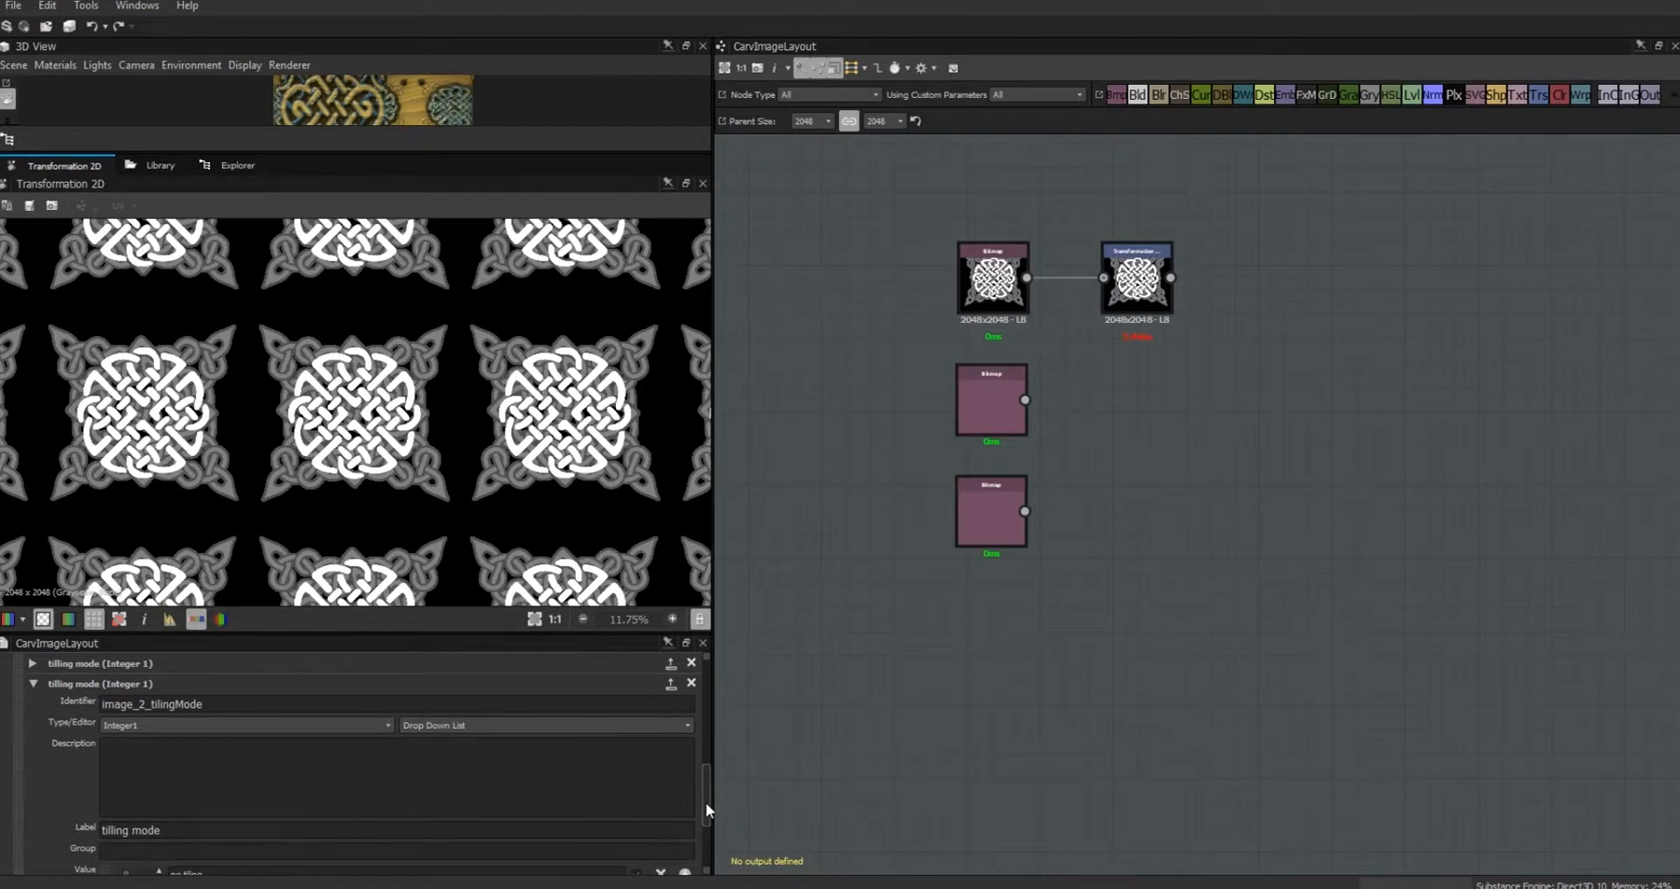
drag(705, 801, 703, 829)
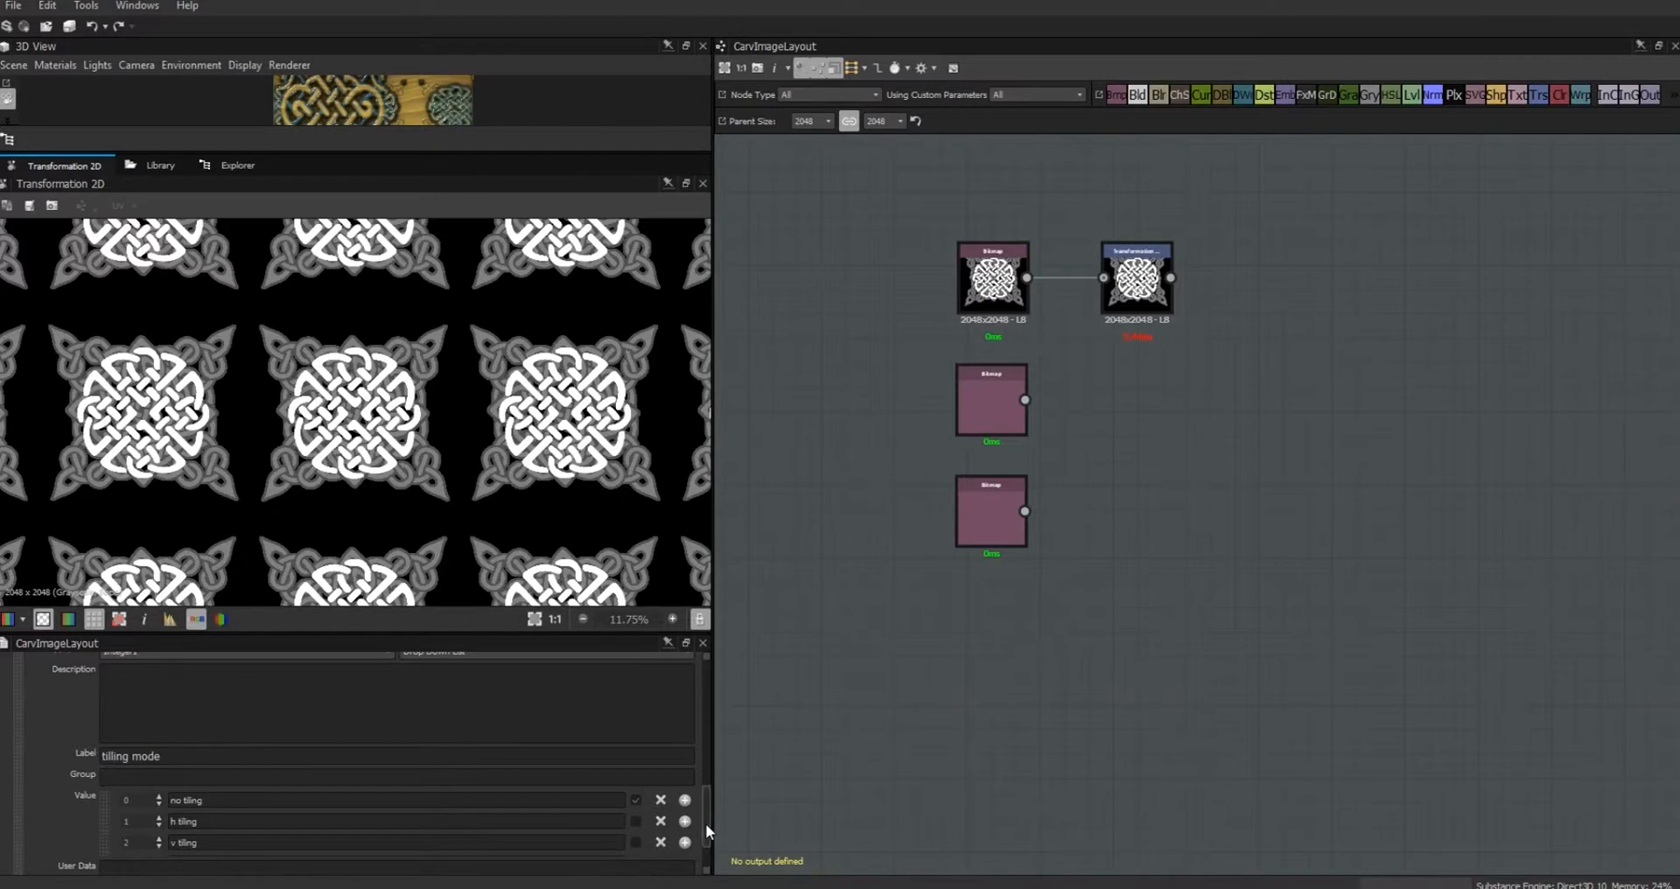
scroll(705, 822, up, 3)
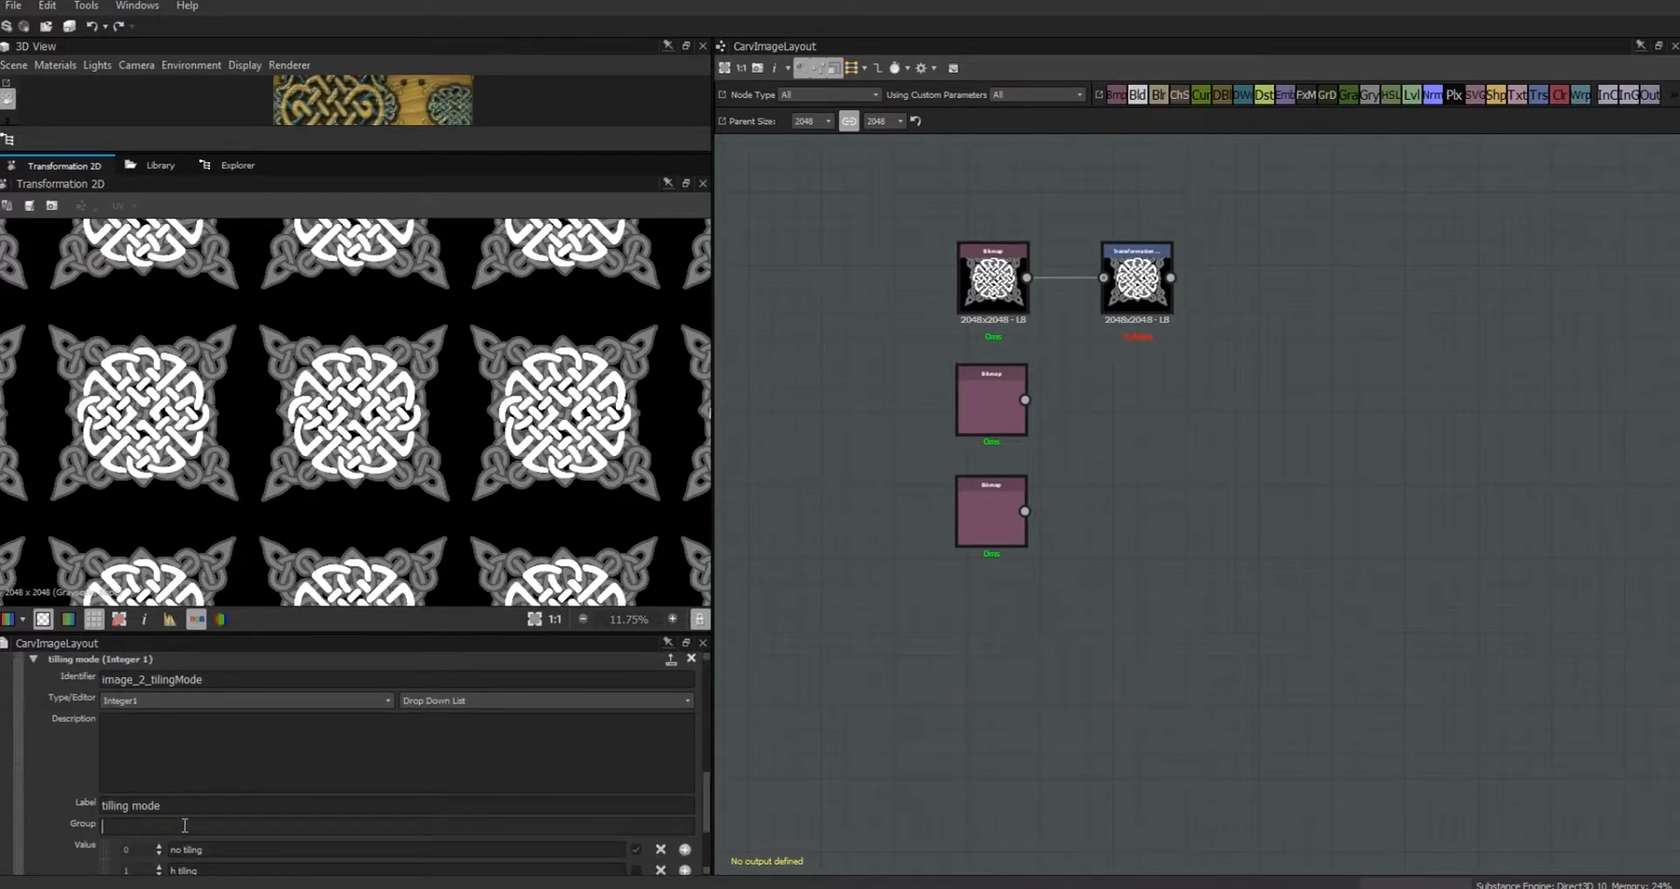
click(184, 825)
text(image 2)
Step: Assign the image_1_tilingMode parameter to the group "image 1" and collapse its settings
drag(707, 811, 705, 745)
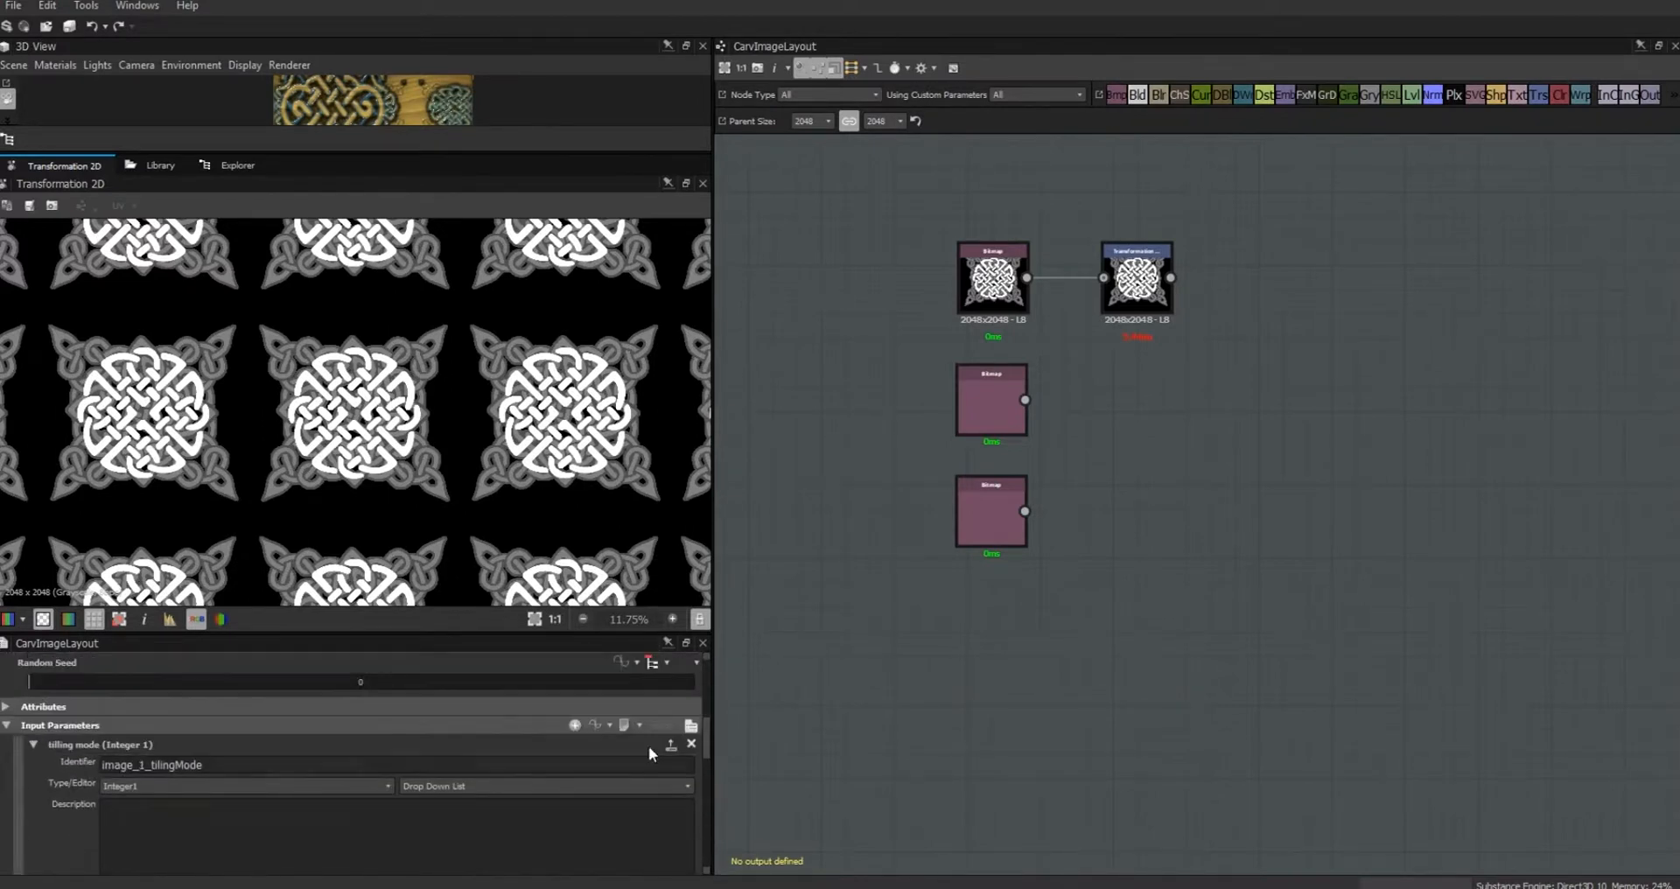
scroll(649, 745, down, 3)
click(156, 712)
text(image 1)
scroll(88, 726, up, 3)
click(33, 734)
Step: Duplicate the image 1 tilling mode parameter, giving the copy the identifier image_3_tilingMode and the group "image 3"
click(632, 714)
click(606, 714)
click(690, 715)
drag(706, 752, 706, 816)
drag(135, 718, 215, 715)
text(3)
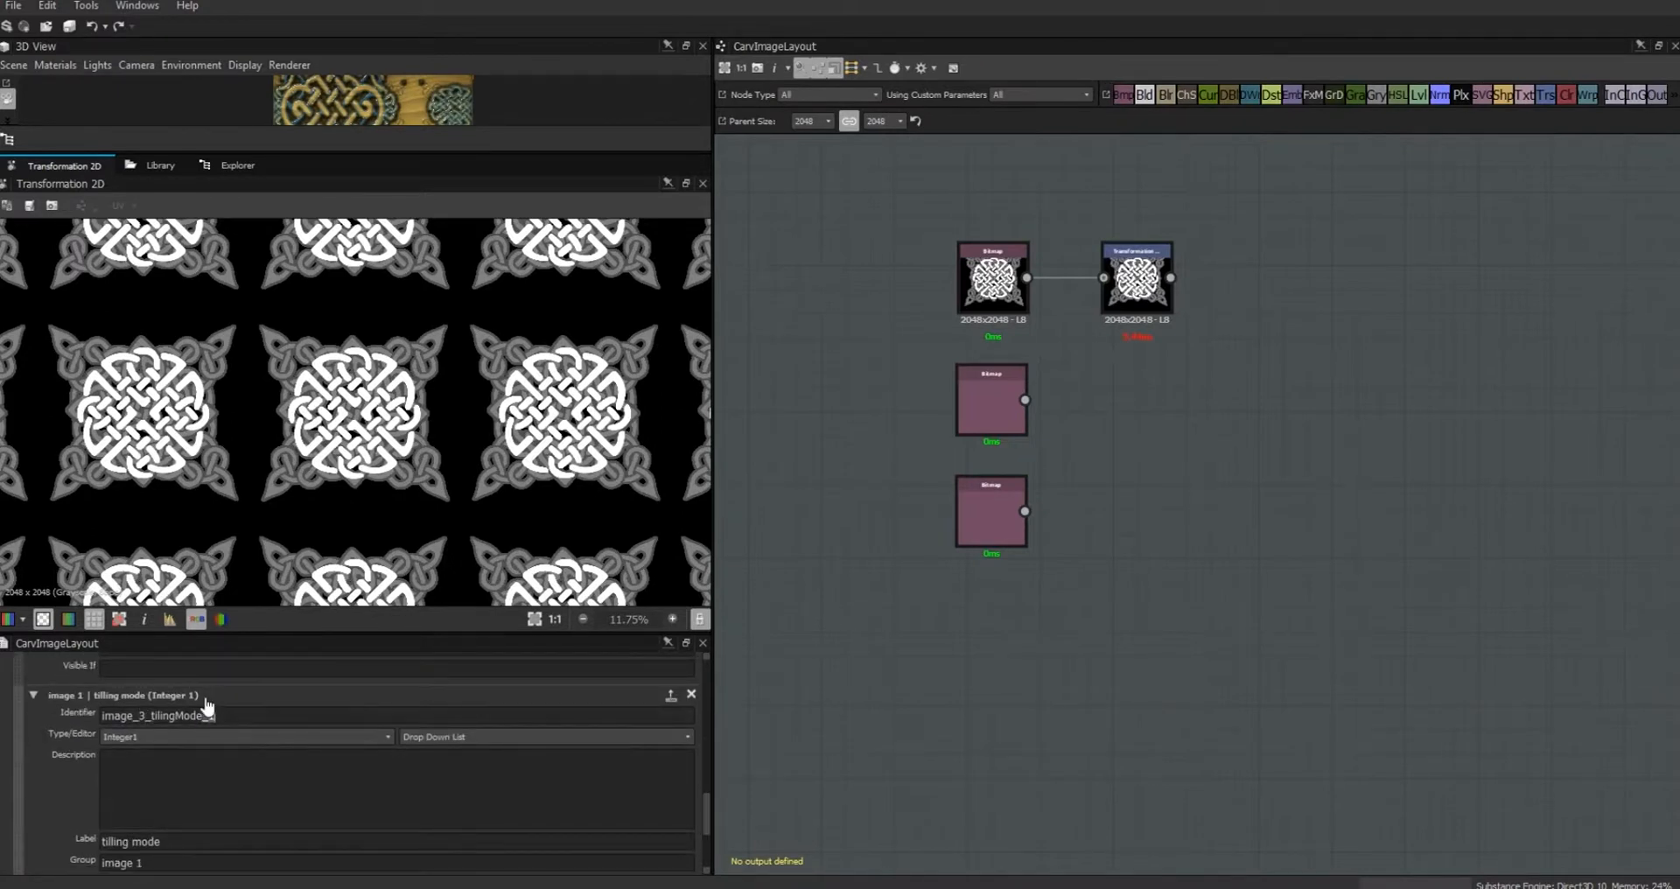
key(BackSpace)
text(3)
drag(706, 817, 706, 740)
click(33, 769)
click(33, 789)
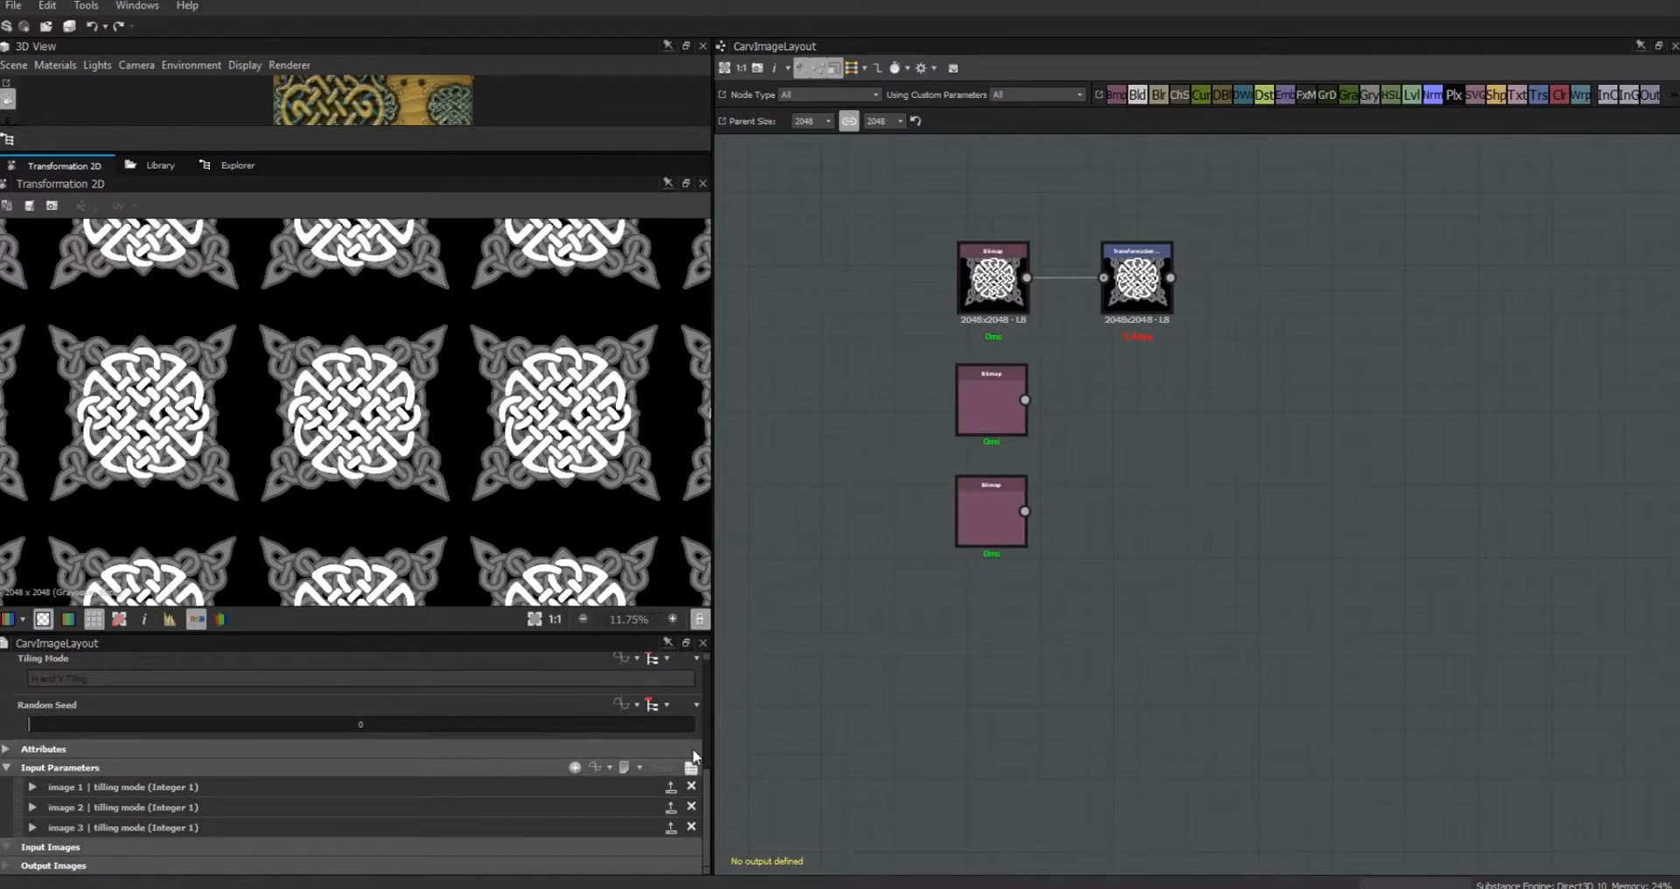
Step: Add a new input parameter with the identifier image_1_offset and the type Float2
click(575, 768)
drag(706, 757, 703, 800)
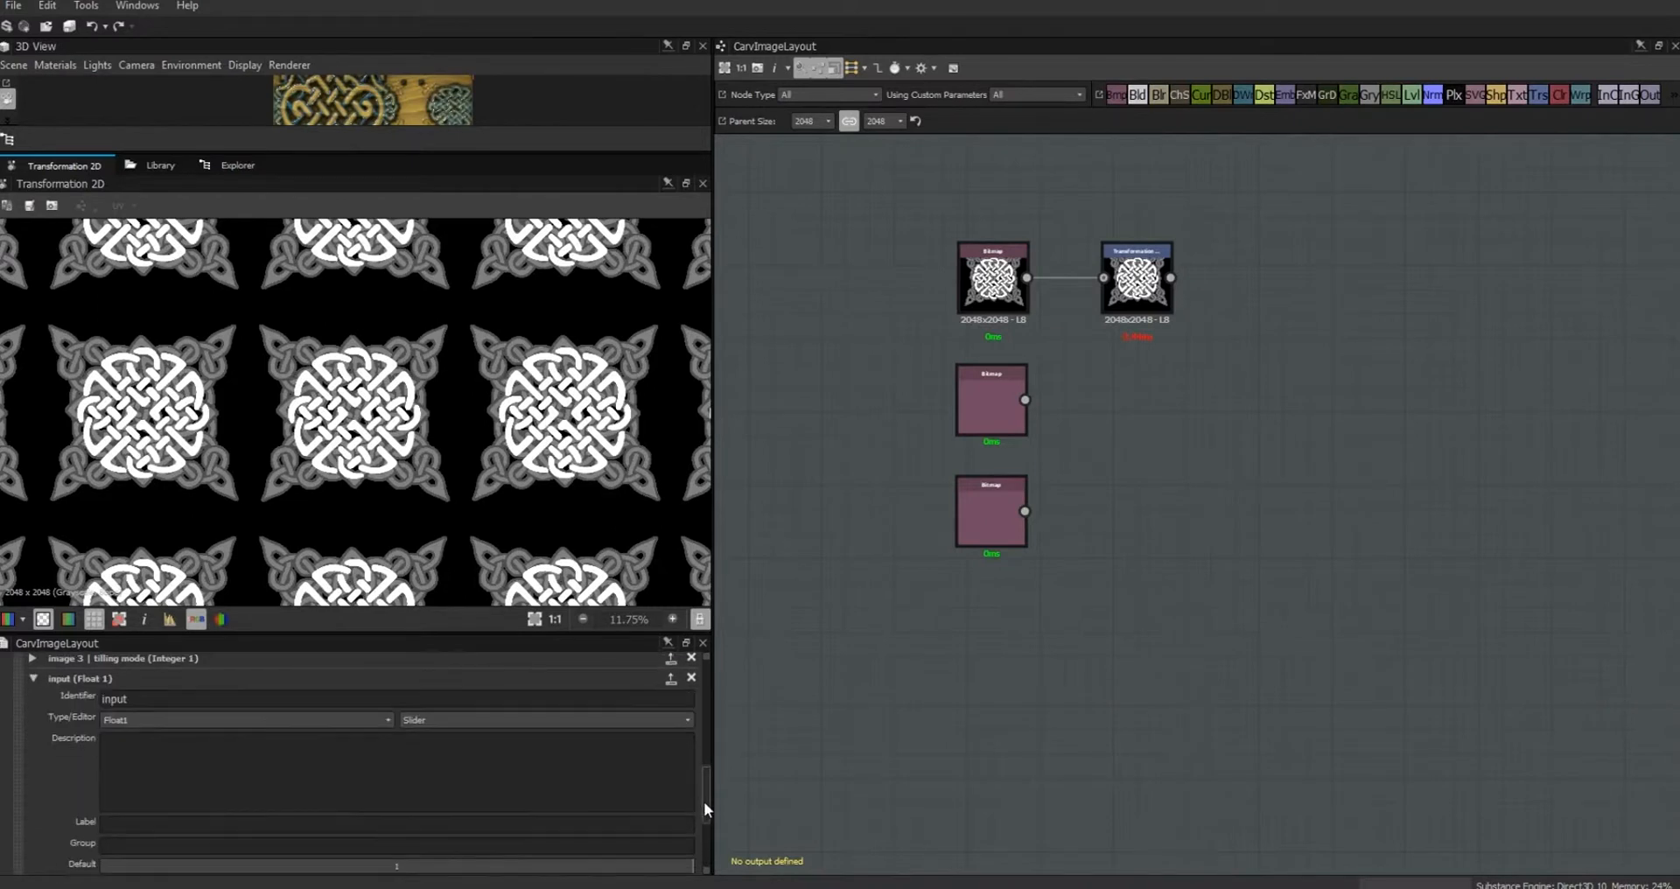
double_click(179, 699)
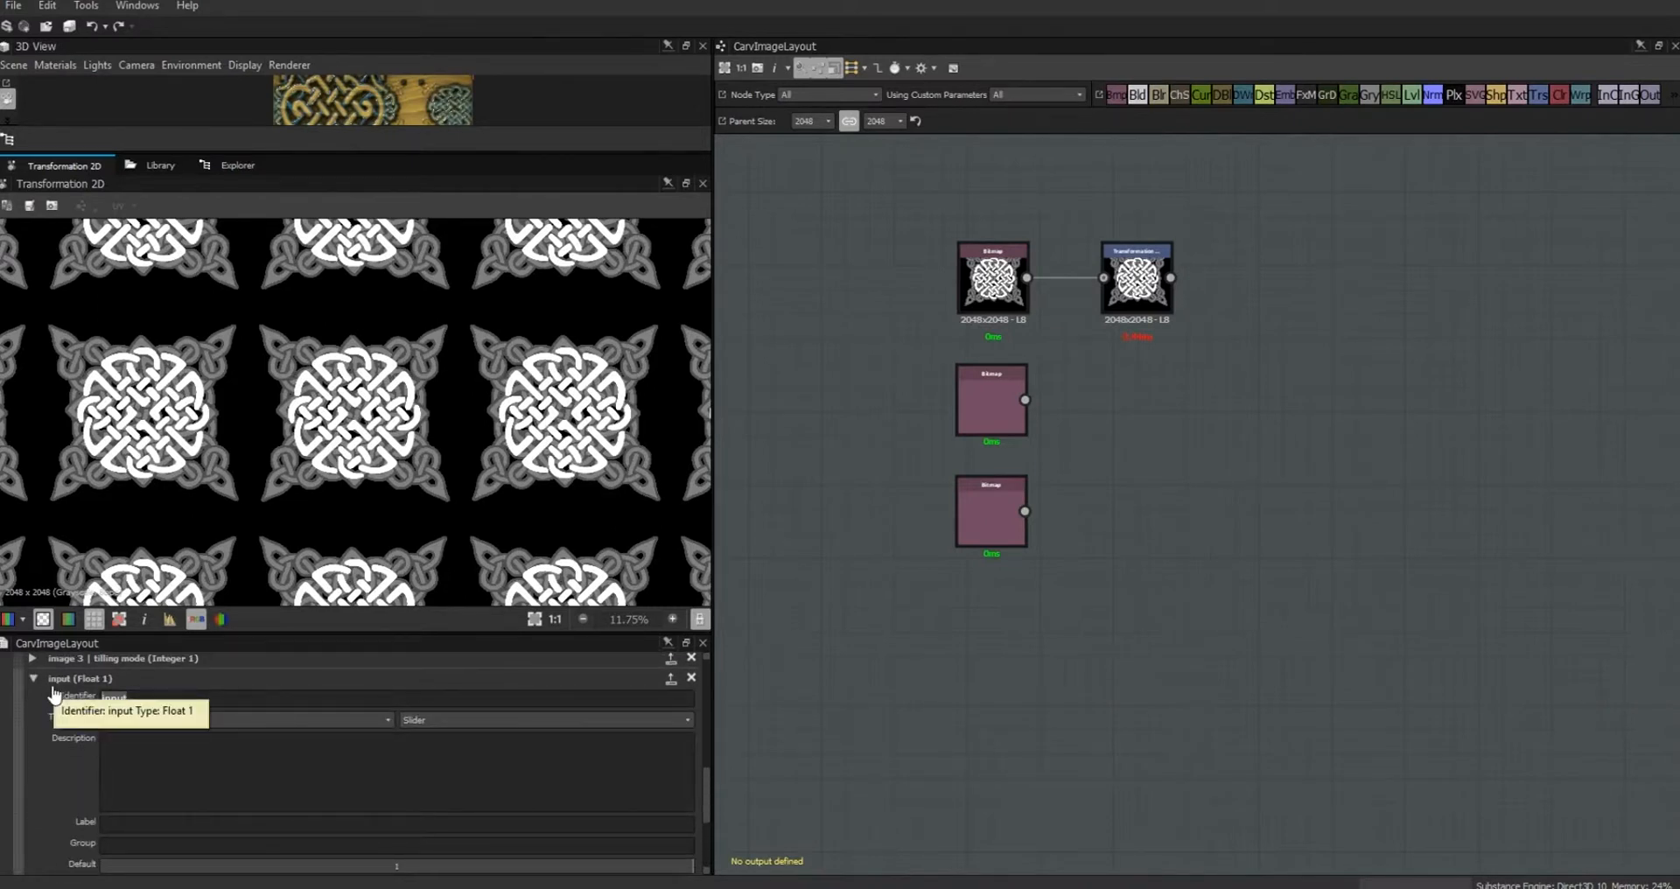
text(image)
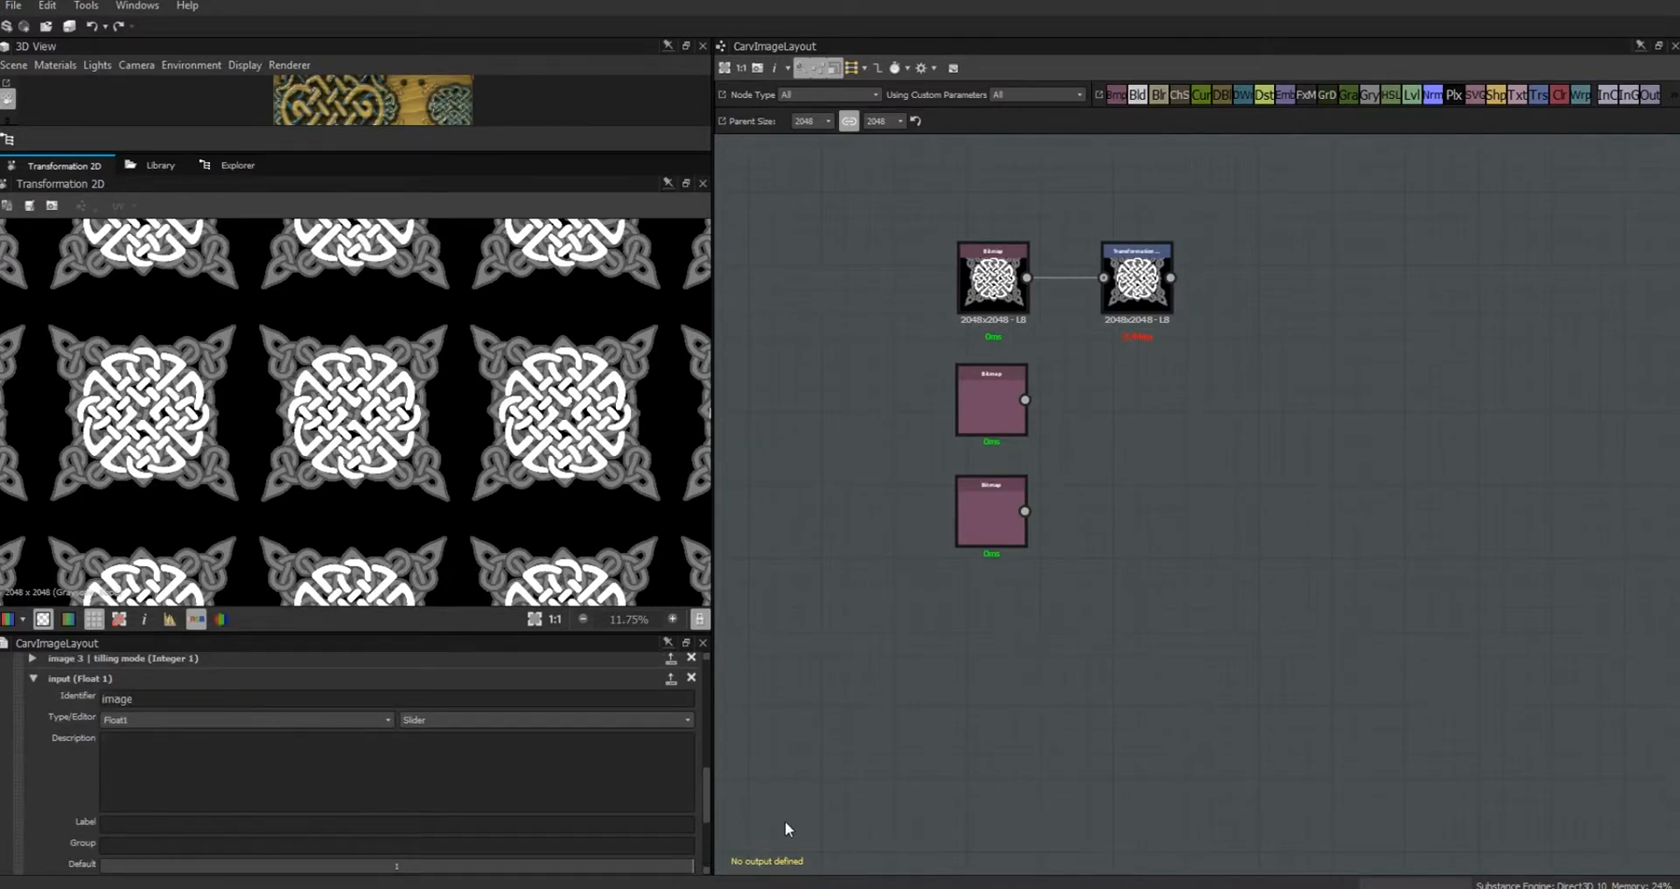
click(32, 683)
click(30, 686)
text(_1_offset)
click(193, 784)
click(173, 696)
Step: Label the image_1_offset parameter "offset" and assign it to the group "image 1"
drag(705, 779, 707, 807)
click(381, 739)
text(offseimage 1)
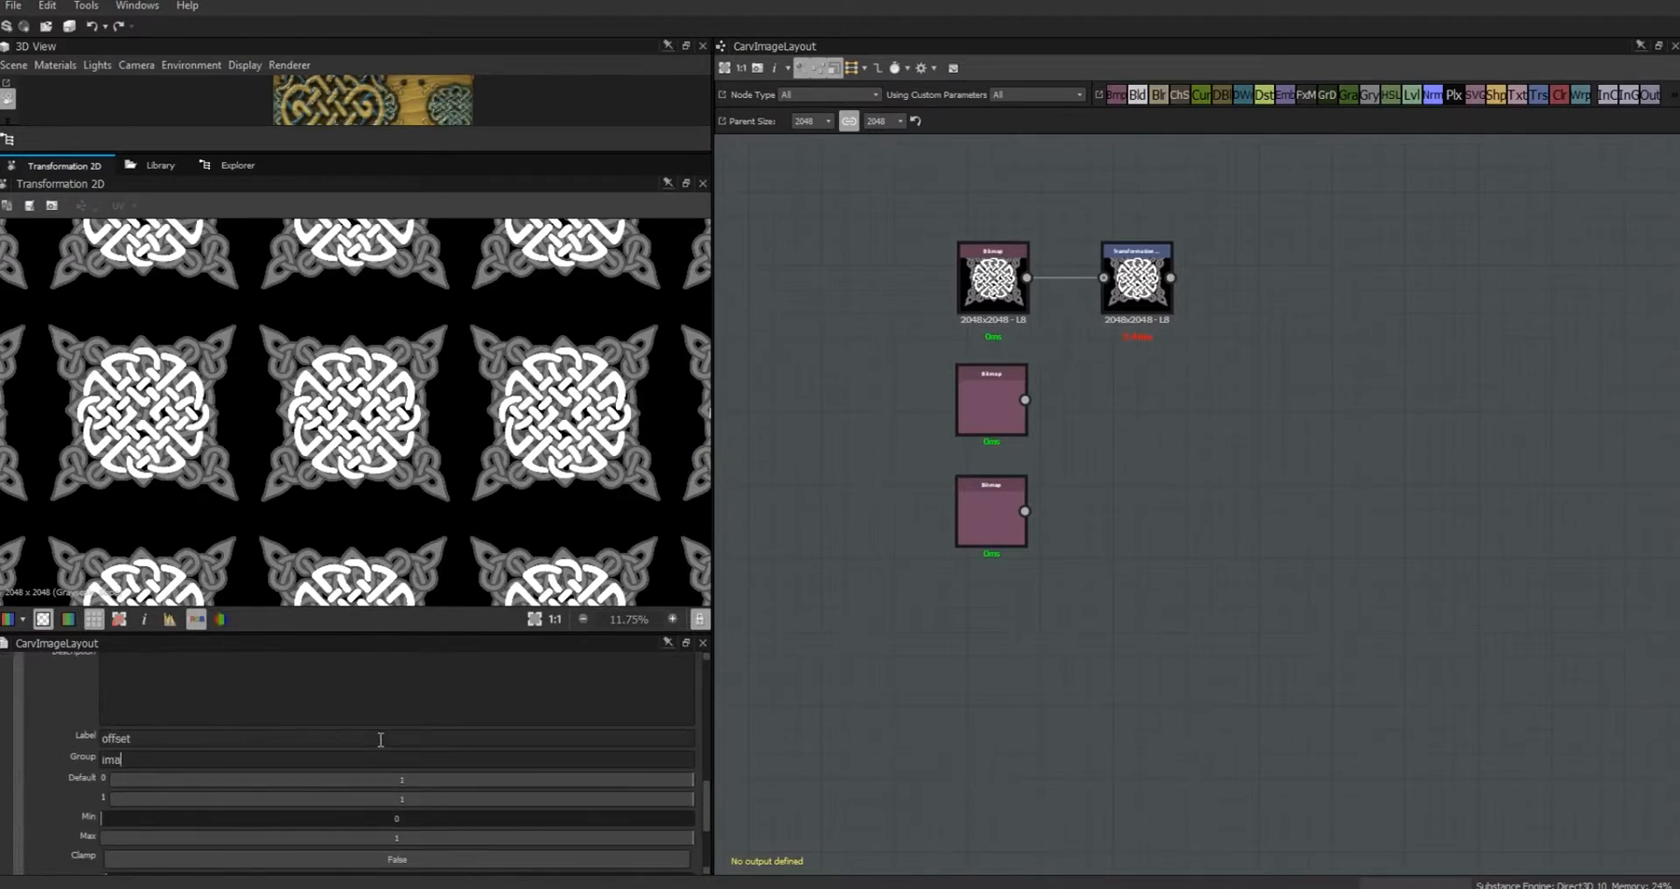
Step: Set both offset defaults to 0, with a minimum of -2 and a maximum of 2
click(403, 800)
text(0)
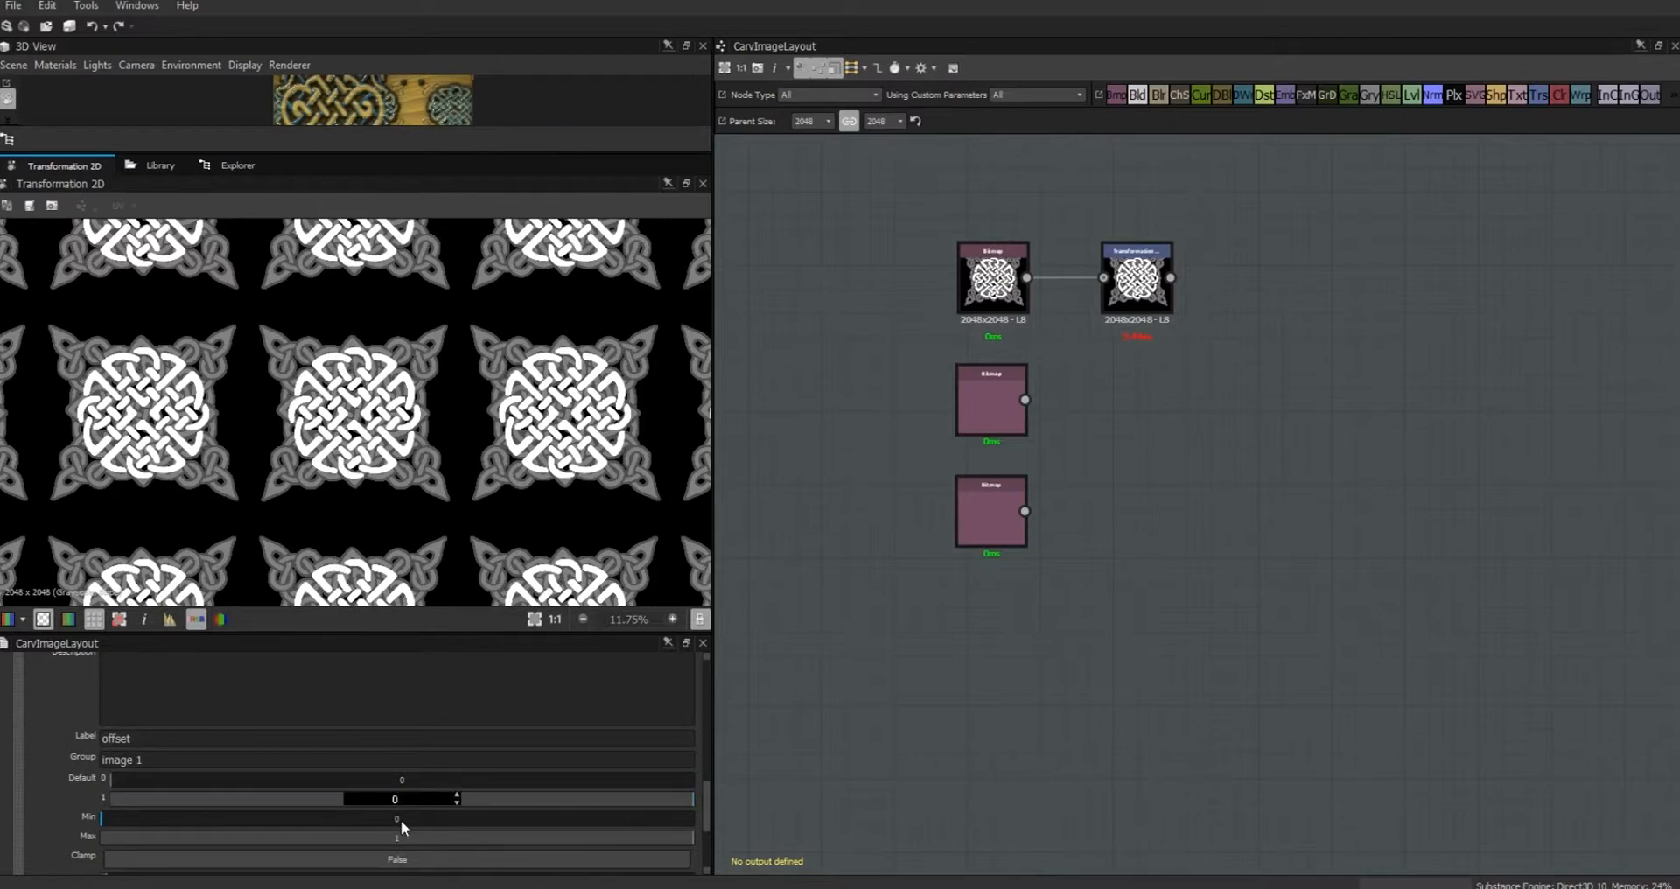
click(398, 818)
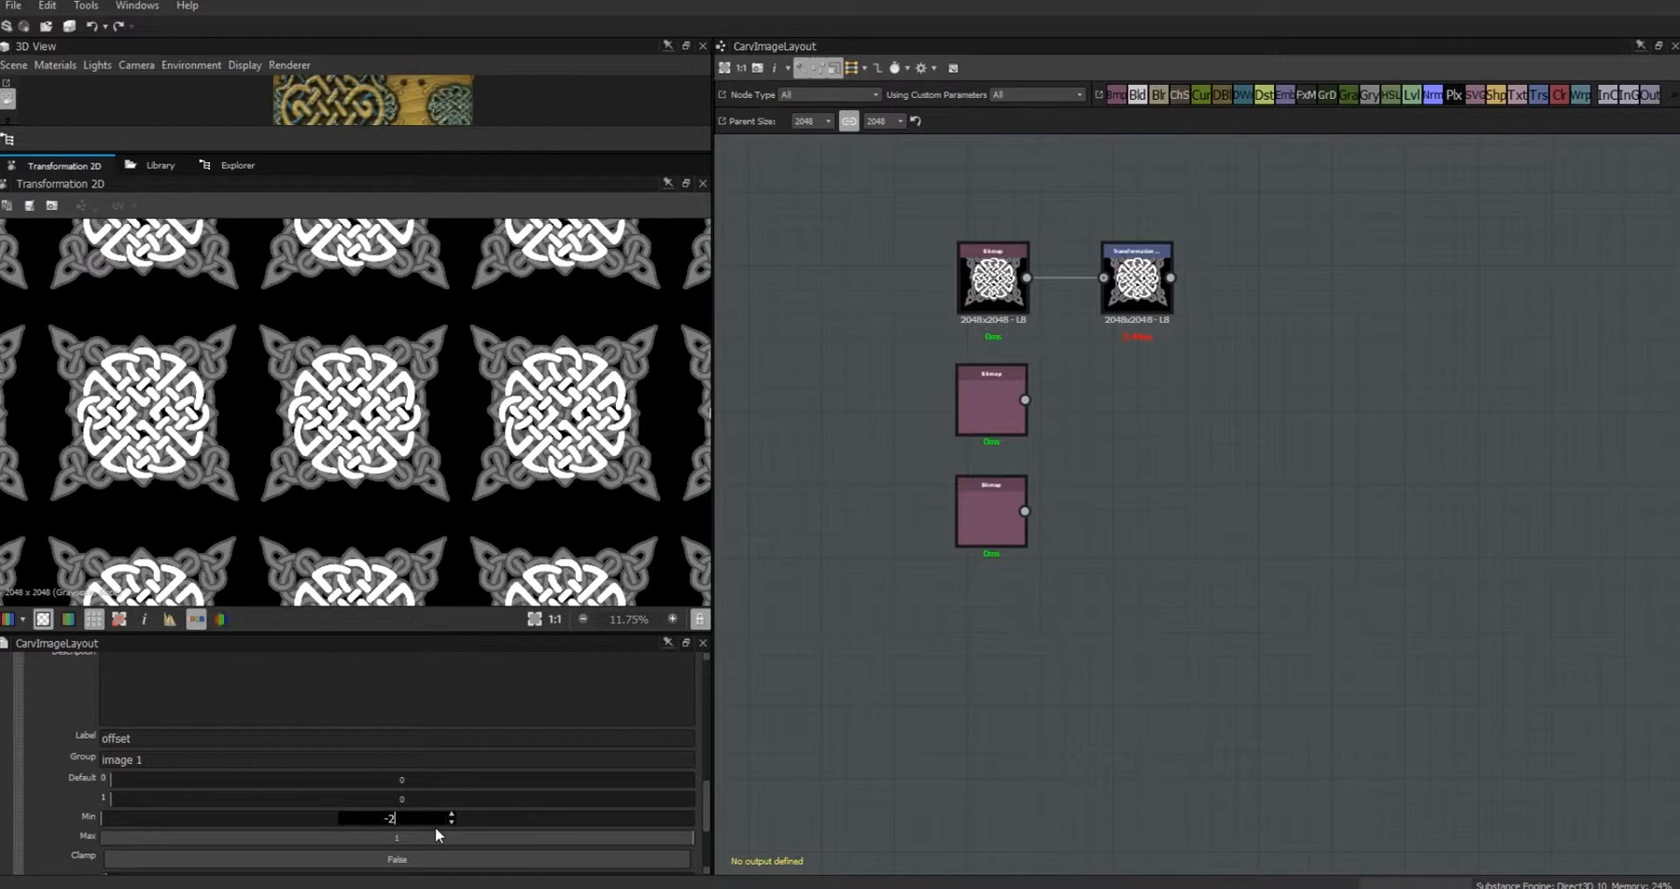
click(397, 836)
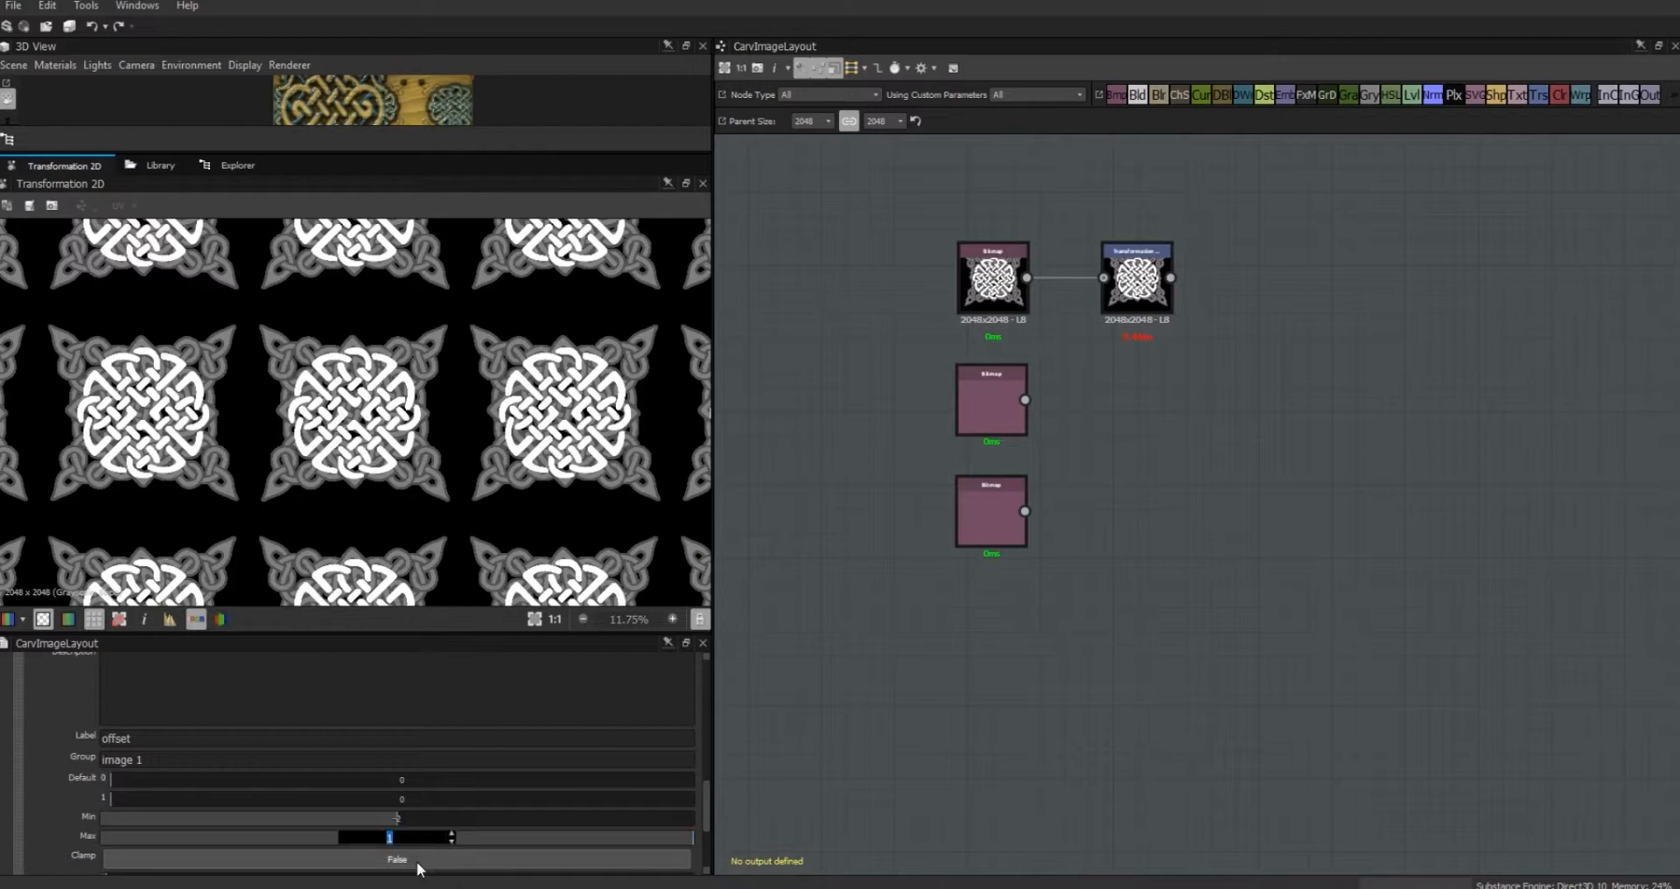
text(2)
Step: Rename the offset parameter's two component labels to panX and panY
drag(706, 812, 707, 837)
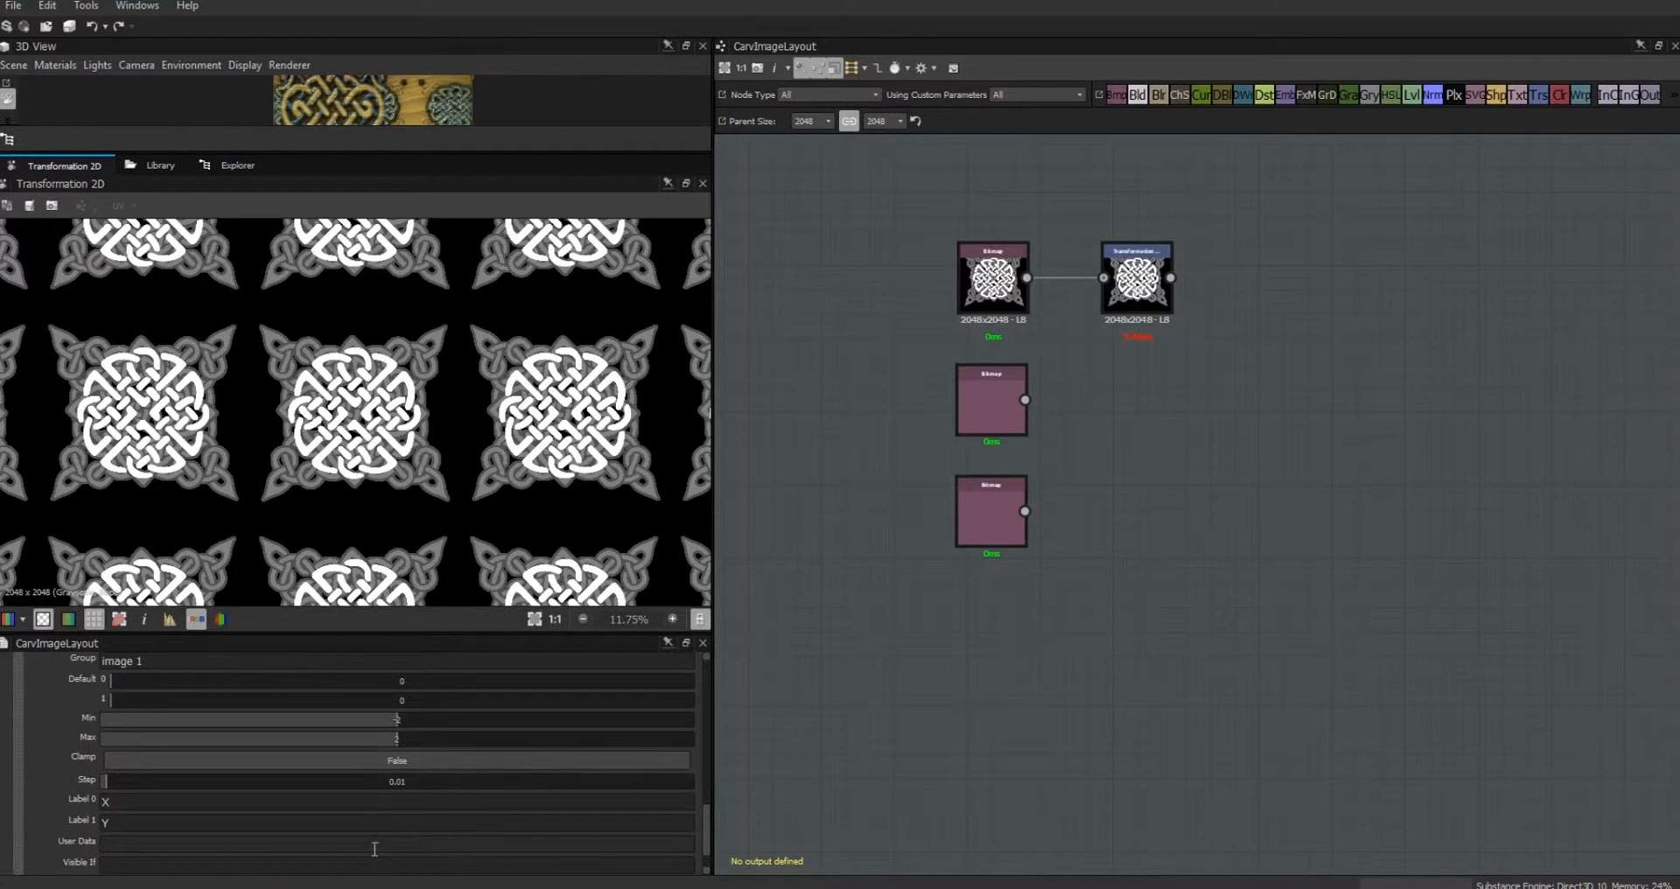
click(103, 798)
text(pan)
click(102, 822)
text(pan)
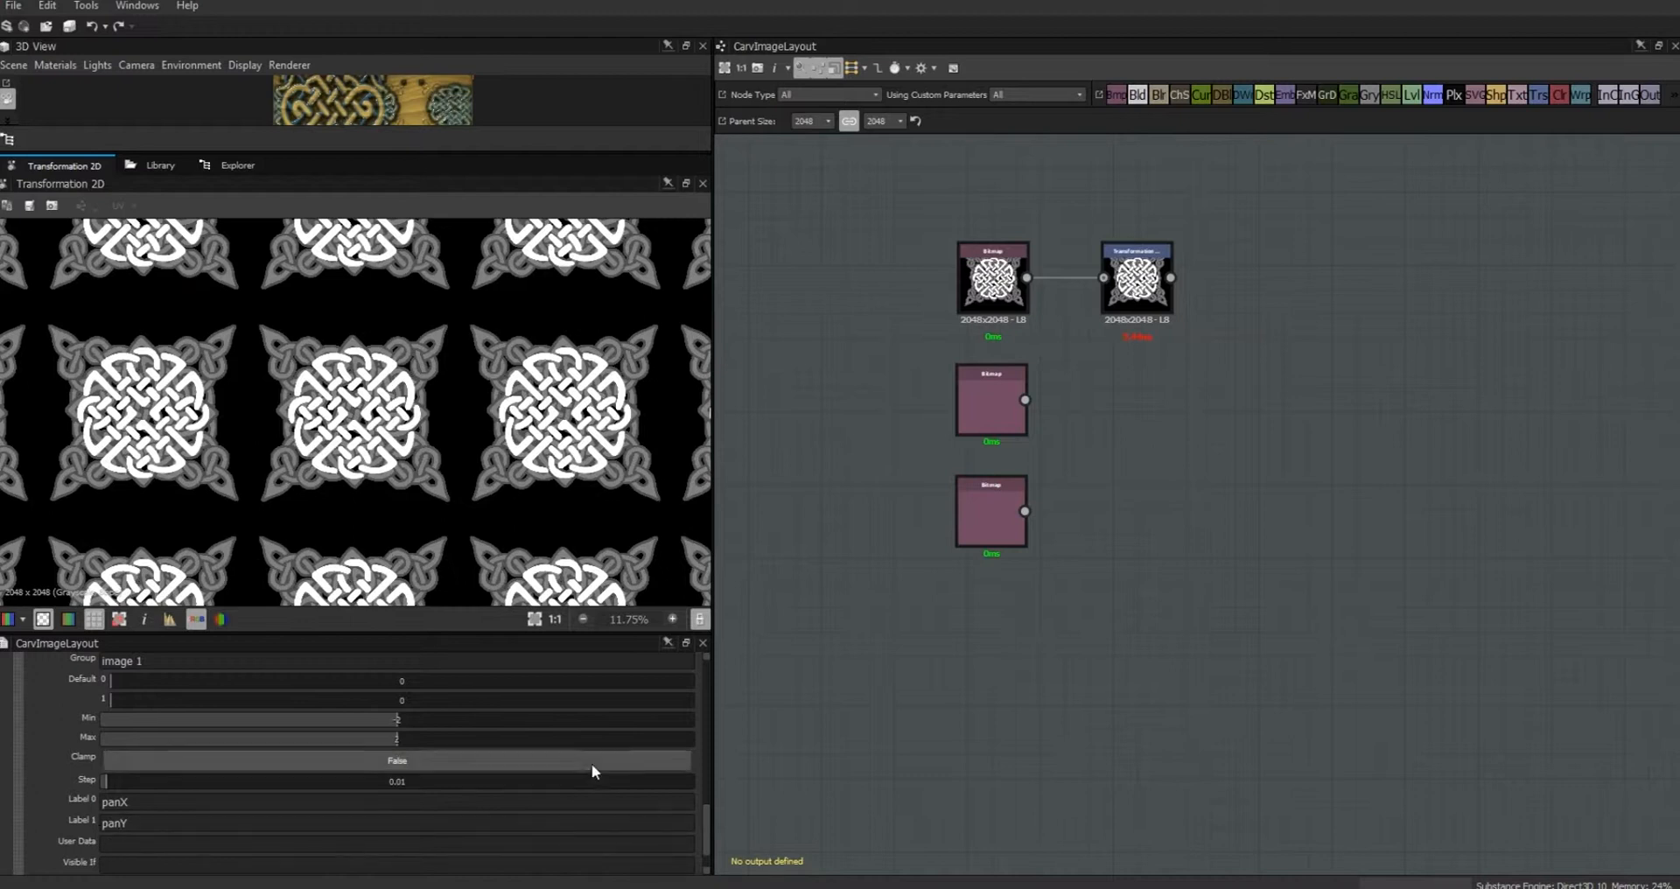
Step: Duplicate the image 1 offset parameter, giving the copy the identifier image_2_offset and the group "image 2"
drag(706, 838, 707, 775)
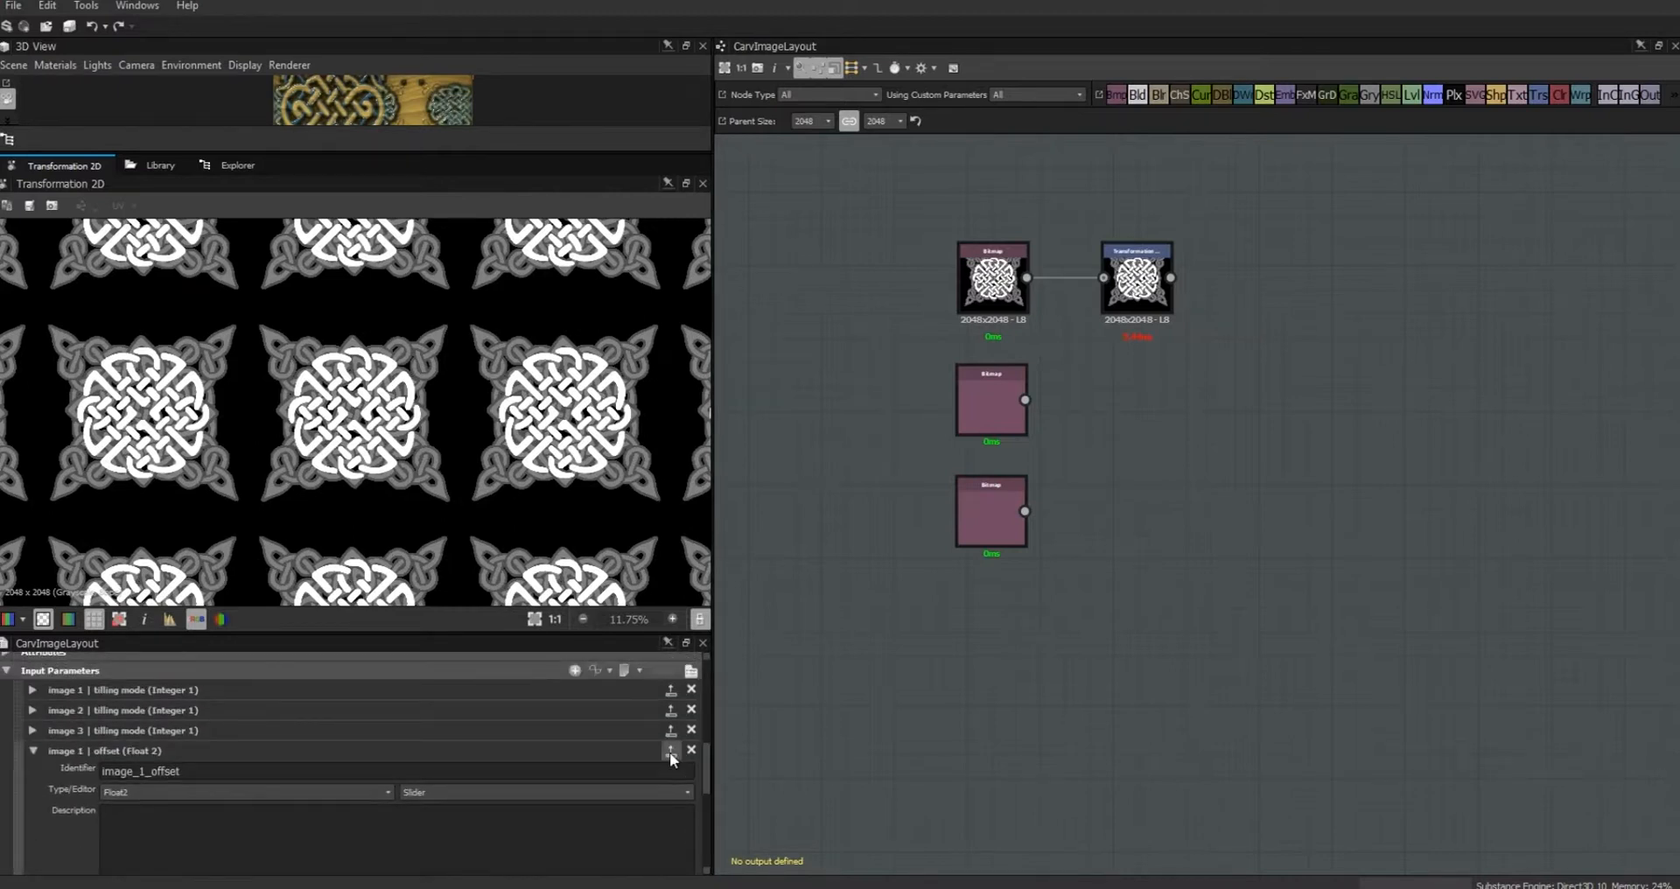
click(610, 670)
click(620, 720)
drag(146, 792, 181, 792)
text(2)
key(BackSpace)
drag(707, 733, 707, 767)
drag(143, 748, 135, 747)
text(2)
Step: Give the third offset parameter the identifier image_3_offset and the group "image 3", and collapse the offset settings
drag(707, 775, 704, 810)
text(3)
drag(139, 749, 181, 749)
key(BackSpace)
drag(706, 808, 717, 753)
text(3)
click(33, 813)
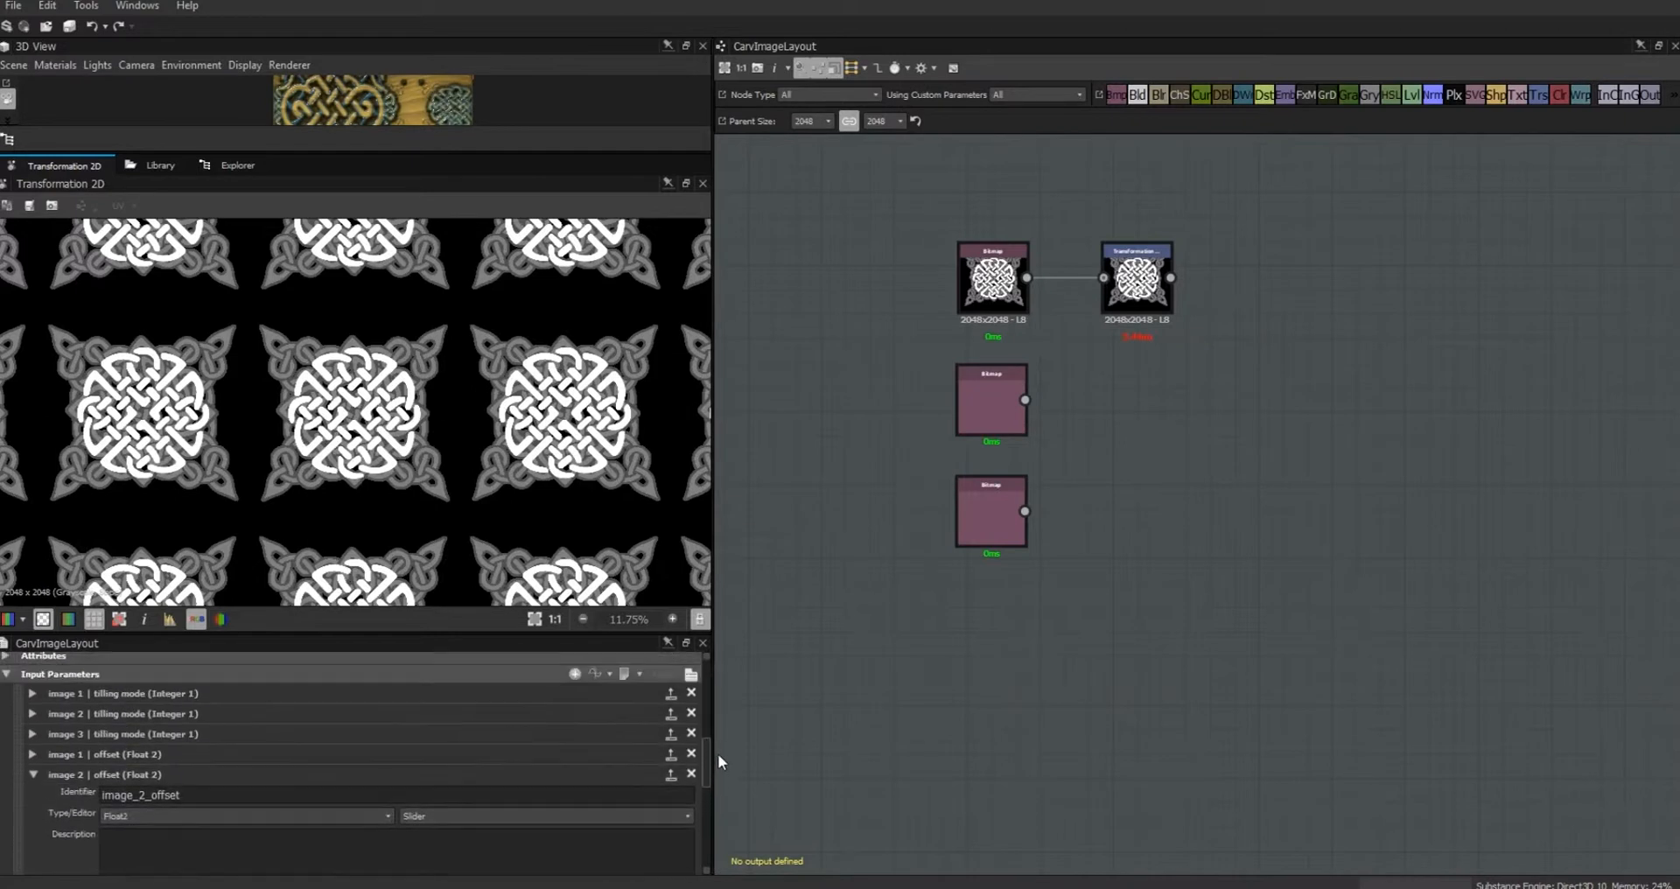
click(32, 774)
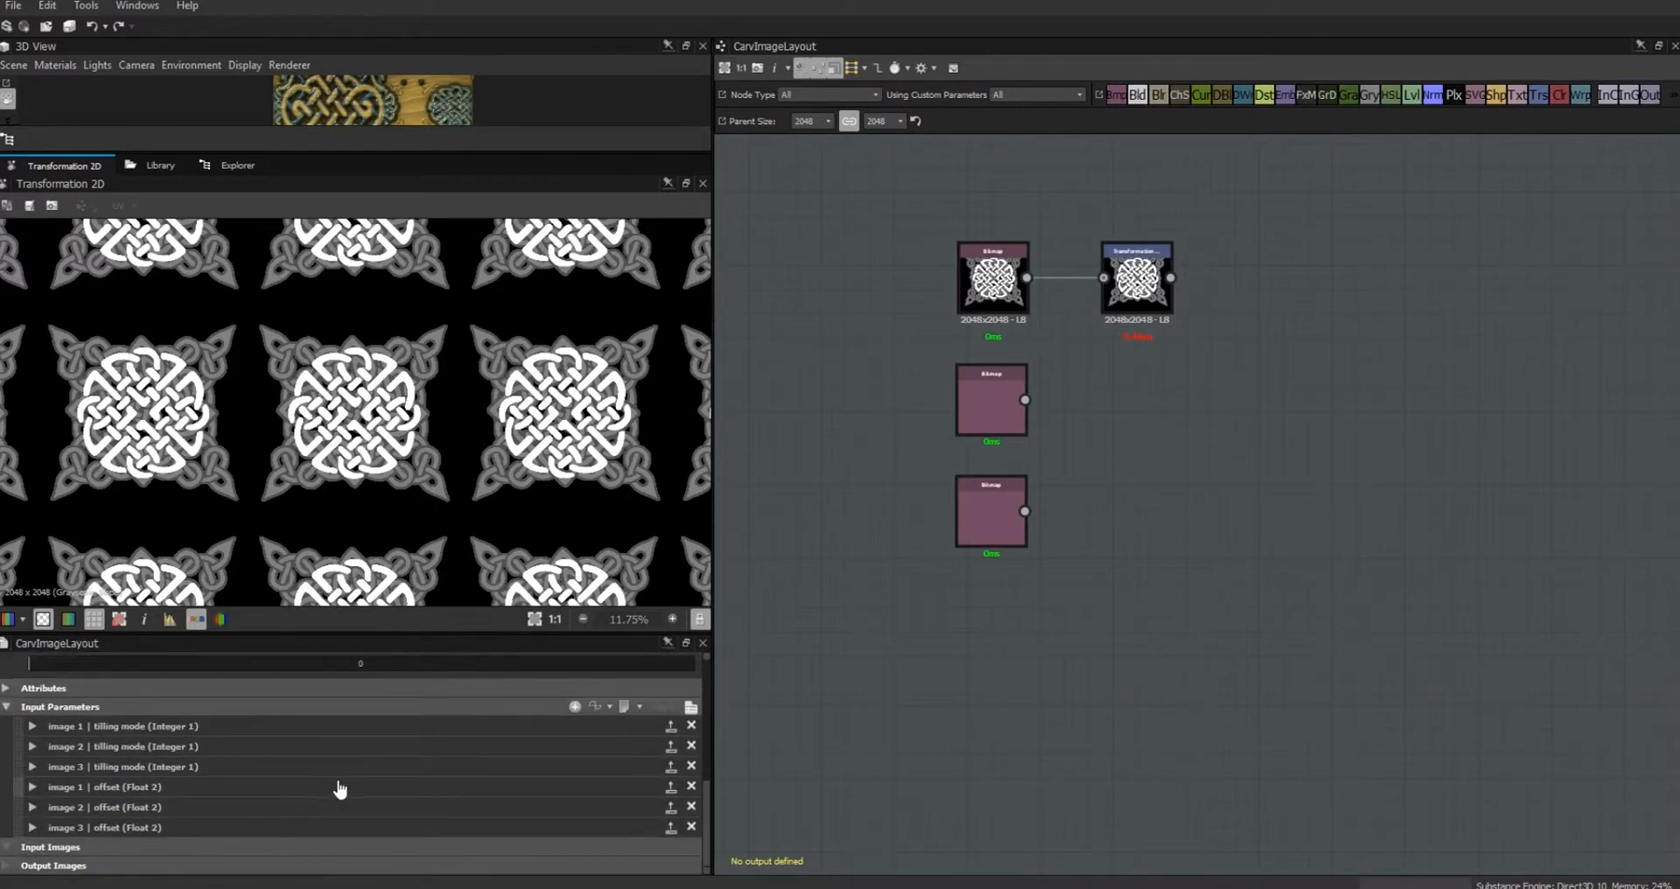
Step: Examine the Transformation 2D node's rotation and stretch settings and compare them with its numeric transform matrix
click(1151, 287)
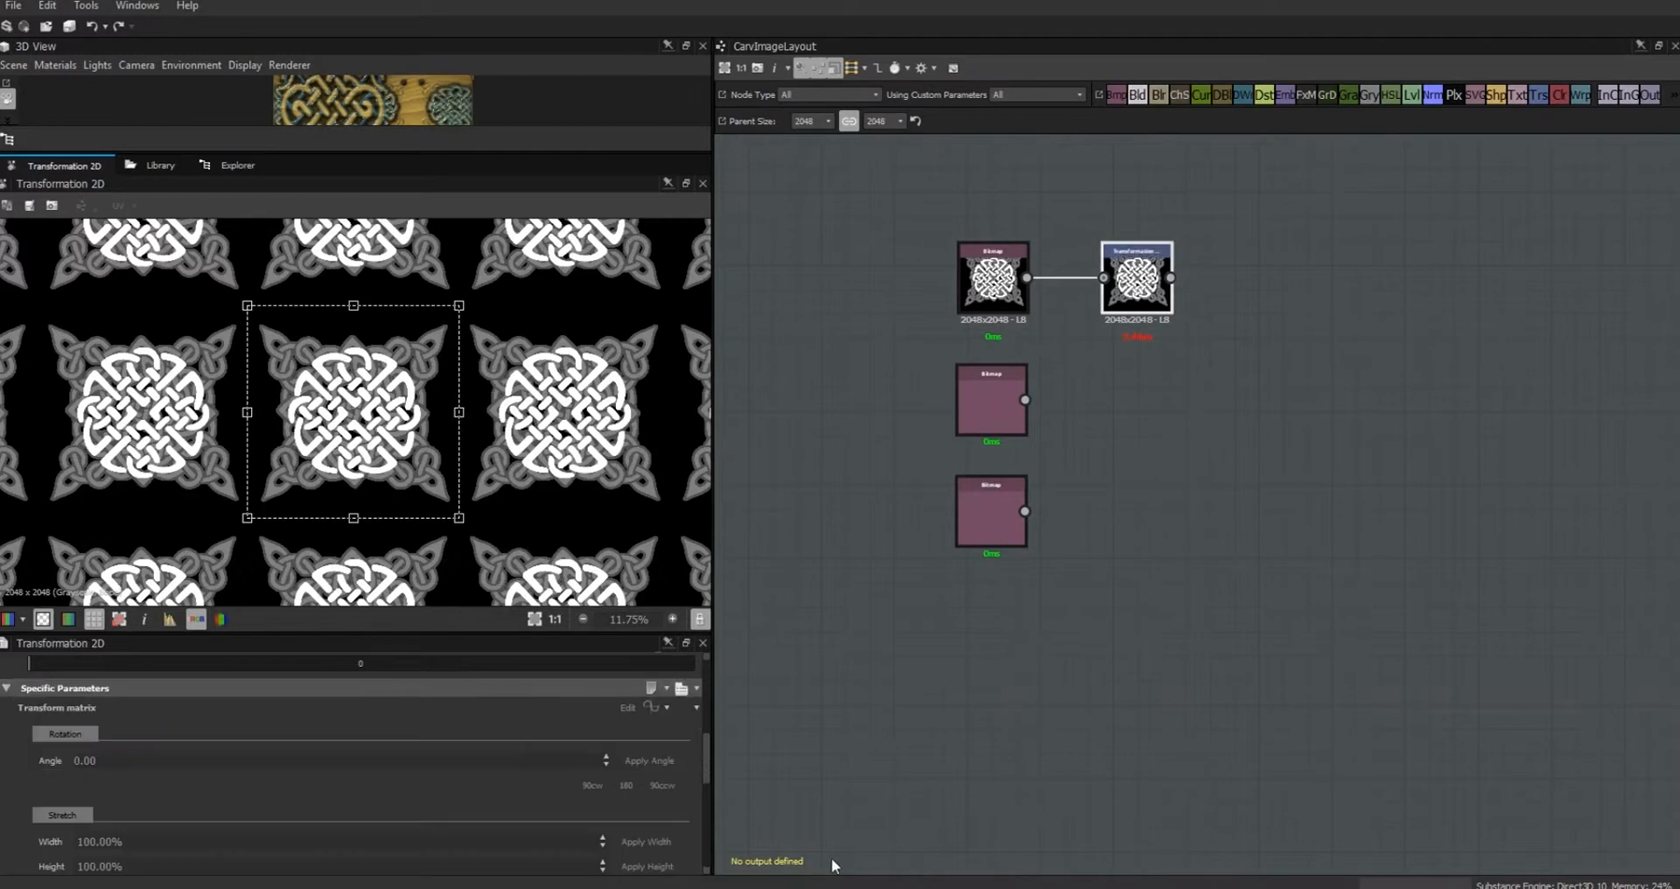
scroll(710, 761, down, 1)
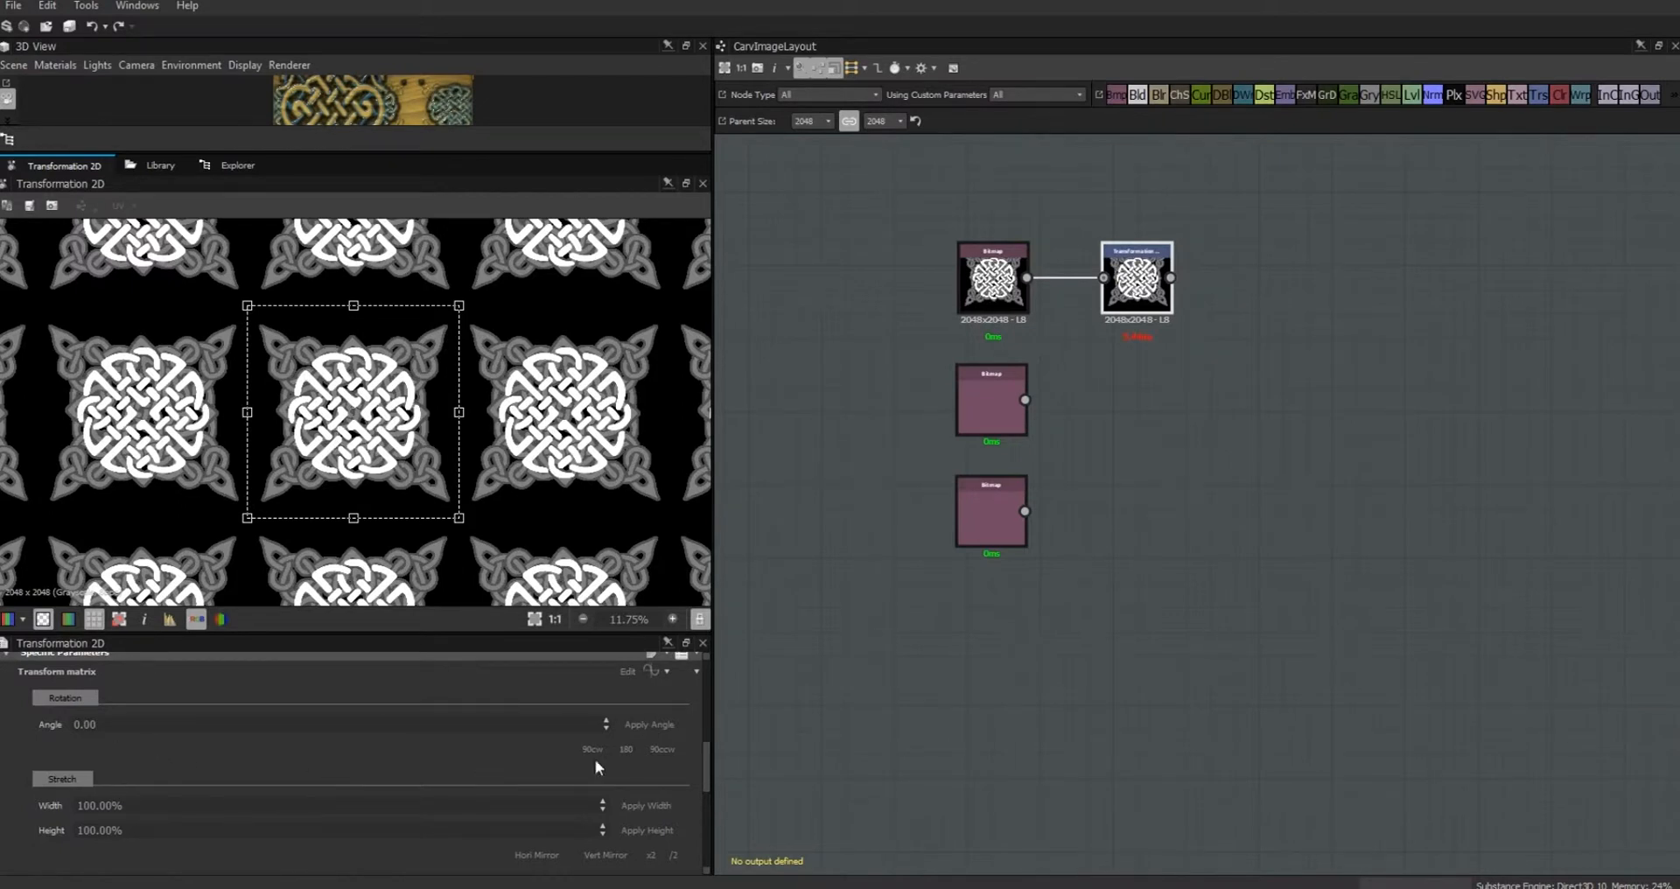
drag(707, 773, 705, 779)
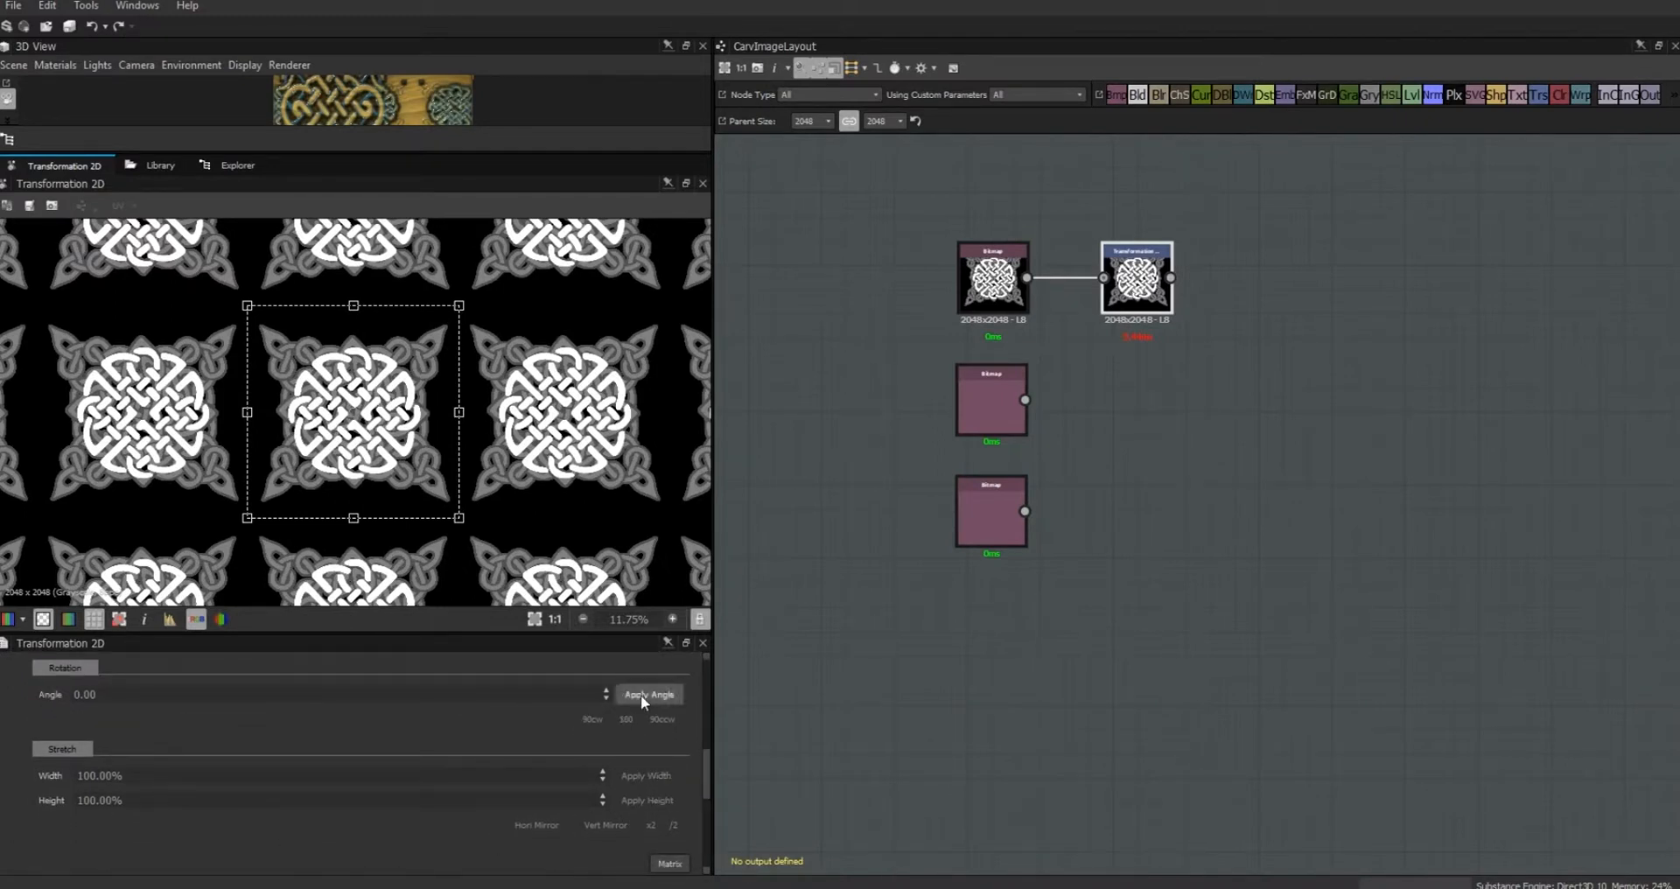
drag(709, 760, 707, 752)
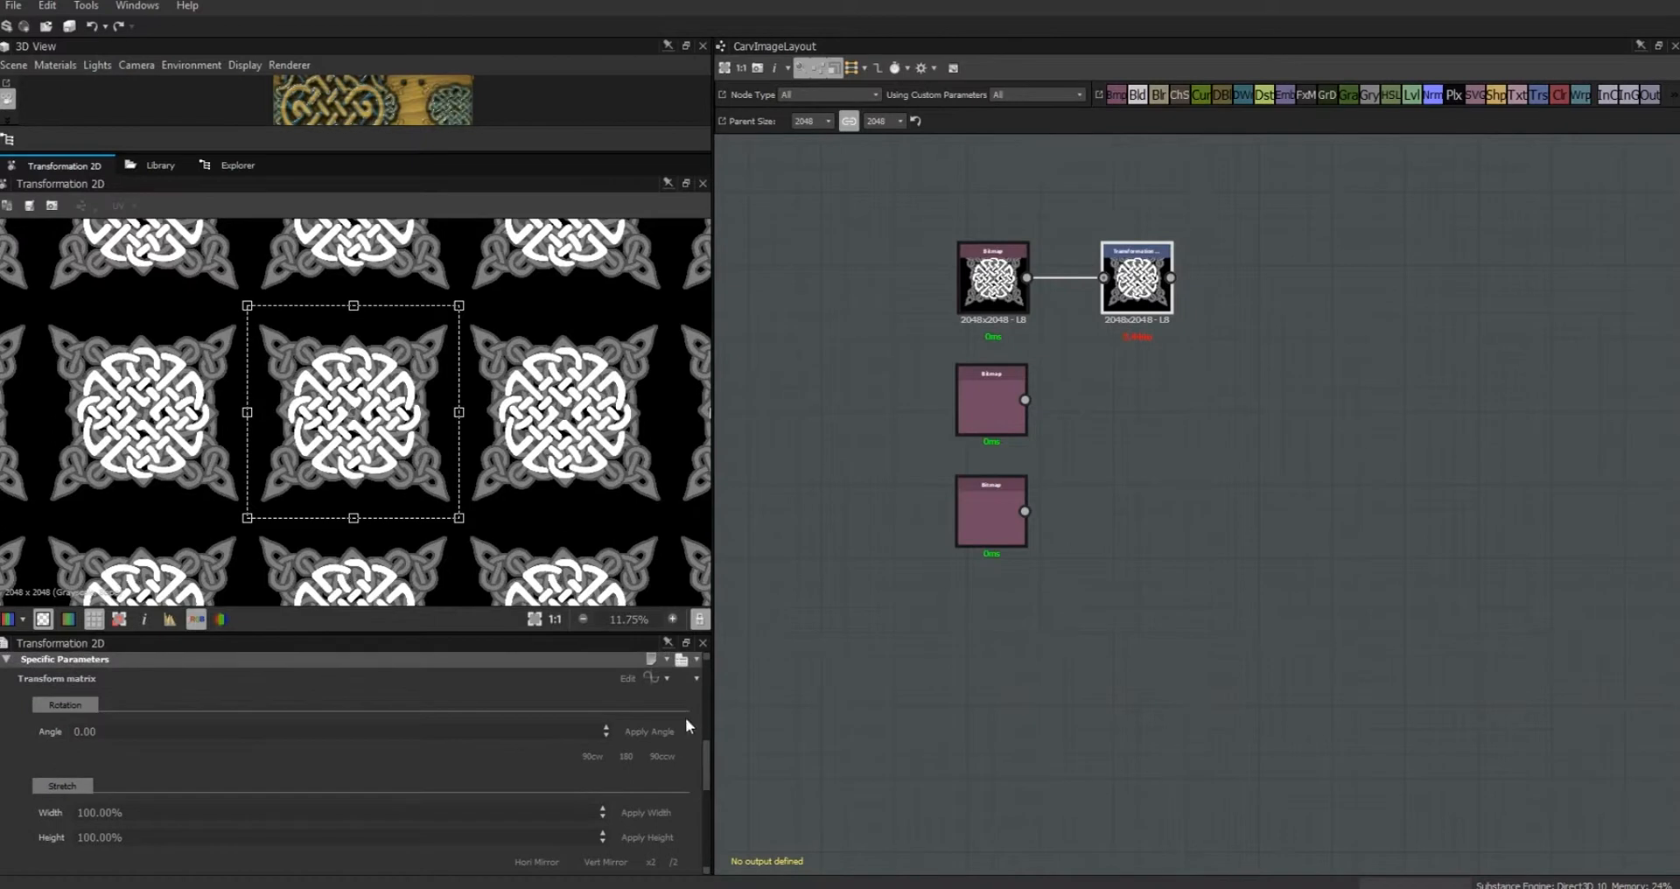
click(655, 677)
click(770, 780)
mouse_move(707, 764)
mouse_down()
mouse_move(663, 824)
mouse_move(707, 798)
mouse_move(709, 770)
mouse_up()
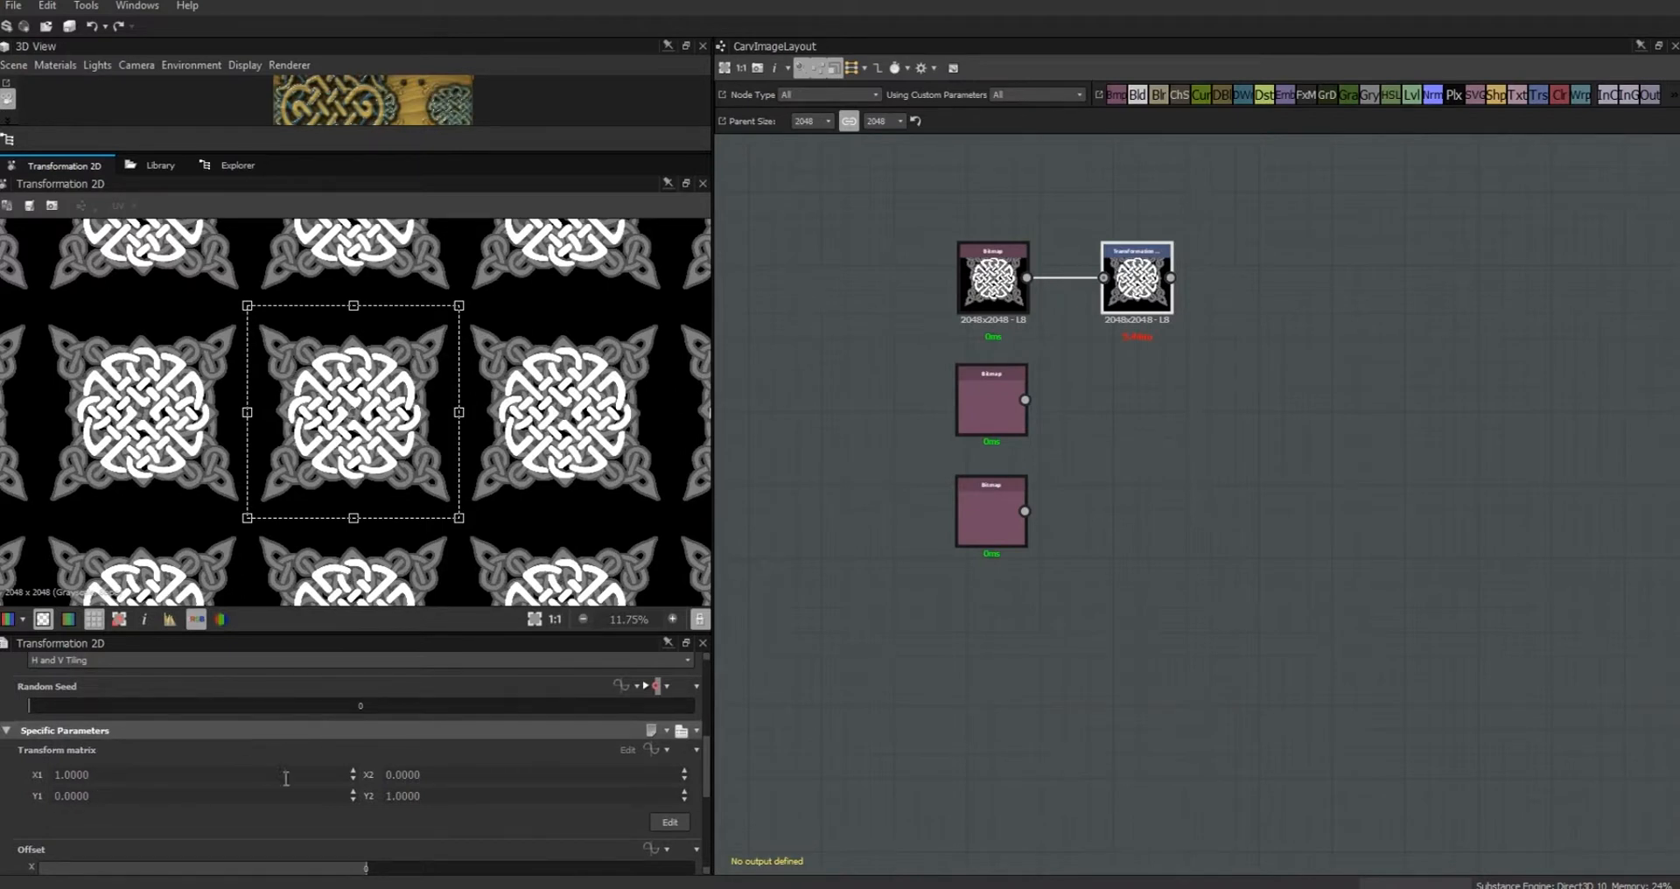
click(669, 822)
mouse_move(706, 759)
mouse_down()
mouse_move(707, 785)
mouse_move(707, 762)
mouse_up()
click(670, 852)
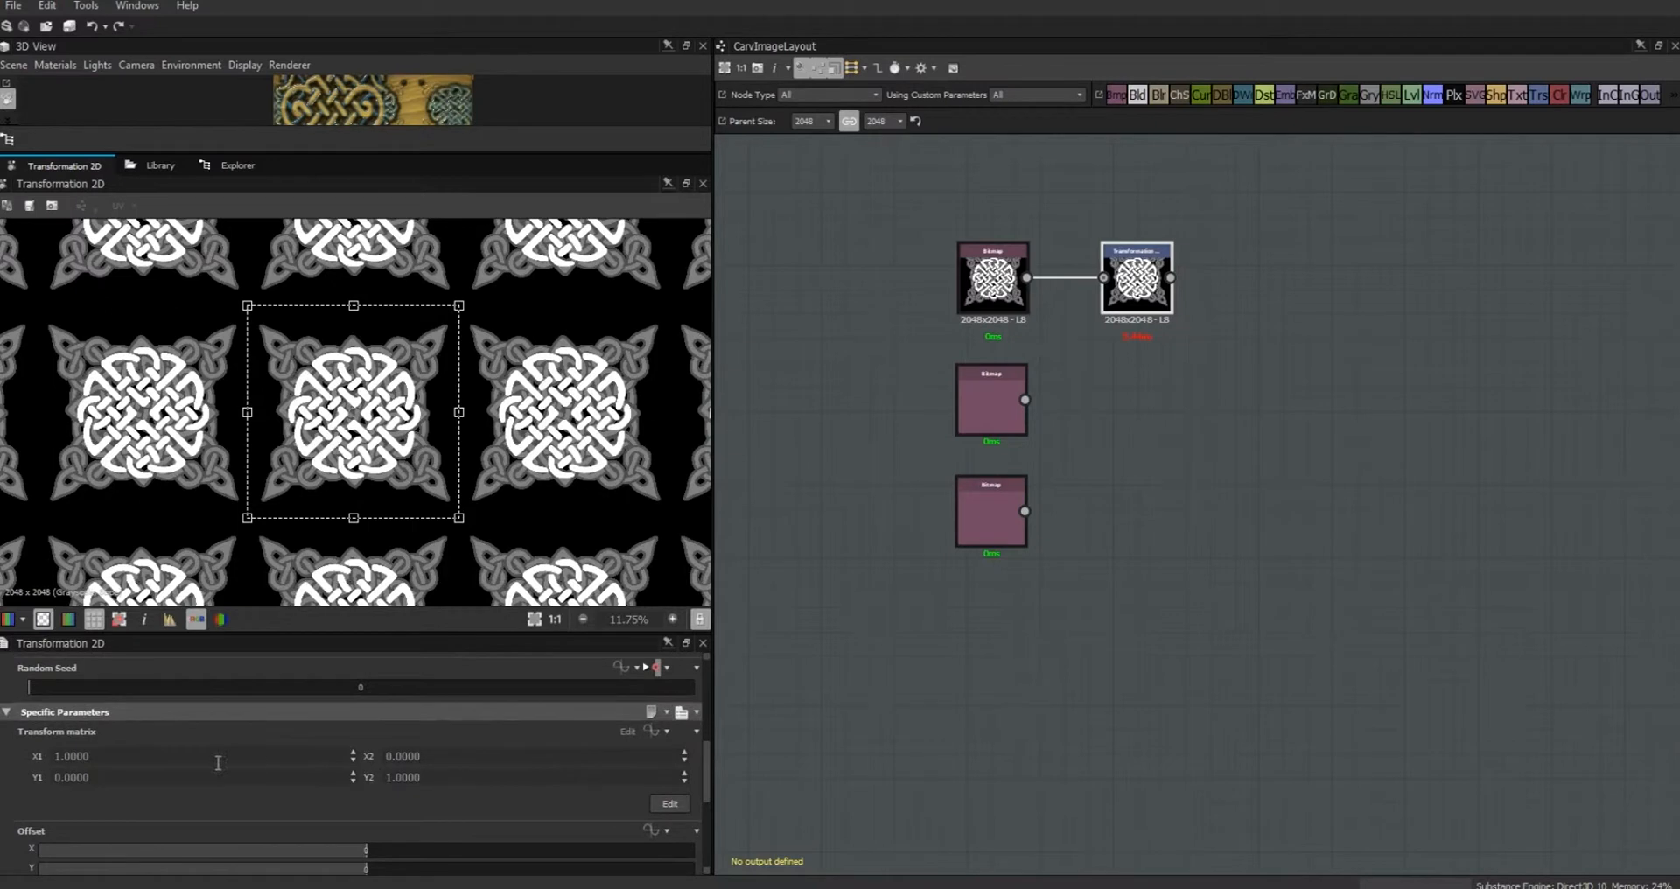
Step: Set the transform matrix's X1 value to 2, try a slight rotation of the image frame and undo it
double_click(88, 756)
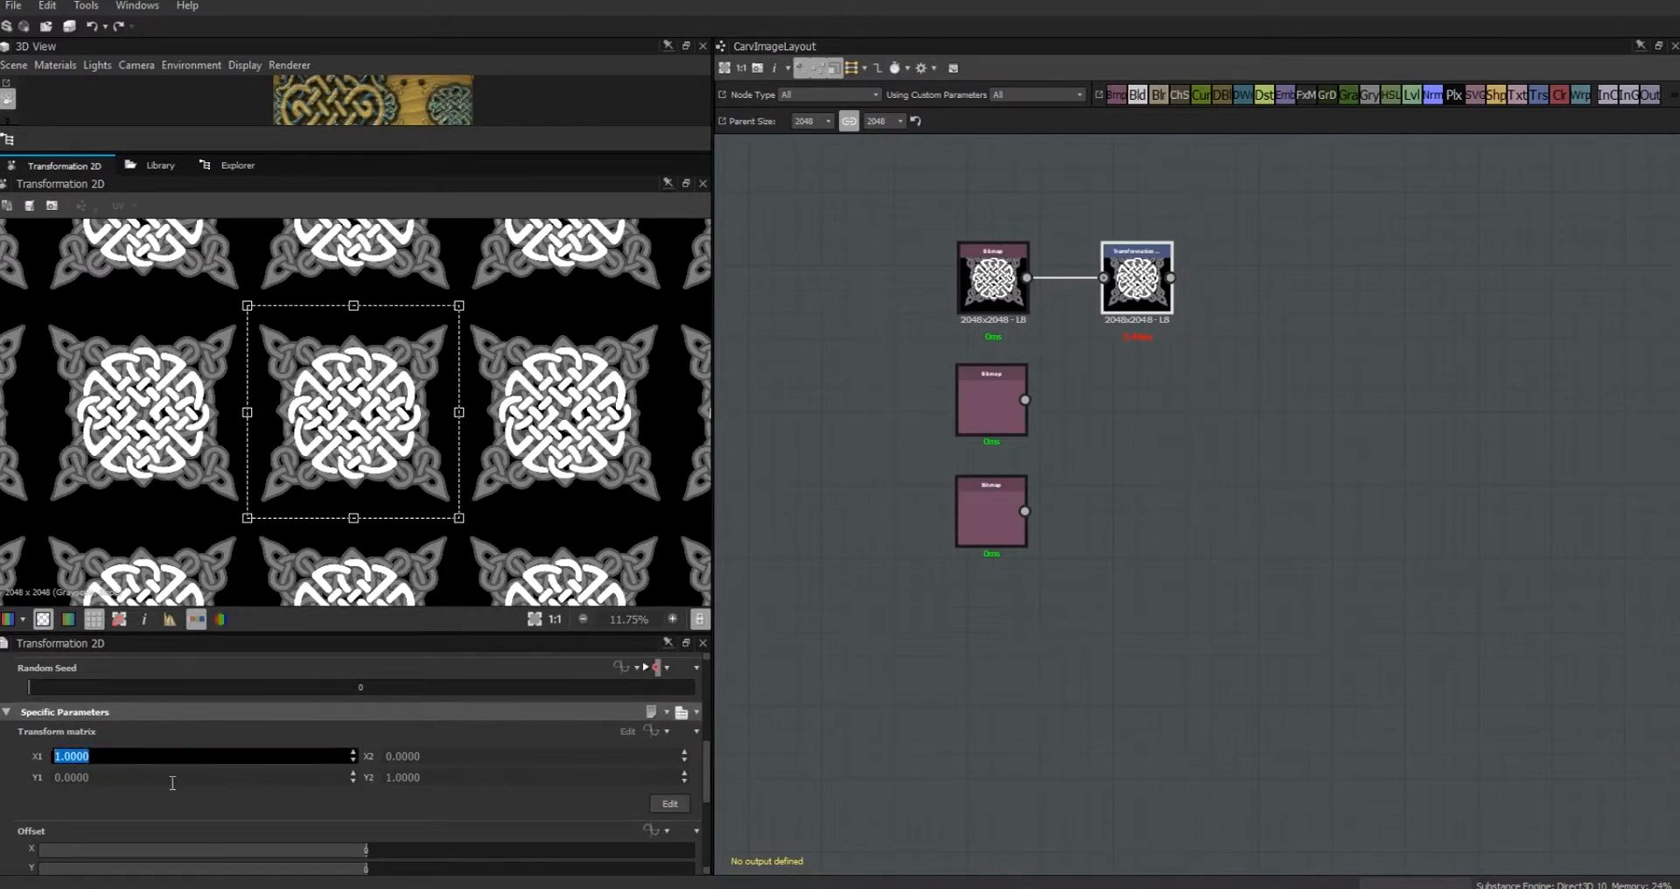
text(2)
click(437, 778)
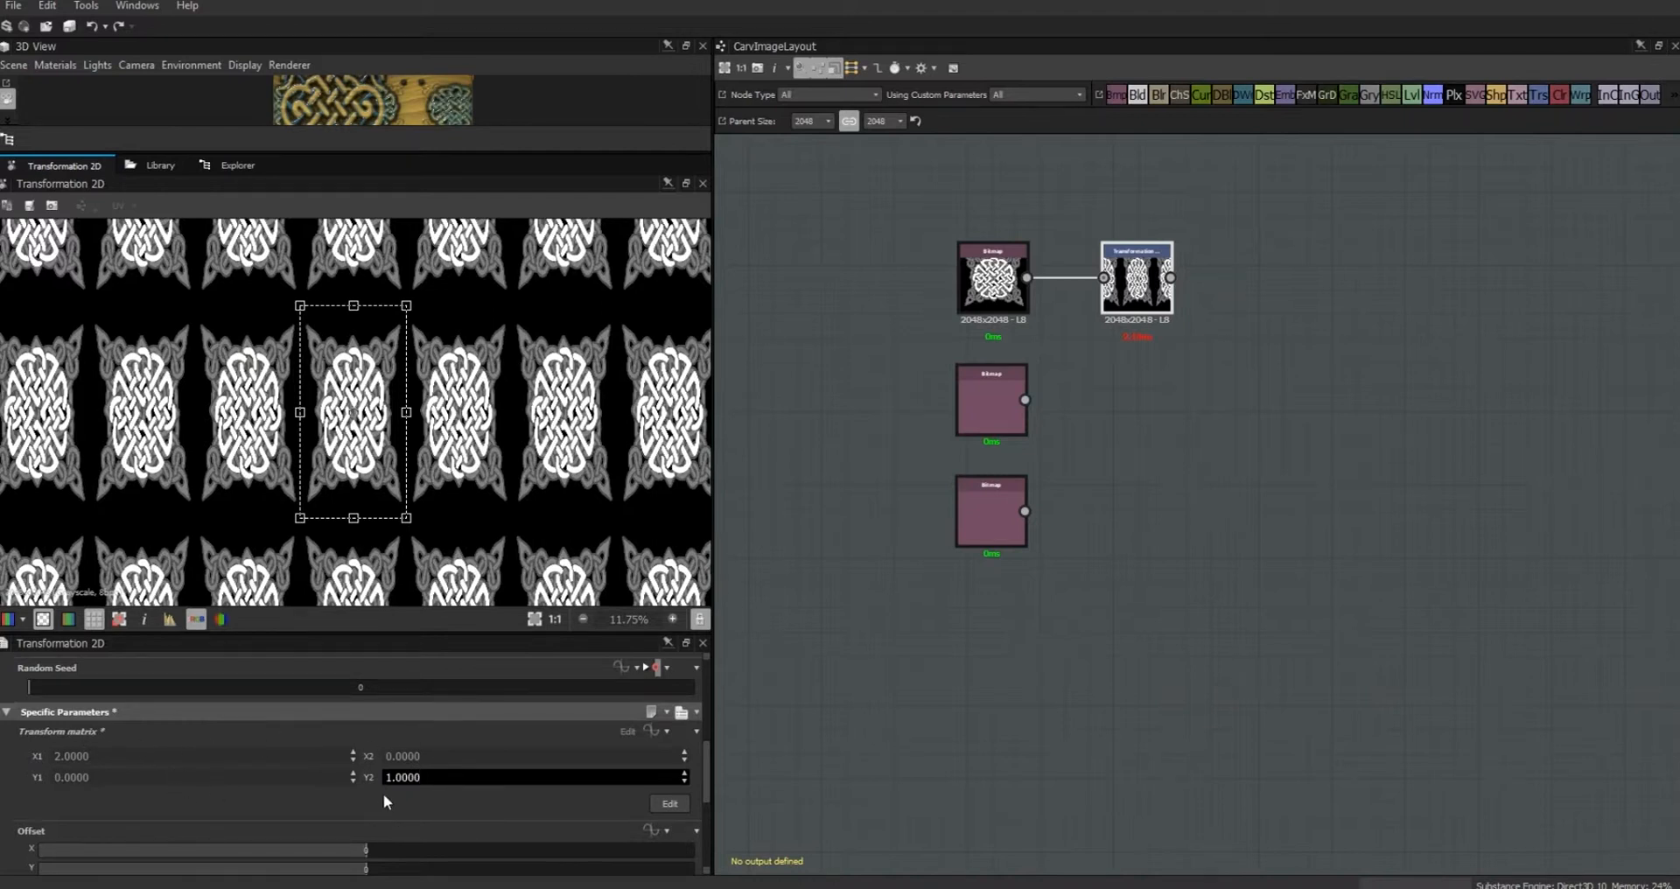
mouse_move(417, 292)
mouse_down()
mouse_move(486, 378)
mouse_move(433, 297)
mouse_move(363, 271)
mouse_move(410, 310)
mouse_up()
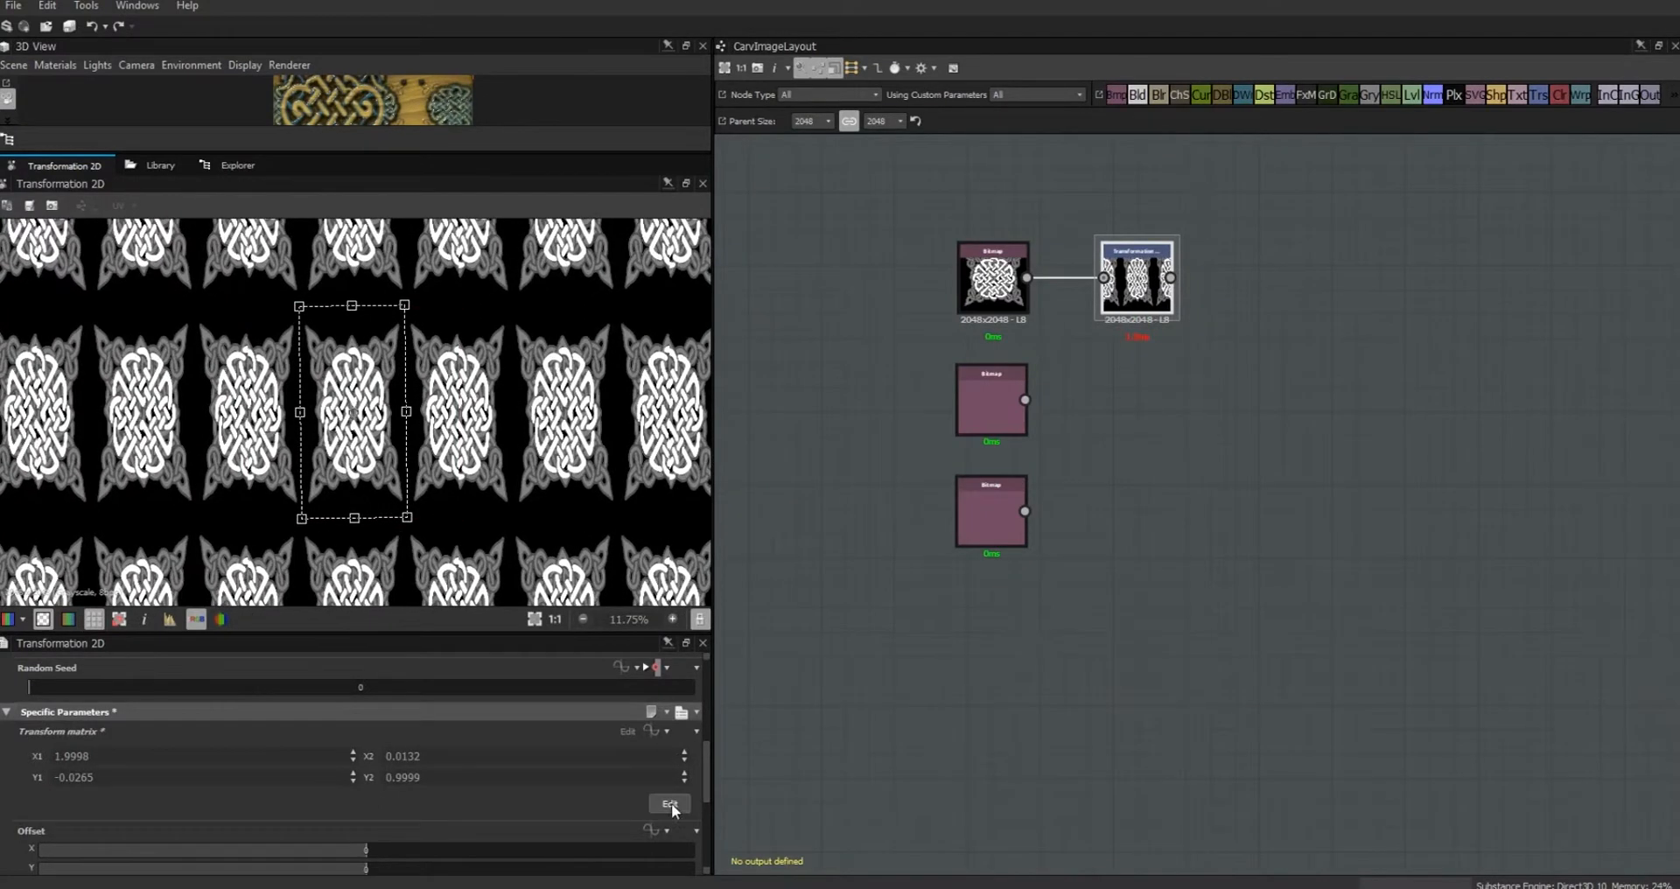
key(ctrl+z)
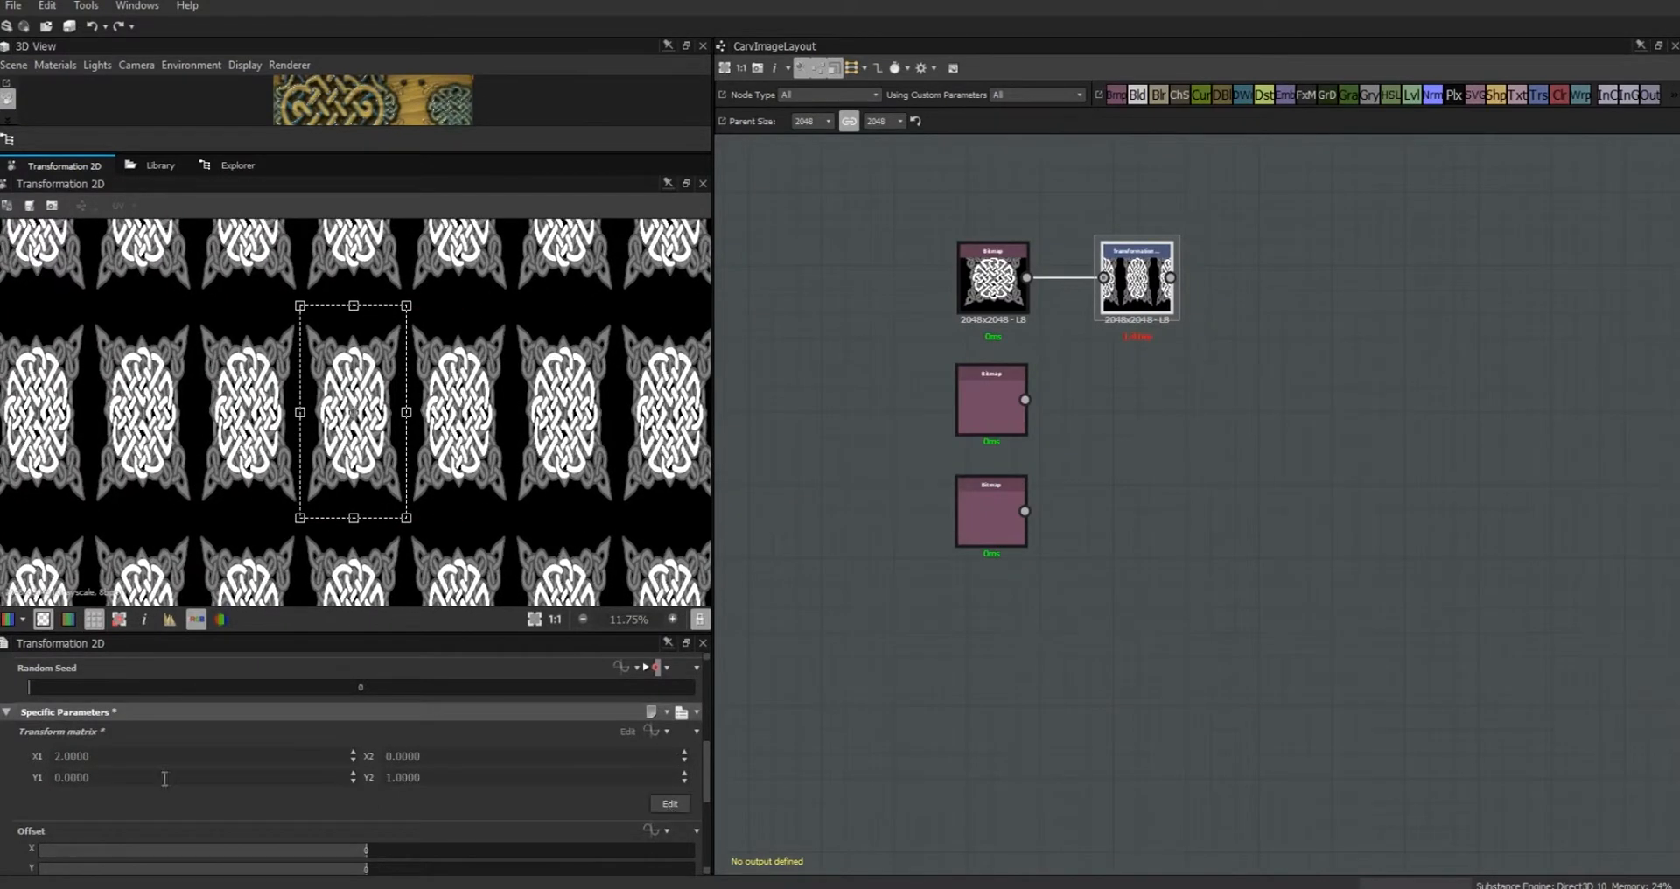
Step: Reset the transform matrix's X1 value to 1
drag(124, 758, 32, 747)
text(1)
key(Return)
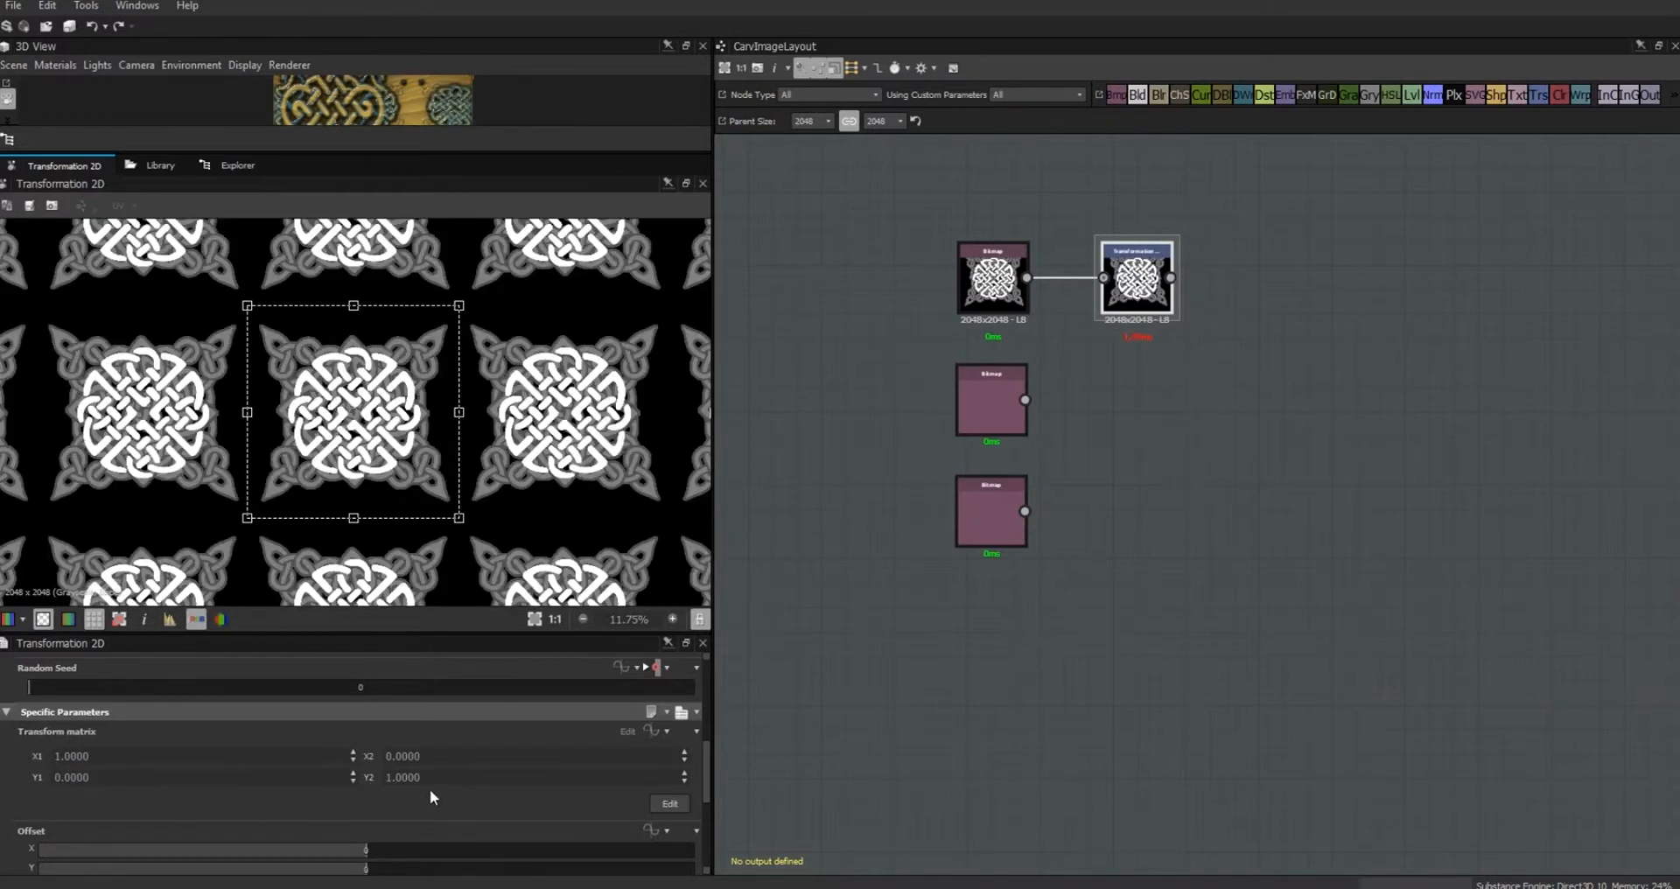
Step: Set the Transformation 2D node's X1 matrix value to 2 to halve the pattern's width
double_click(119, 757)
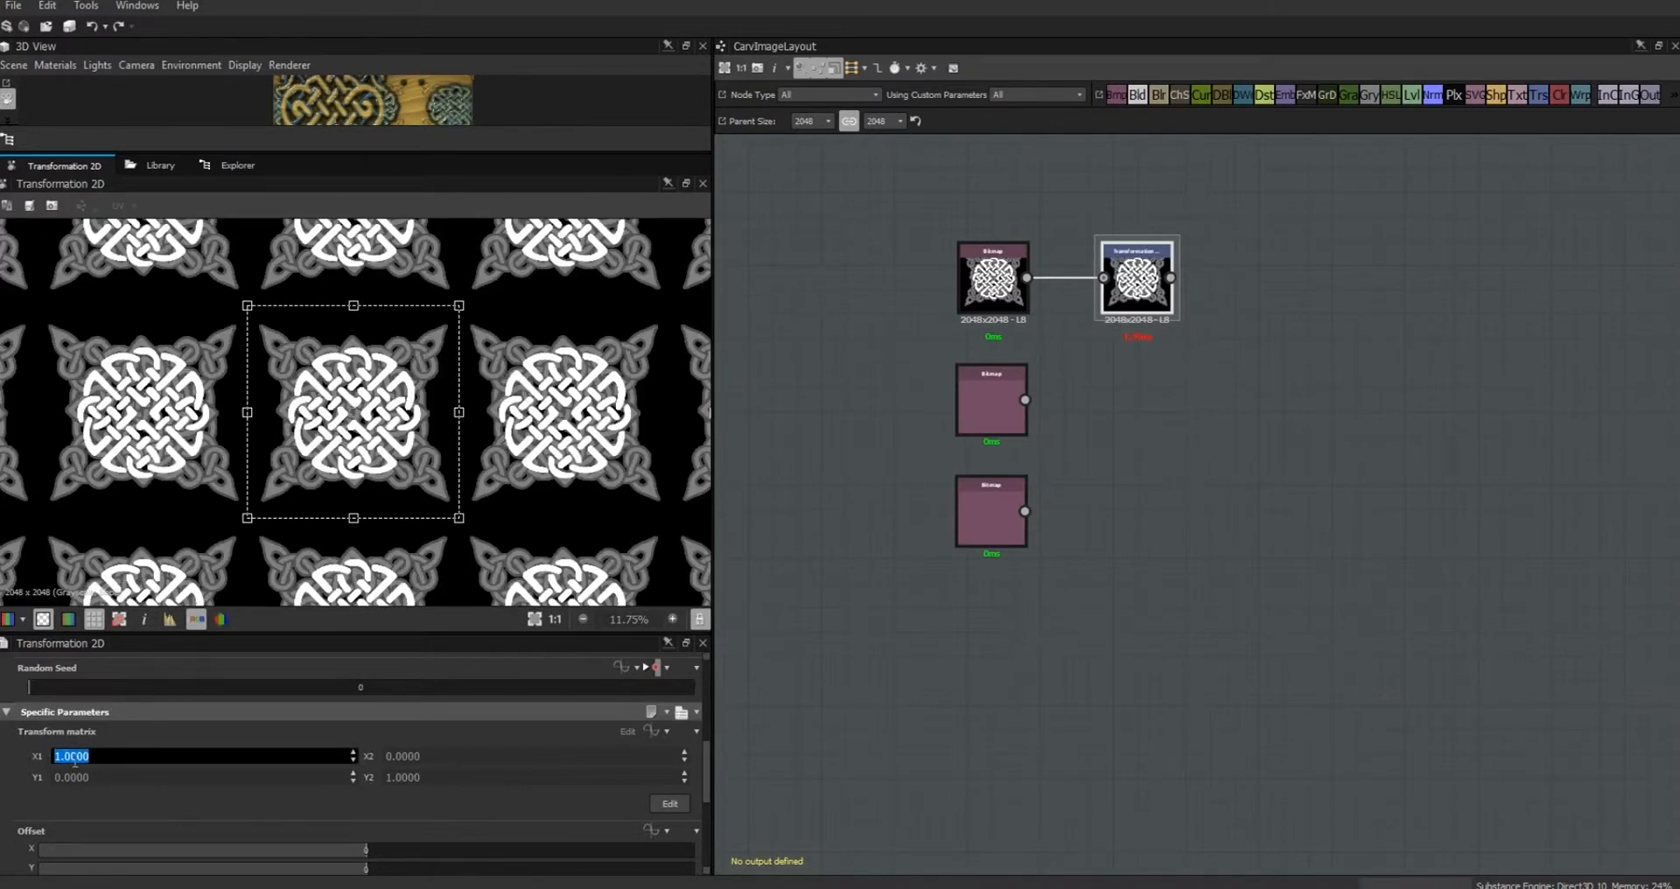
text(2)
key(Return)
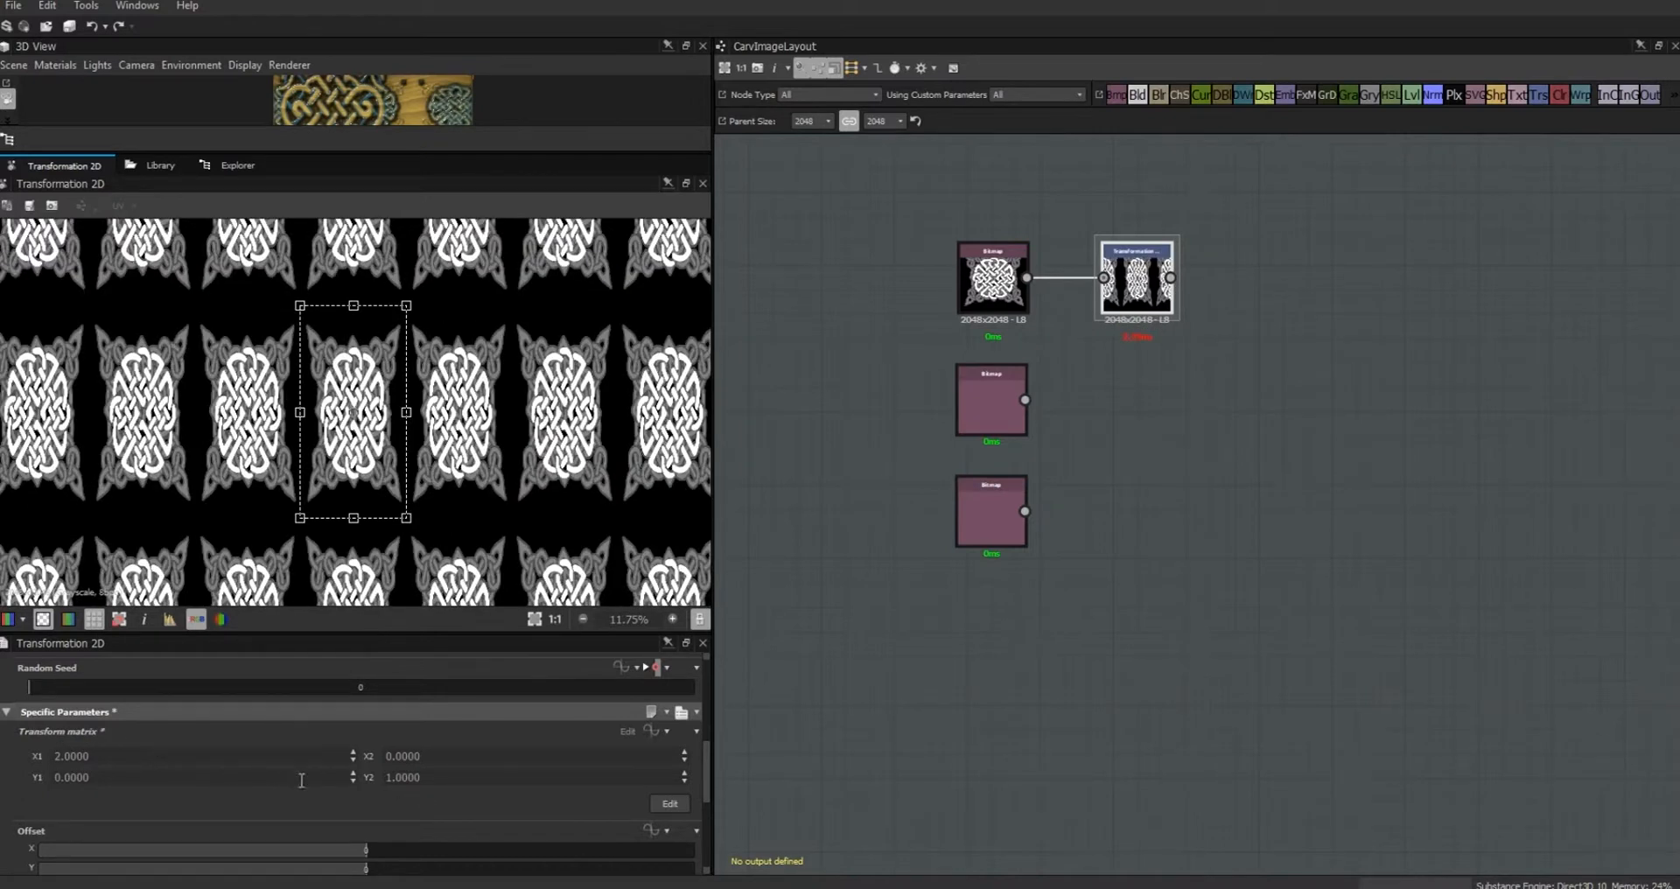
Step: Try a Y2 value of 2 in the Transformation 2D matrix and reset Y2 to 1
double_click(377, 775)
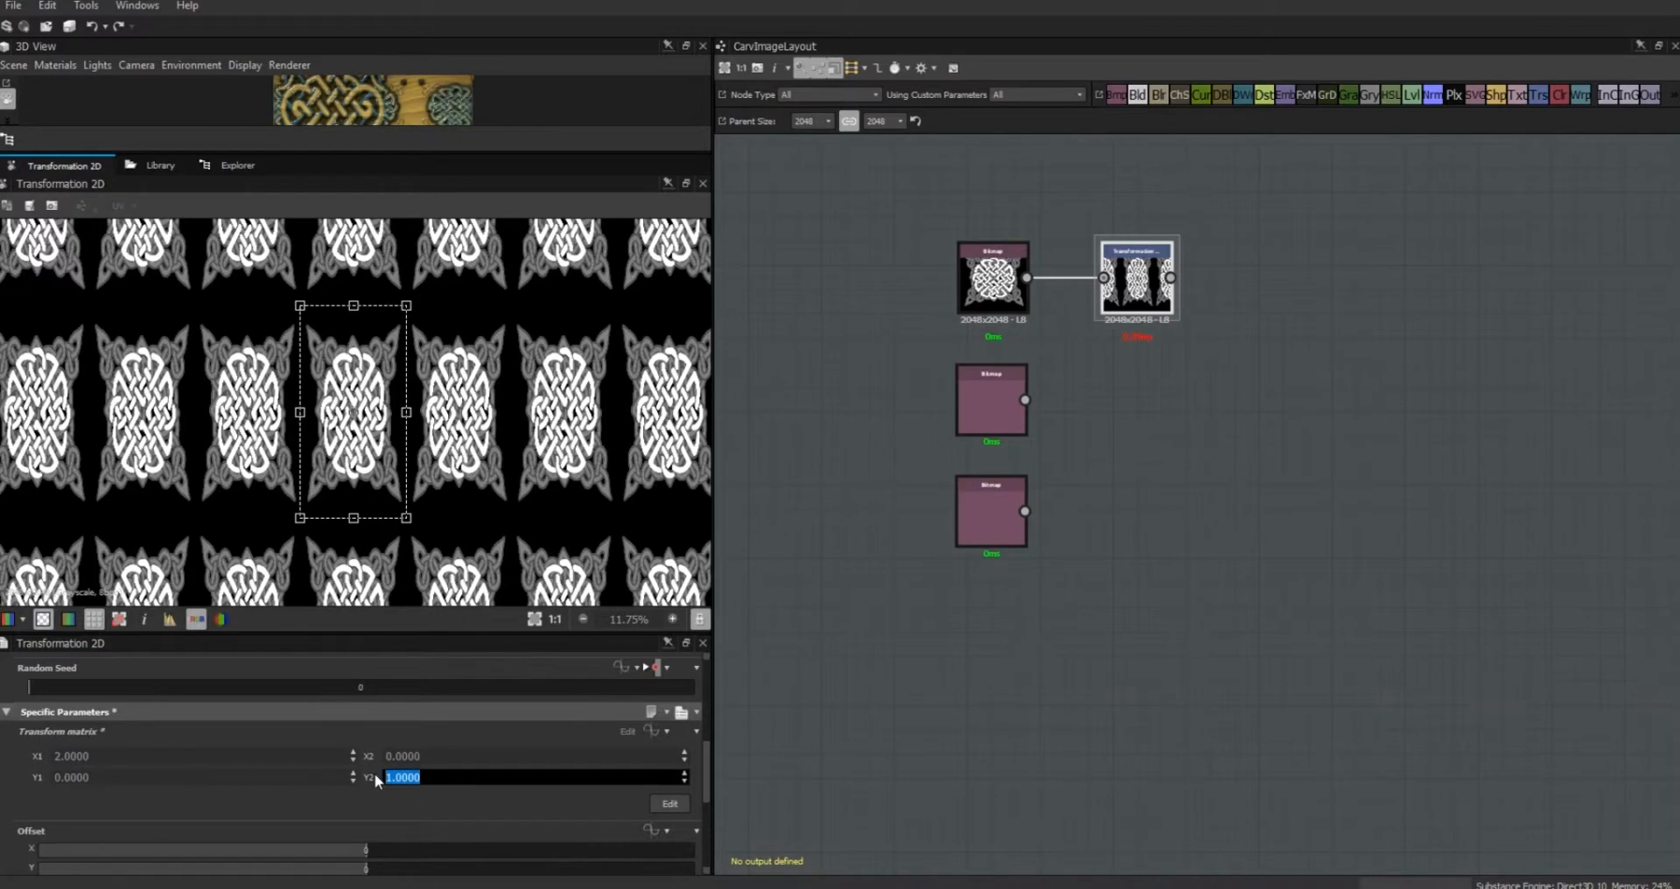
key(Return)
double_click(127, 754)
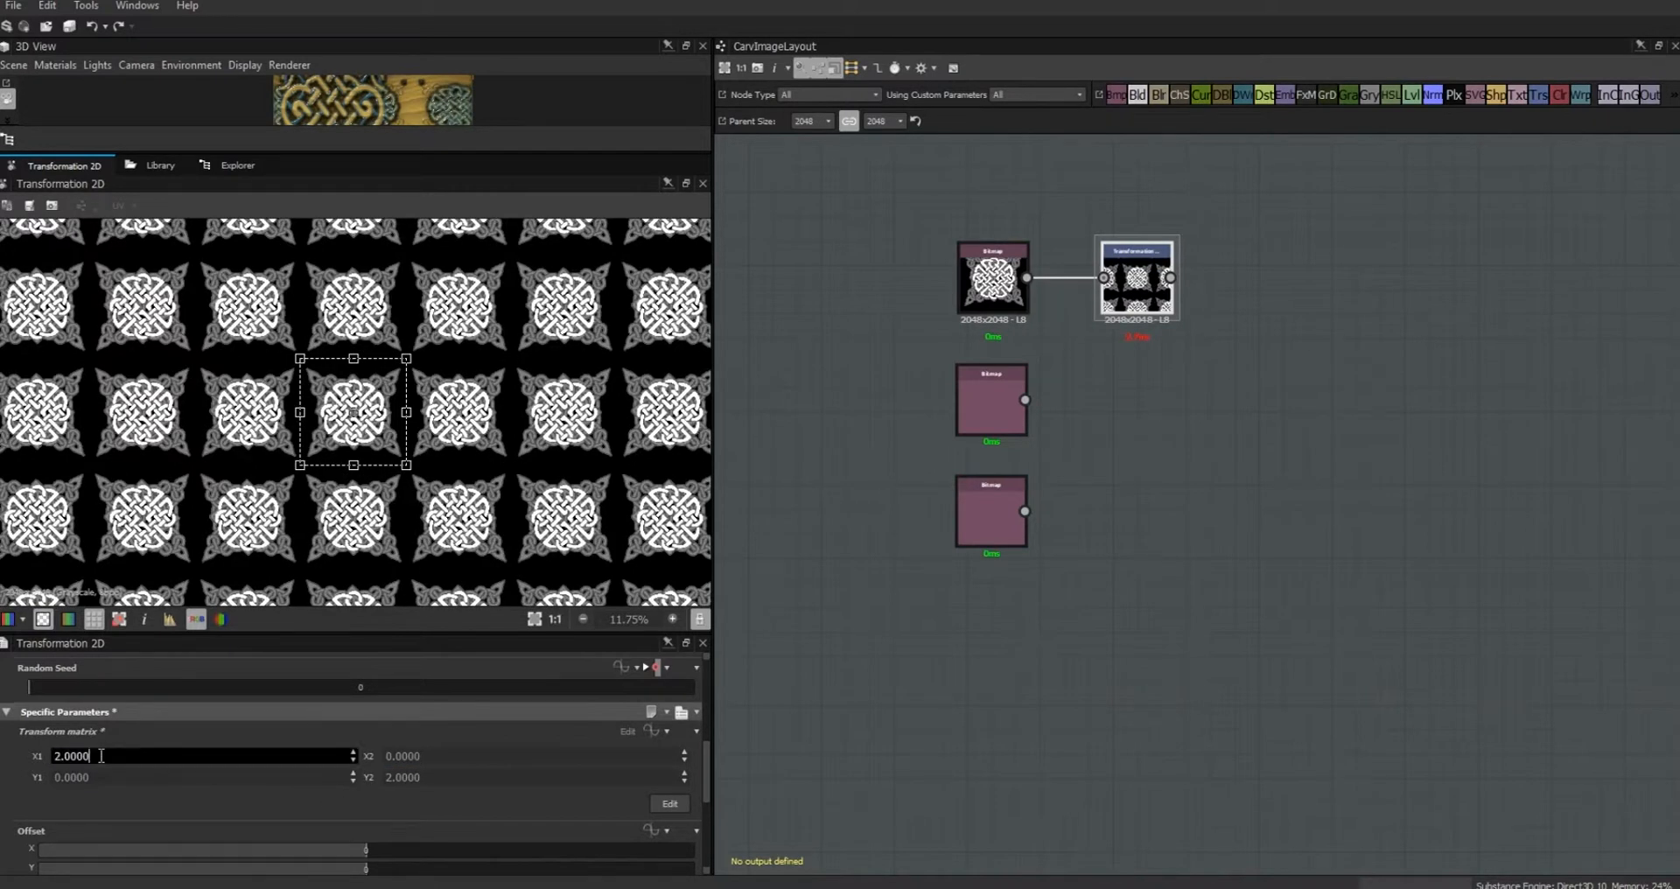
double_click(442, 777)
text(1)
key(Return)
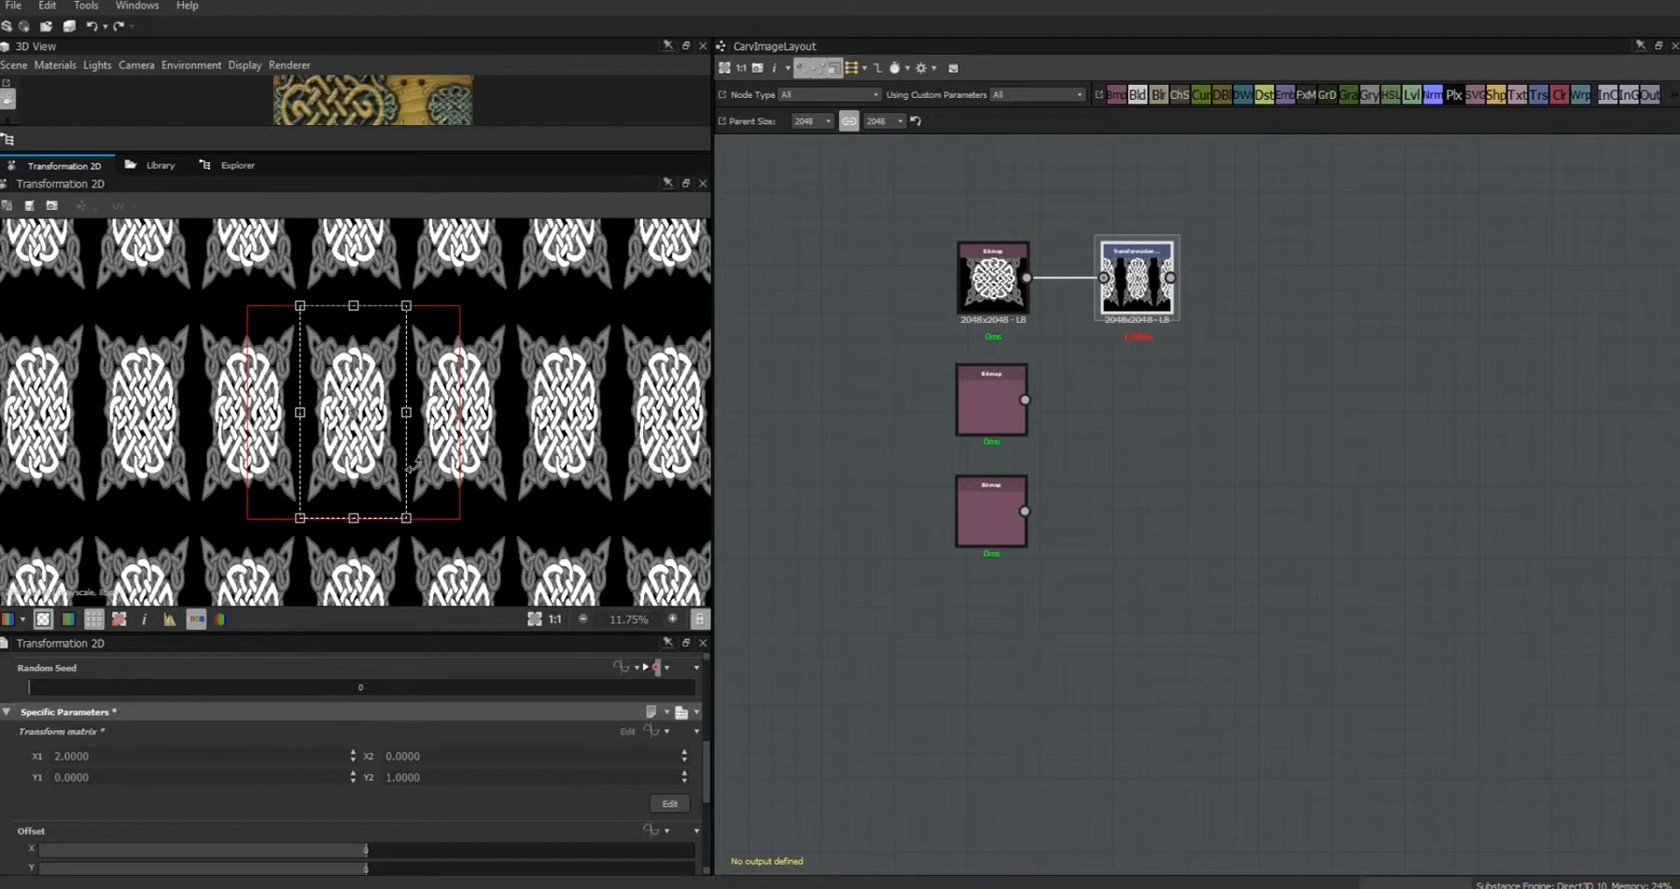
Step: Try an X1 value of 3 in the transform matrix and reset X1 to 1
click(112, 757)
text(3)
key(Return)
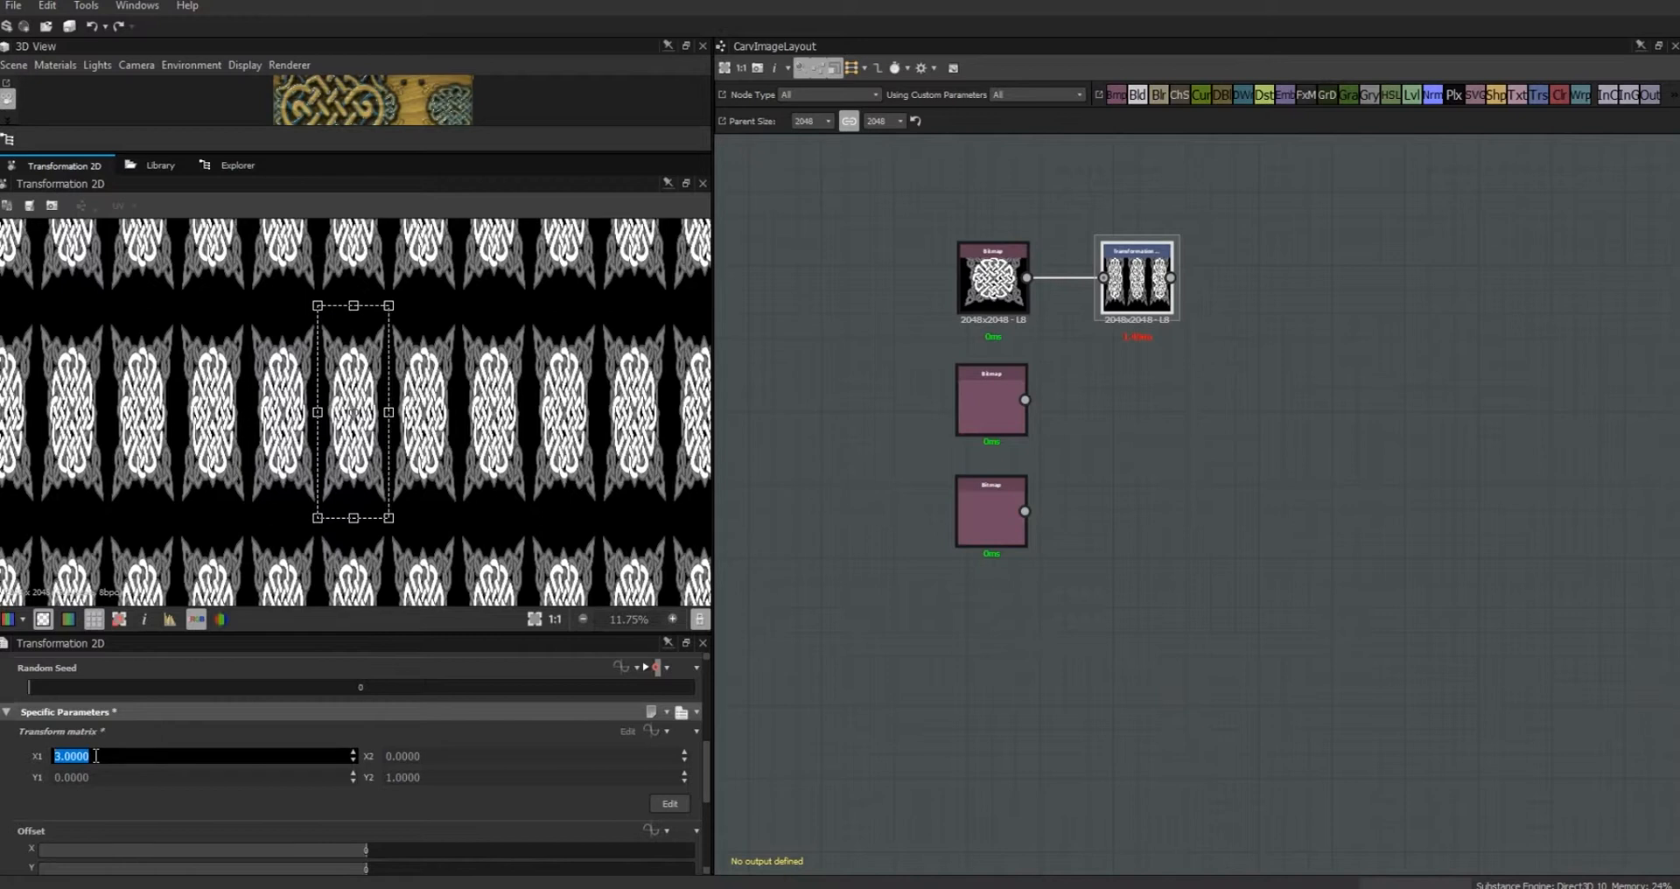
text(1)
key(Return)
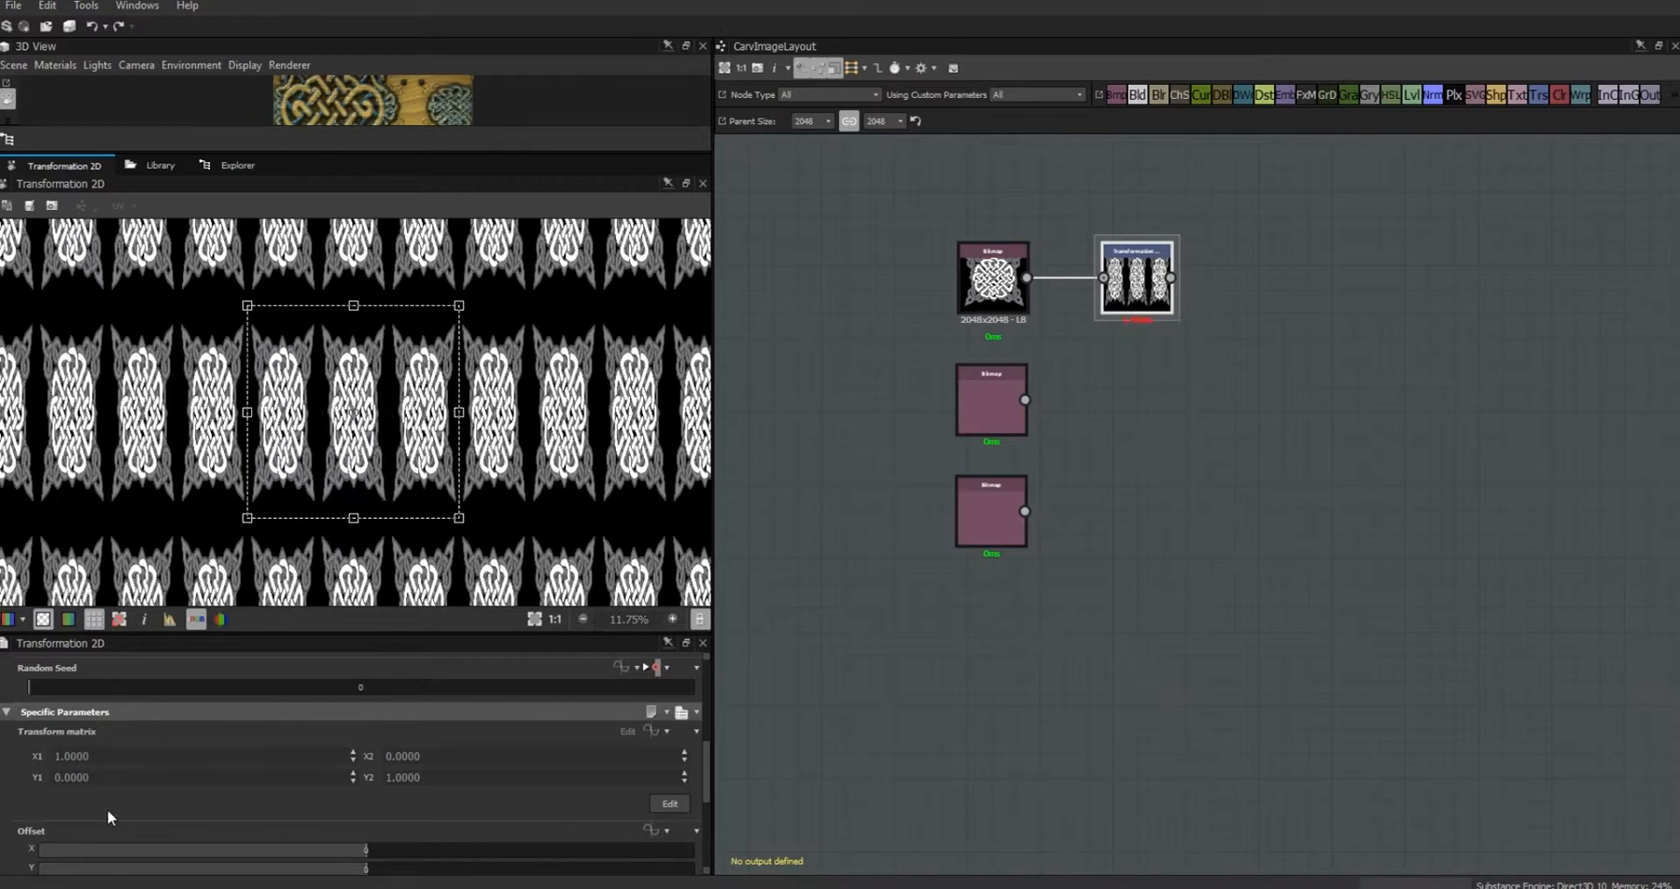
Step: Try a Y2 value of 2 in the transform matrix and set both Y2 and X1 to 3
click(398, 776)
text(2)
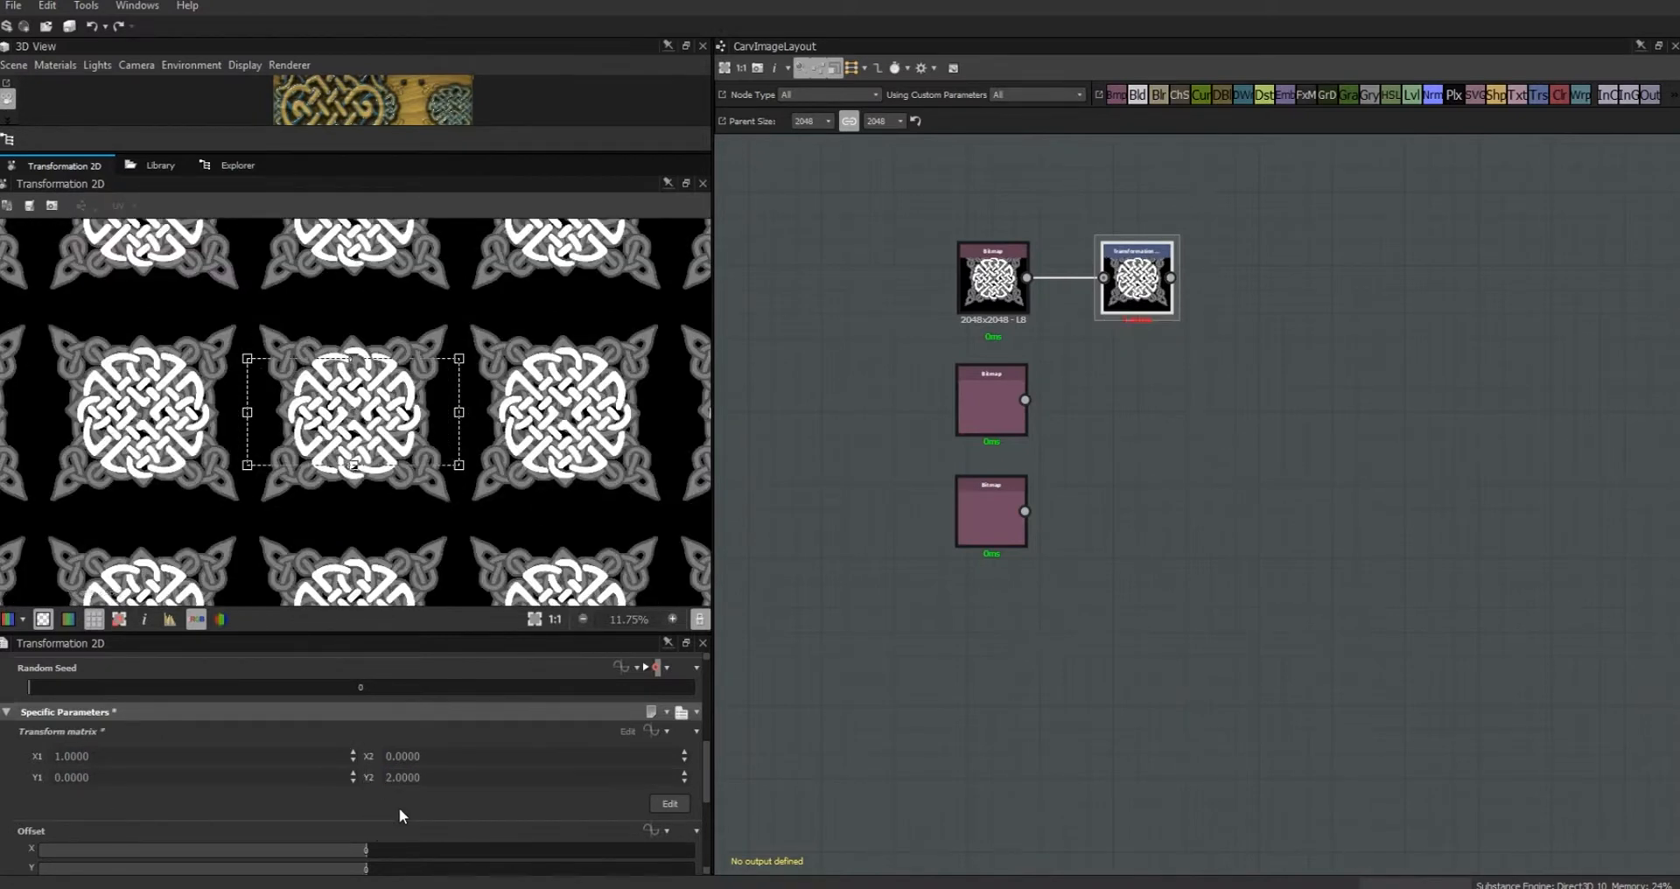
key(Return)
text(3)
key(Return)
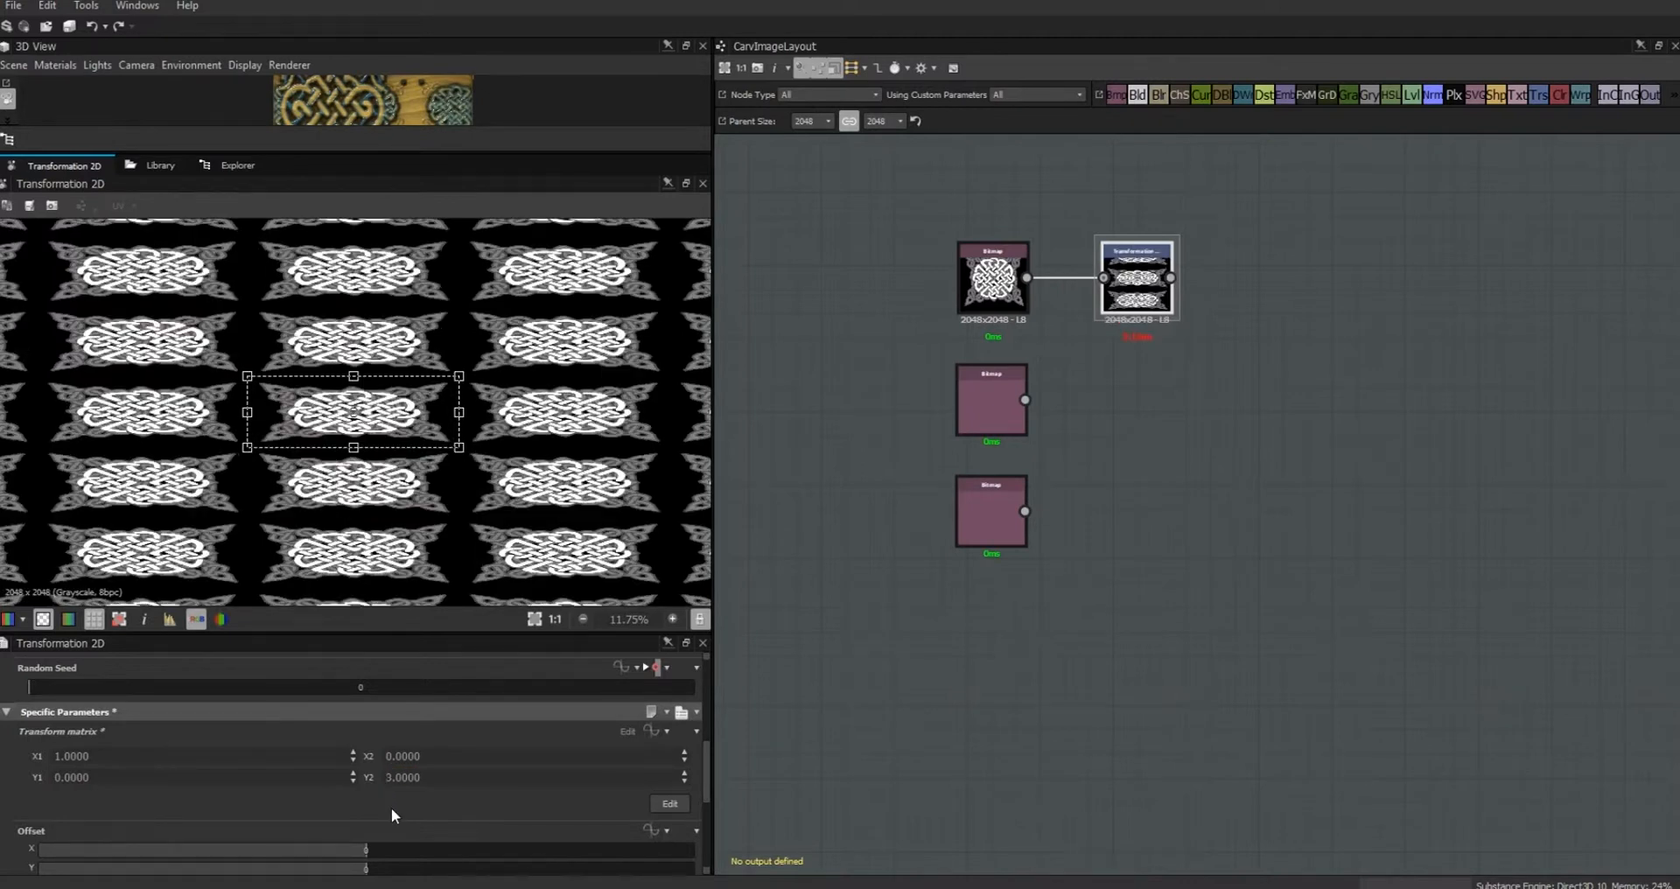
double_click(108, 757)
text(3)
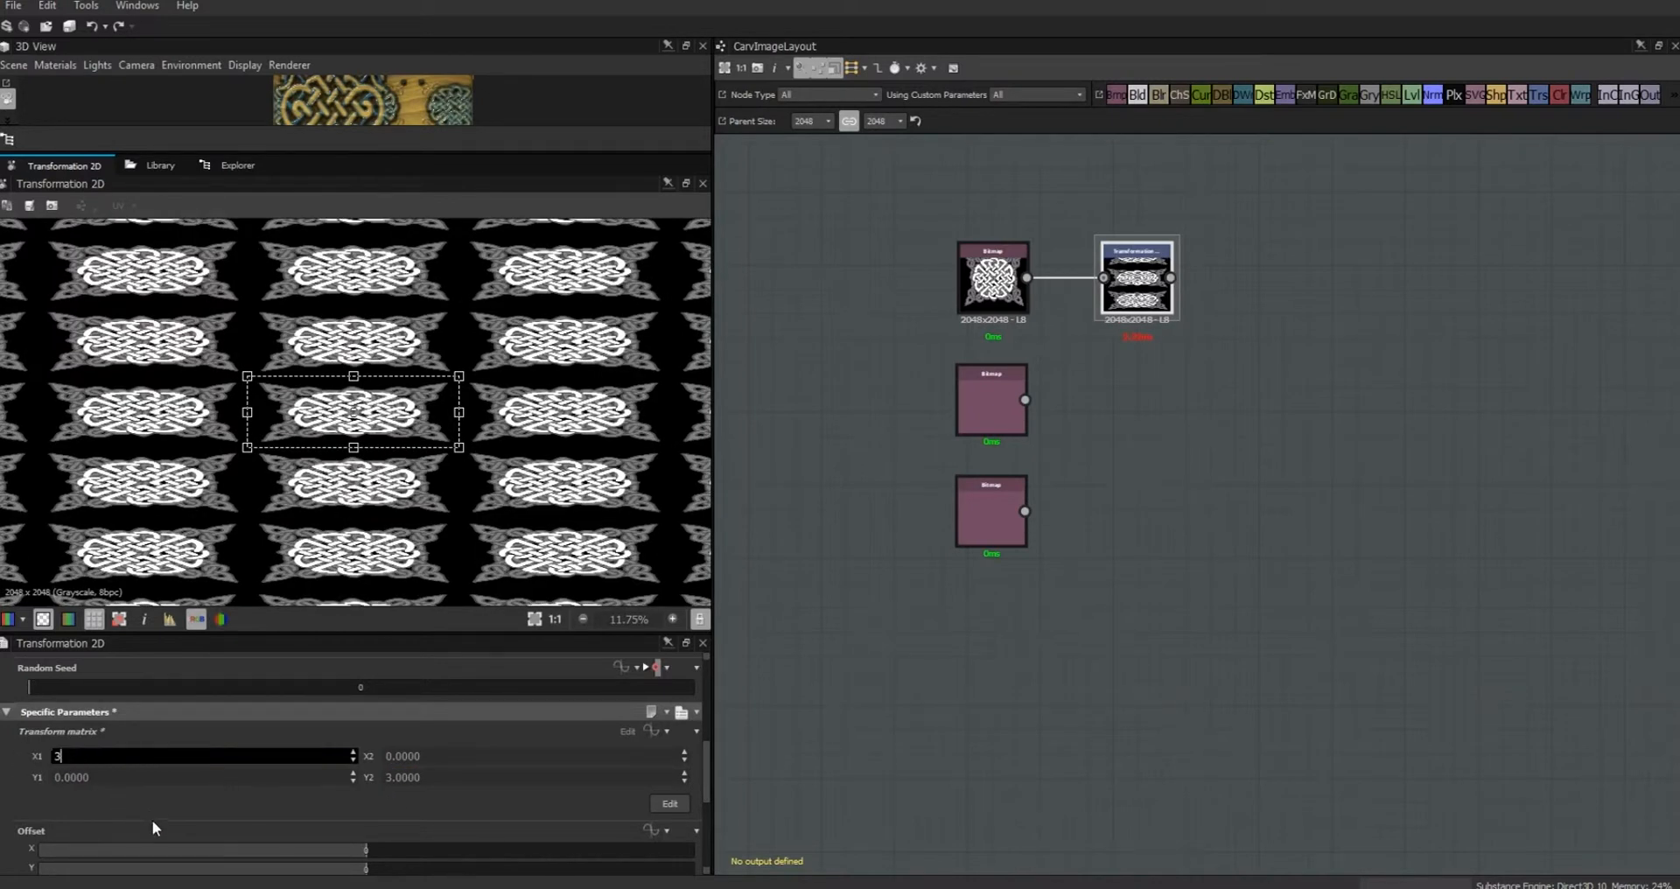
key(Return)
Step: Reset the transform matrix's X1 and Y2 values to 1
triple_click(133, 756)
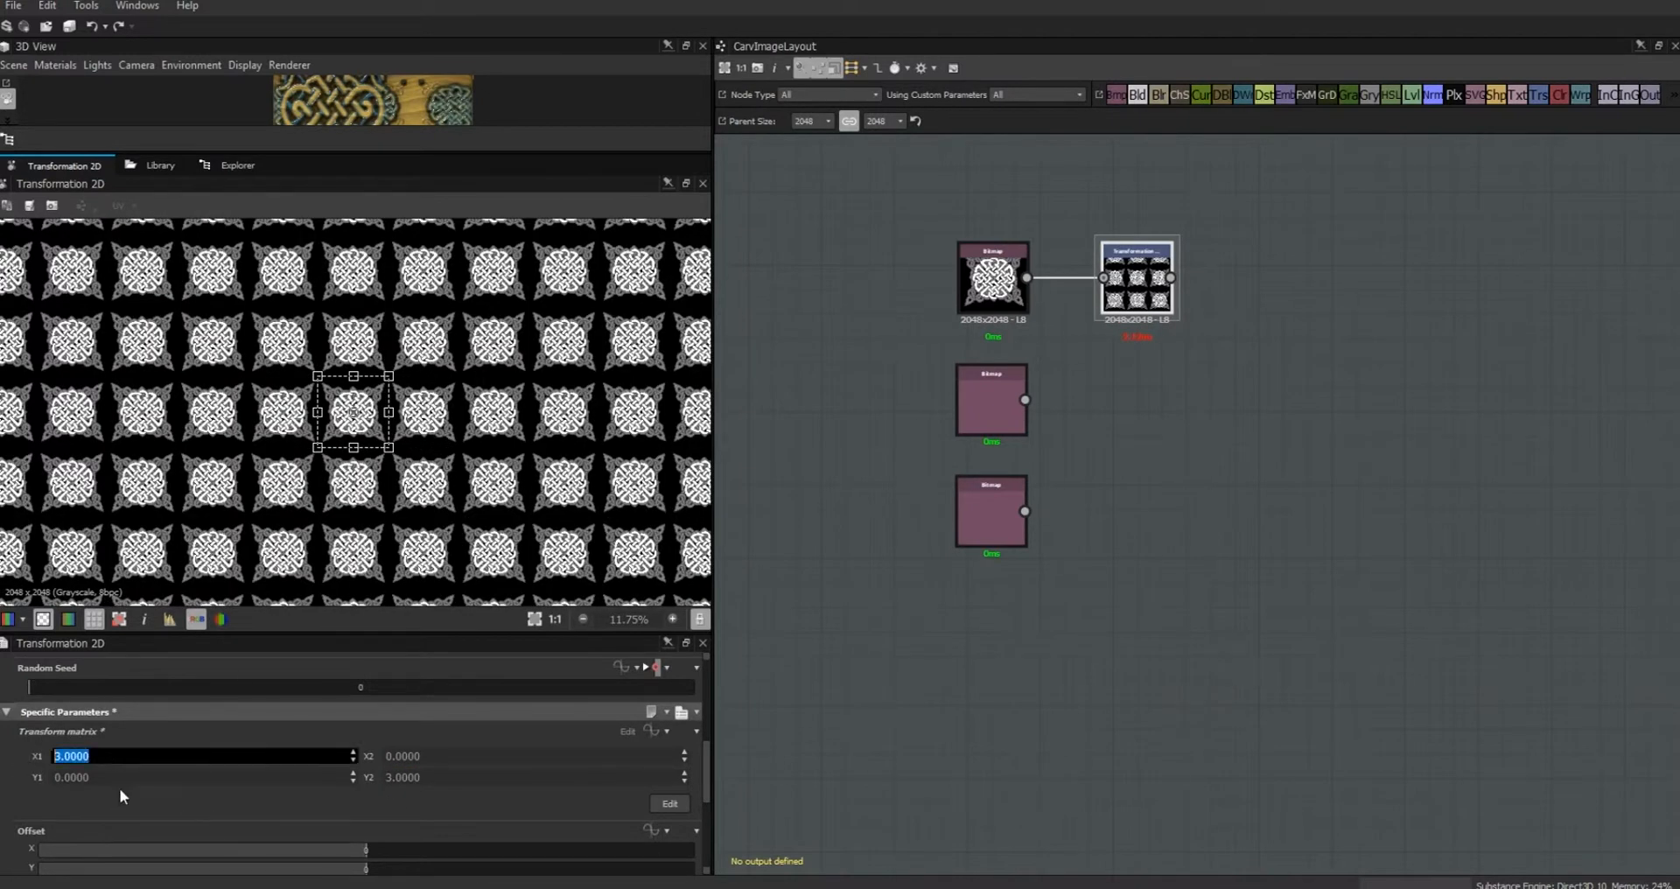
text(1)
triple_click(426, 778)
text(1)
Step: Try an X2 value of -1 in the transform matrix to skew the pattern and undo it
triple_click(410, 755)
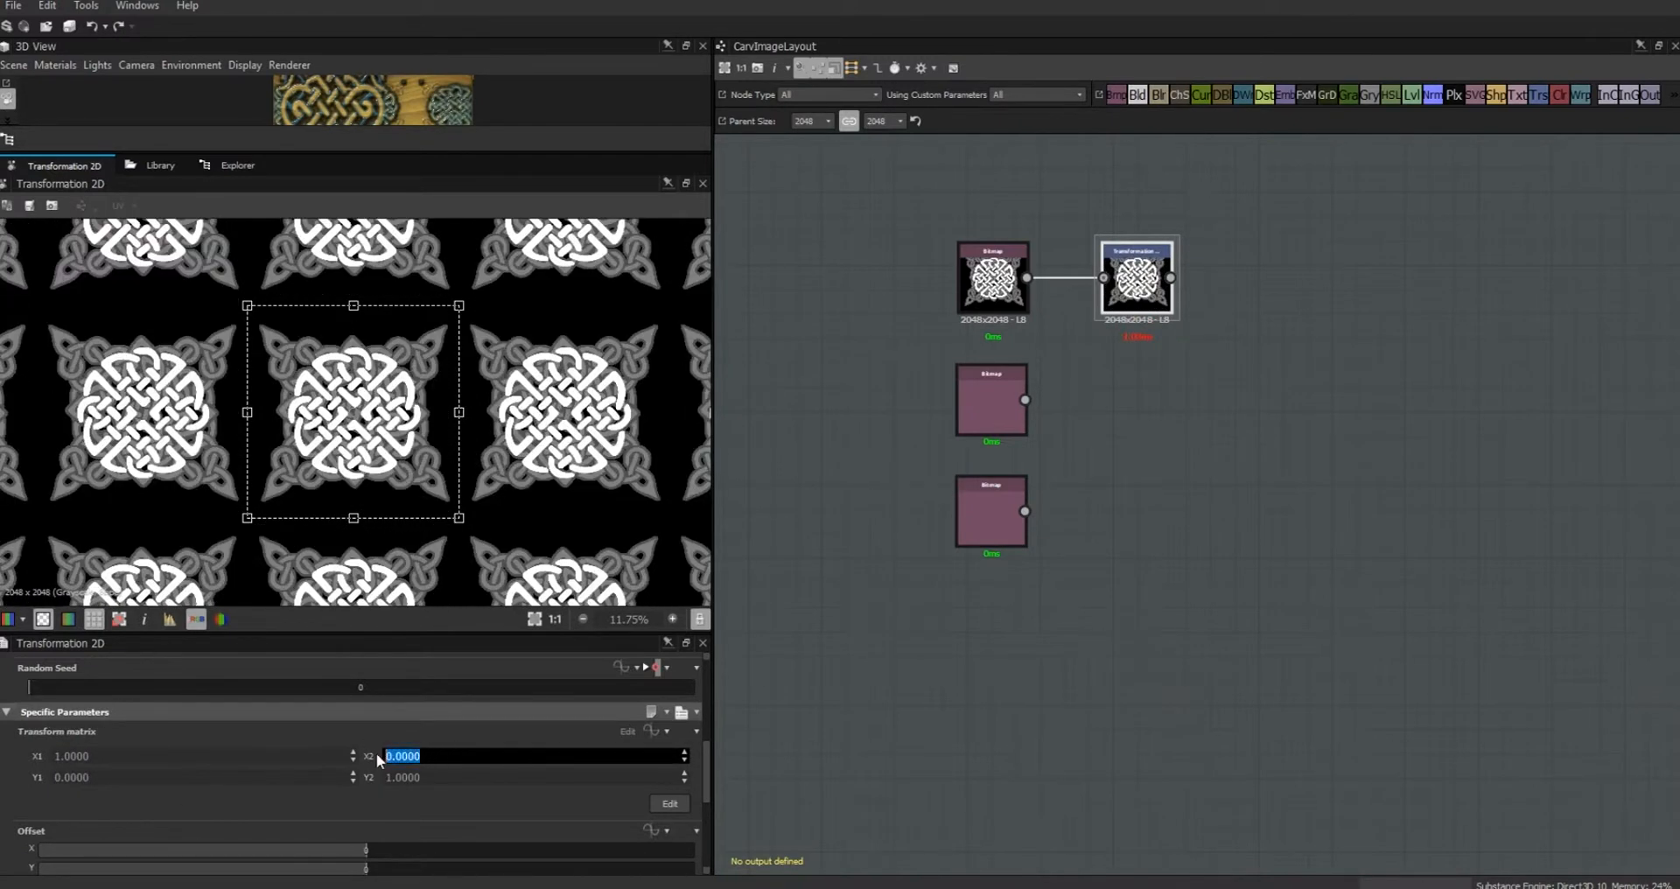
text(-1)
click(427, 807)
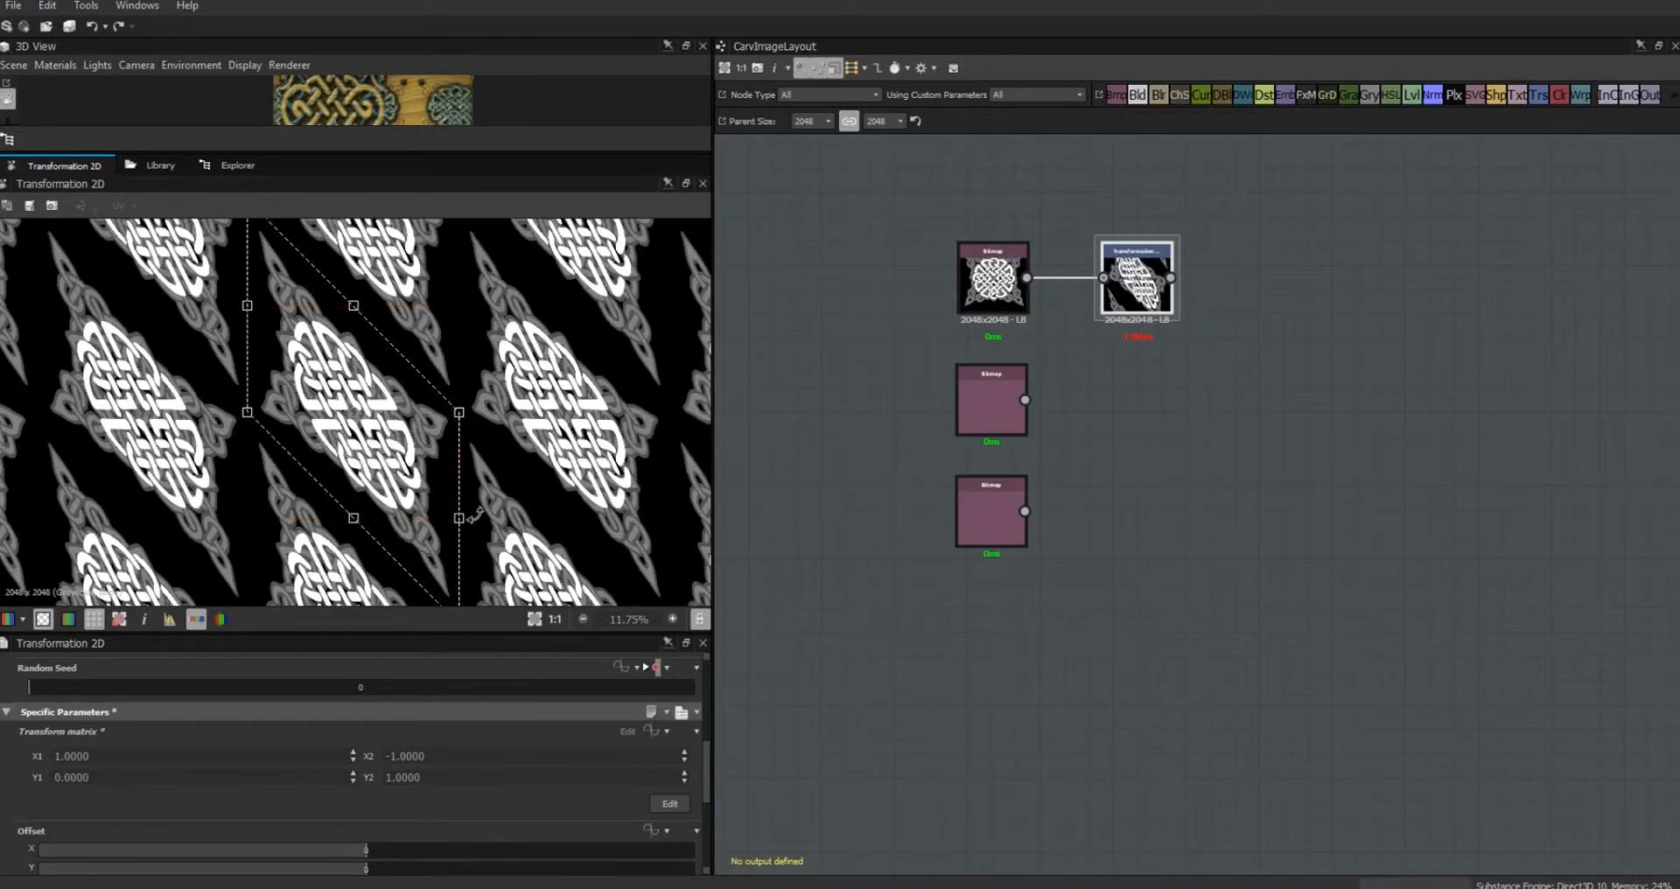
key(ctrl+z)
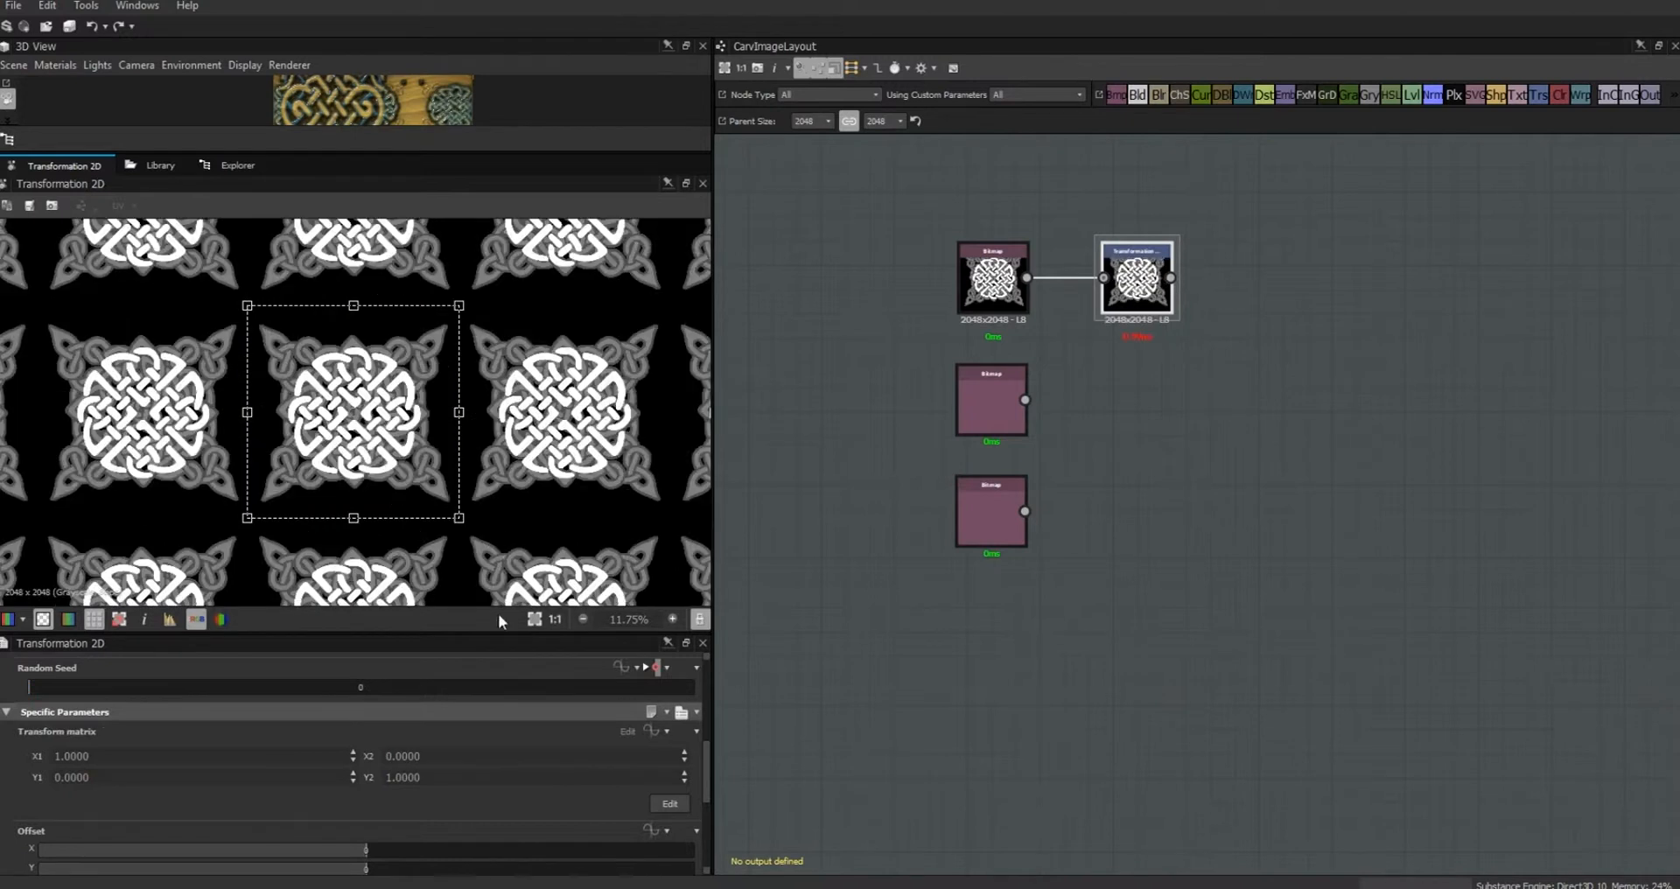
Step: Rotate the image frame freehand around its centre and check how the transform matrix values respond
drag(474, 291, 363, 264)
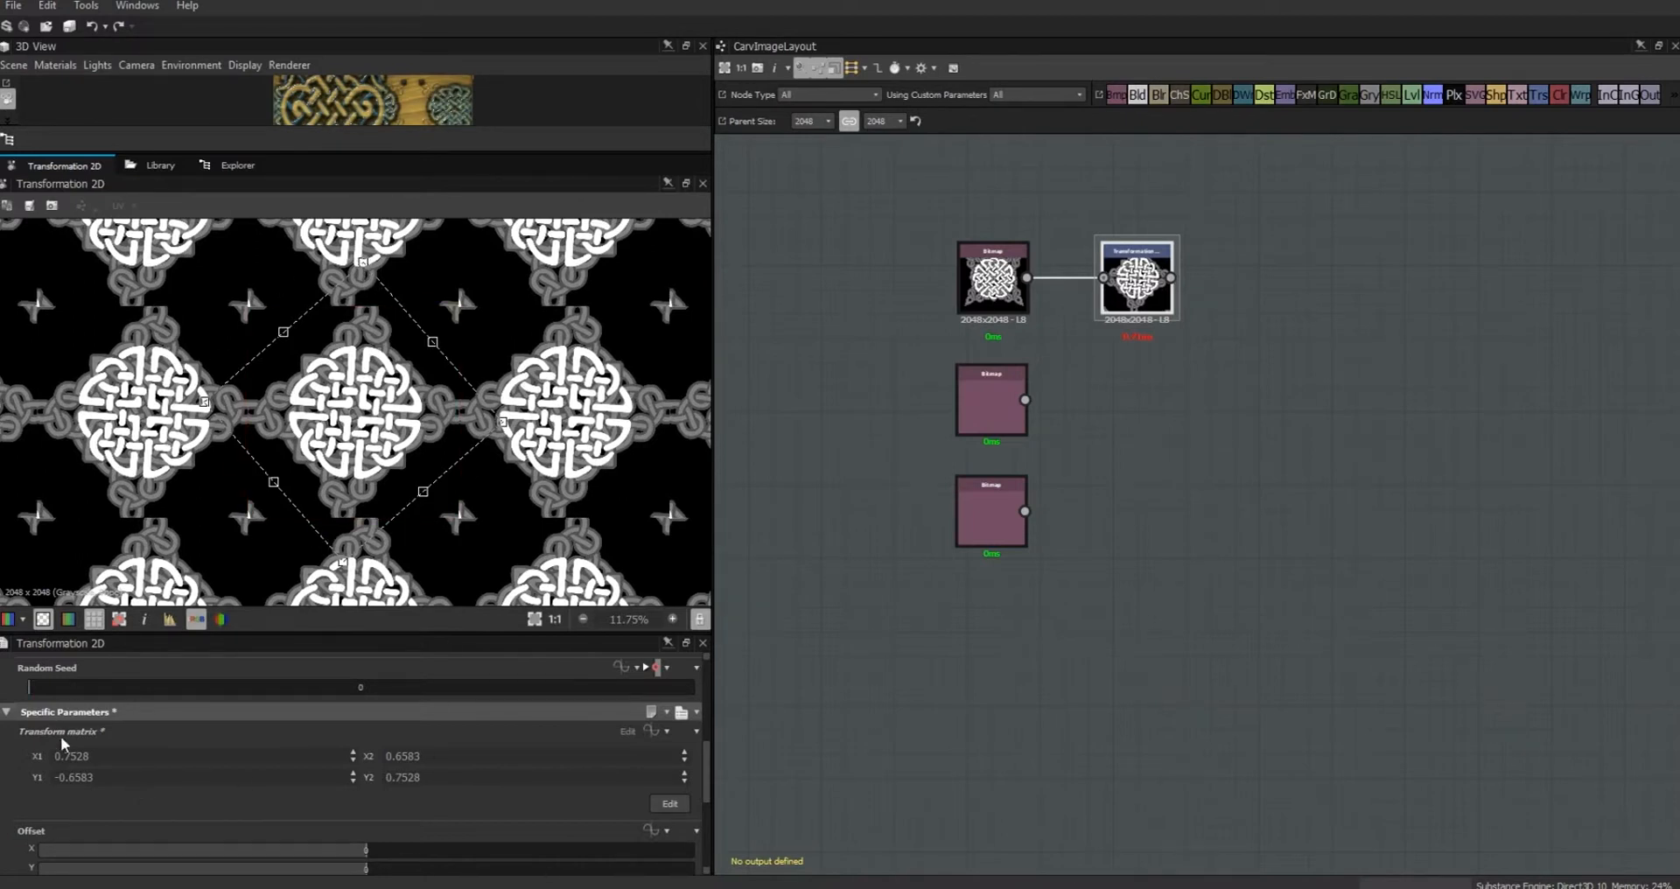
drag(707, 768, 709, 774)
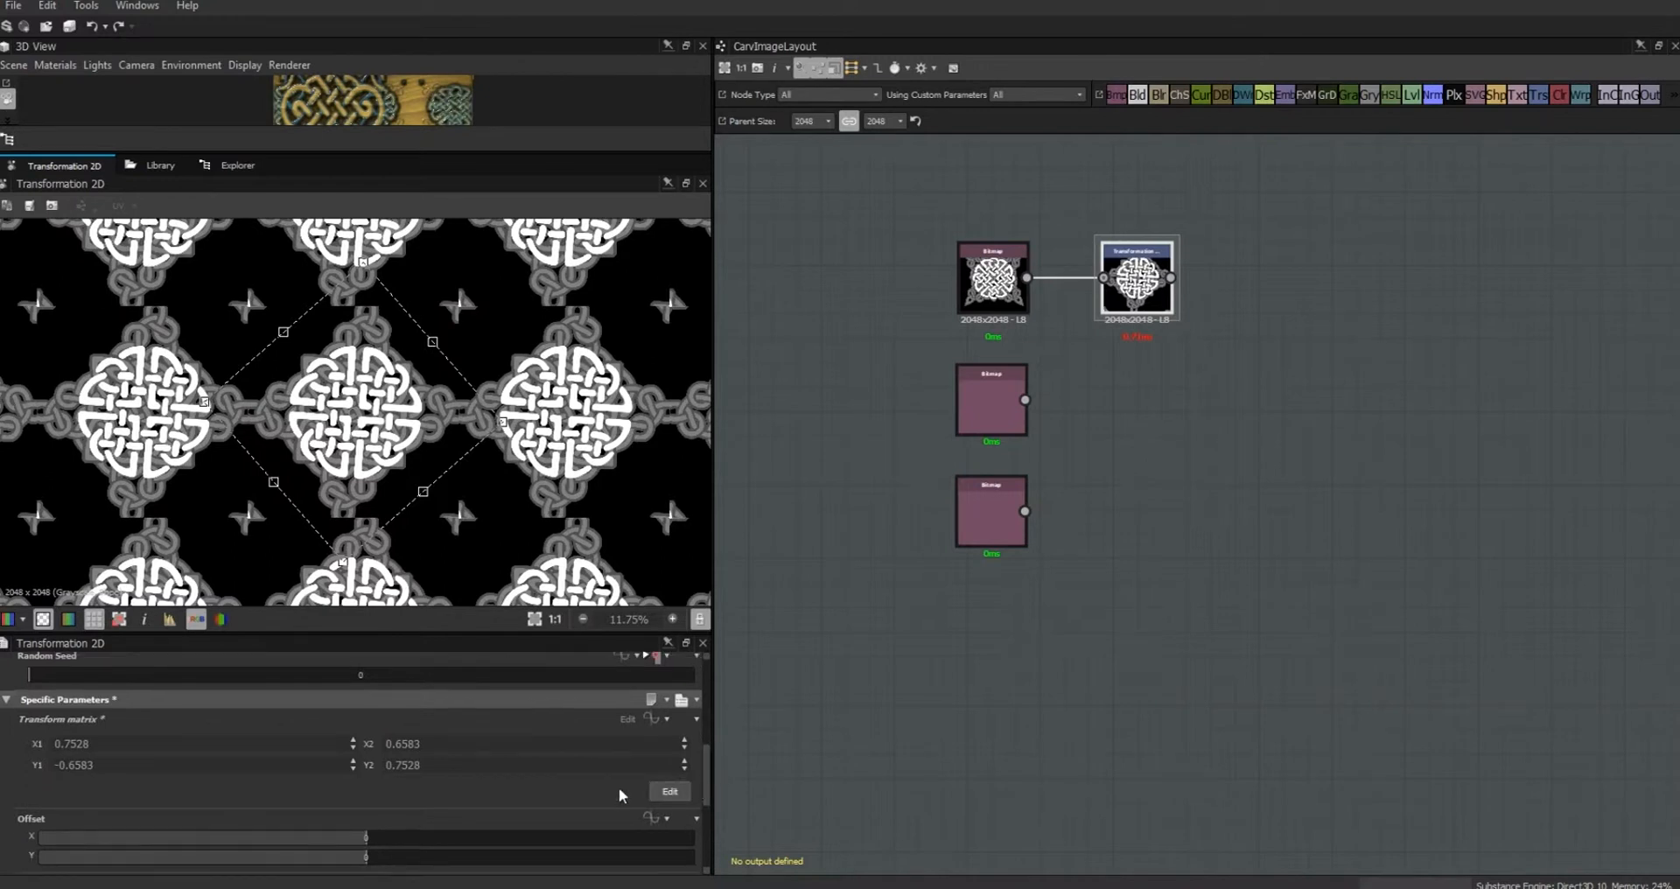
click(669, 791)
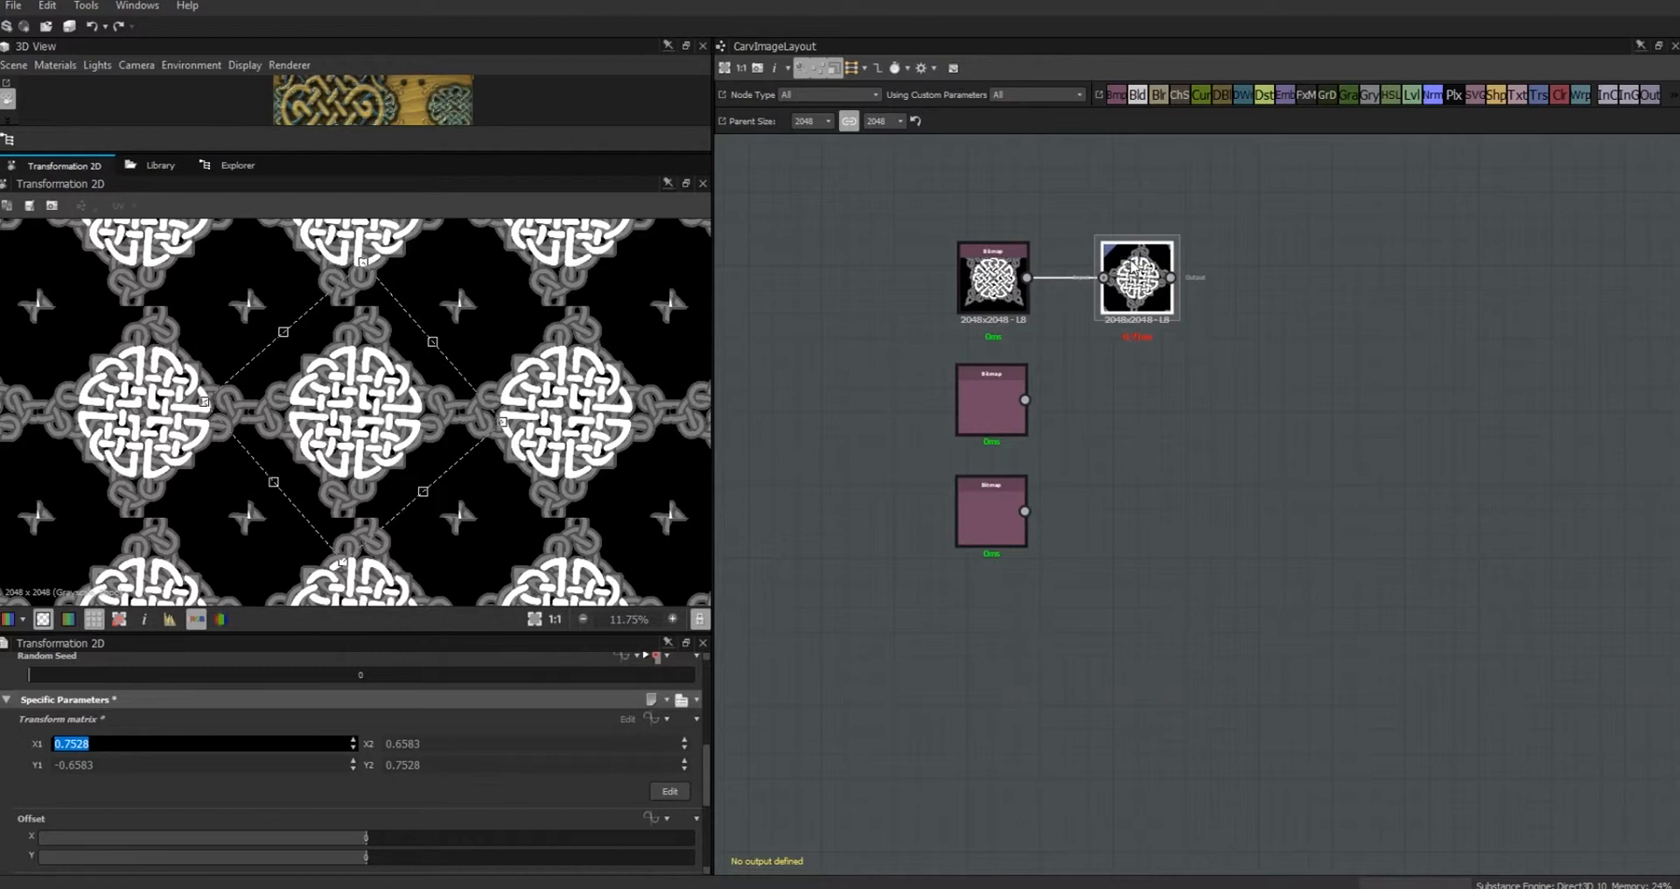
Step: Replace the Transformation 2D node with a fresh one connected to the first bitmap
drag(1540, 96, 1219, 423)
drag(1027, 278, 1125, 304)
click(1138, 302)
key(Delete)
Step: Examine the new node's rotation and stretch settings and its transform matrix, enlarging the properties area
drag(704, 694, 709, 785)
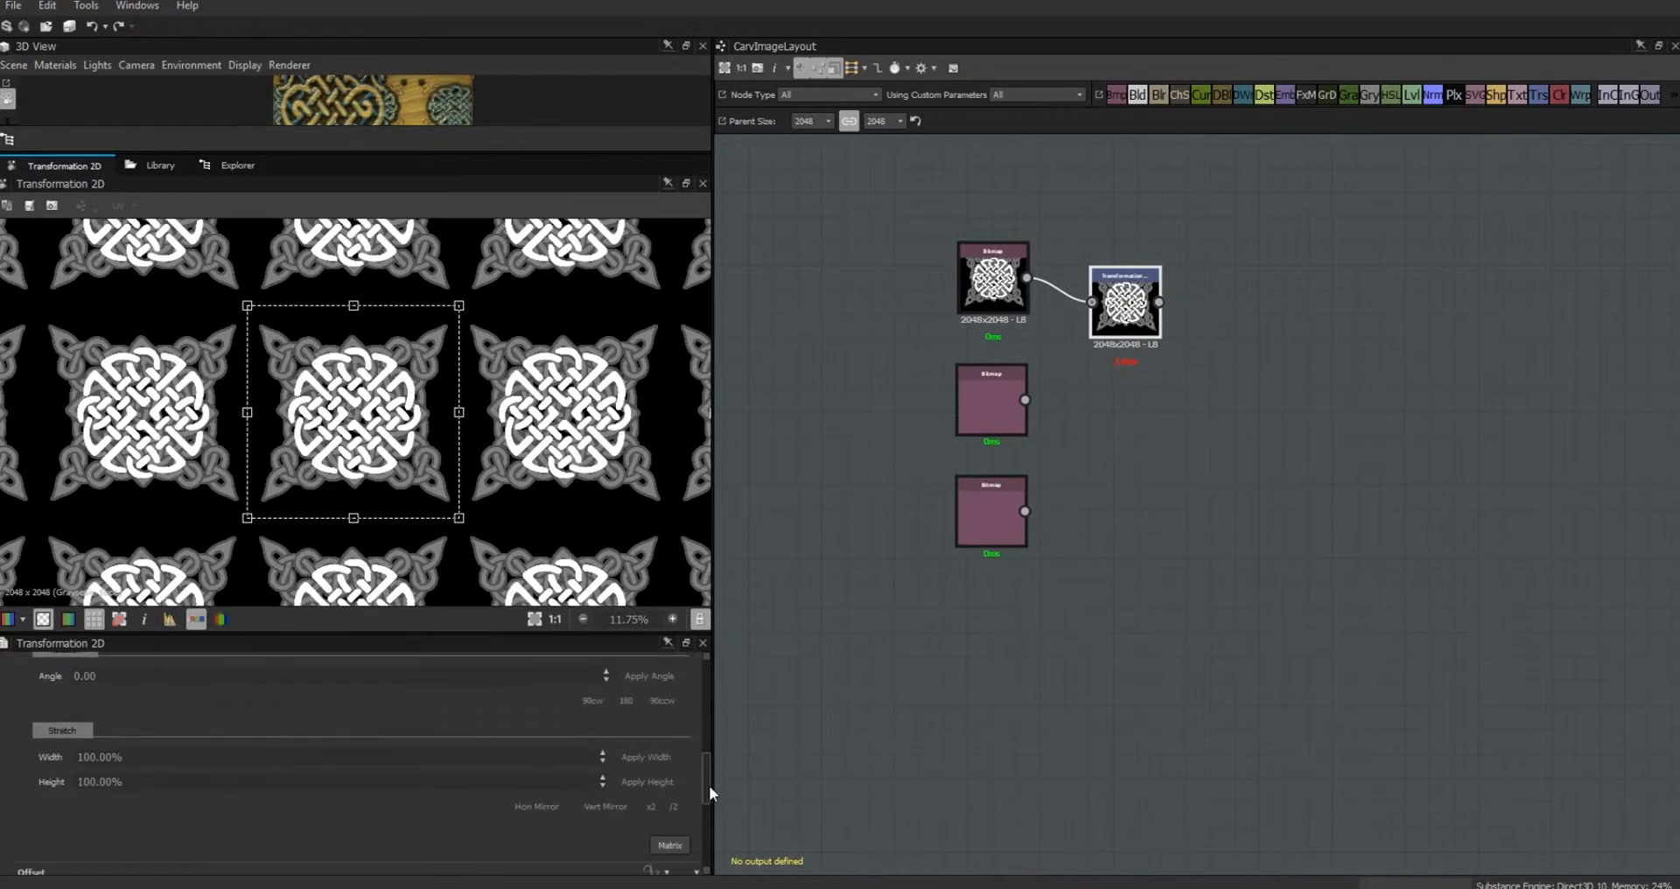
click(659, 701)
drag(707, 780, 707, 774)
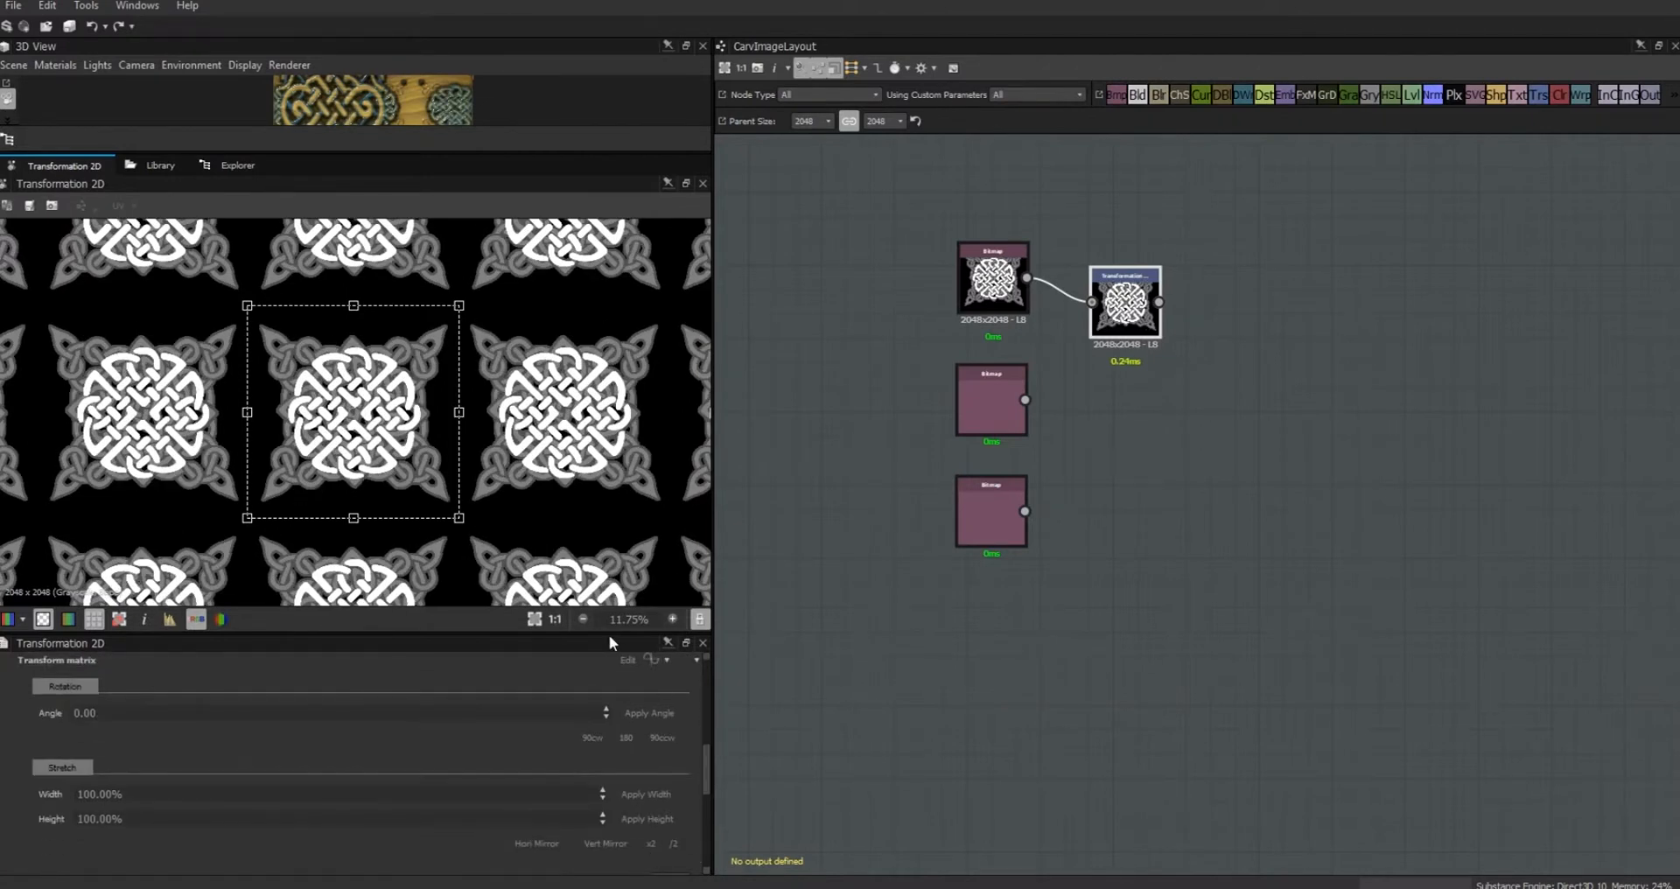
drag(609, 633, 609, 544)
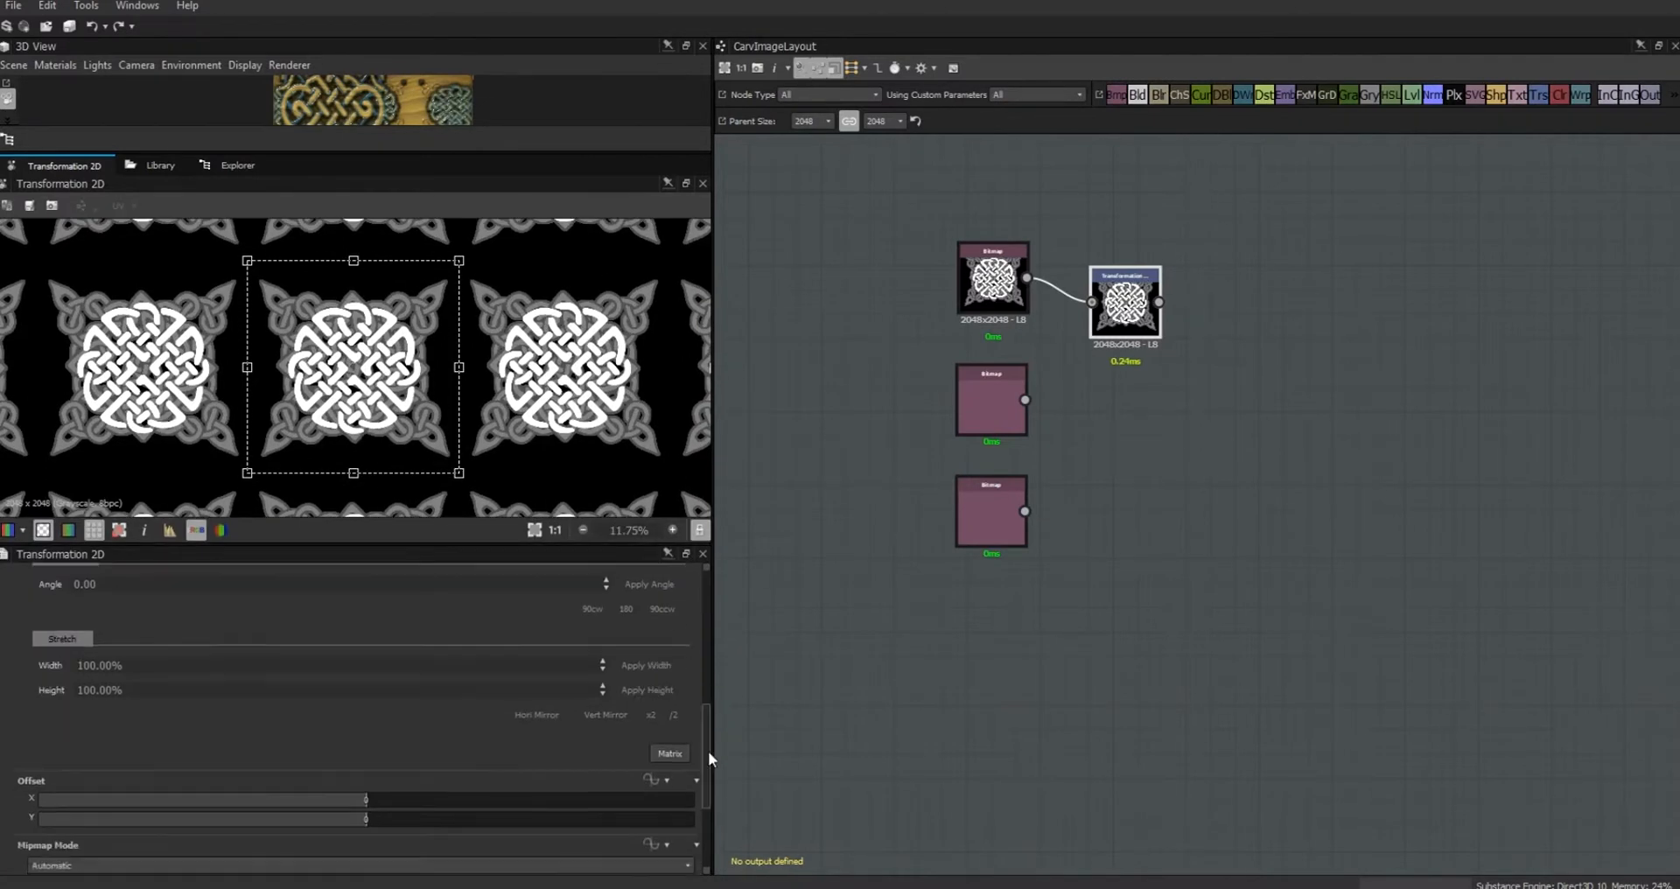
click(670, 808)
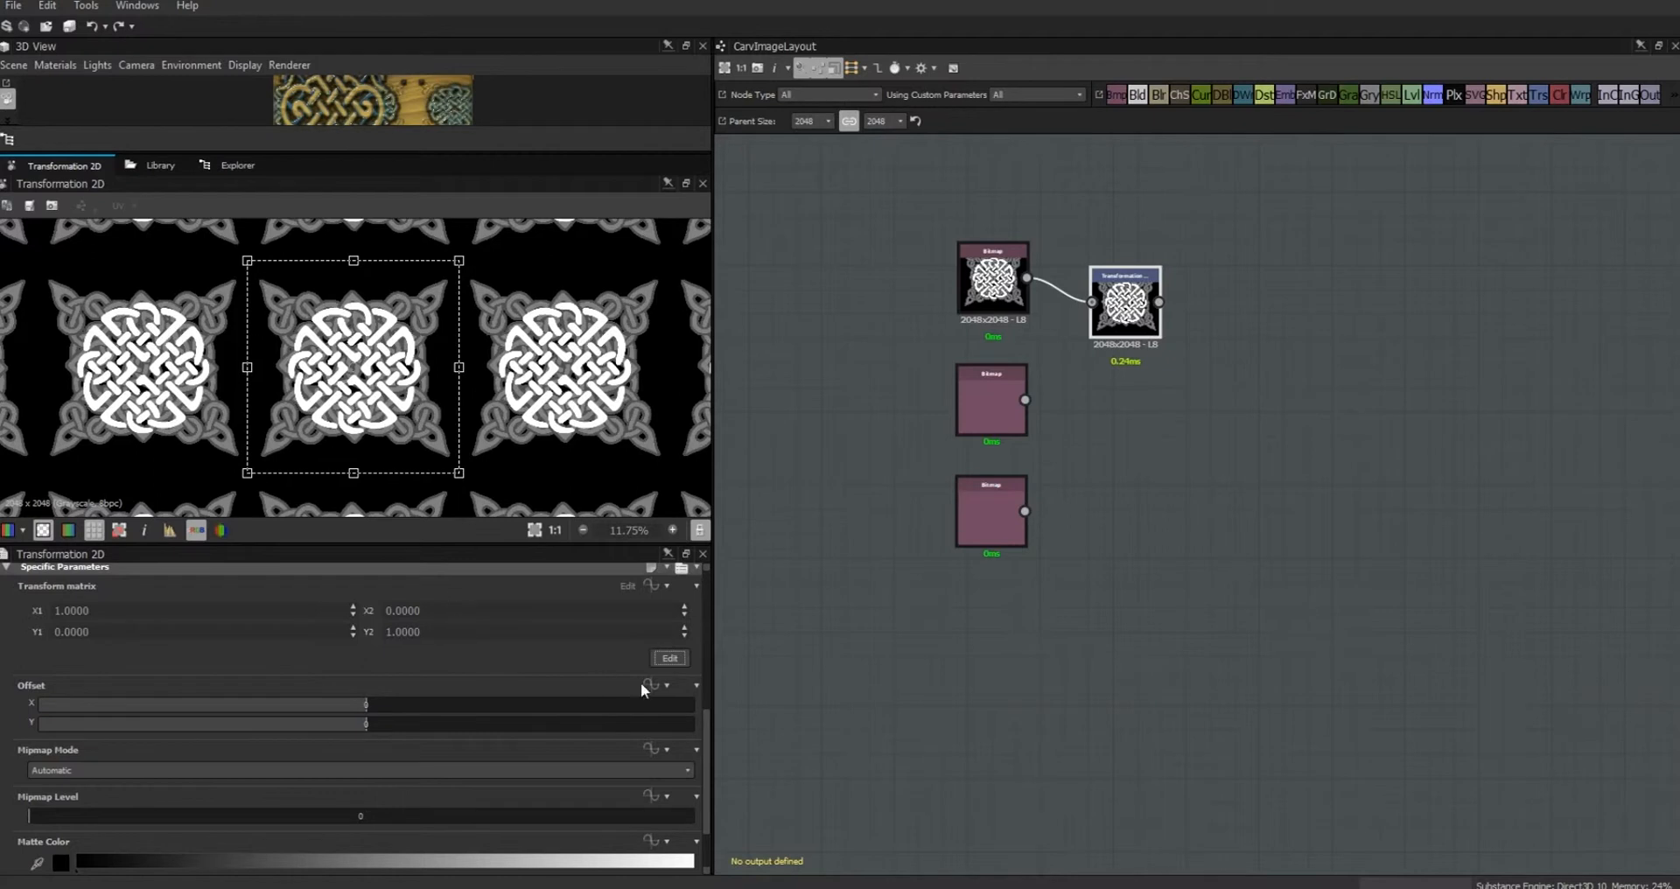
Step: Rotate the pattern 90 degrees counter-clockwise and show its transform matrix values
click(669, 658)
click(670, 664)
click(669, 807)
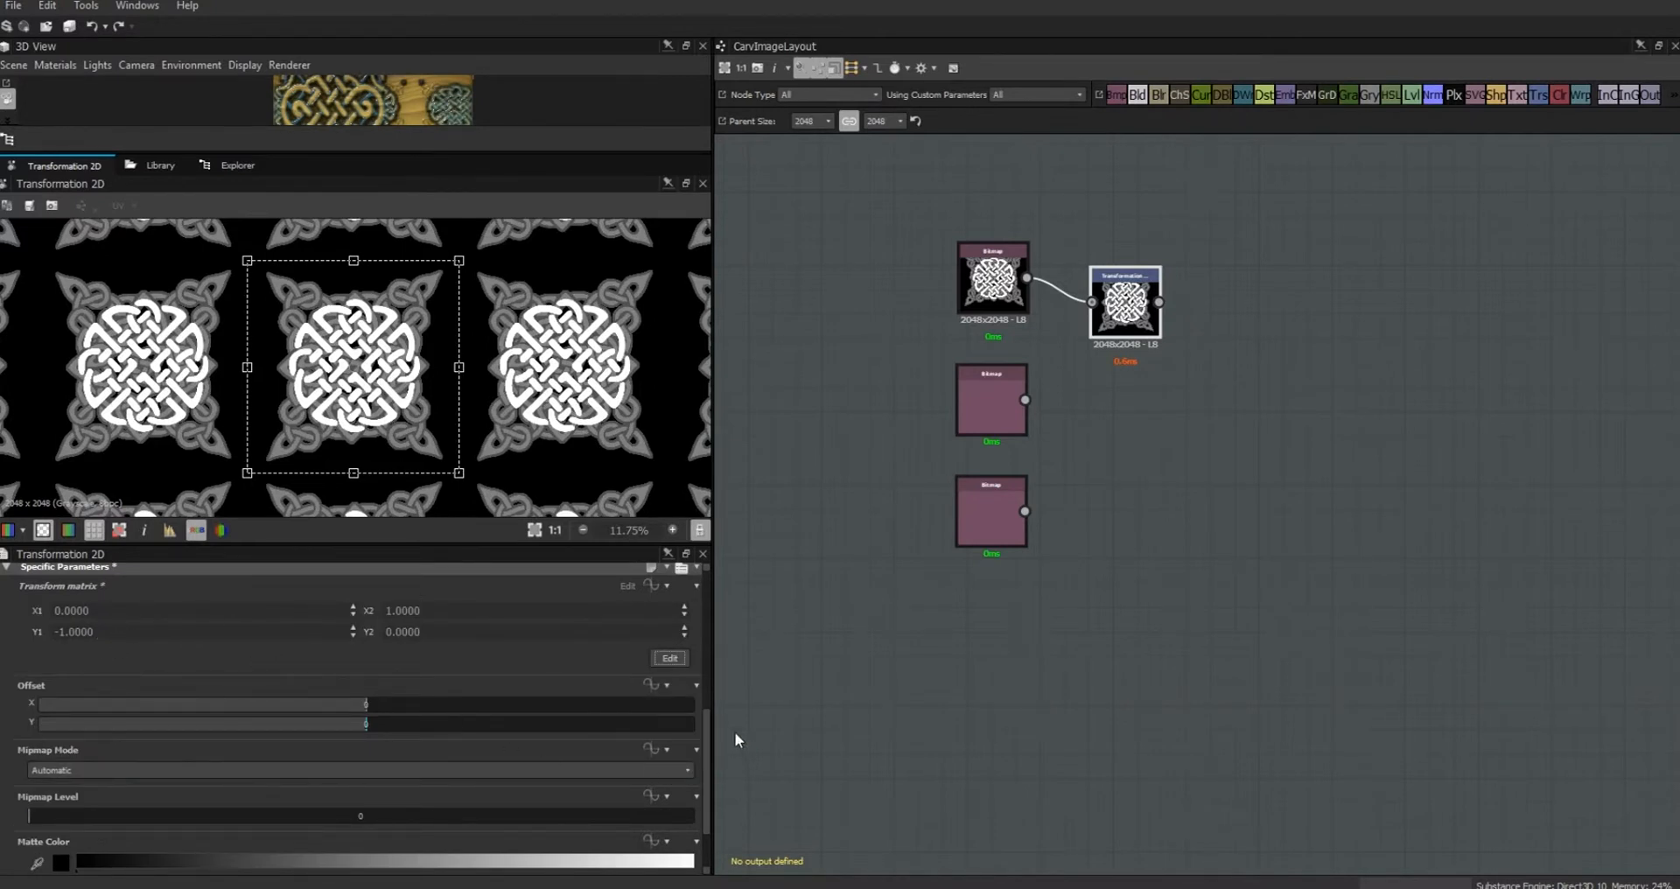
Step: Rotate the pattern 90 degrees clockwise and examine the signs of its transform matrix values
click(669, 657)
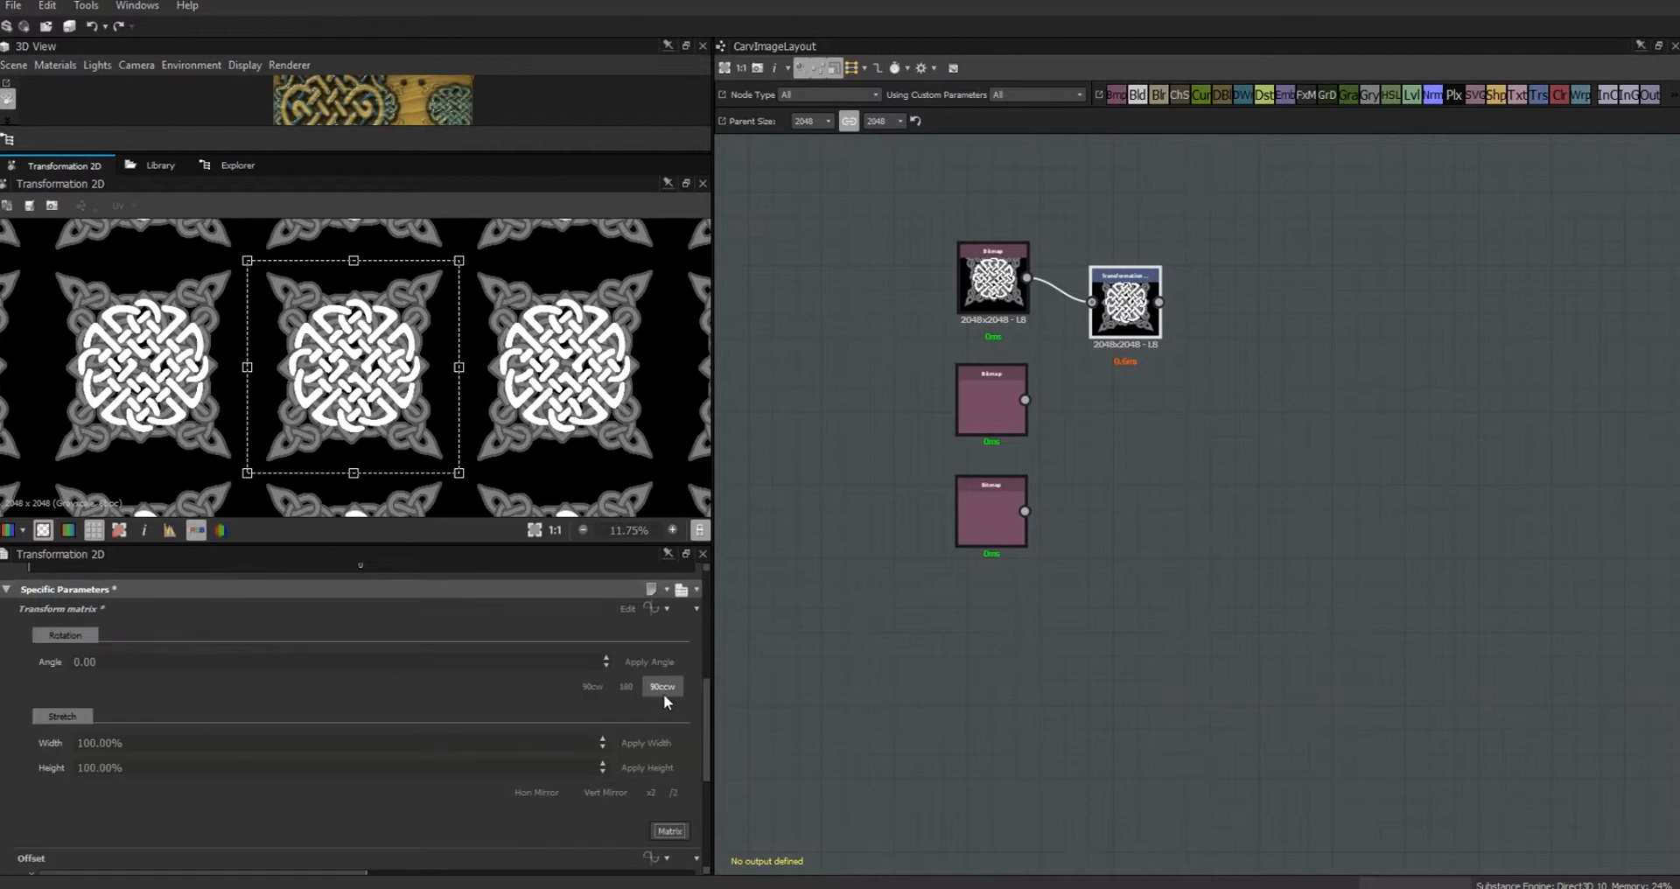
click(593, 687)
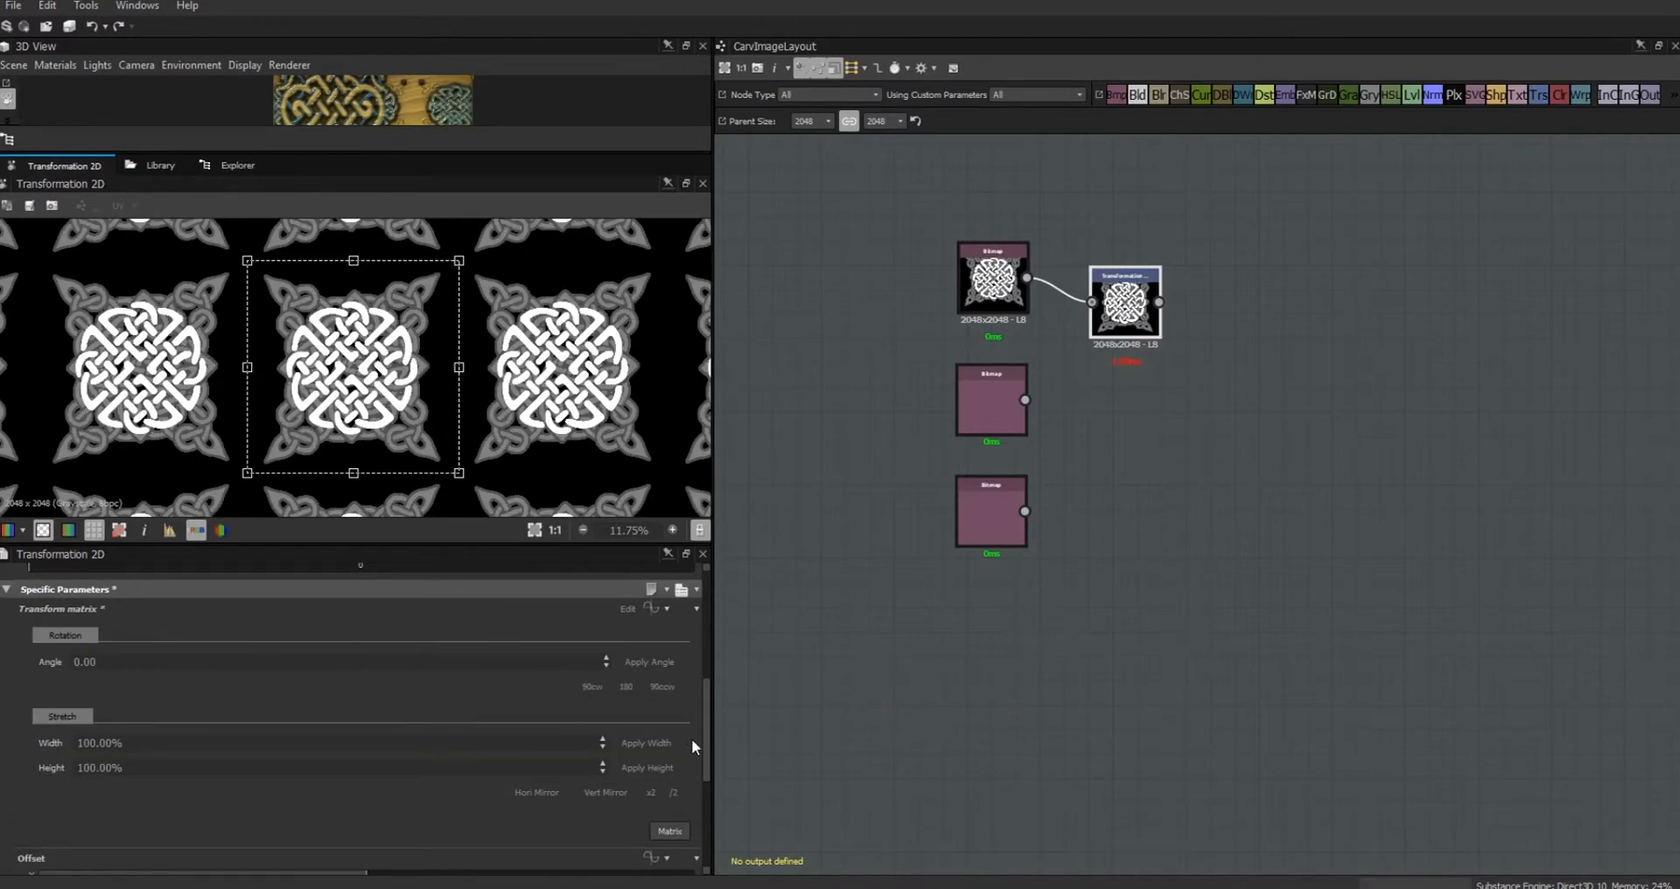
click(681, 832)
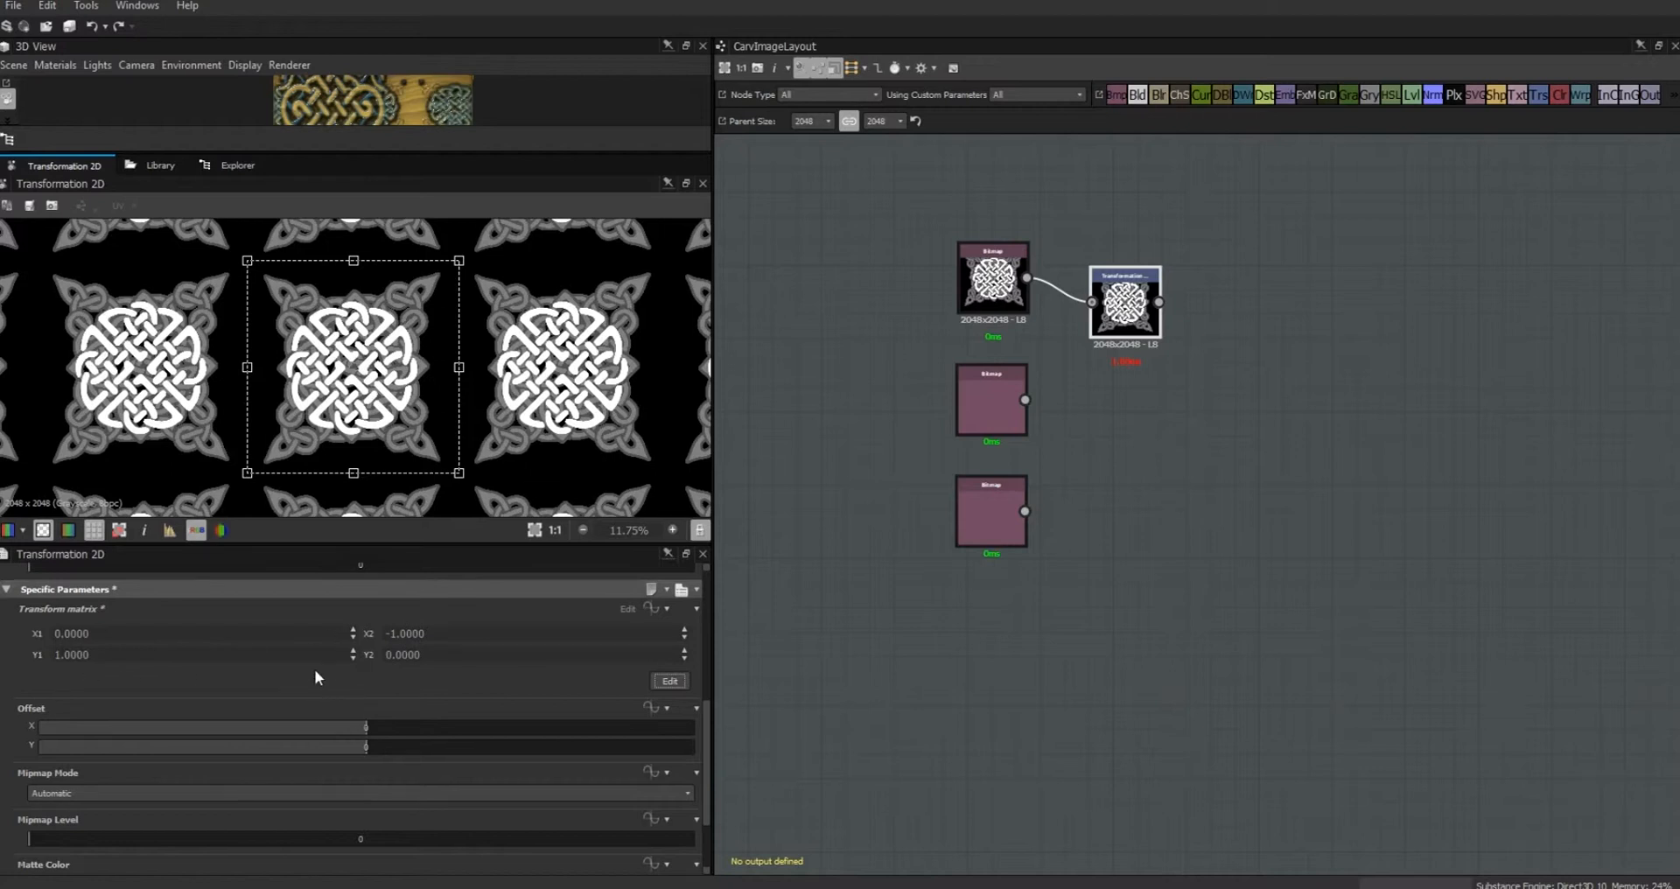
drag(705, 763, 706, 738)
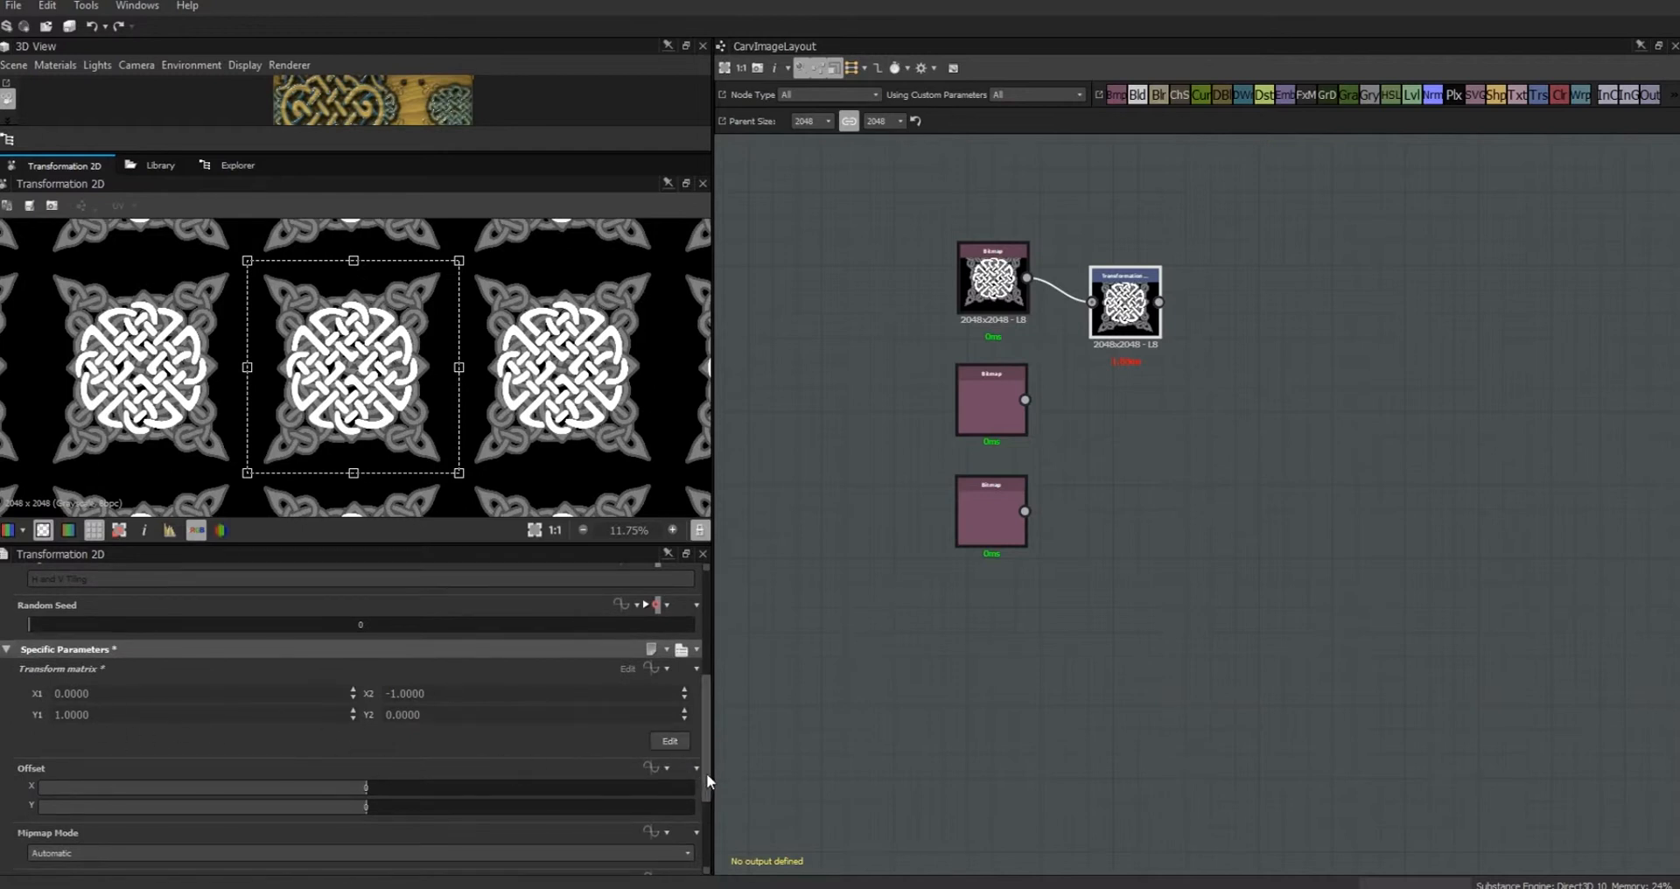
drag(707, 781, 707, 762)
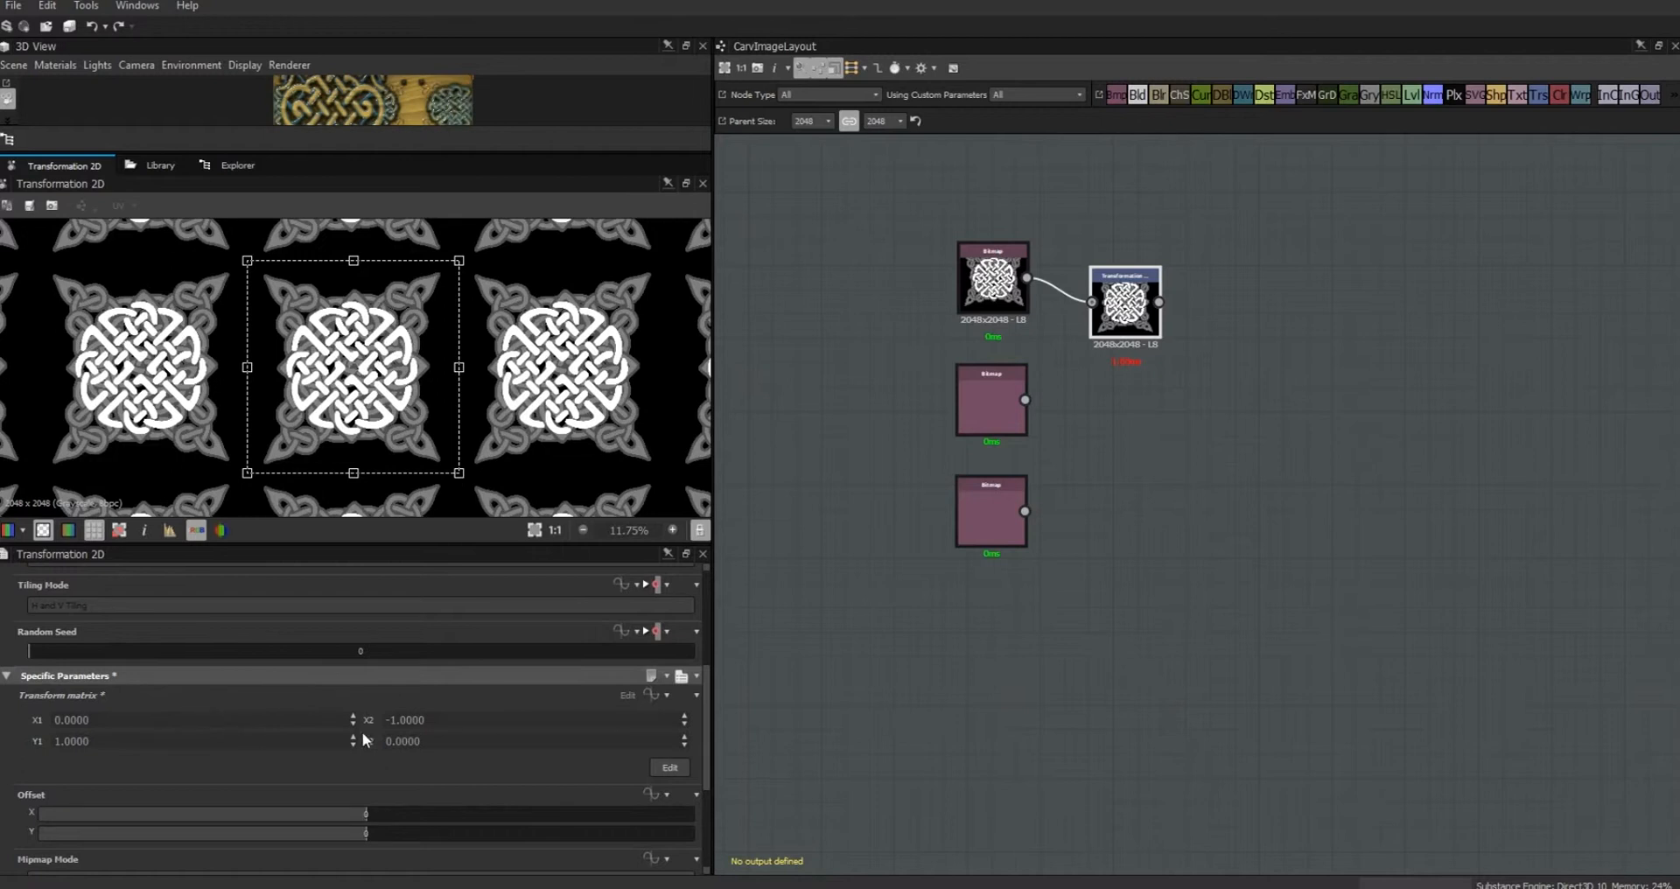
mouse_move(708, 773)
mouse_down()
mouse_move(709, 789)
mouse_move(712, 770)
mouse_up()
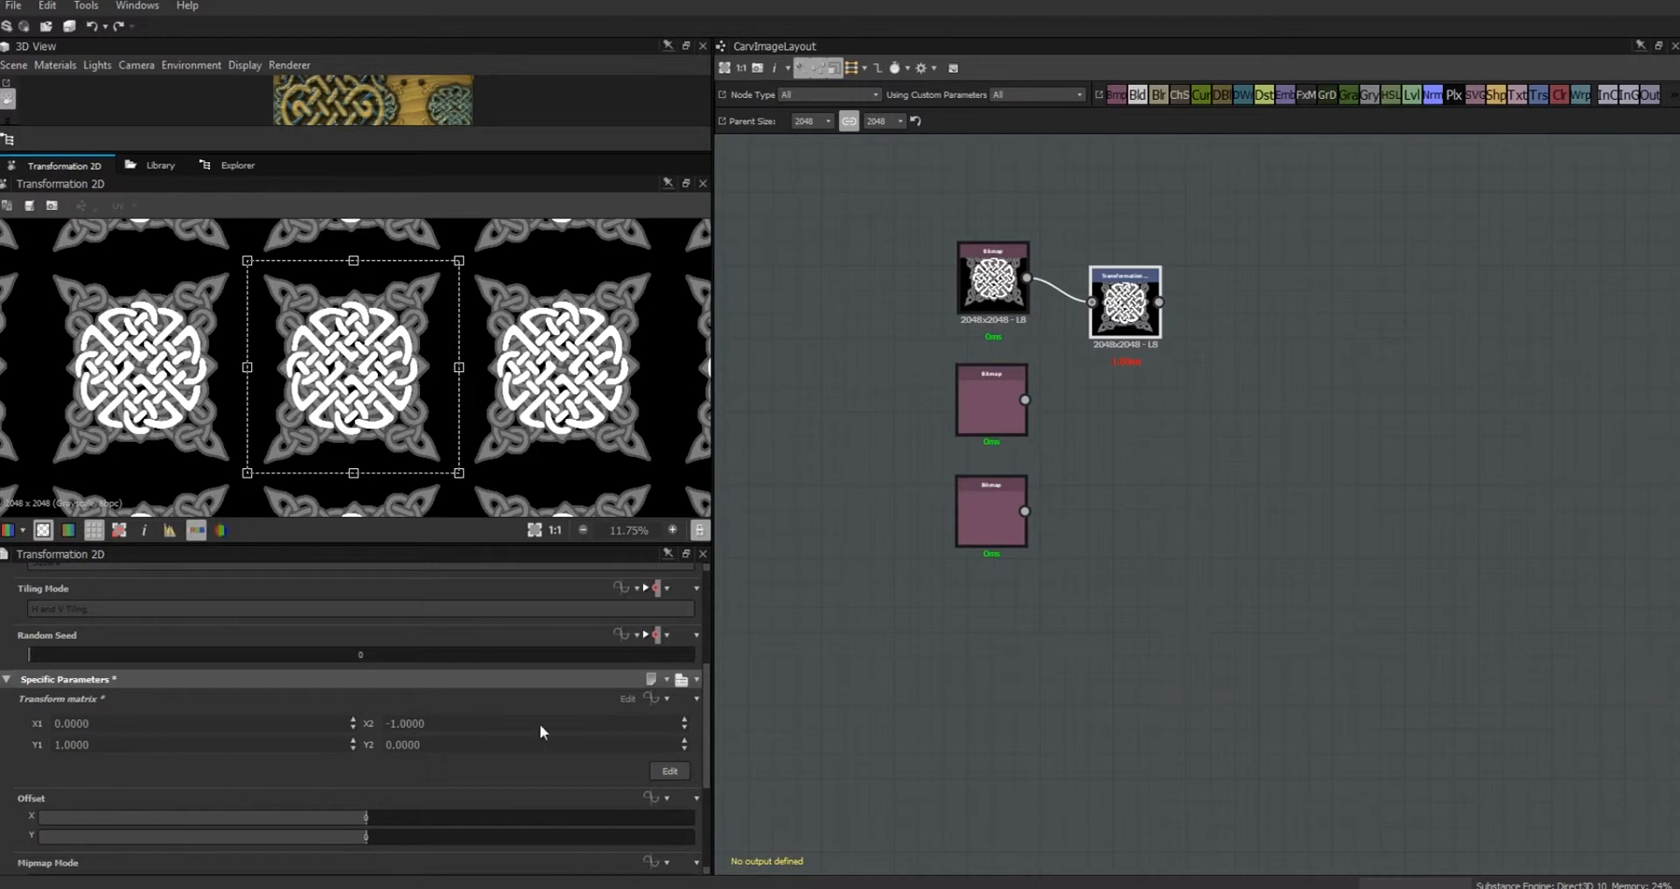
Step: Move the Transformation 2D node up beside the first bitmap and add a graph input parameter with the identifier image_1_orientatiom
click(810, 742)
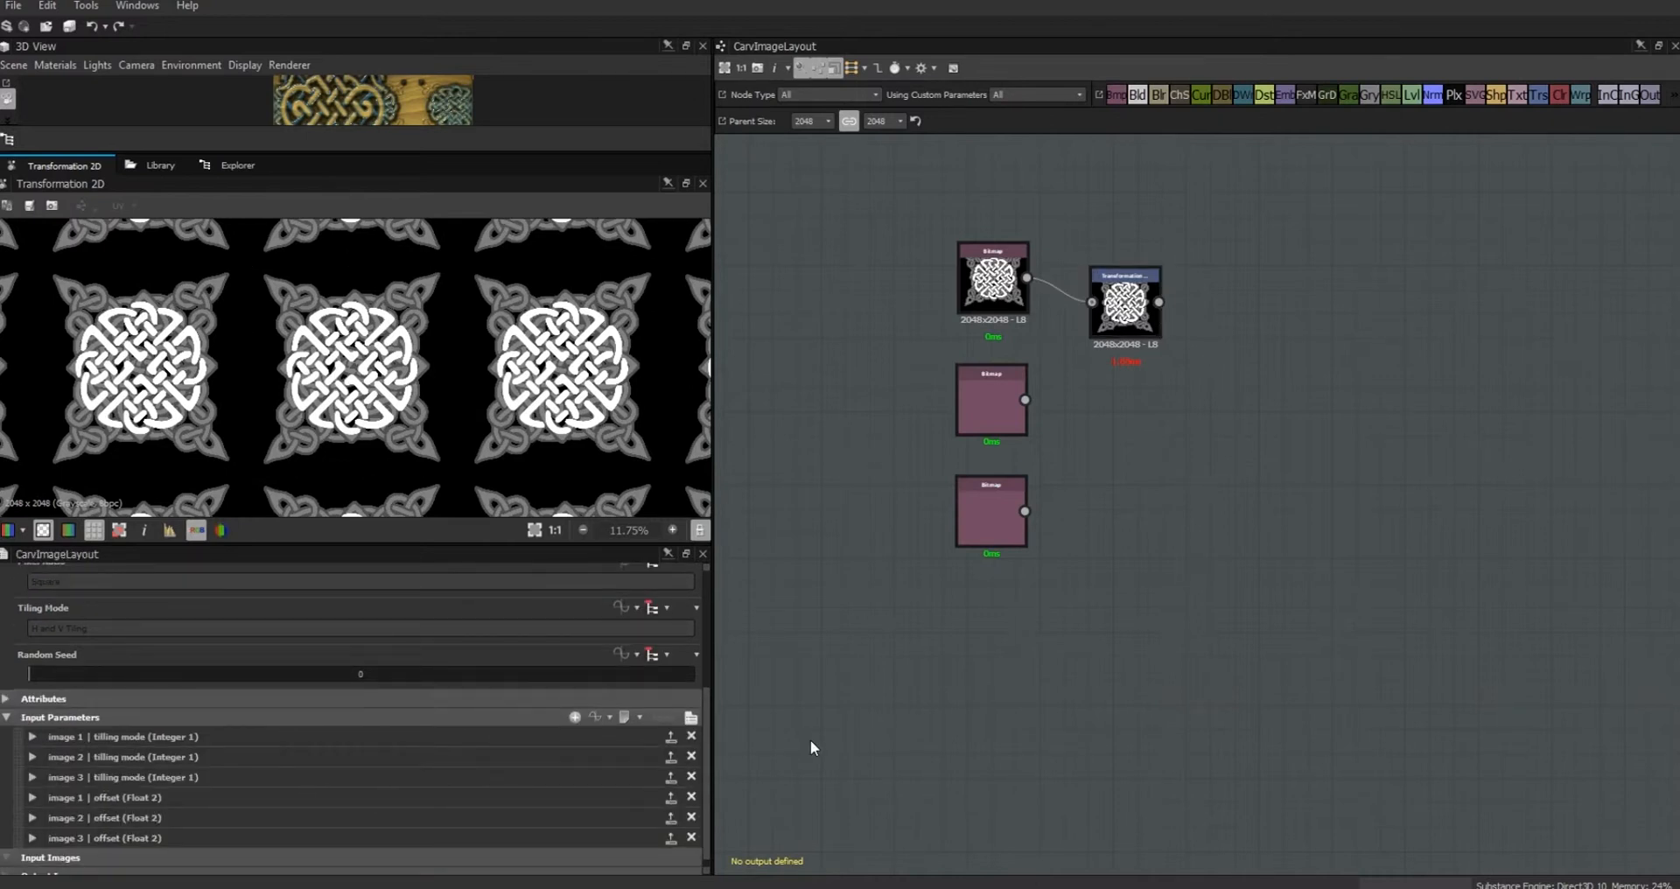
drag(1125, 306, 1125, 269)
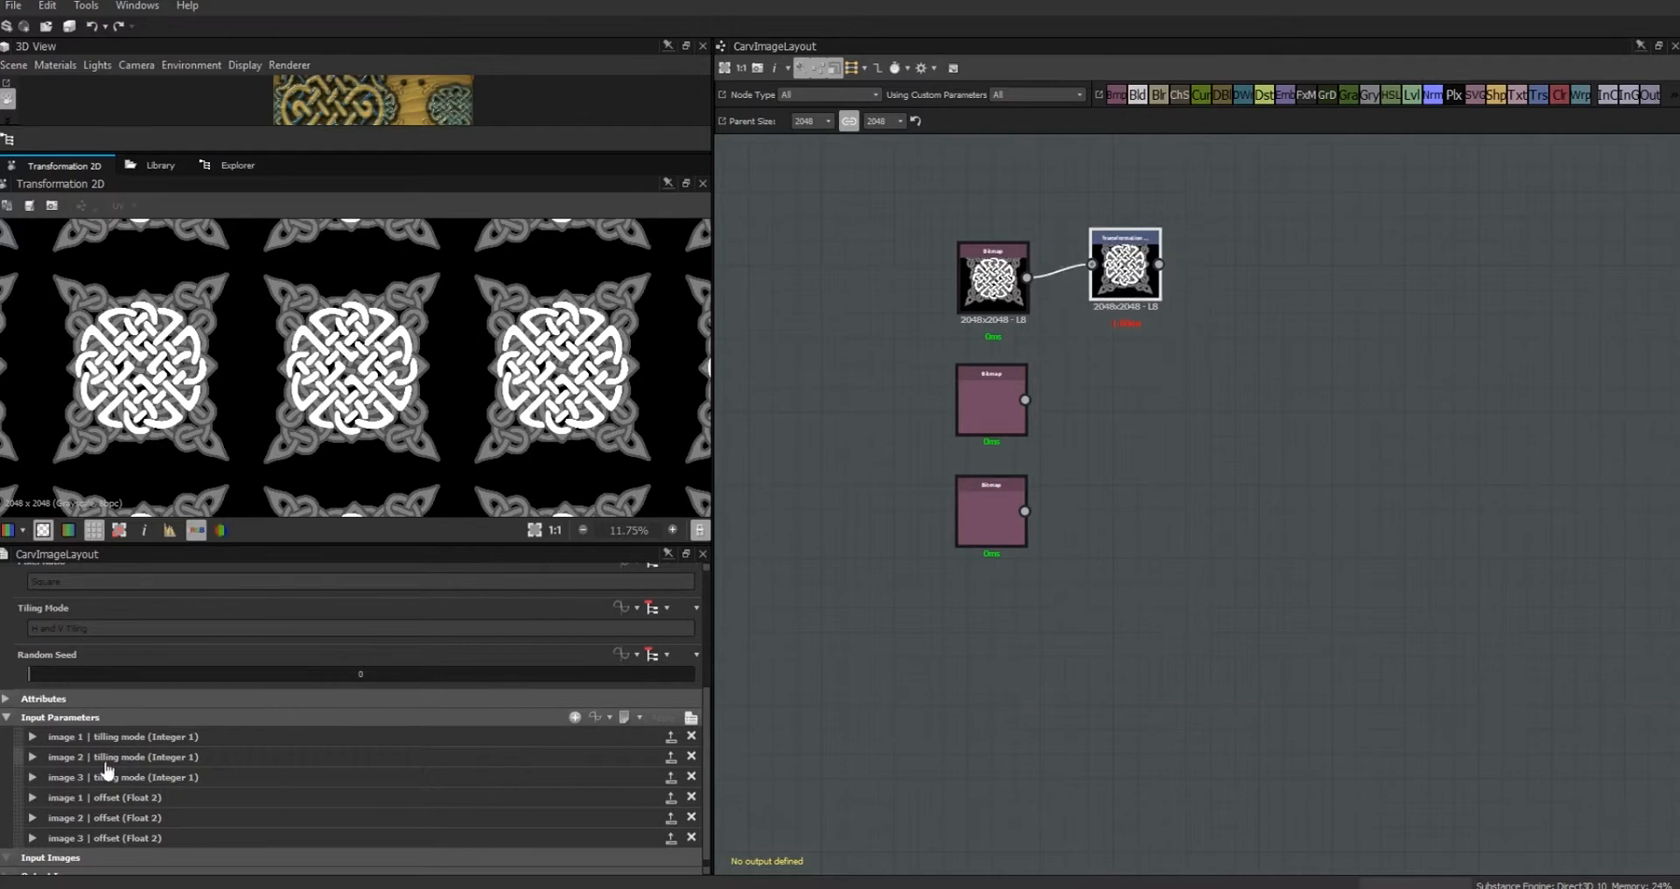
drag(707, 733, 706, 772)
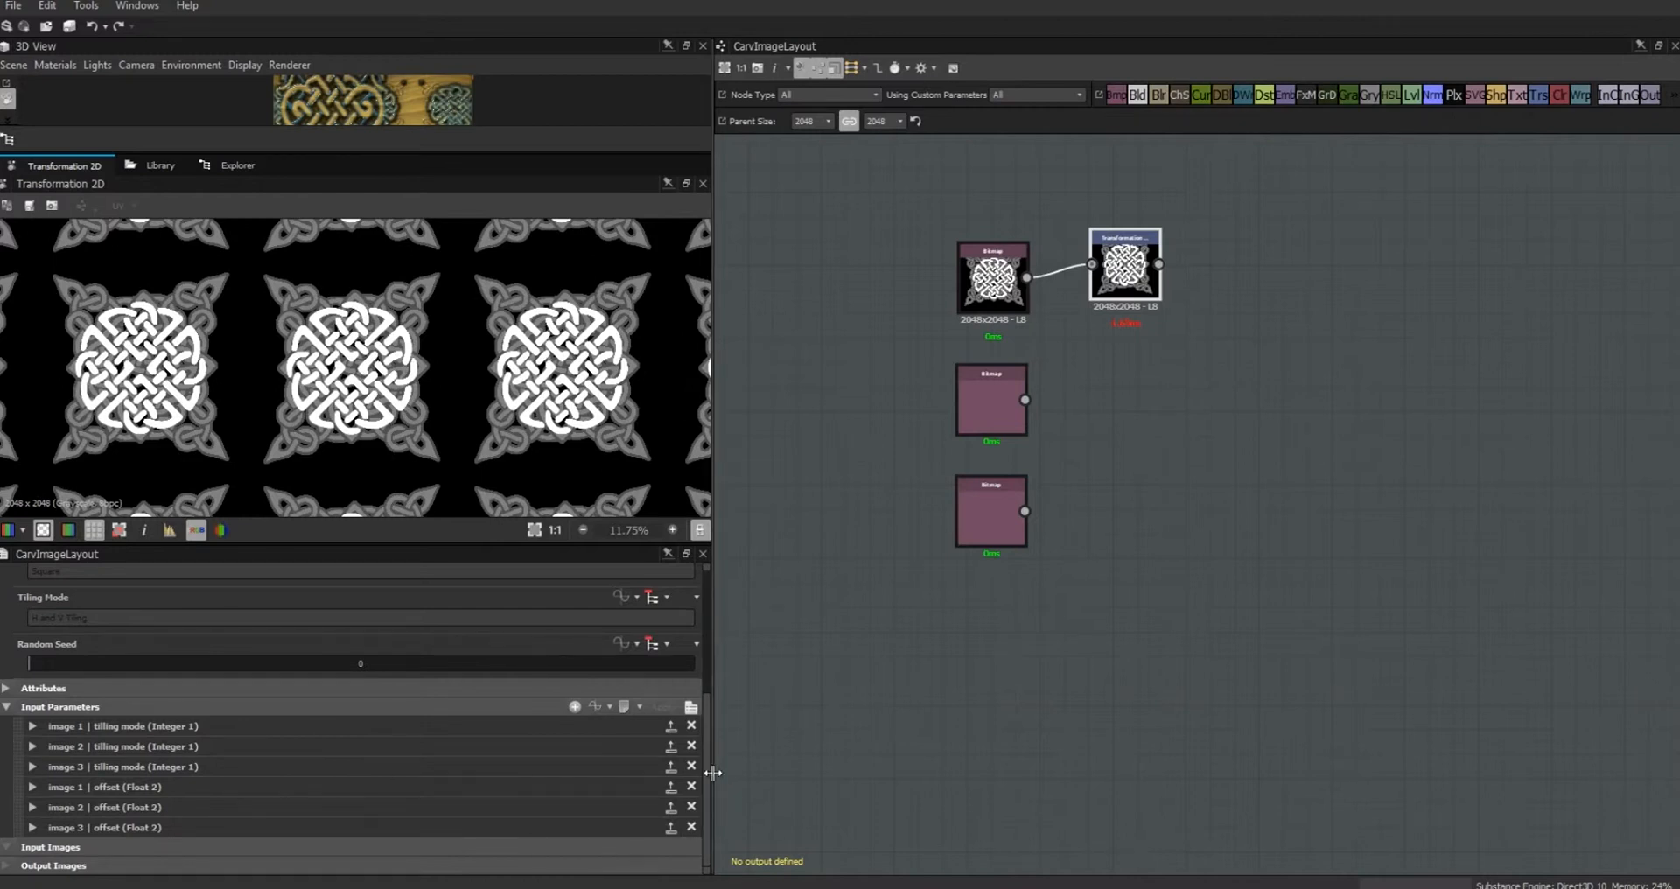
click(574, 706)
drag(706, 736, 704, 779)
drag(180, 698, 47, 688)
text(image_1)
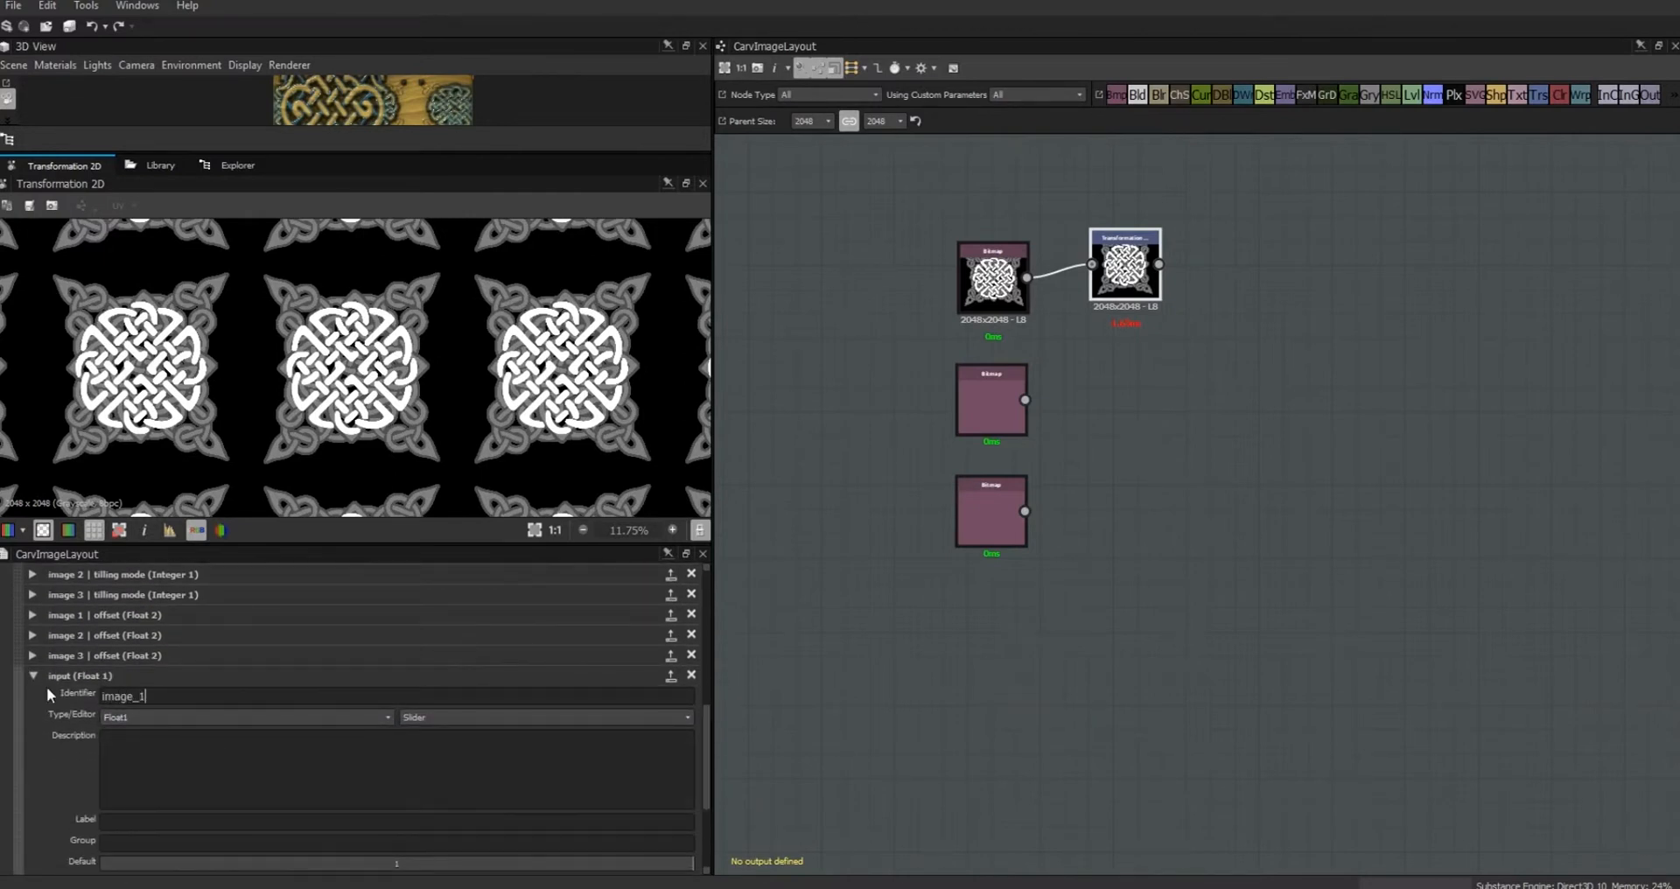
text(_orientatiom)
Step: Make the new parameter an Integer1 with a Drop Down List editor offering 0 as horizontal and 1 as vertical
click(125, 722)
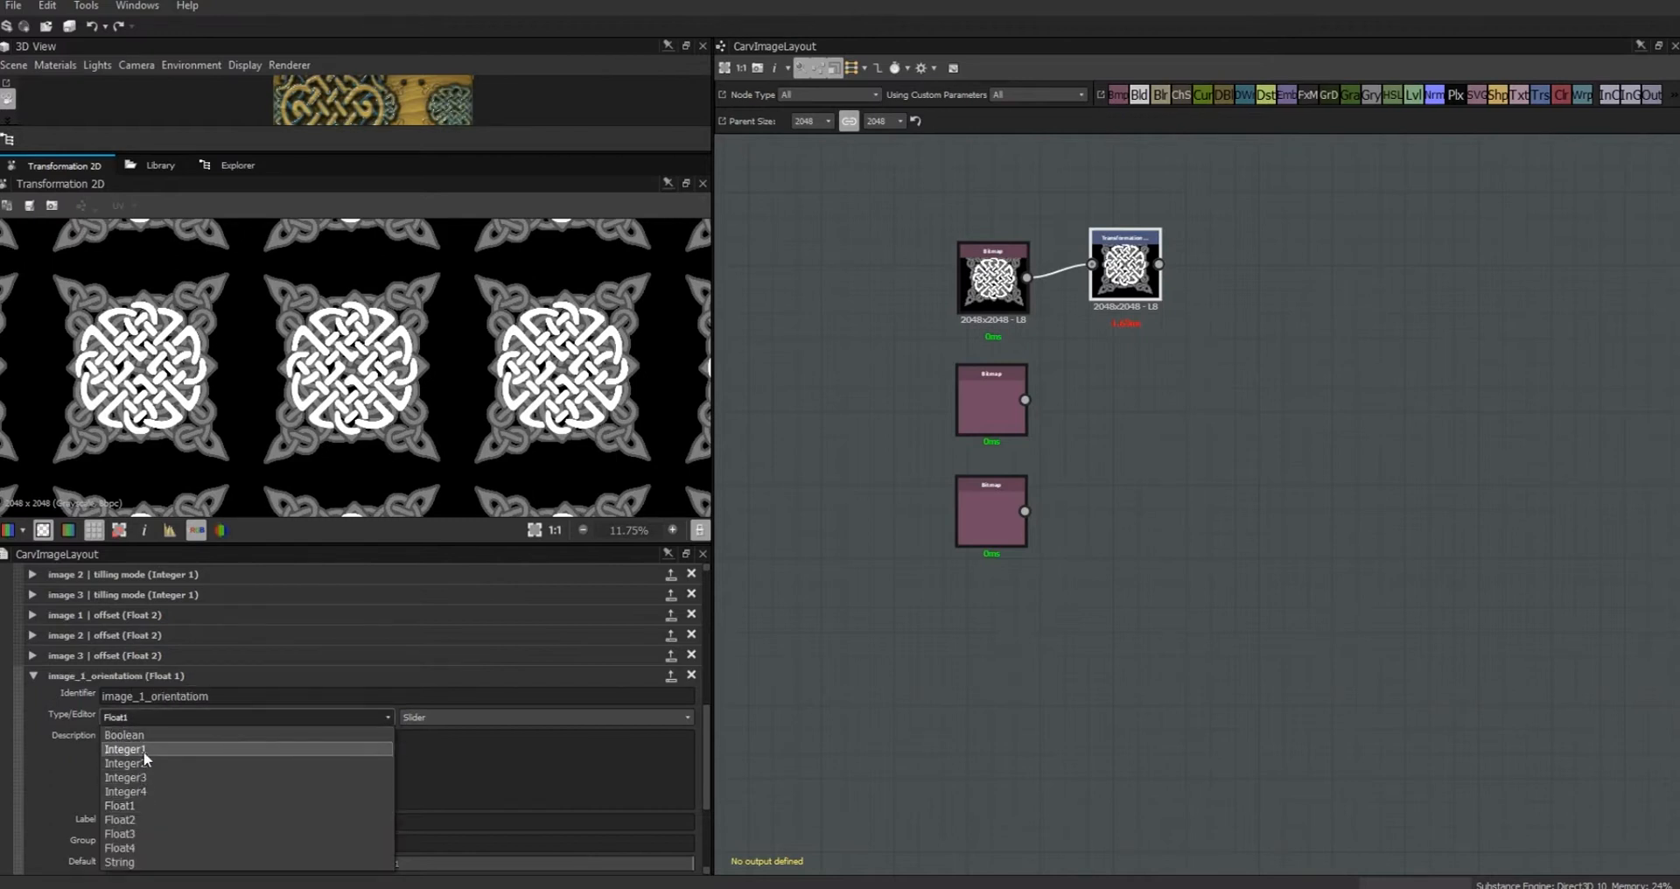
click(144, 751)
click(681, 718)
click(673, 750)
drag(710, 759, 600, 795)
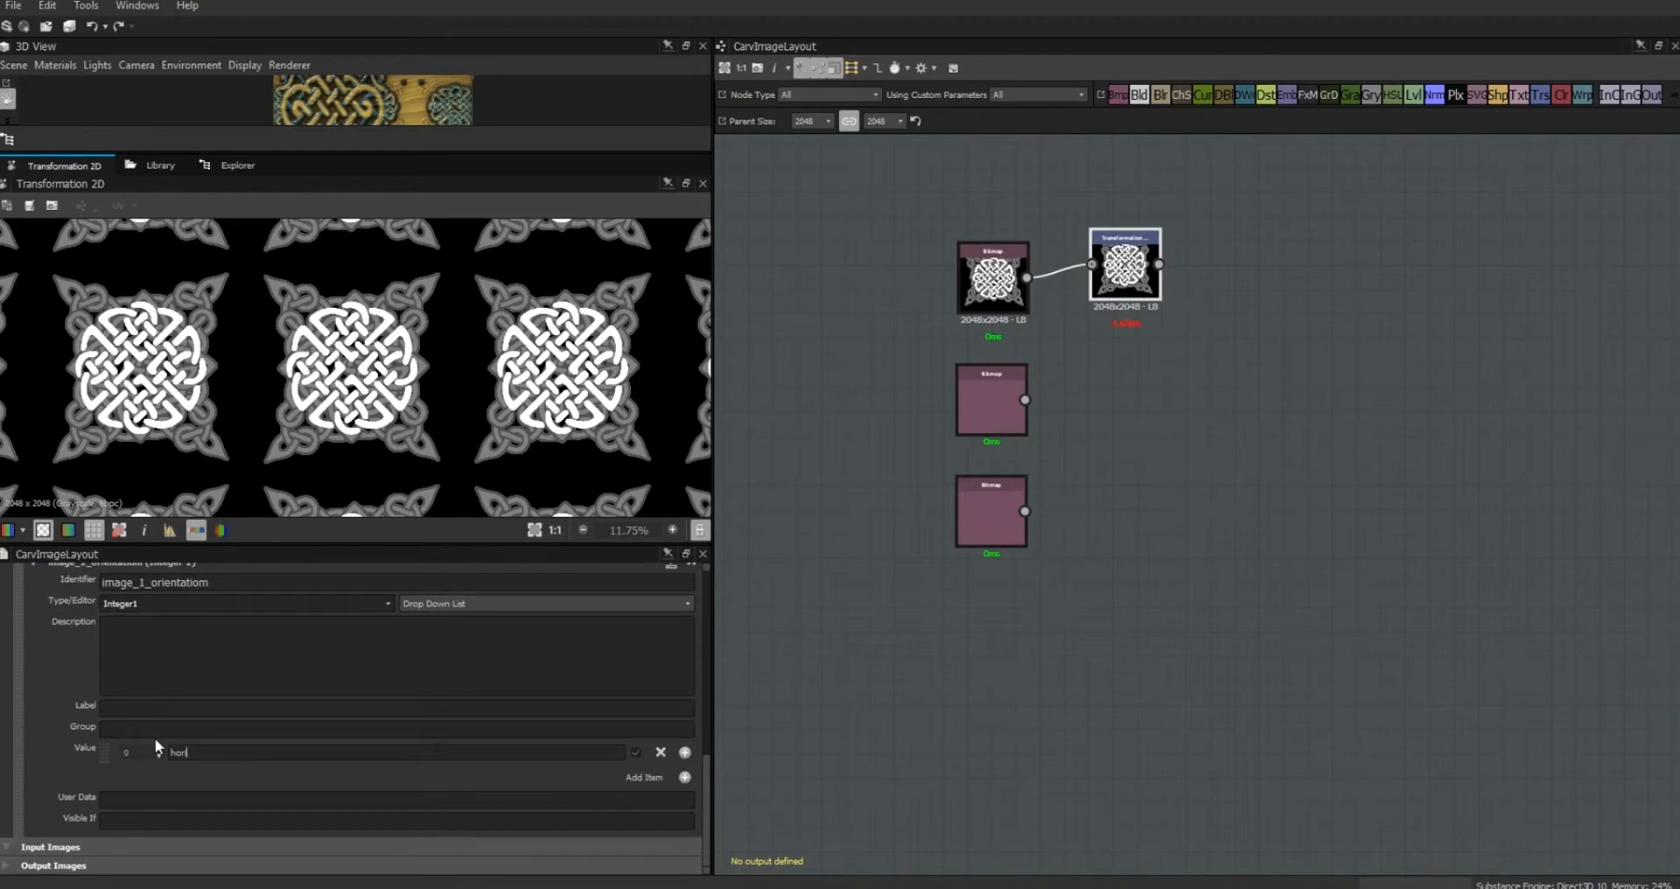
text(l)
click(684, 777)
double_click(217, 772)
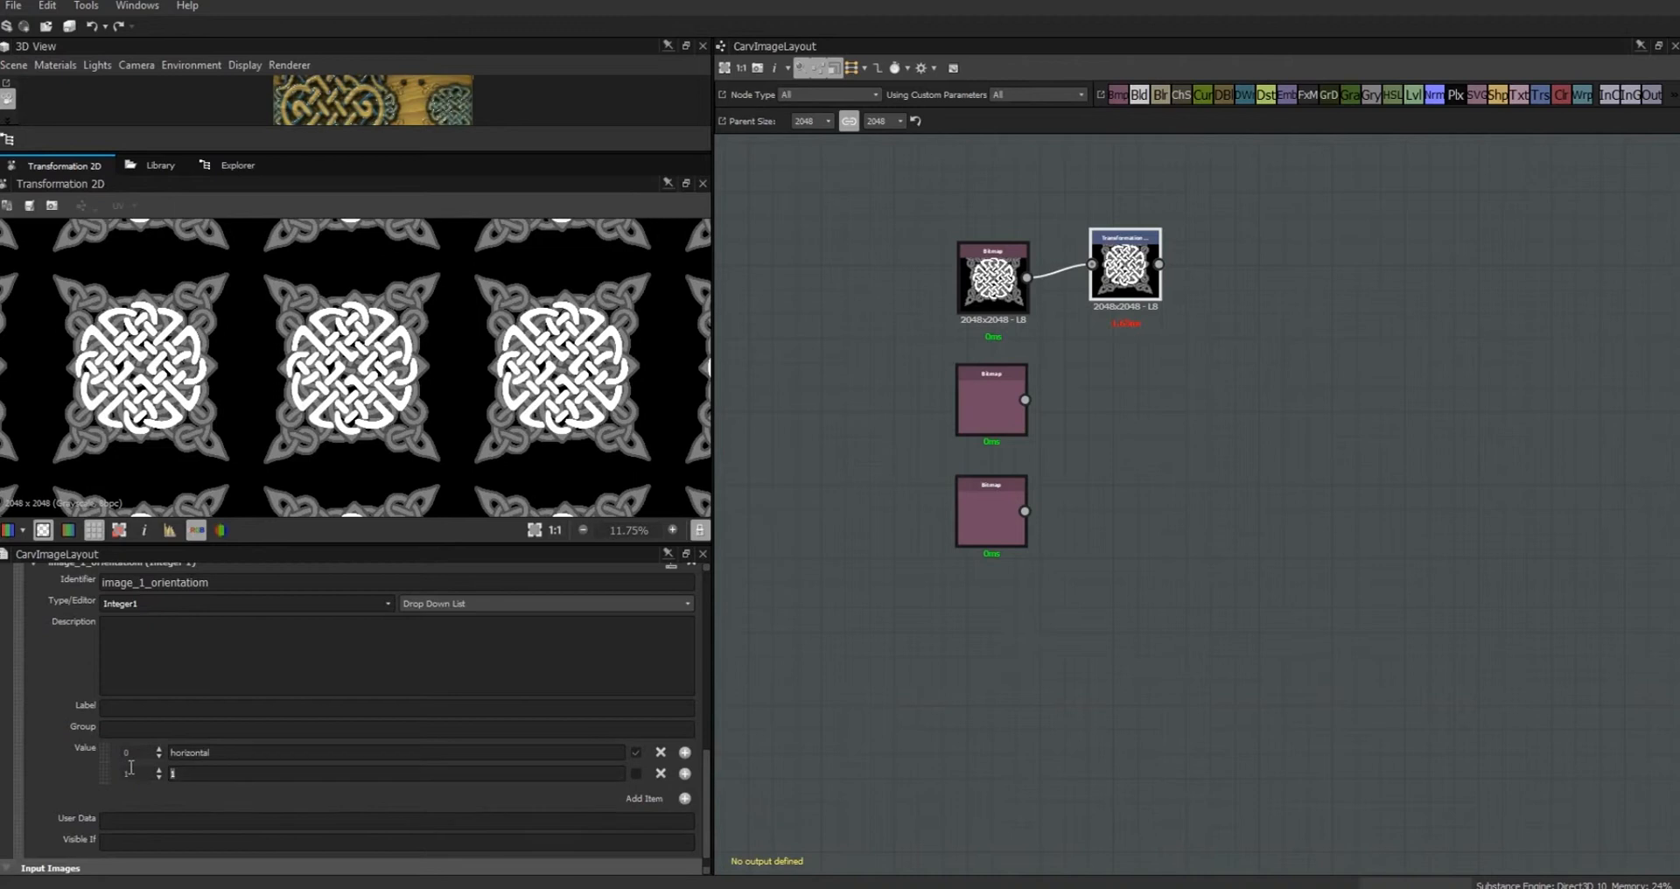
Step: Label the parameter orientation, correct its identifier to image_1_orientation, assign it to the group image 1 and collapse its settings
click(229, 706)
text(orientation)
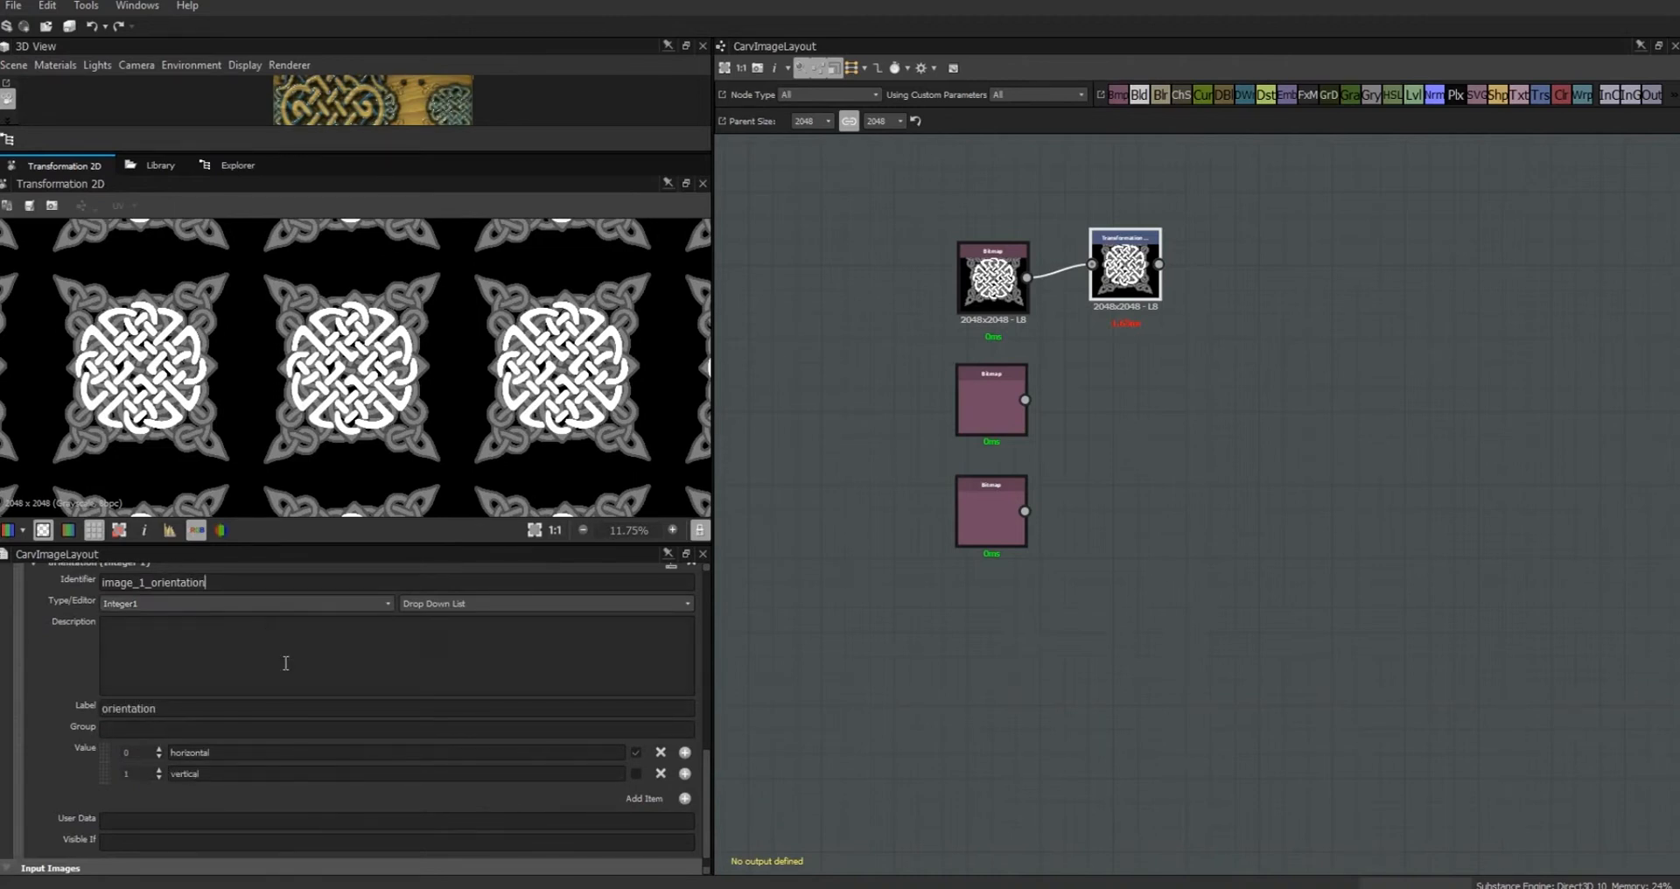
key(Tab)
text(image 1)
drag(705, 782, 705, 734)
click(633, 694)
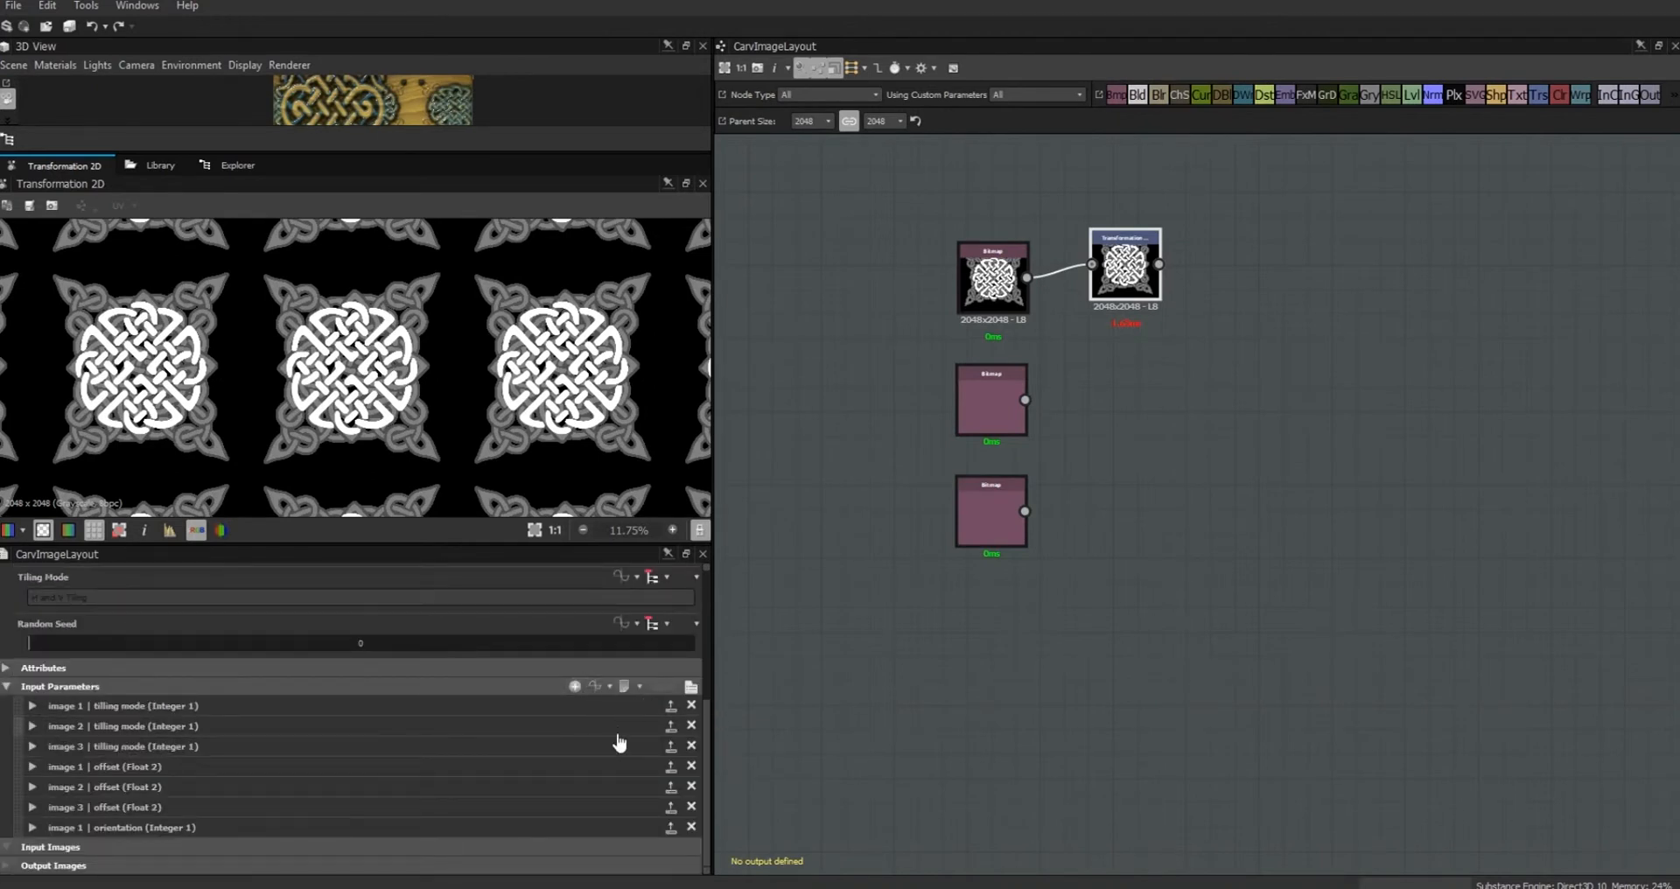
Step: Duplicate the image 1 orientation parameter for image 2, with identifier image_2_orientation and group image 2
click(611, 685)
text(2)
drag(205, 666, 218, 666)
key(BackSpace)
drag(134, 810, 229, 810)
text(2)
Step: Make another copy of the orientation parameter for image 3, with identifier image_3_orientation and group image 3, and collapse the copies
drag(705, 723, 705, 797)
text(3)
drag(139, 674, 204, 673)
key(BackSpace)
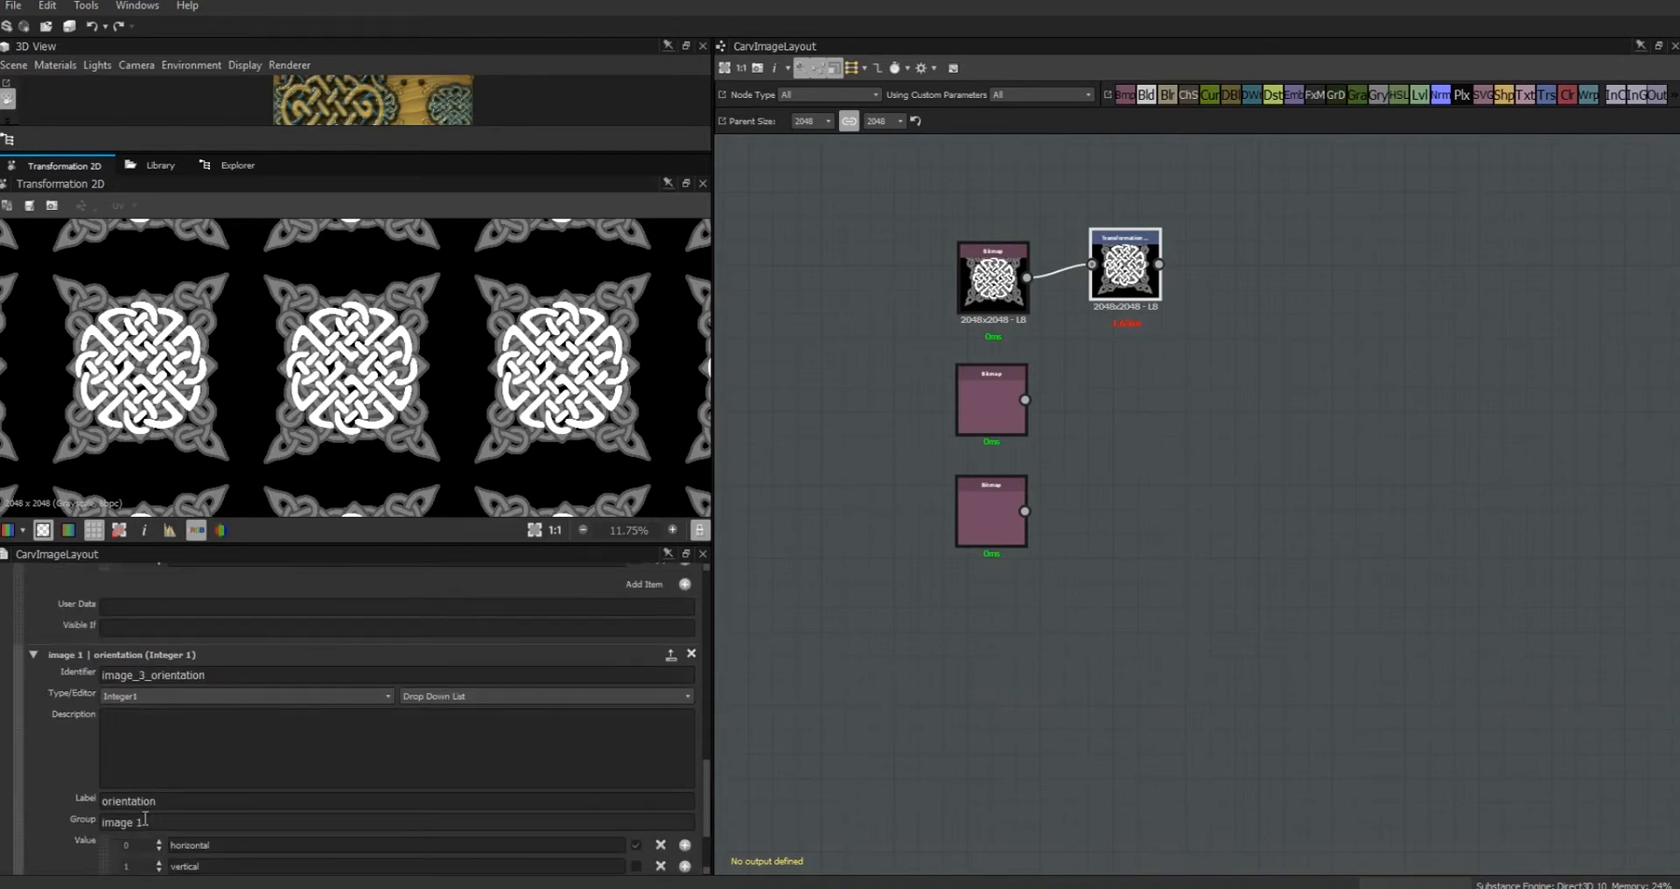
drag(135, 822, 144, 821)
text(3)
click(32, 697)
drag(707, 818, 704, 767)
click(31, 719)
Step: Add a Float2 input parameter with the identifier image_1_adust and label it adjust H V
click(690, 645)
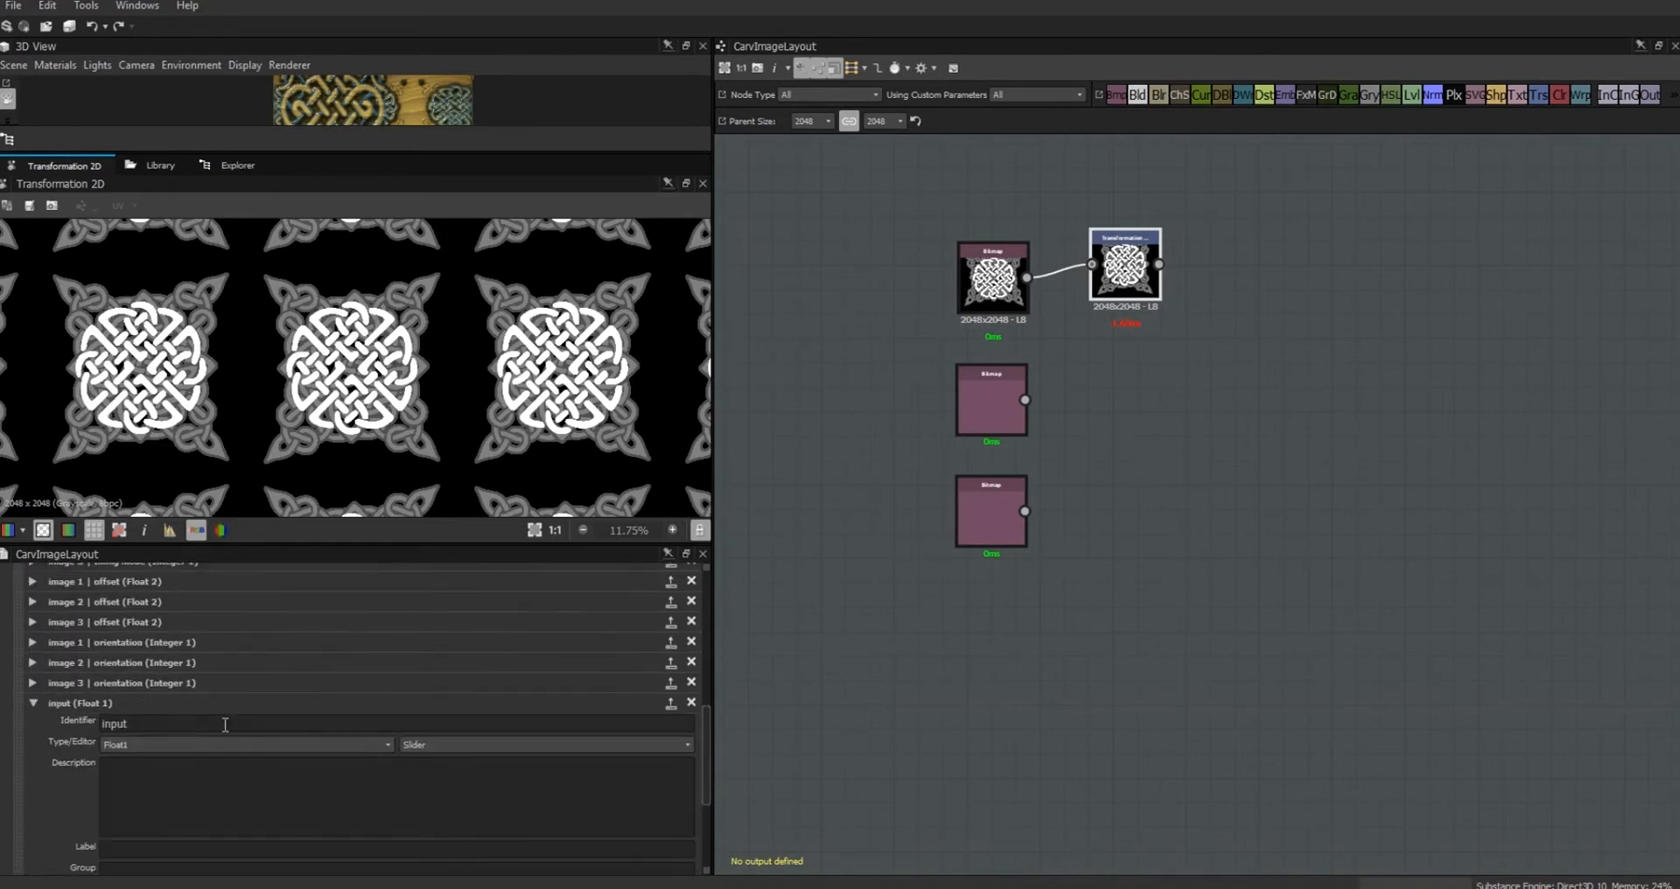
click(182, 744)
click(177, 836)
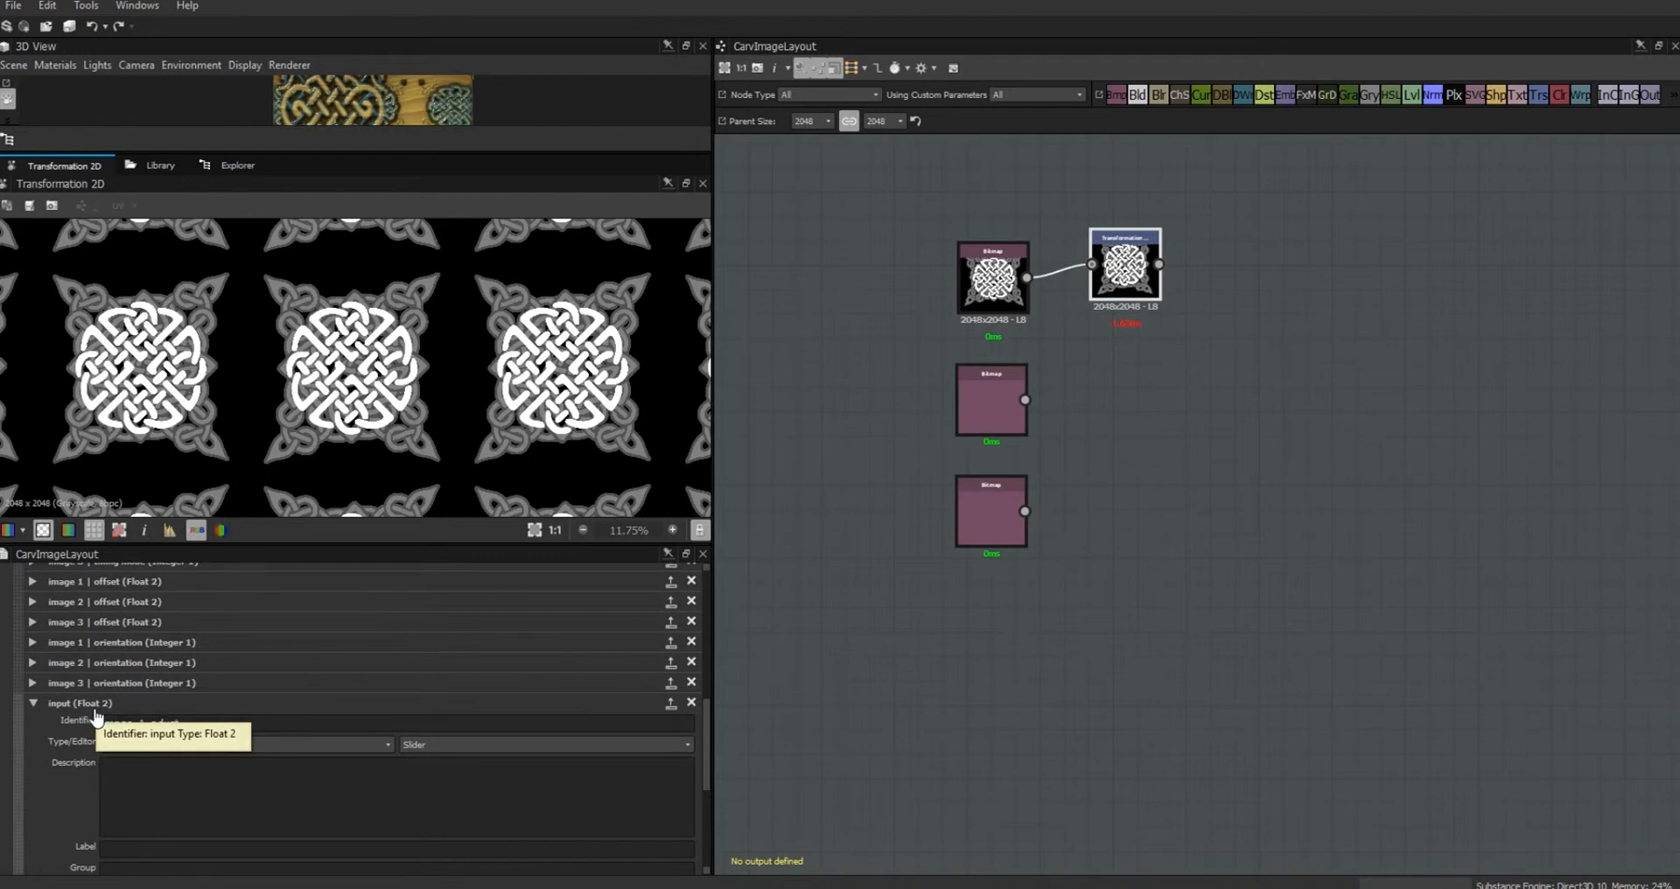
click(164, 848)
text(adjust H V)
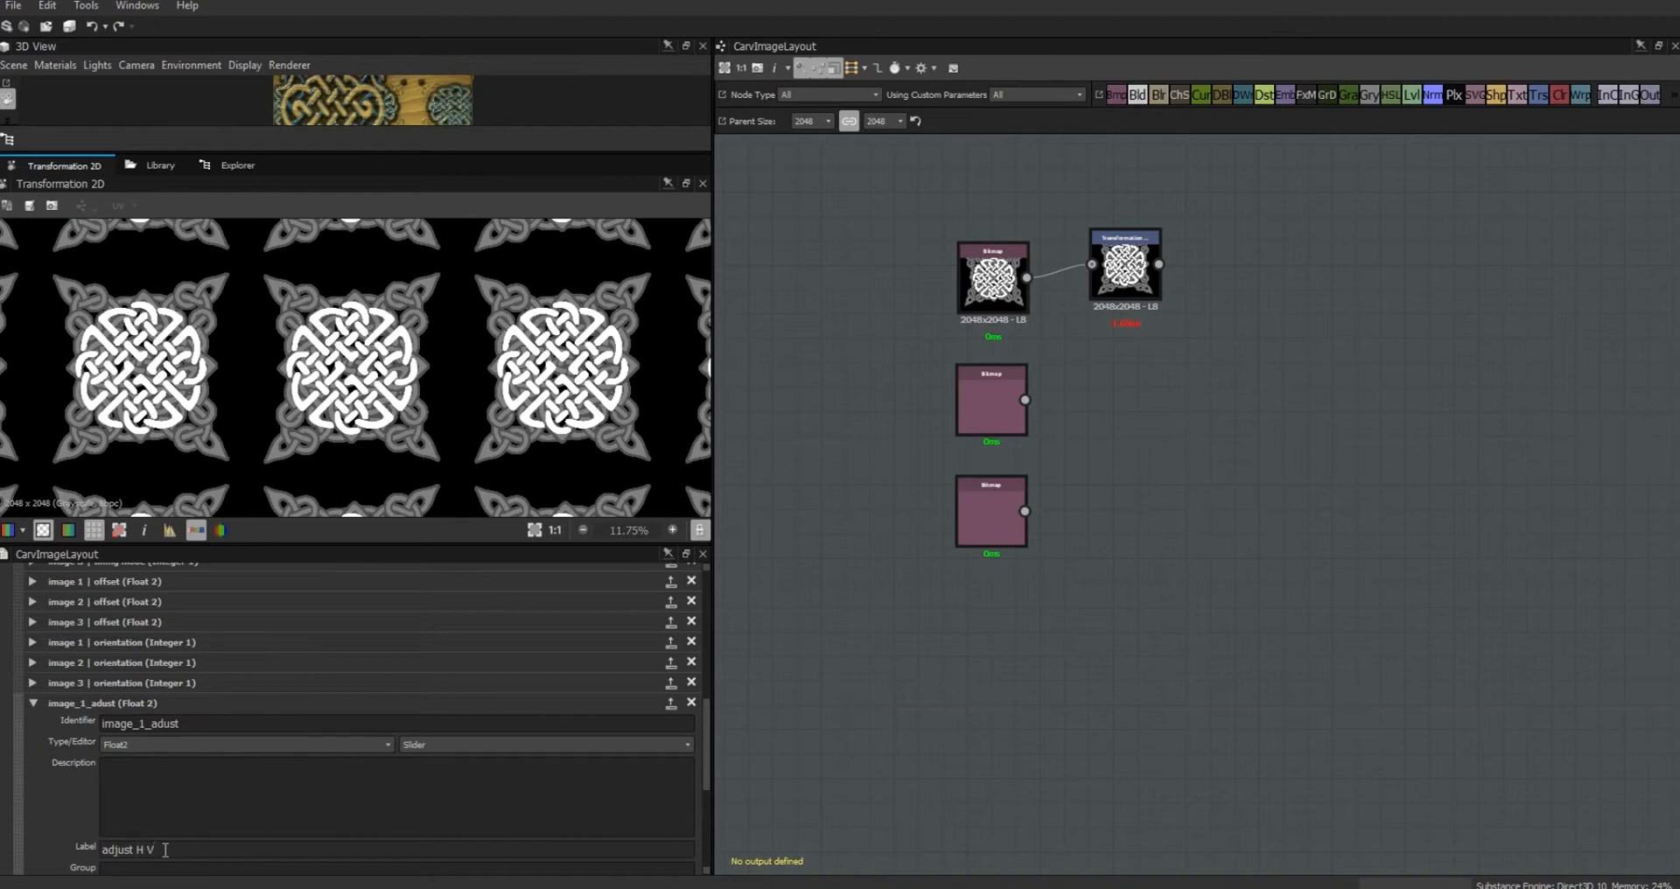
Step: Correct the new parameter's label to adjust H / V and assign it to the group image 1
drag(706, 778, 706, 819)
click(148, 711)
text(/)
click(142, 733)
text(image 1)
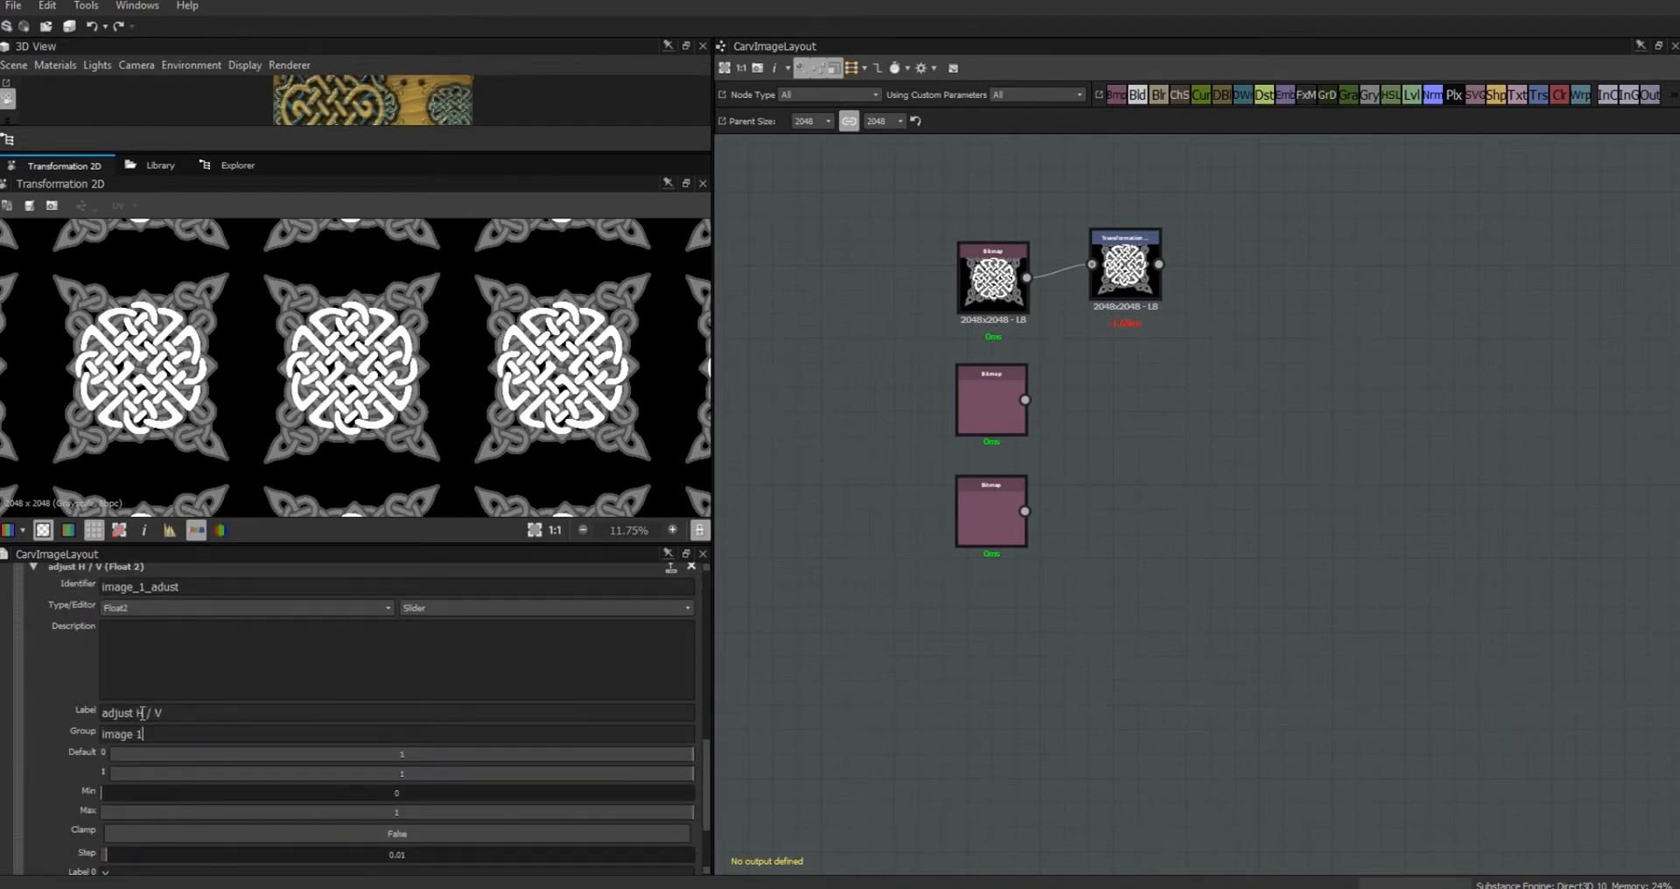
Step: Set the adjust H / V parameter's maximum to 4 and label its two components adjust H and adjust V
drag(705, 775, 705, 801)
double_click(399, 730)
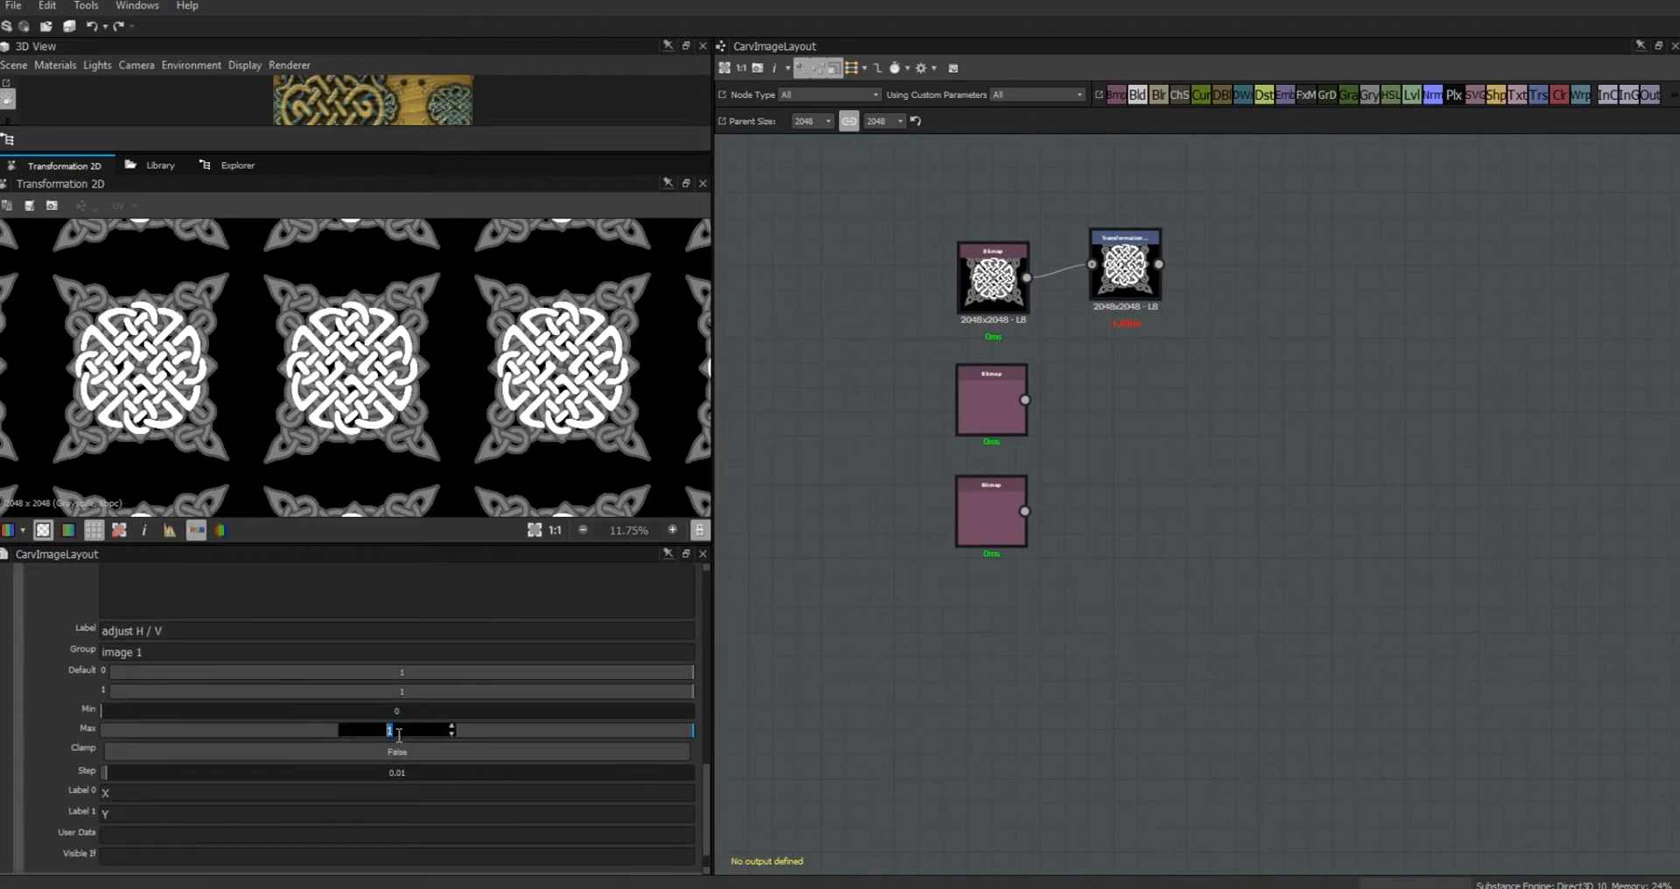
text(3)
double_click(390, 730)
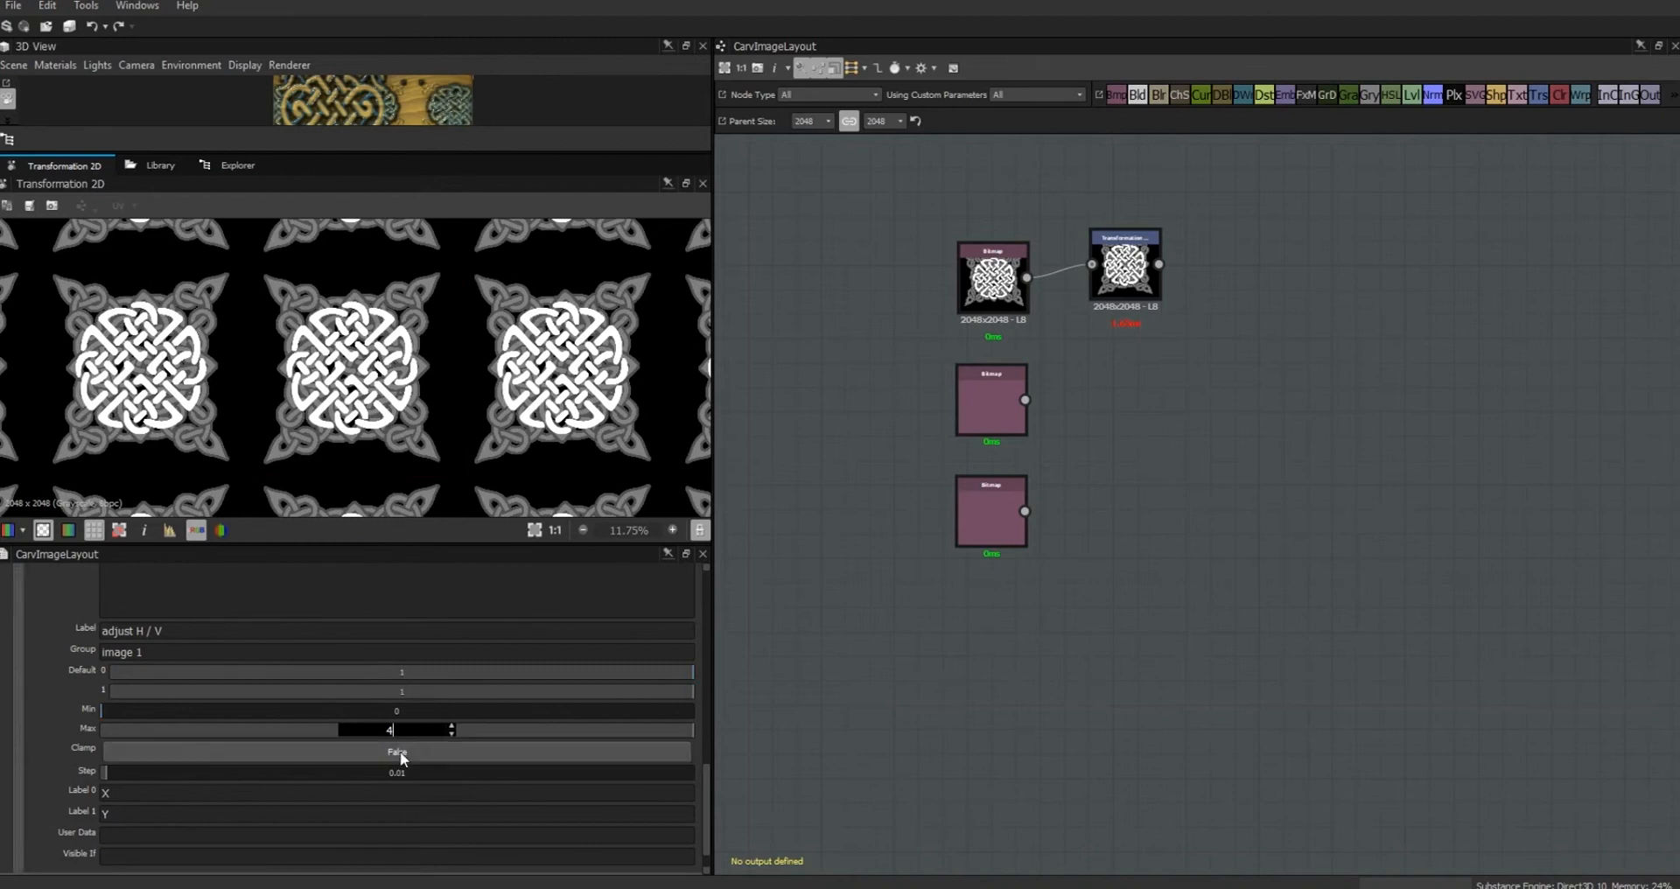
drag(117, 794, 93, 793)
text(adjust H)
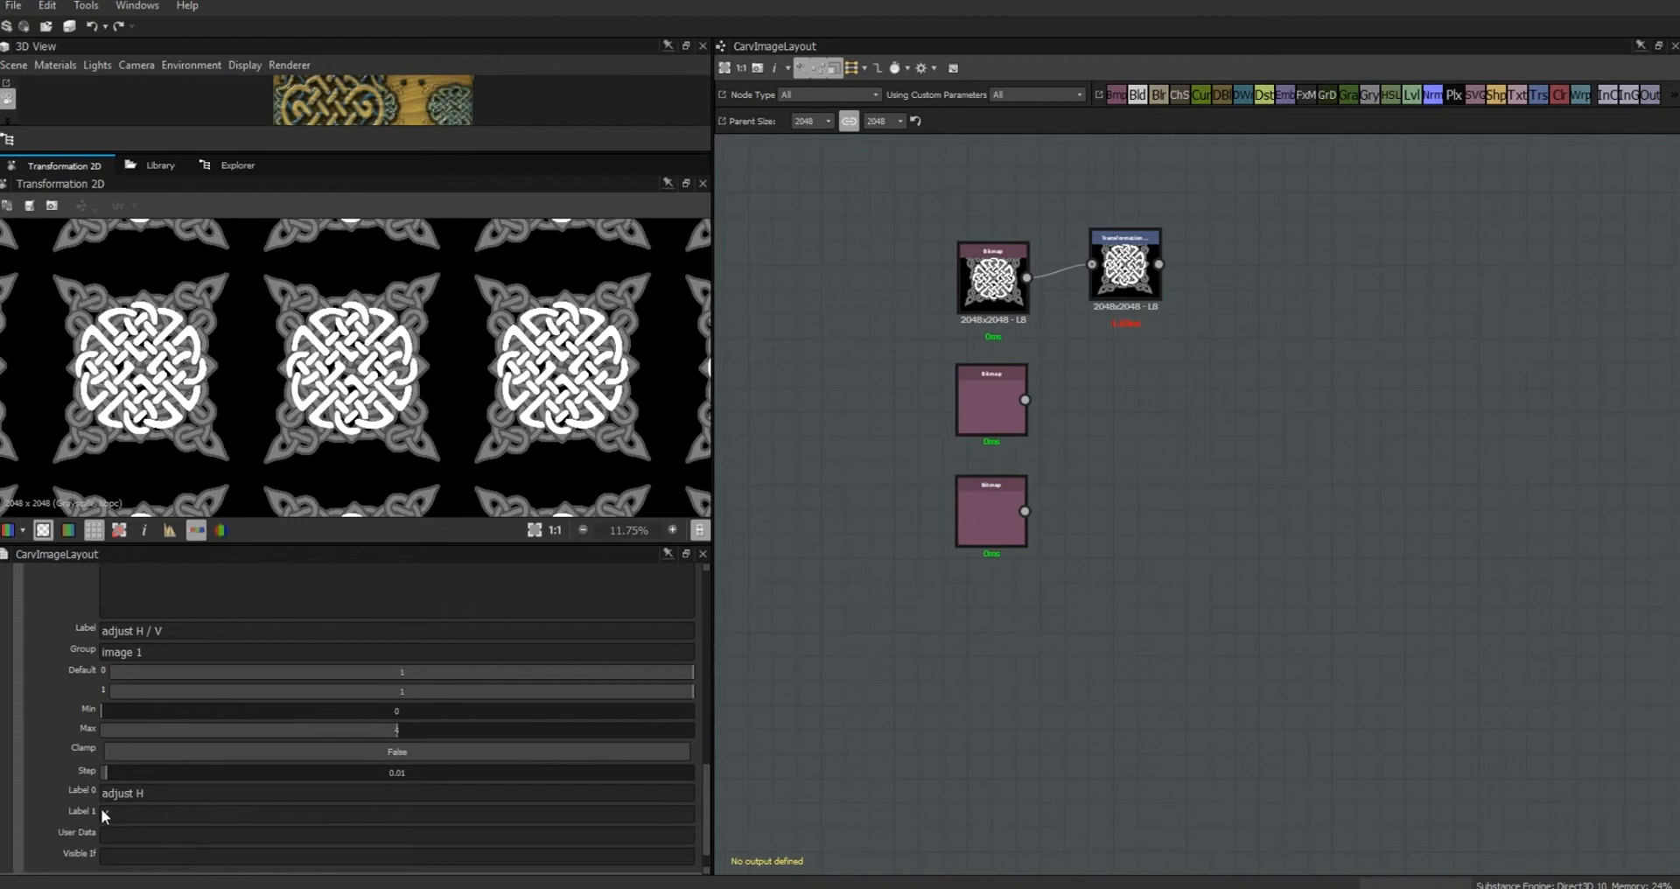
click(101, 813)
text(adjust V)
Step: Duplicate the adjust H / V parameter for image 2, with identifier image_2_adust and group image 2
scroll(709, 795, up, 3)
scroll(709, 796, up, 5)
click(603, 620)
click(612, 656)
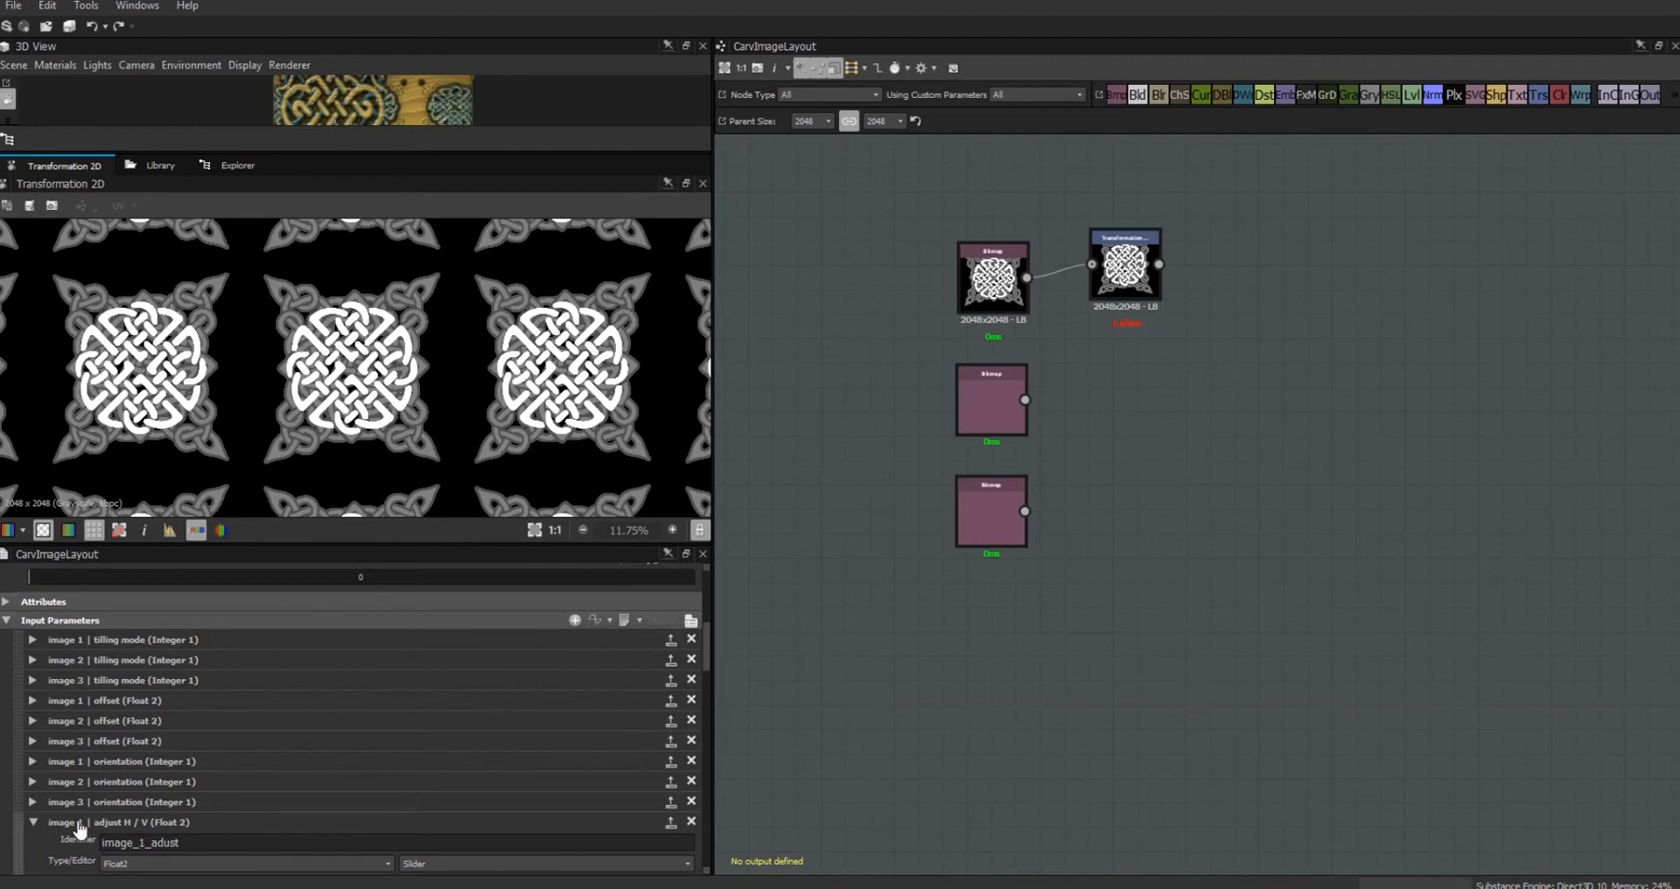
scroll(707, 698, down, 5)
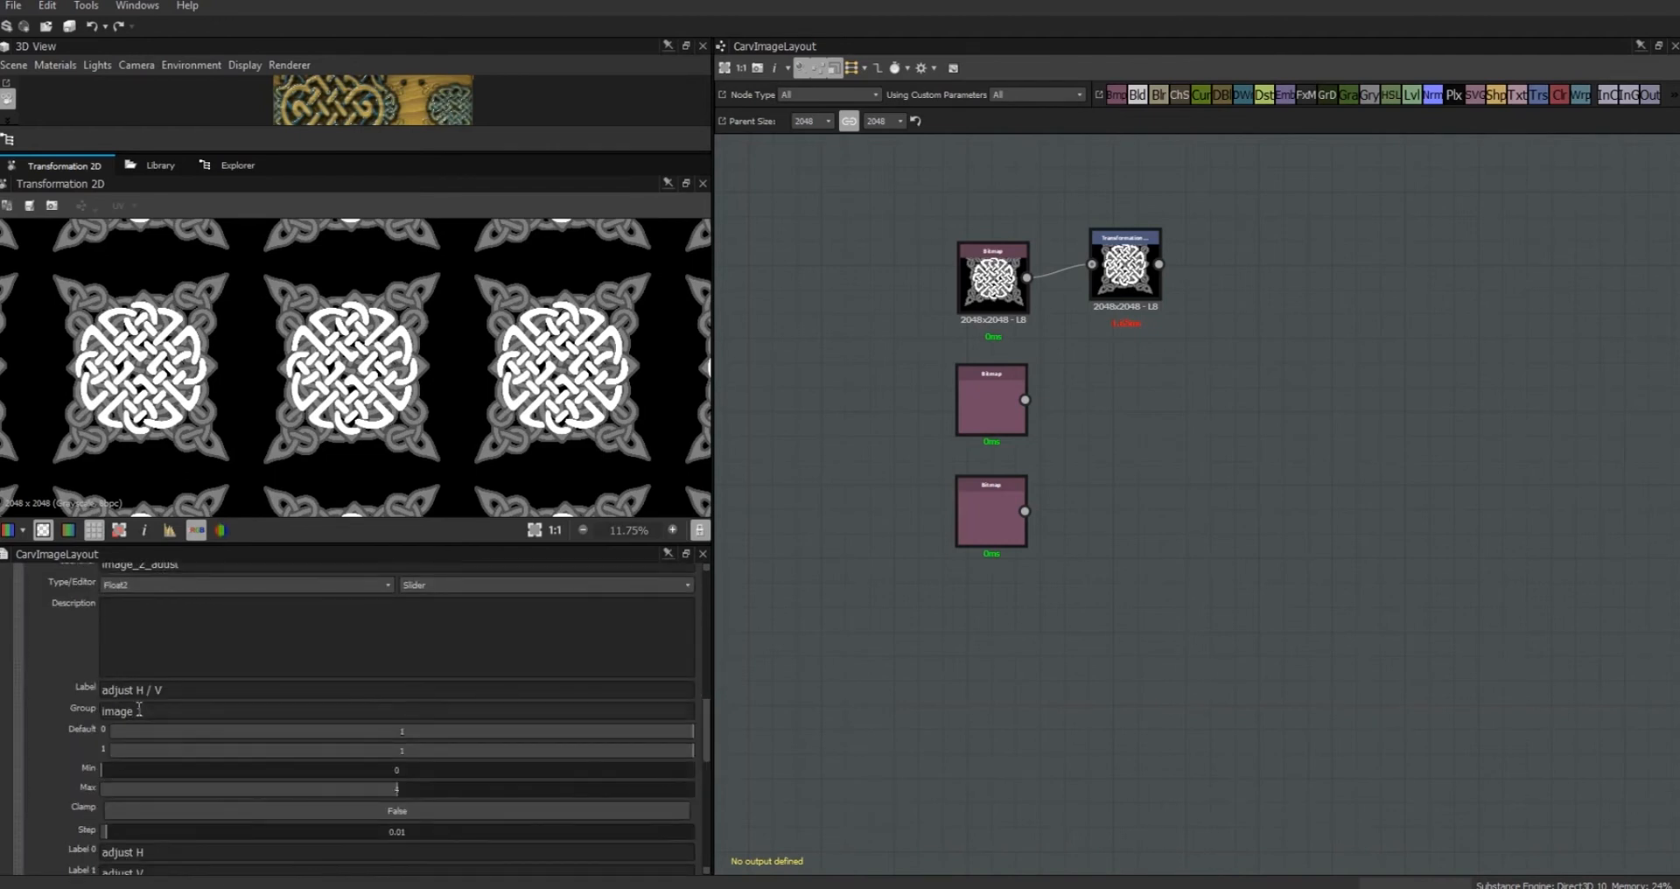
Step: Set up another adjust H / V copy for image 3, with group image 3, and collapse the parameter settings
drag(705, 766, 705, 801)
drag(137, 712, 177, 712)
text(3)
key(BackSpace)
drag(144, 861, 135, 861)
text(3)
drag(707, 792, 707, 767)
click(32, 813)
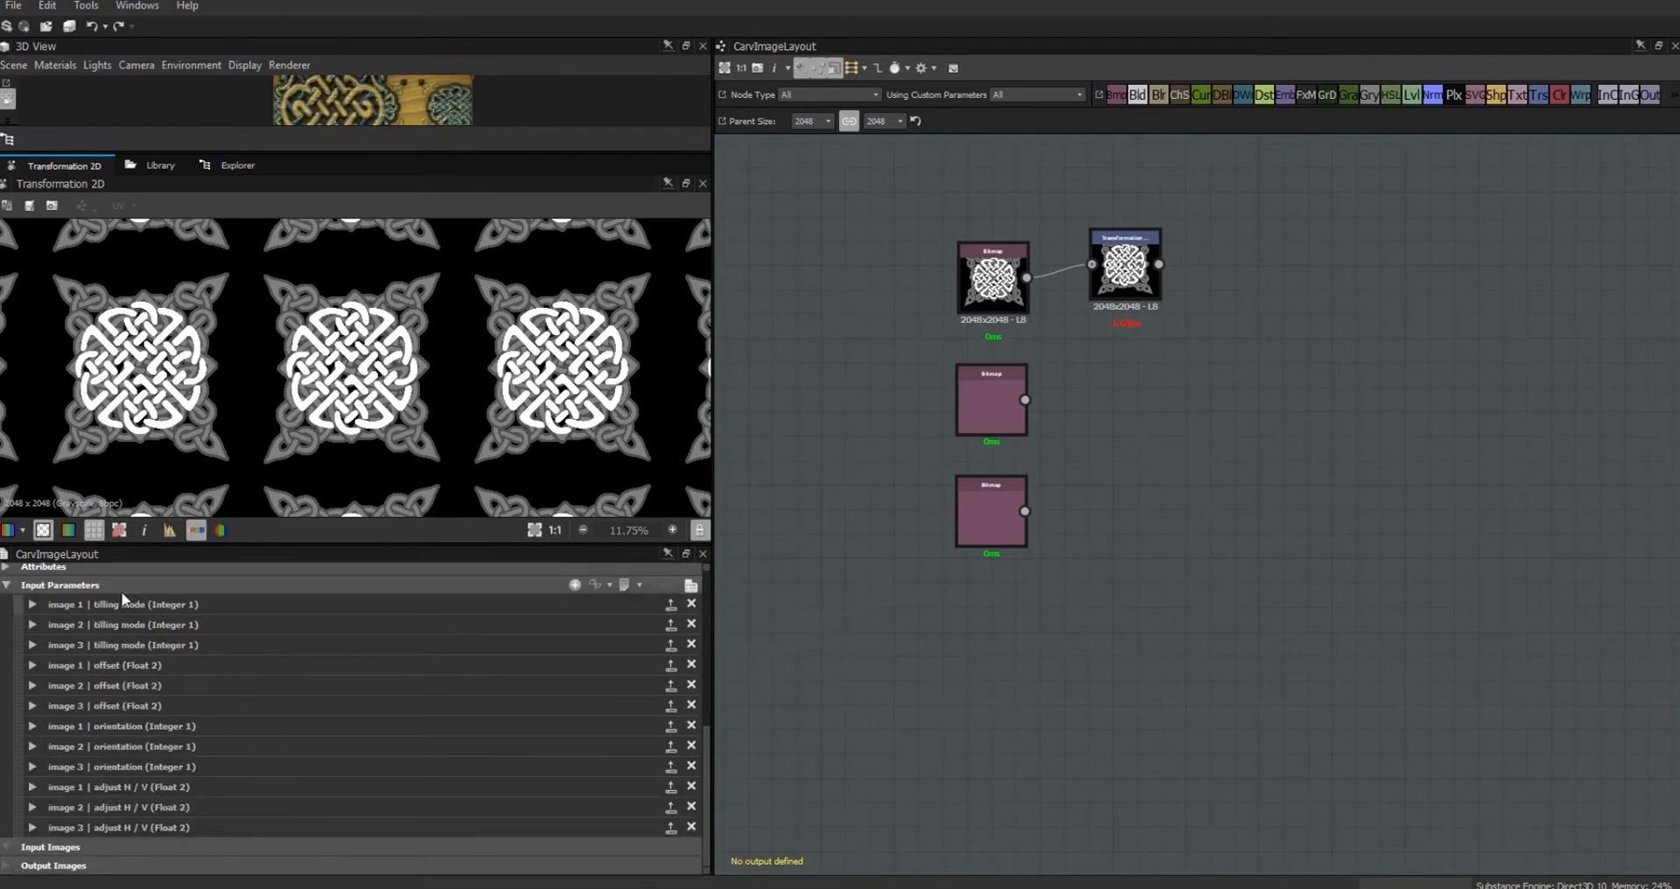
Step: Preview the input parameters, examine the controls in the image groups, and return to the editable parameter list
click(690, 585)
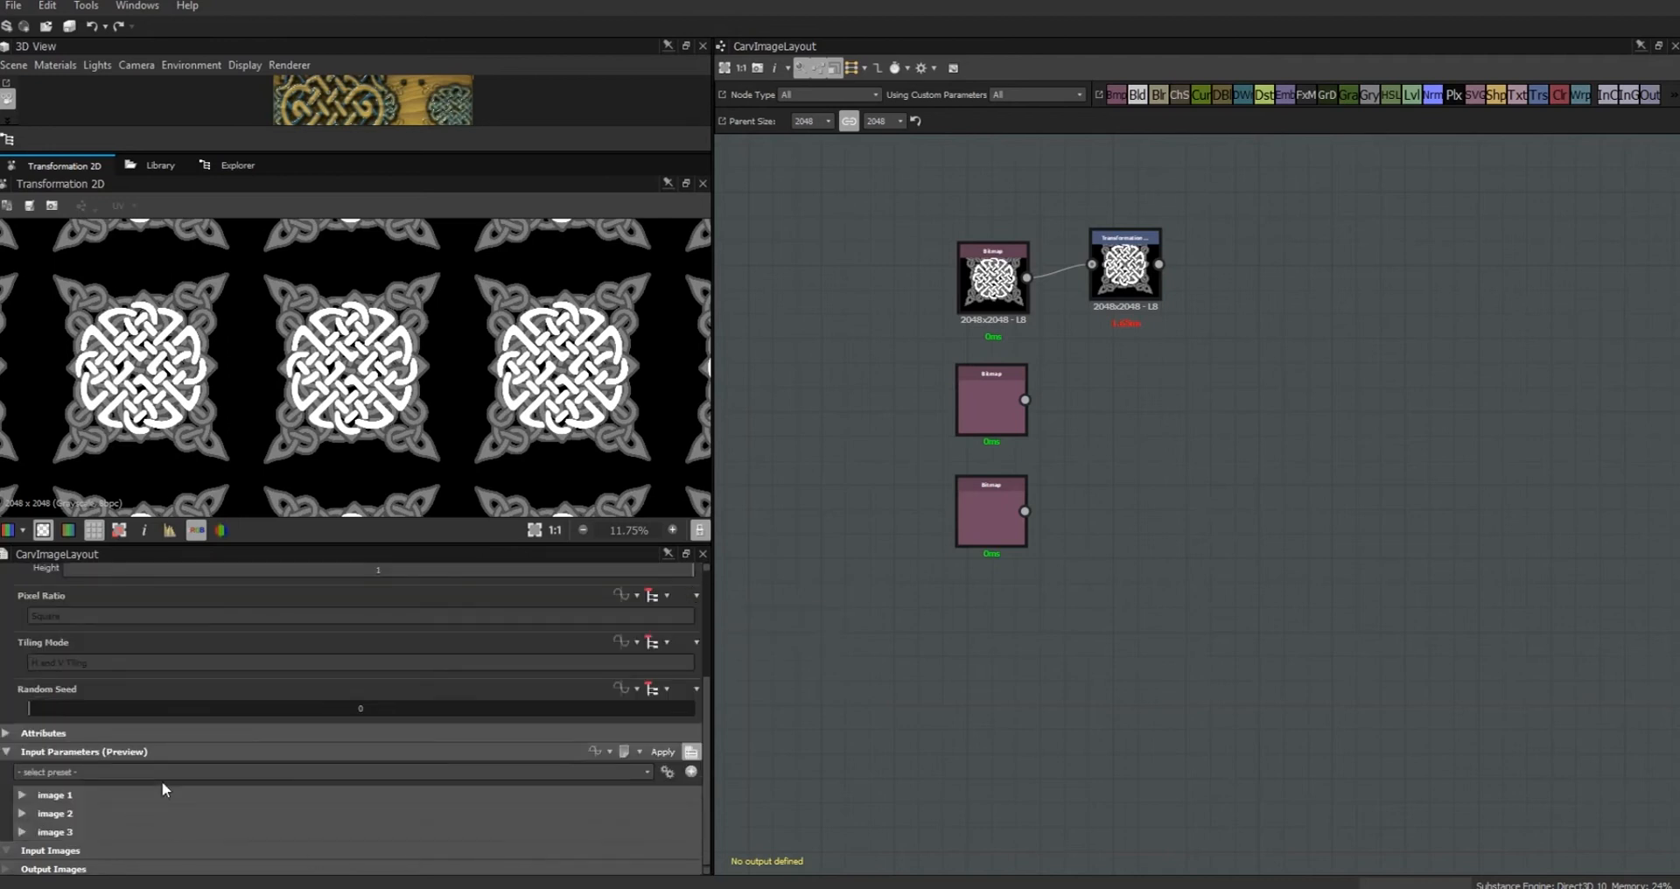
scroll(706, 723, down, 1)
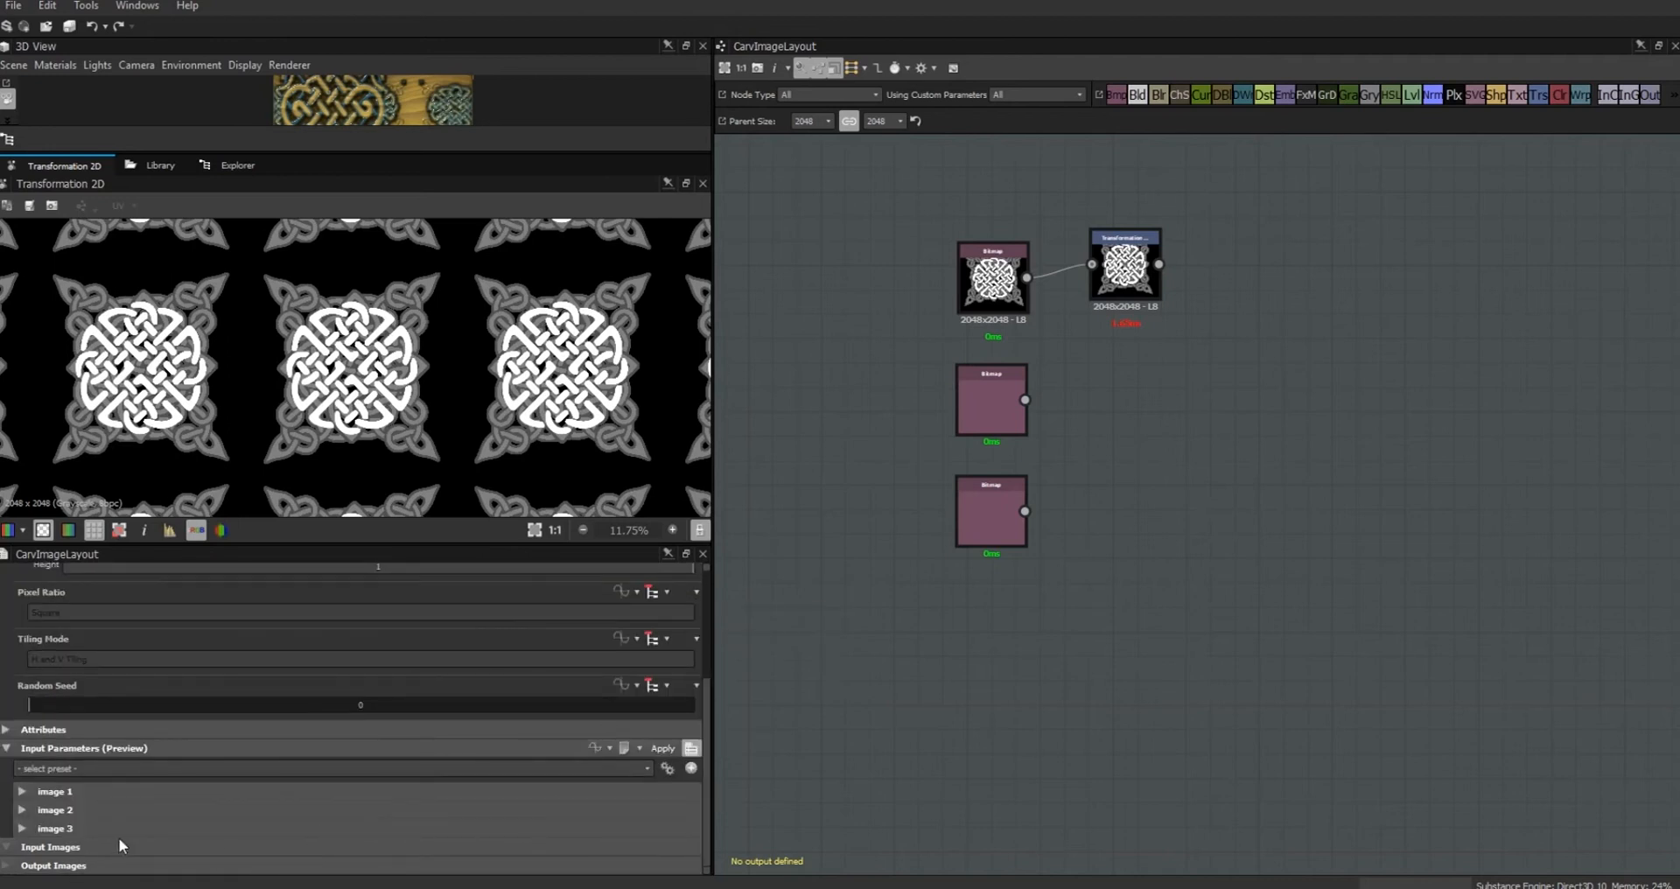
click(22, 828)
click(22, 790)
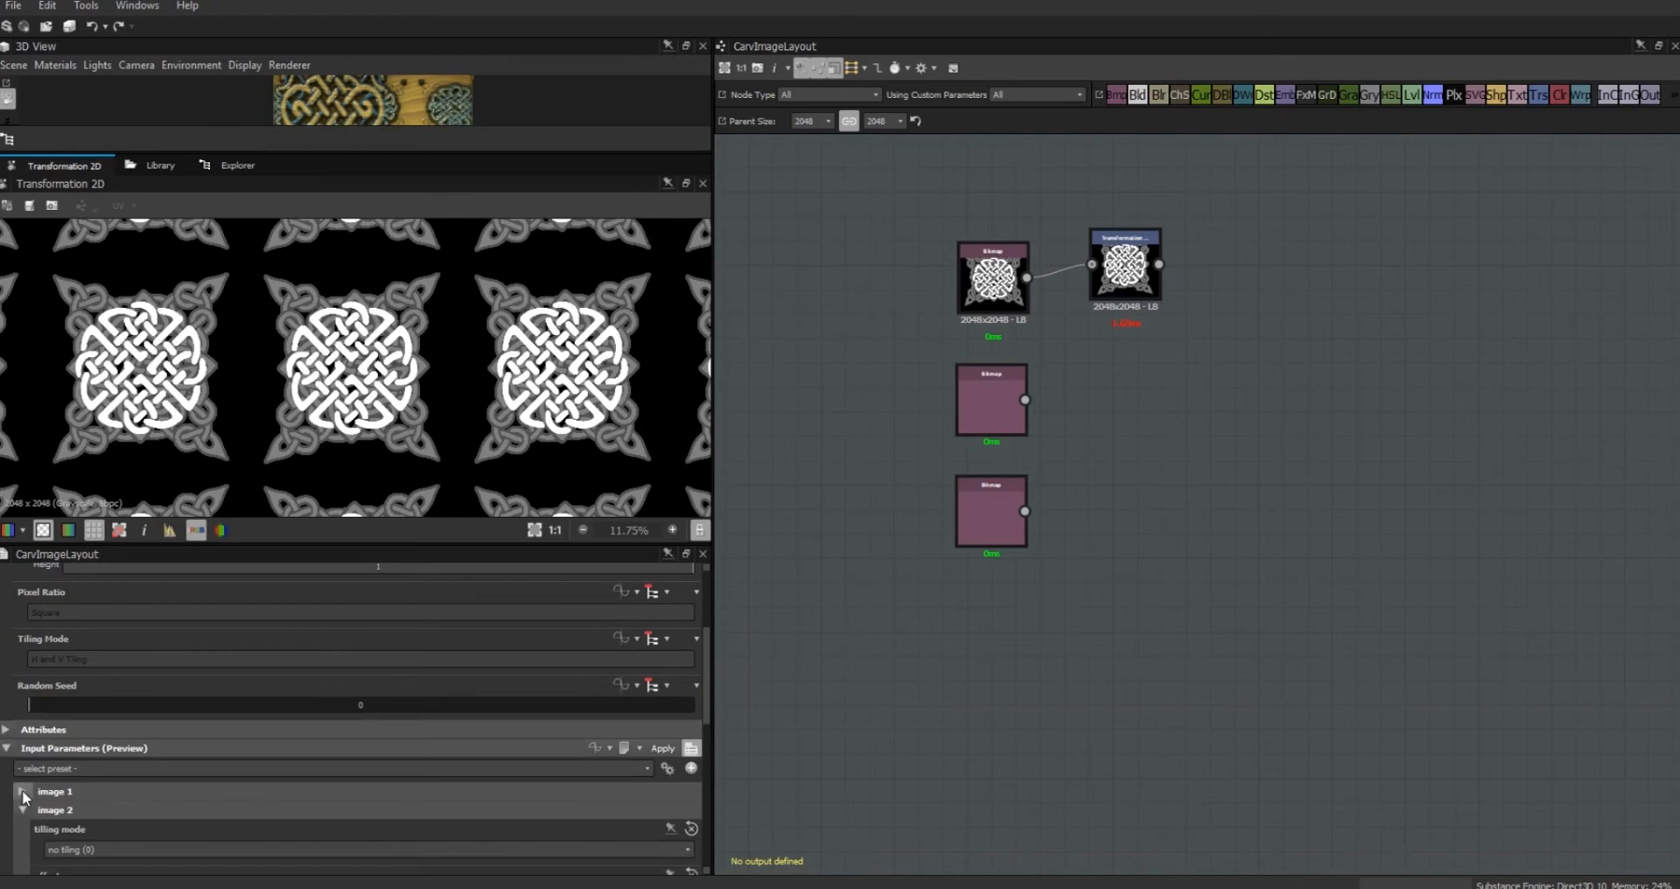
mouse_move(705, 675)
mouse_down()
mouse_move(726, 862)
mouse_move(726, 698)
mouse_up()
click(690, 651)
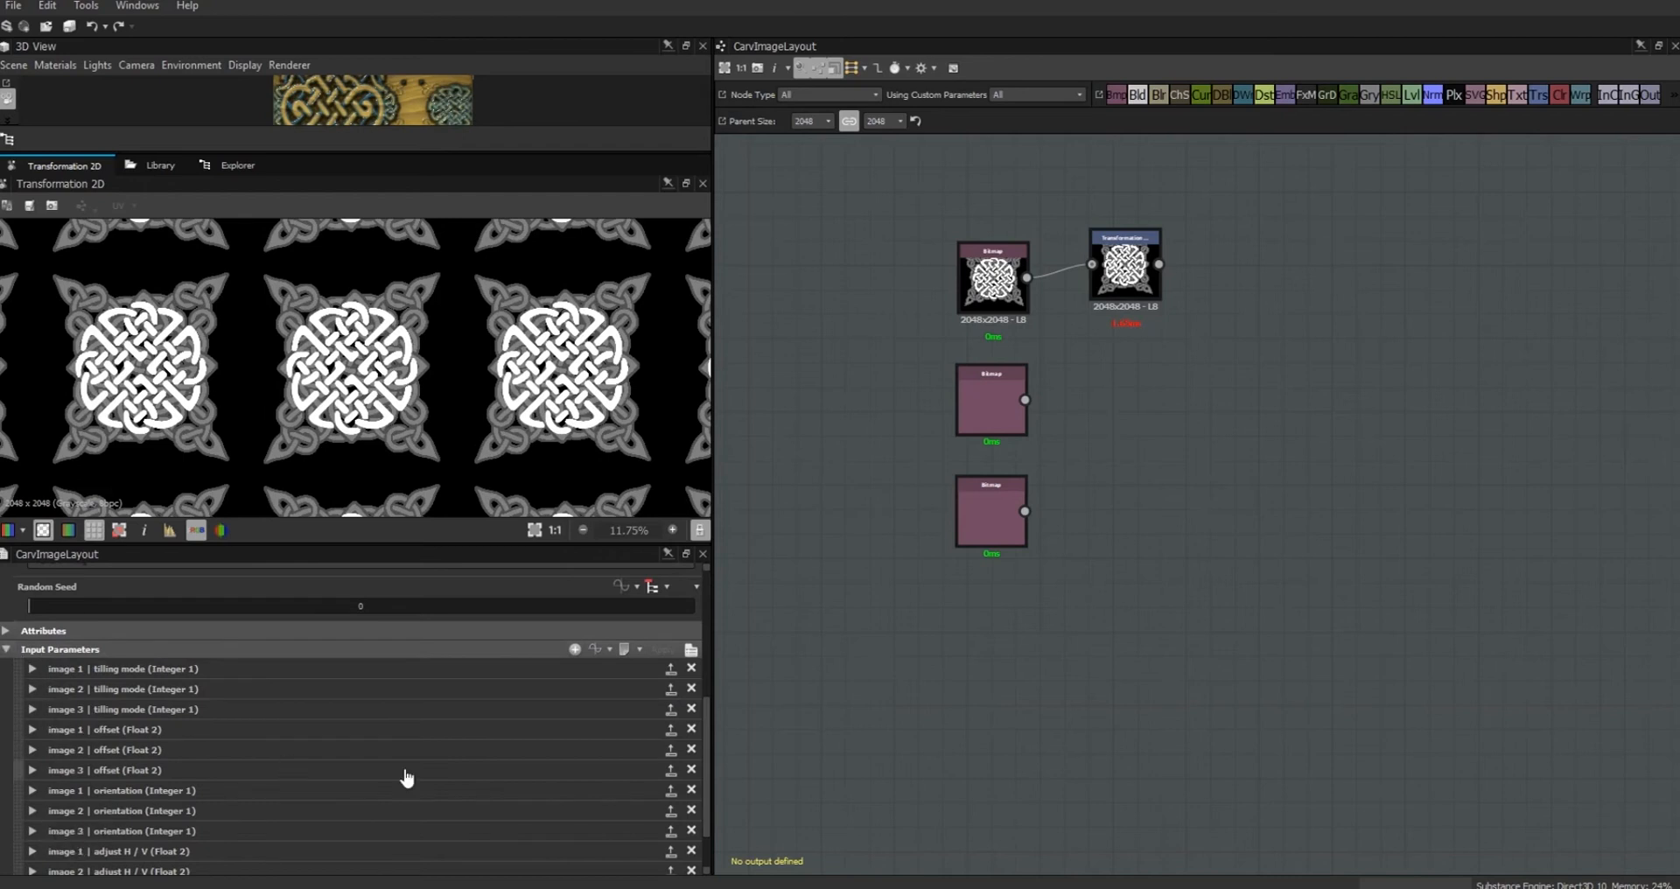
mouse_move(16, 689)
mouse_down()
mouse_move(22, 709)
mouse_move(19, 689)
mouse_up()
Step: Make the Transformation 2D node's tiling mode absolute and drive it with the image_1_tilingMode parameter
drag(706, 743, 718, 701)
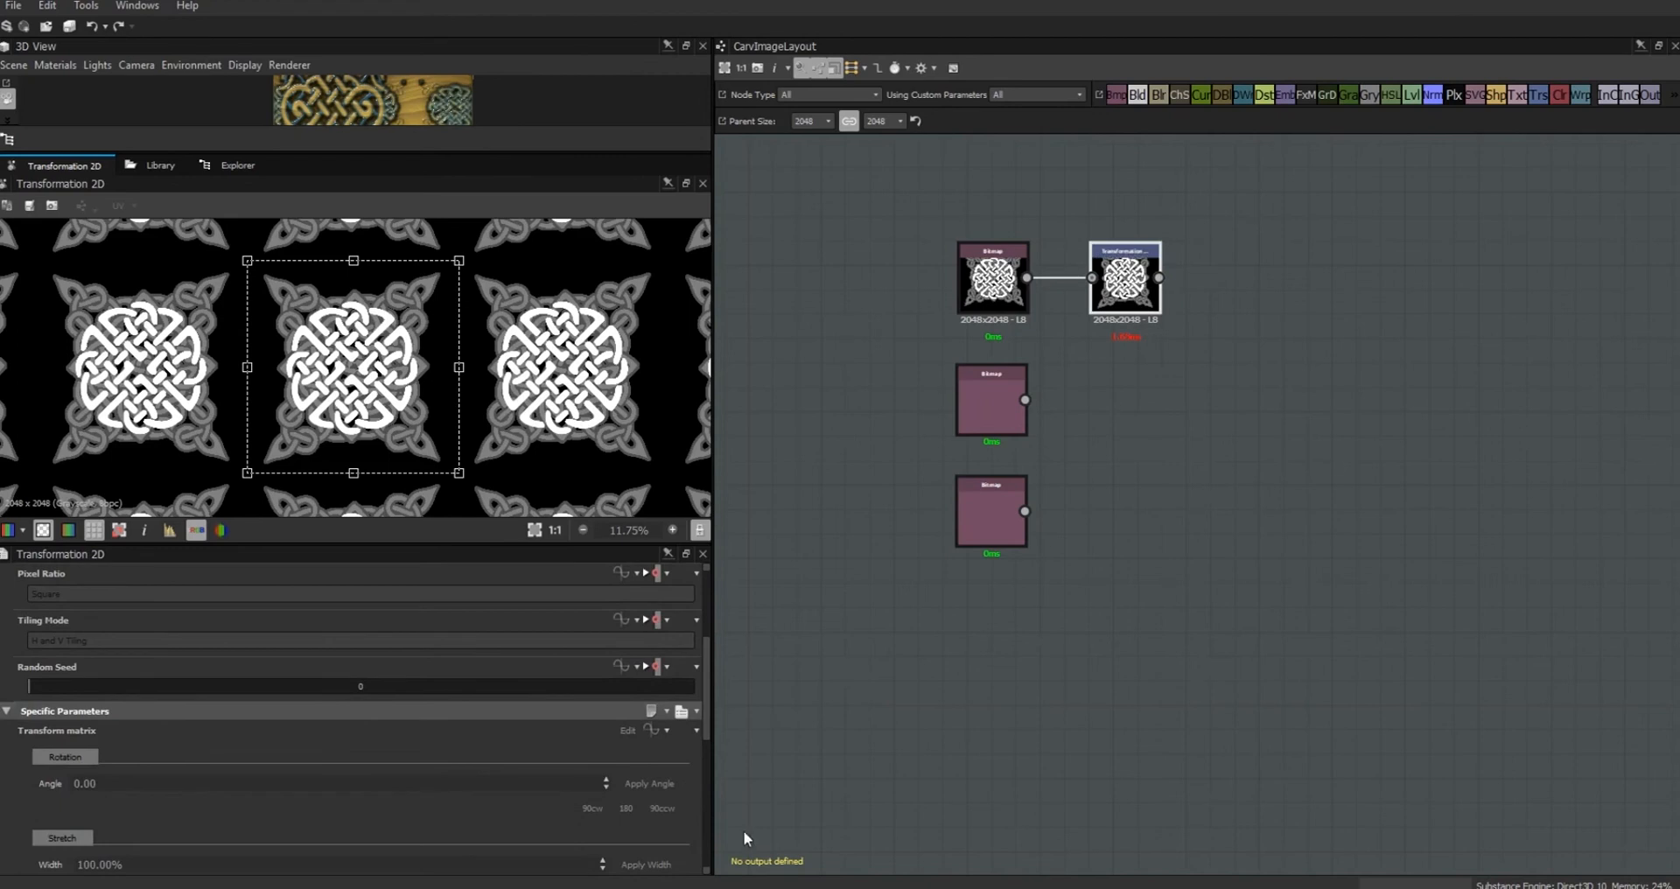
drag(706, 728, 711, 700)
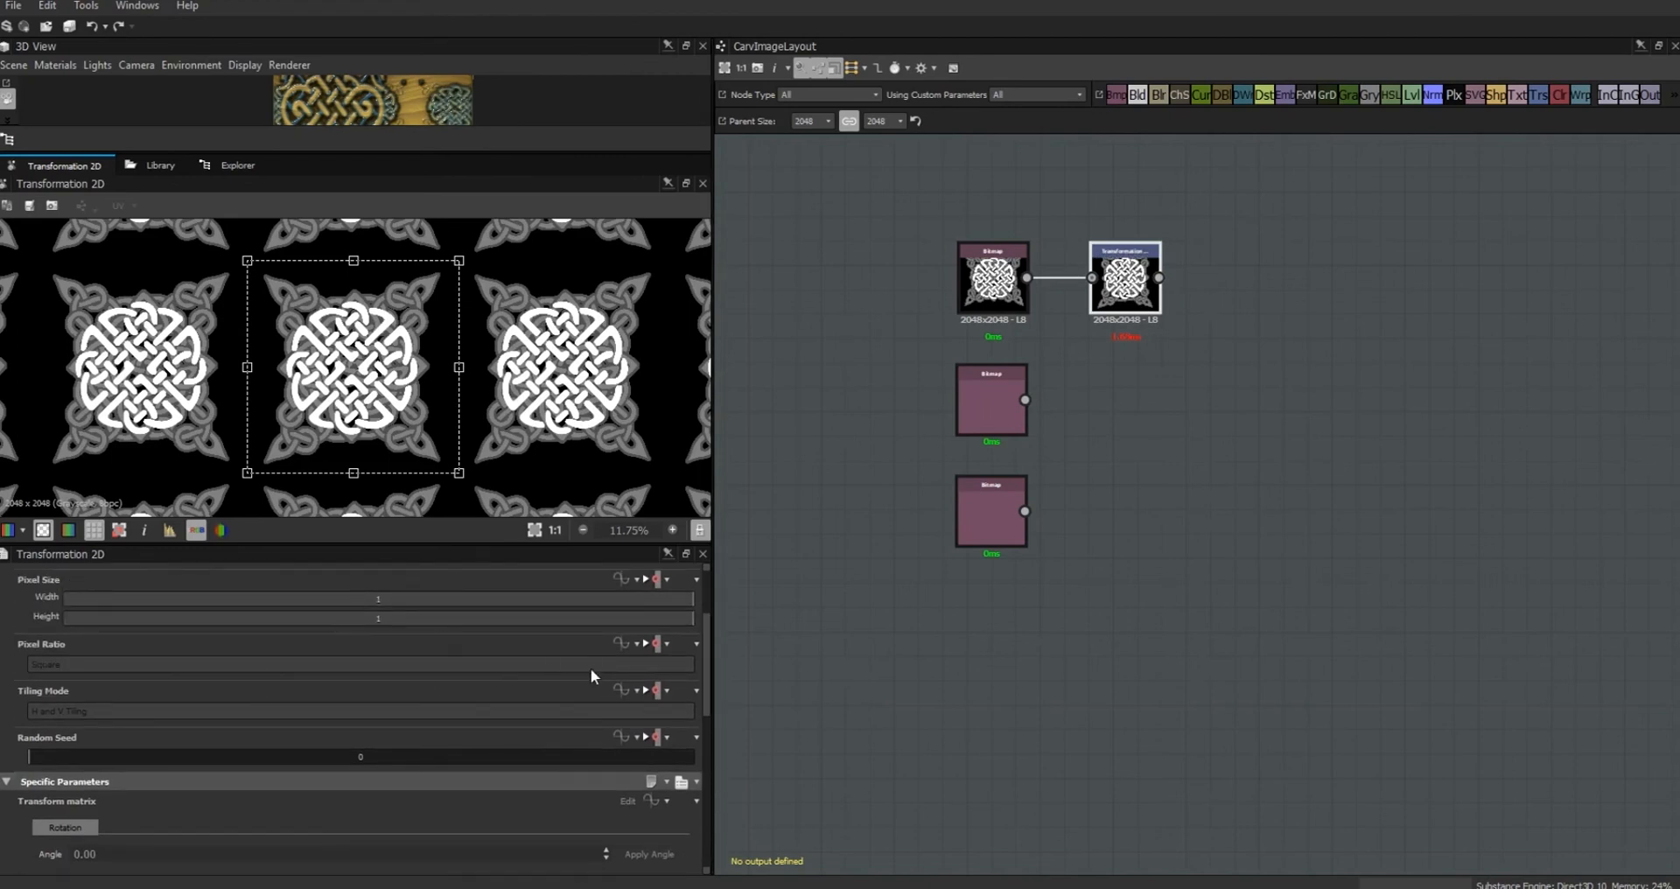
click(668, 690)
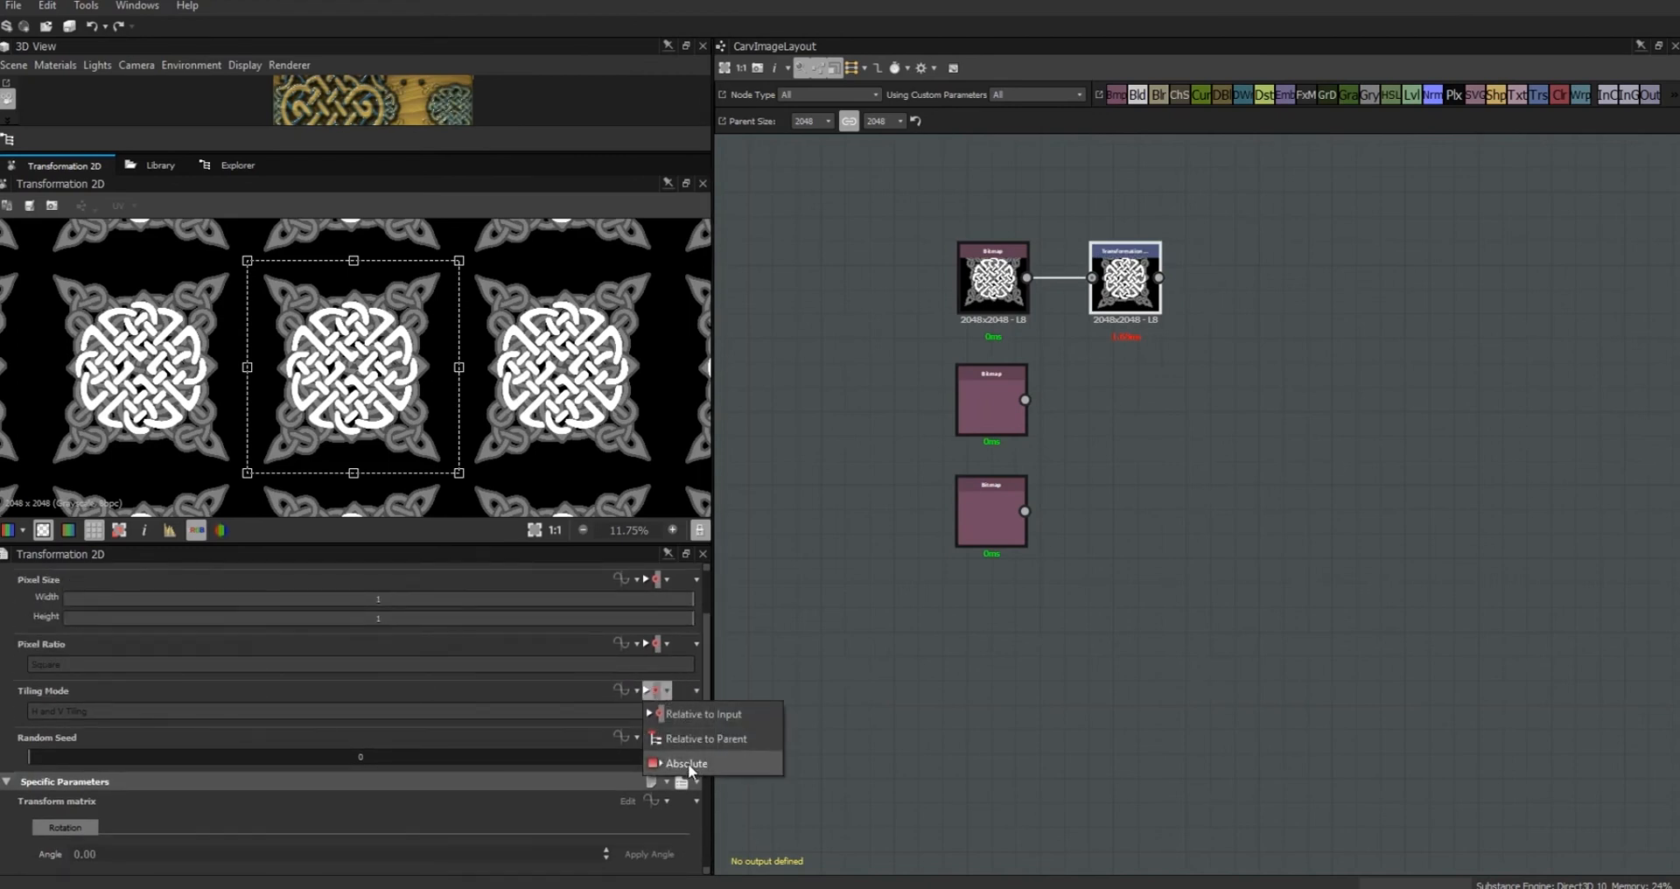
click(687, 763)
click(632, 691)
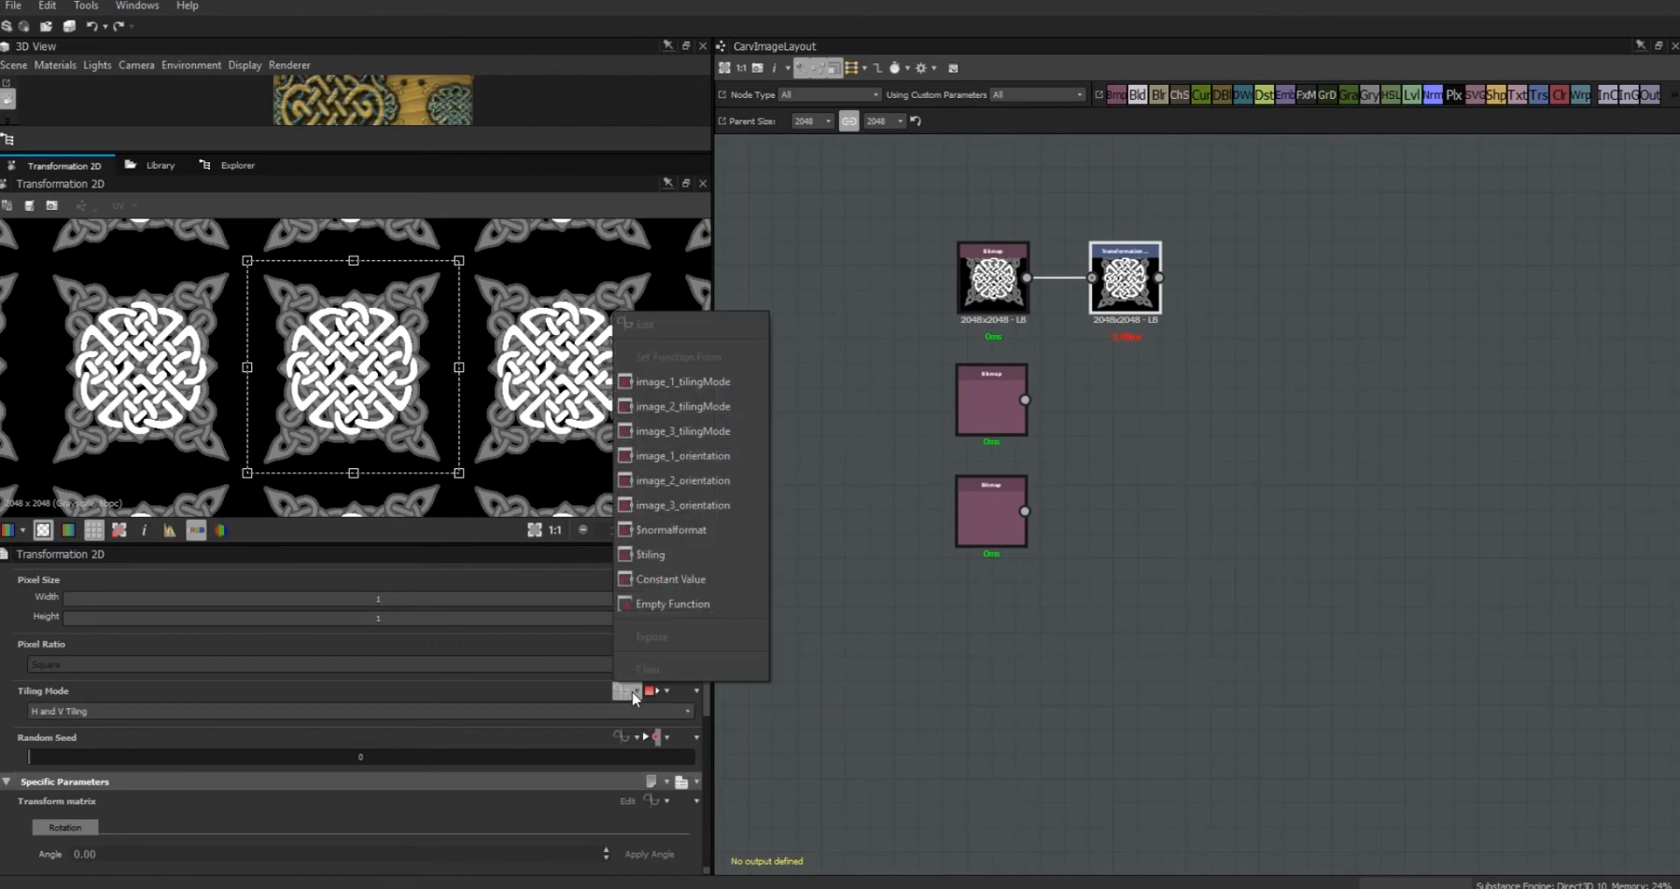
click(659, 381)
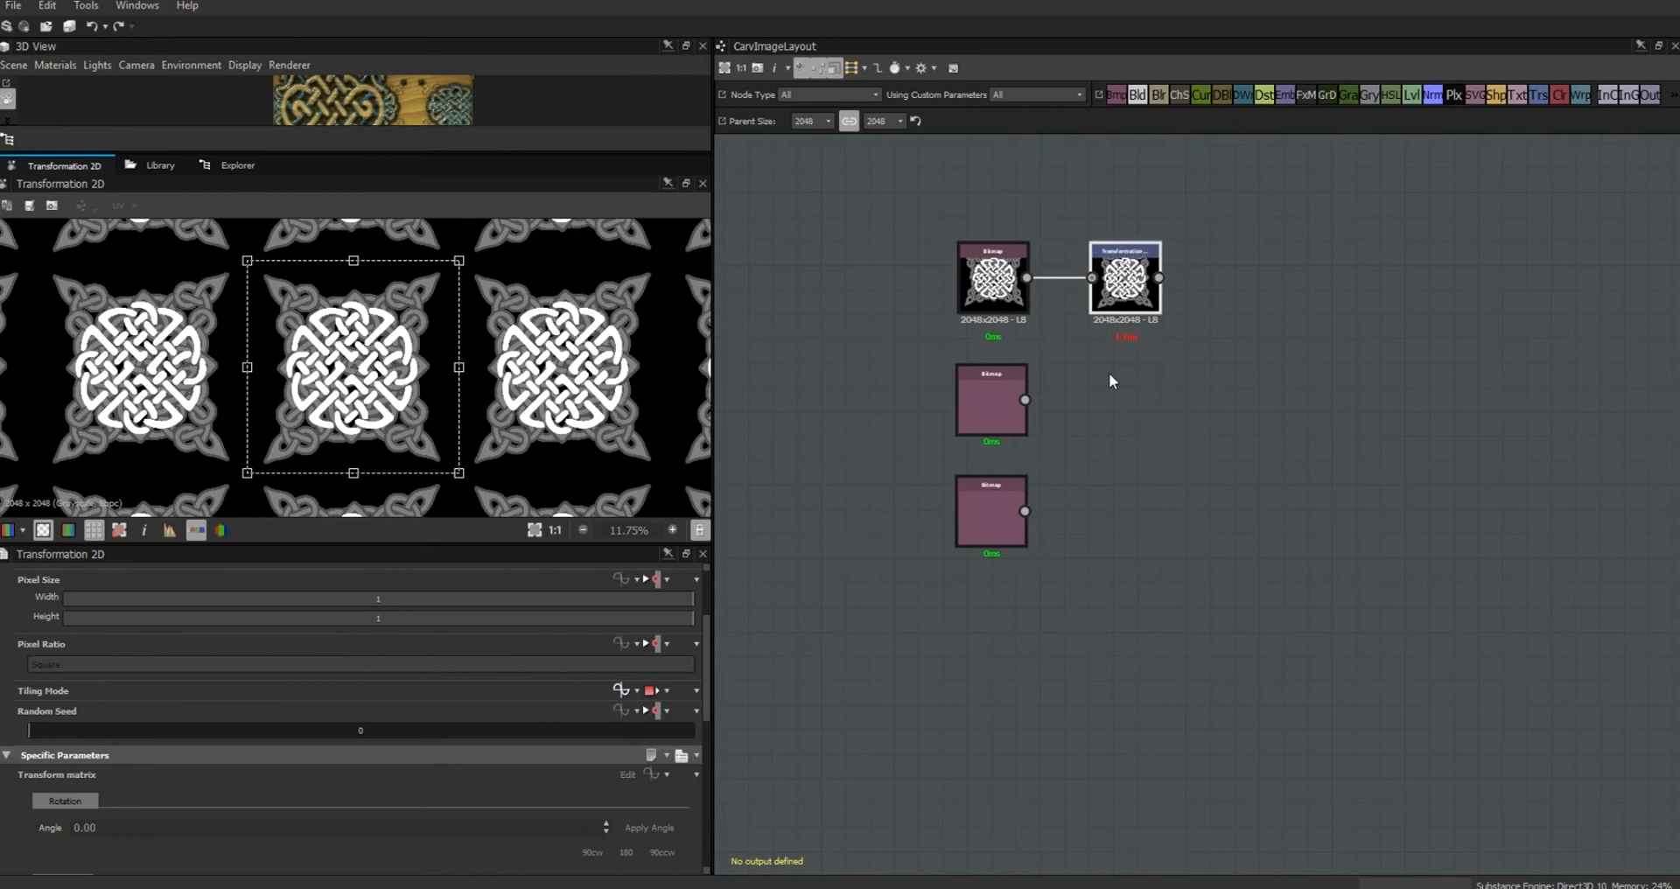
Step: Drive the Transformation 2D node's offset with image_1_offset and display its transform matrix as numeric values
drag(707, 704, 708, 827)
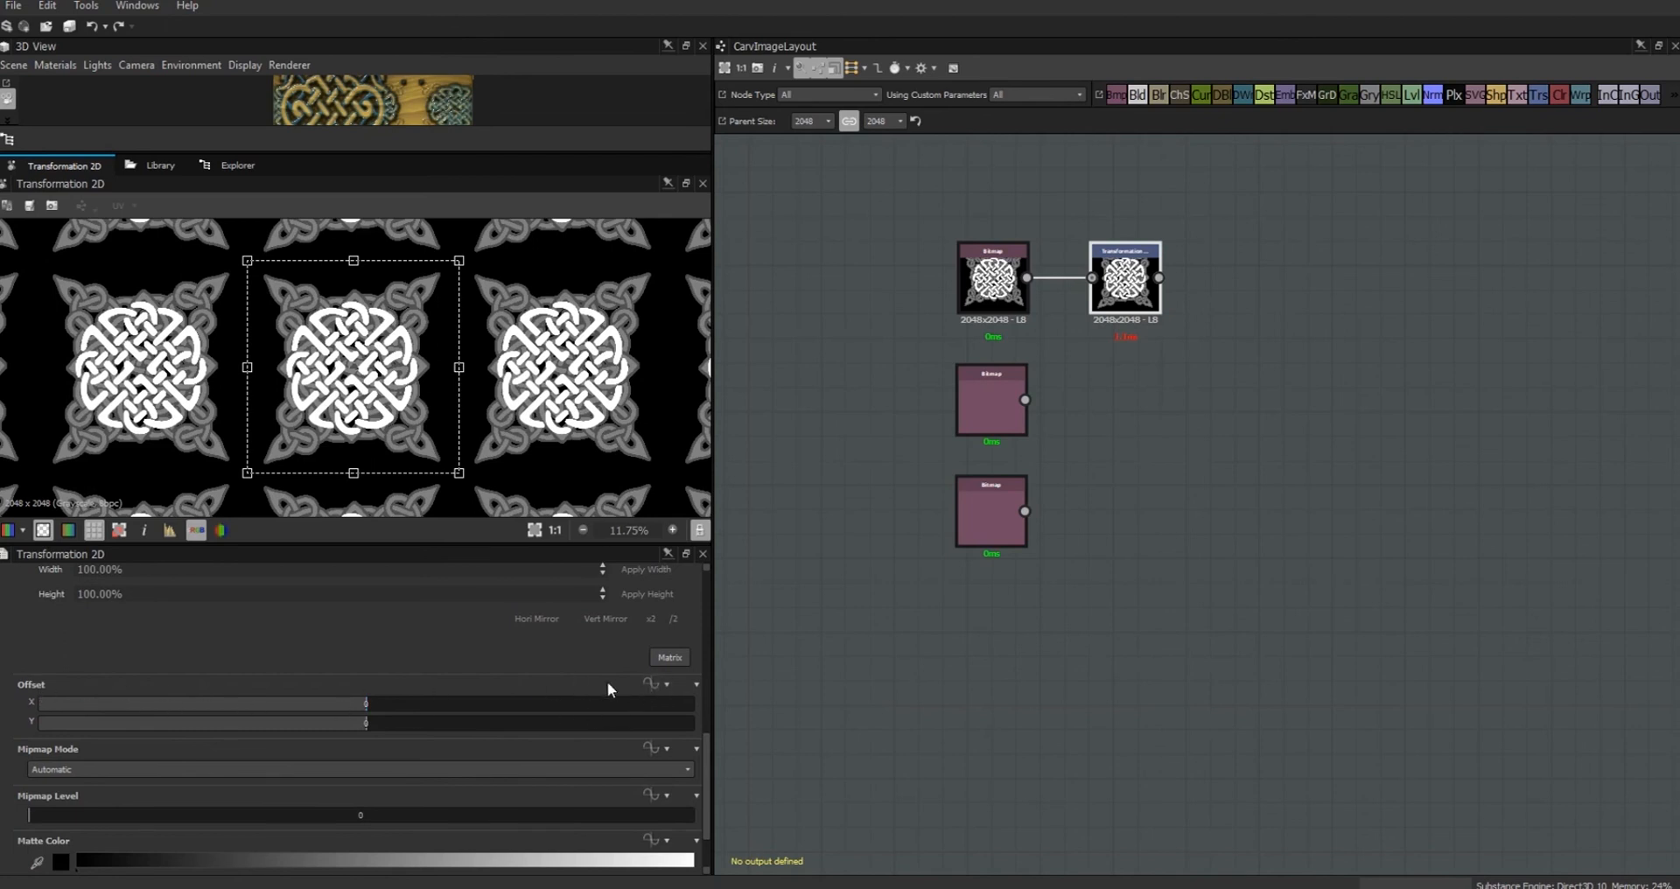
click(665, 681)
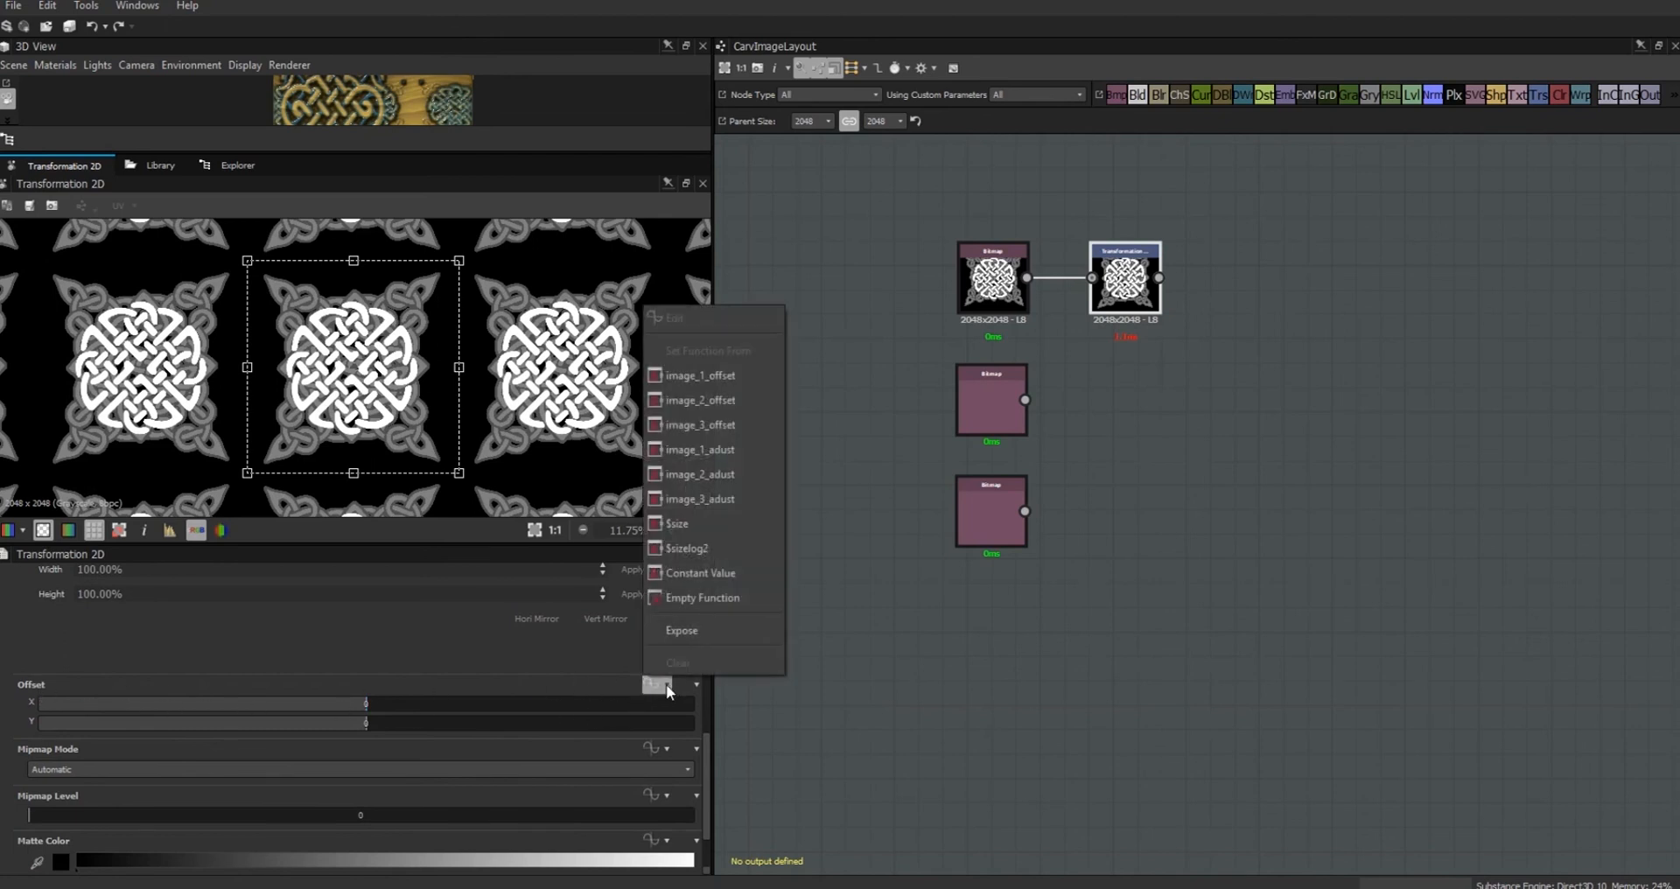
click(719, 376)
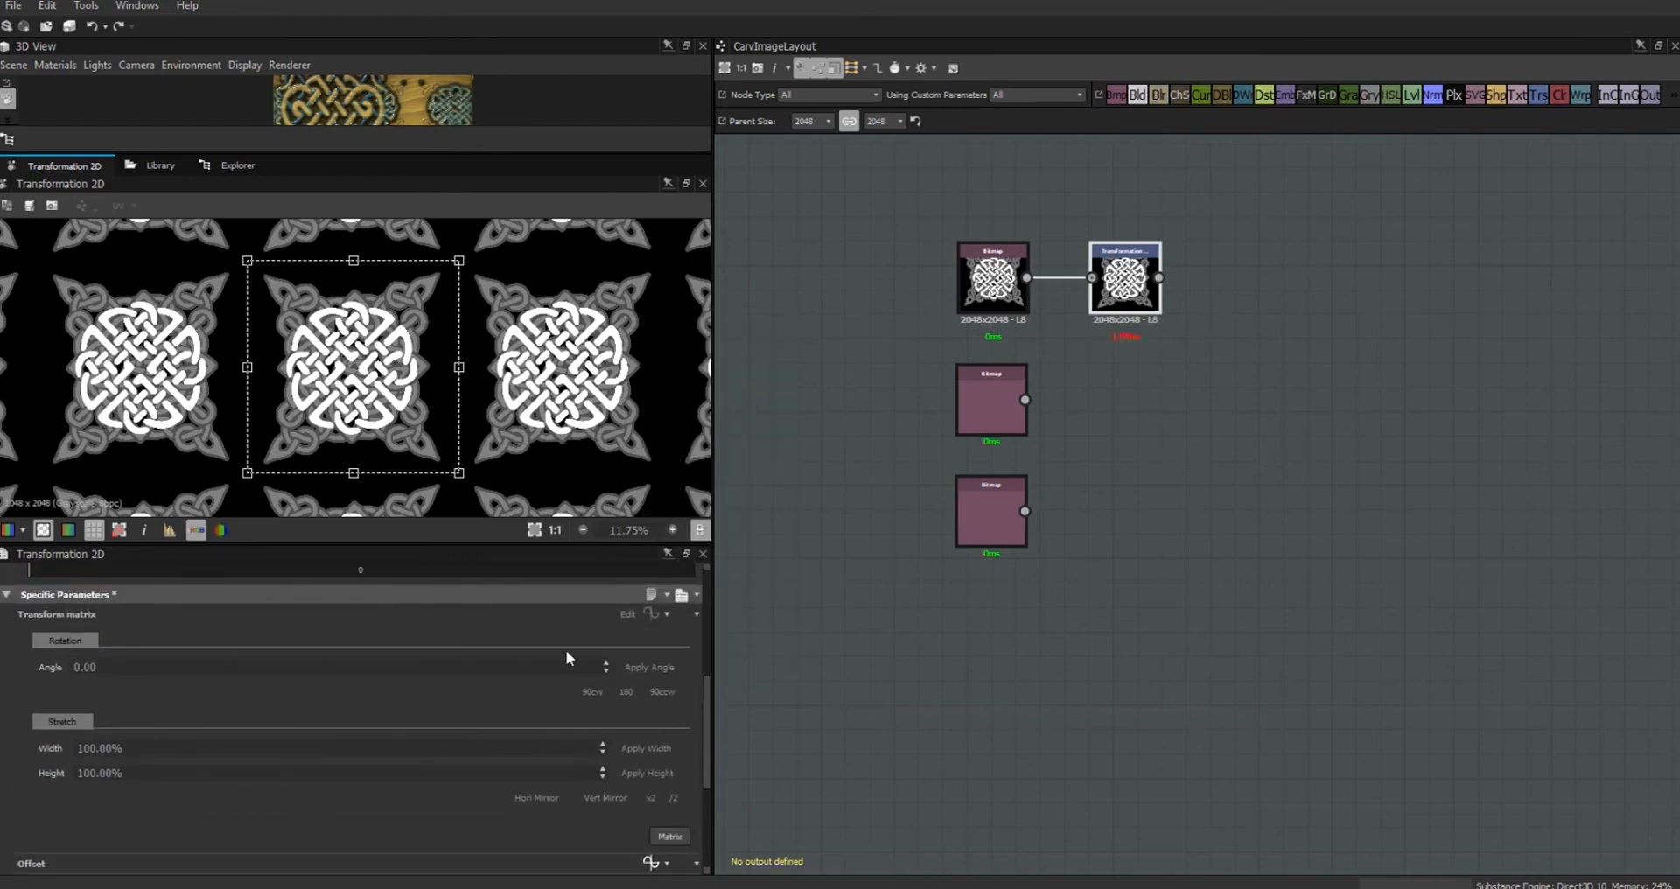
click(669, 838)
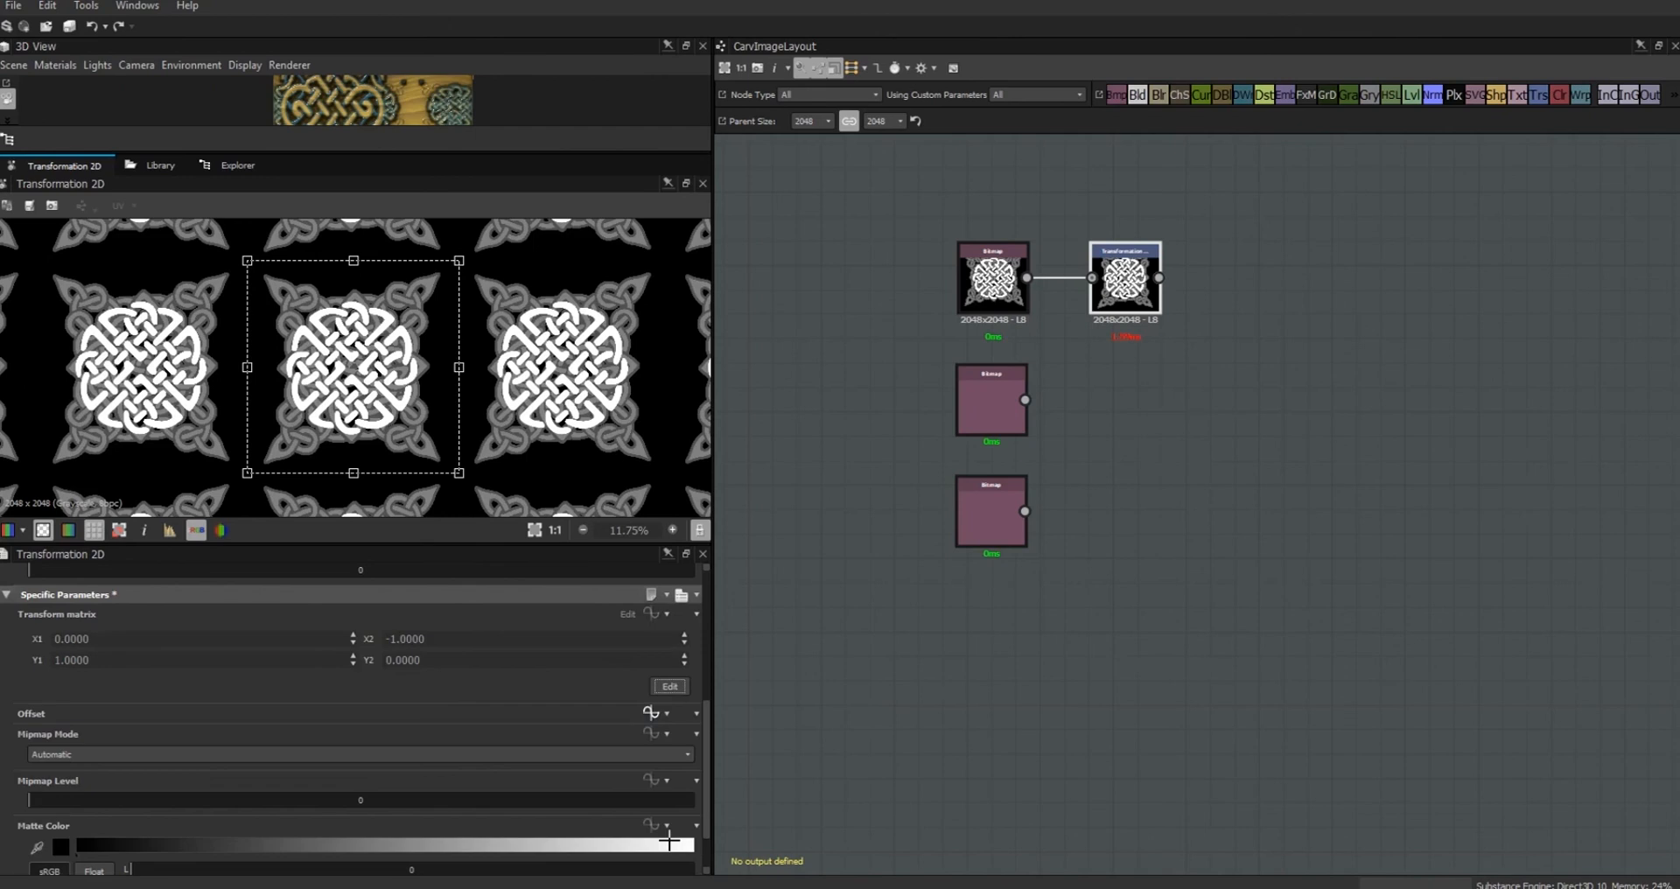